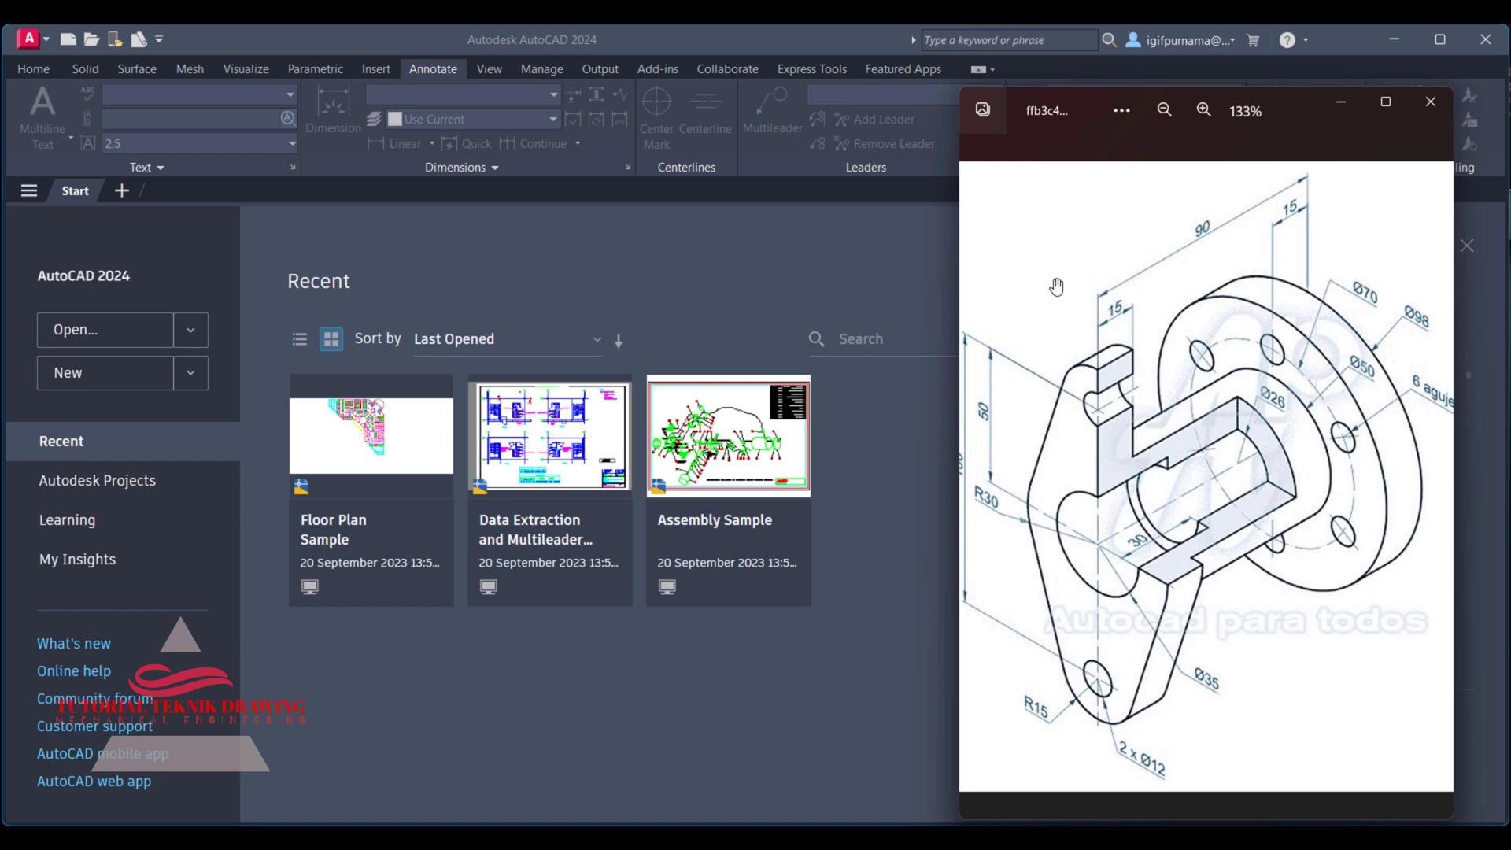
Step: Bring AutoCAD forward and create a new blank drawing, Drawing1, from the Start page
{"action": "left_click", "coordinate": [596, 248]}
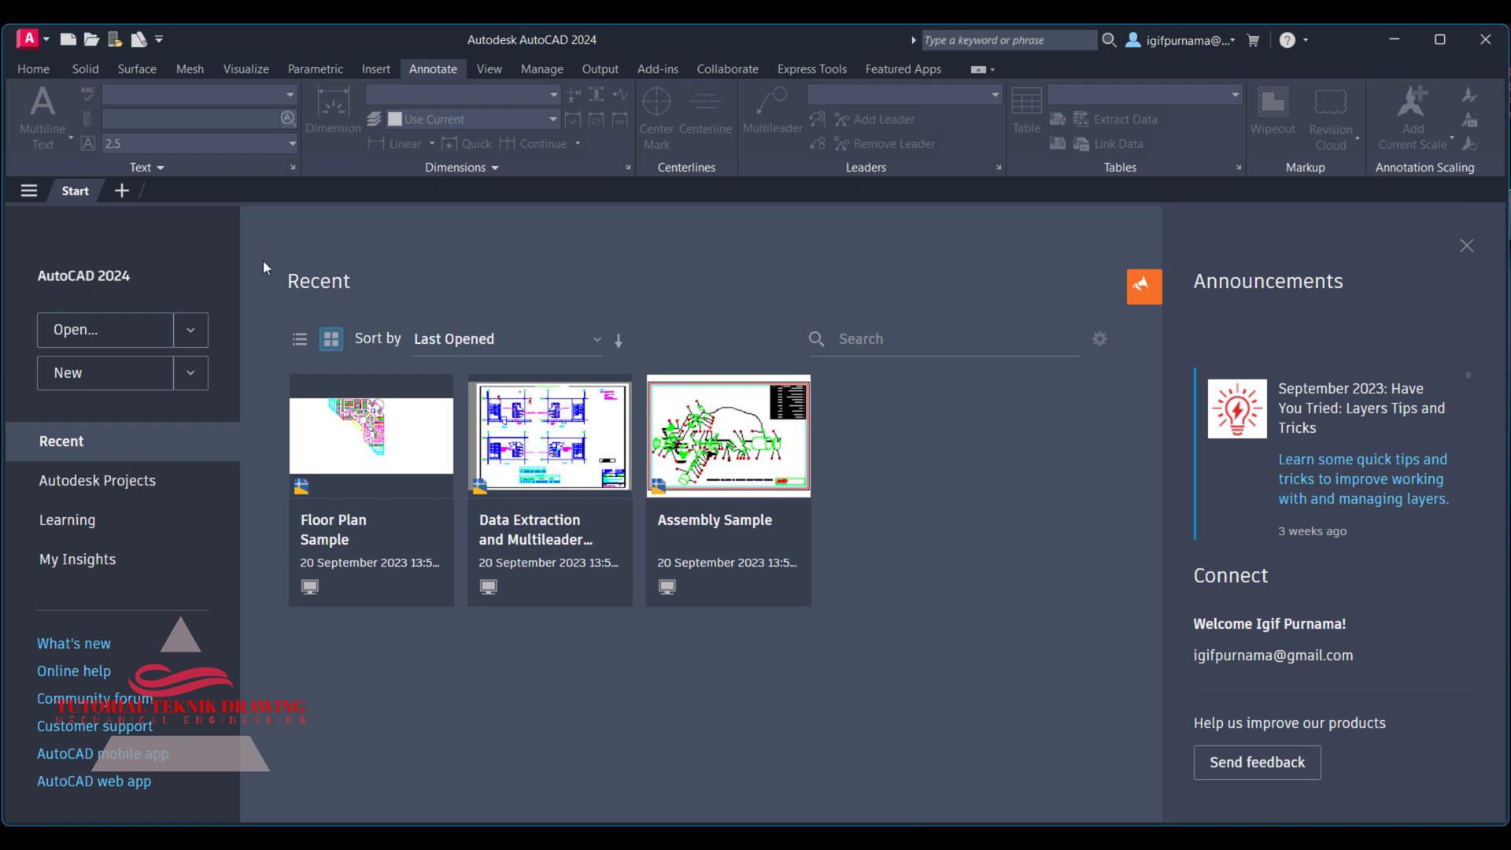
{"action": "left_click", "coordinate": [80, 387]}
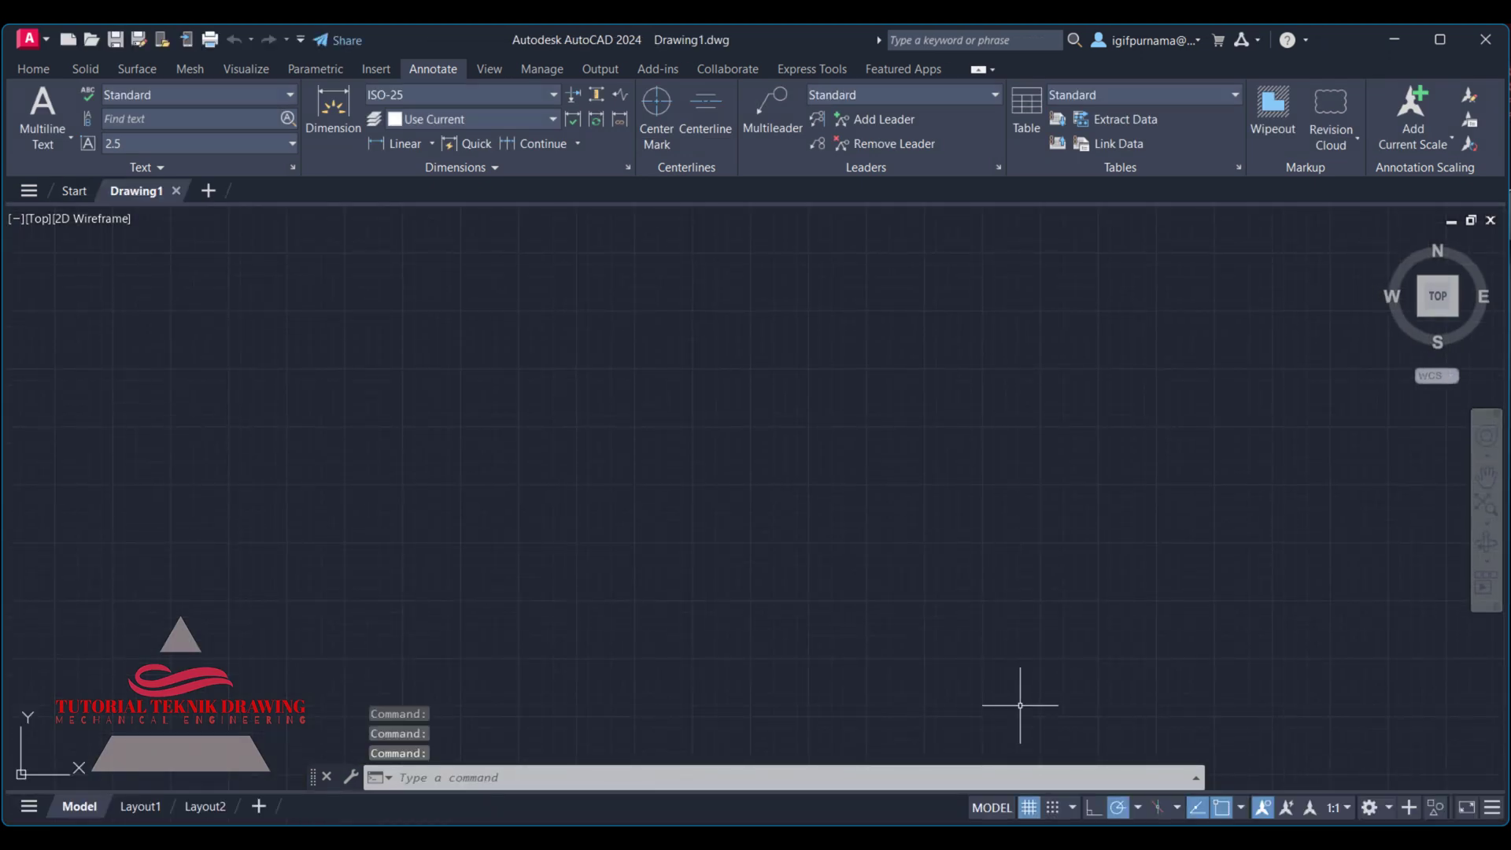
Step: Show the flanged bracket reference image and pan it left for a better view
{"action": "key", "text": "alt+Tab"}
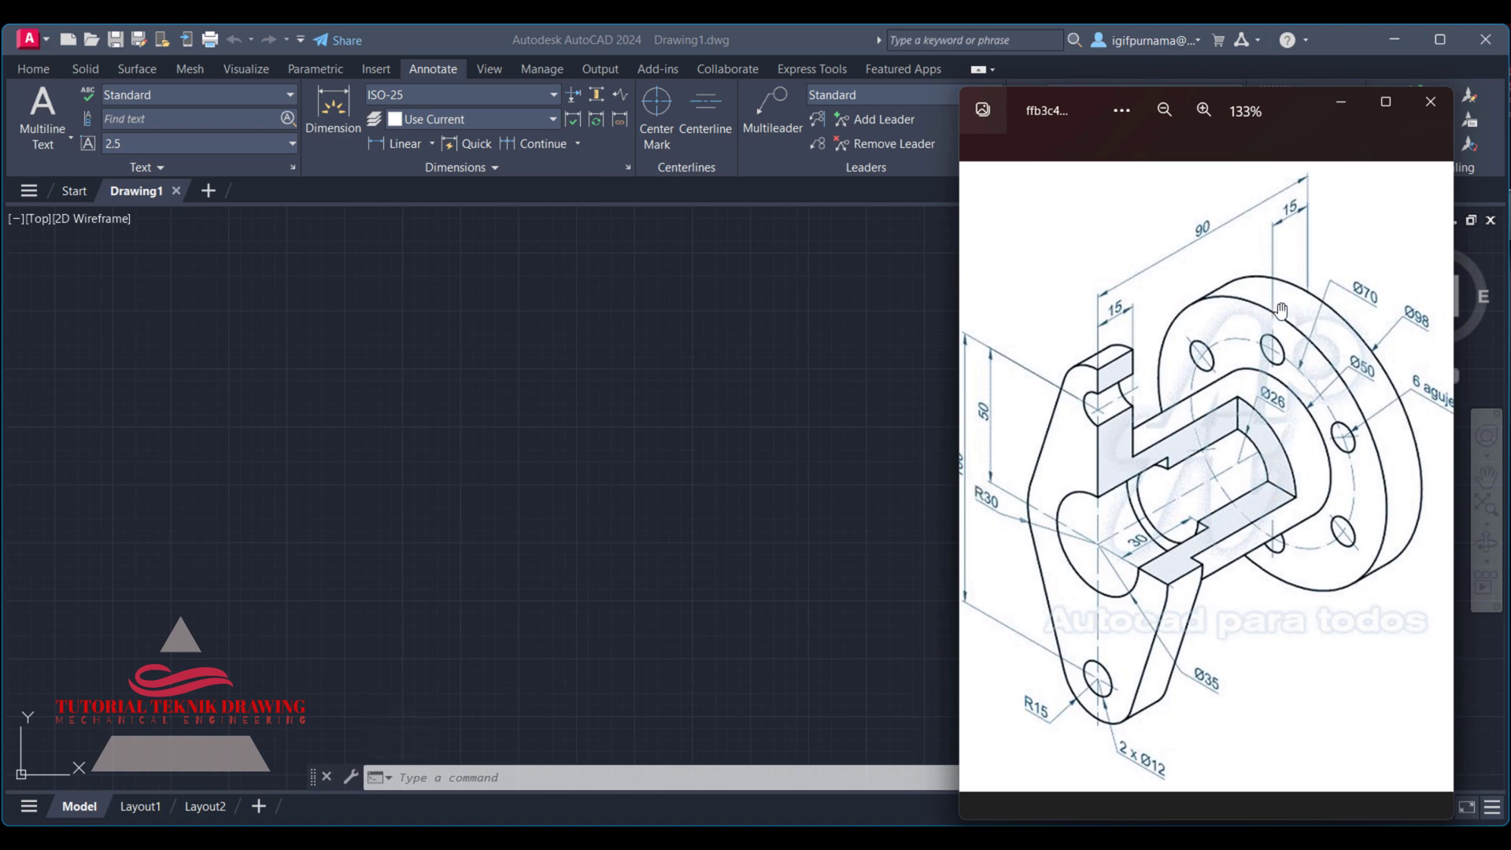
{"action": "left_click_drag", "start_coordinate": [1285, 413], "coordinate": [1205, 400]}
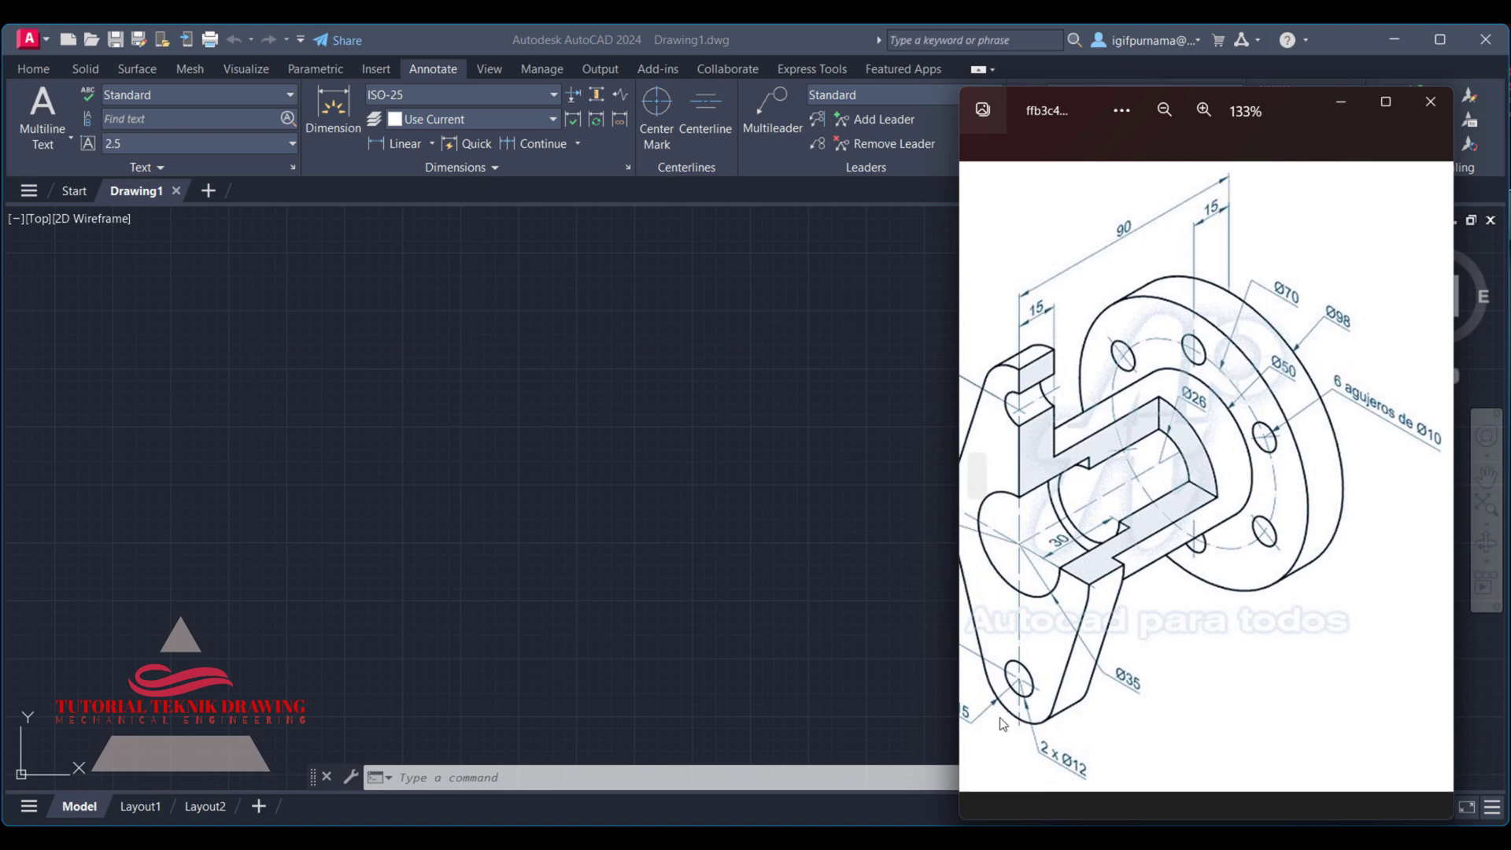
Step: Compute 98 ÷ 2 = 49 in Calculator, then return to the AutoCAD drawing
{"action": "left_click", "coordinate": [973, 819]}
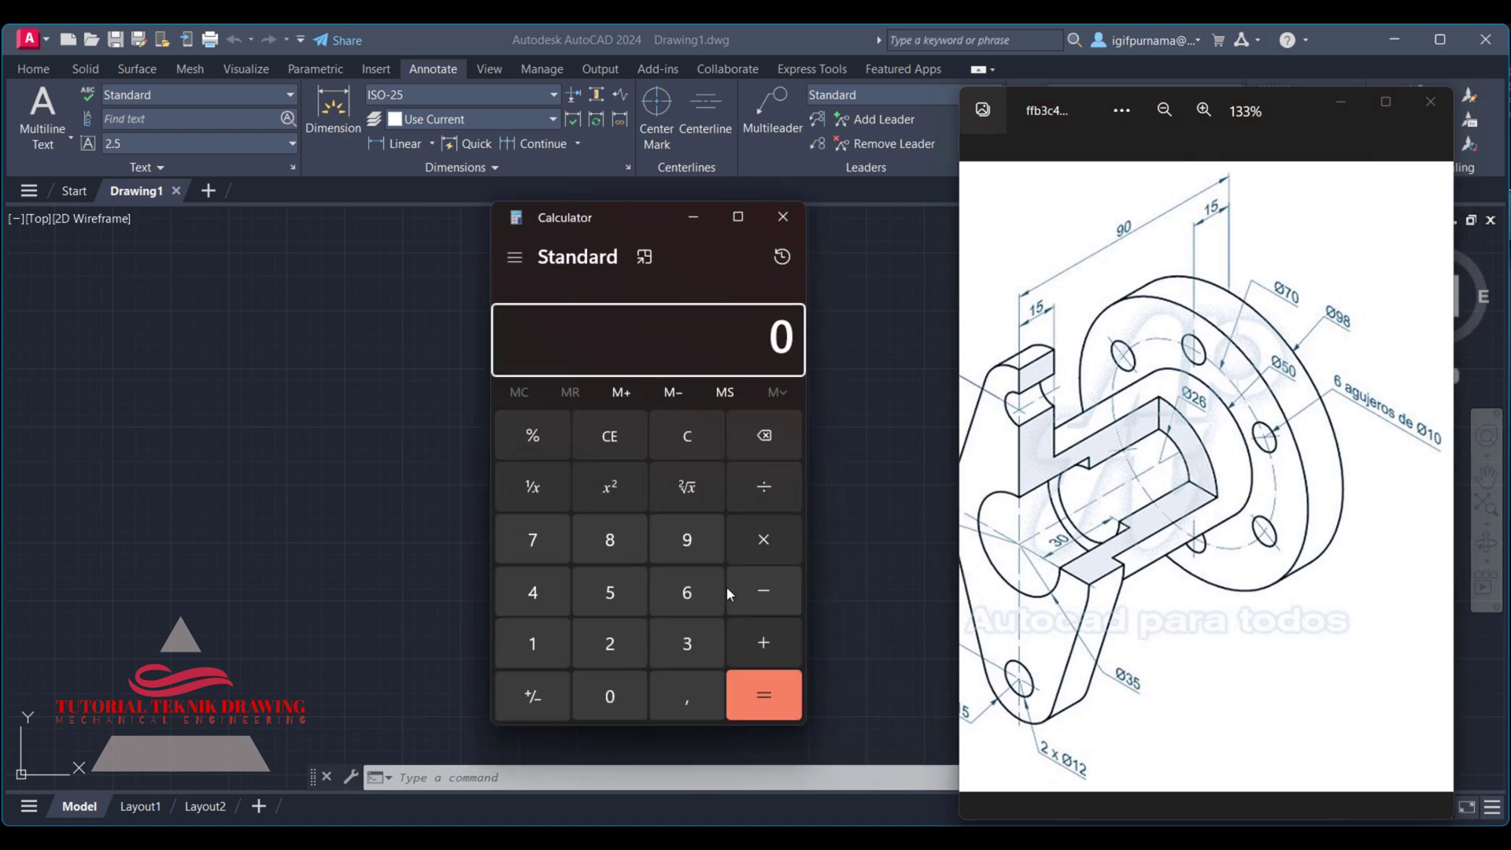
{"action": "left_click", "coordinate": [684, 543]}
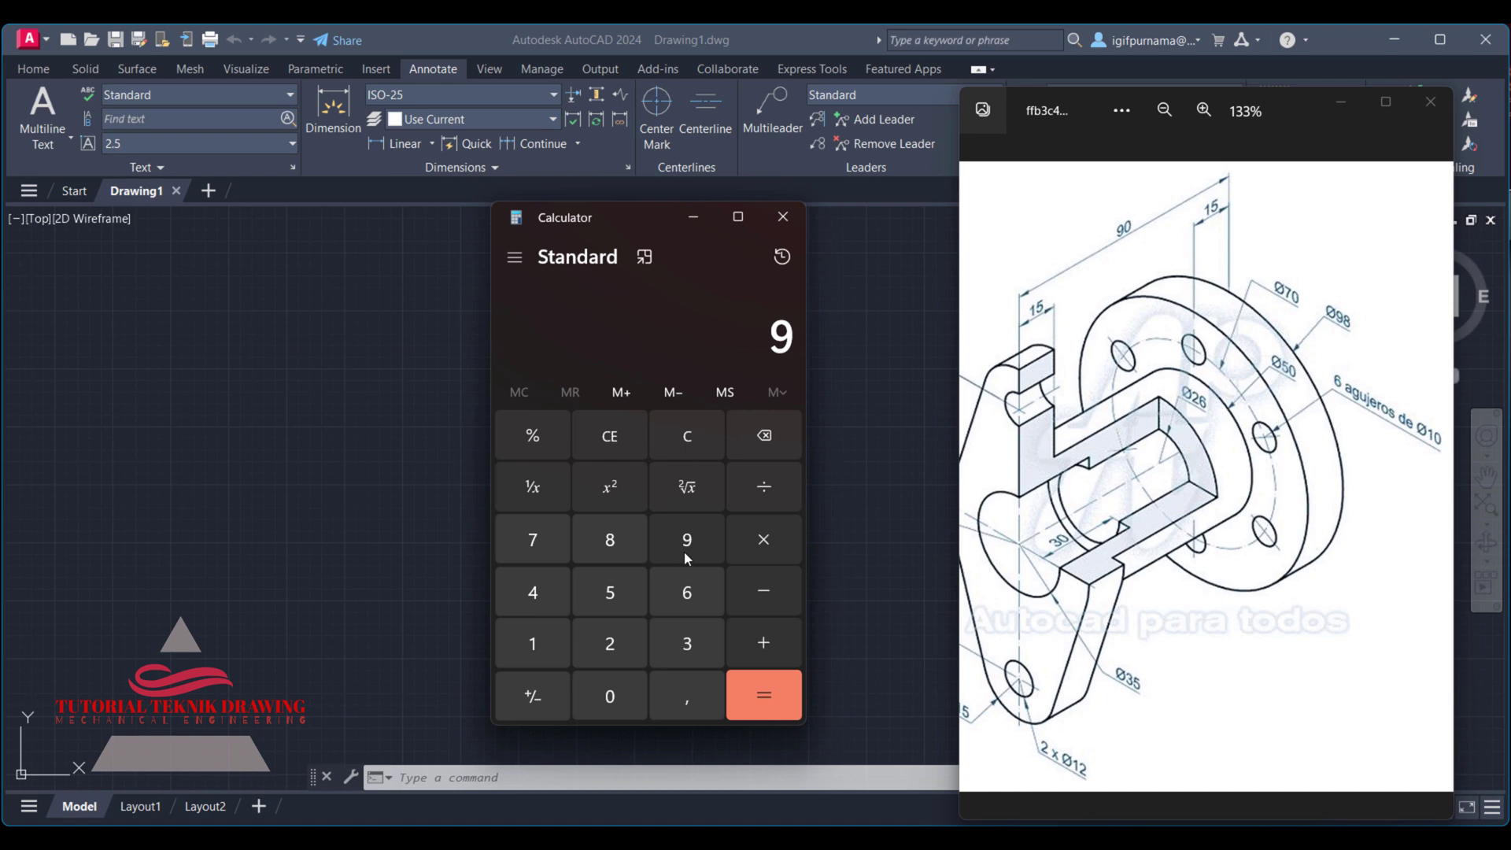
{"action": "left_click", "coordinate": [610, 540]}
{"action": "left_click", "coordinate": [764, 488]}
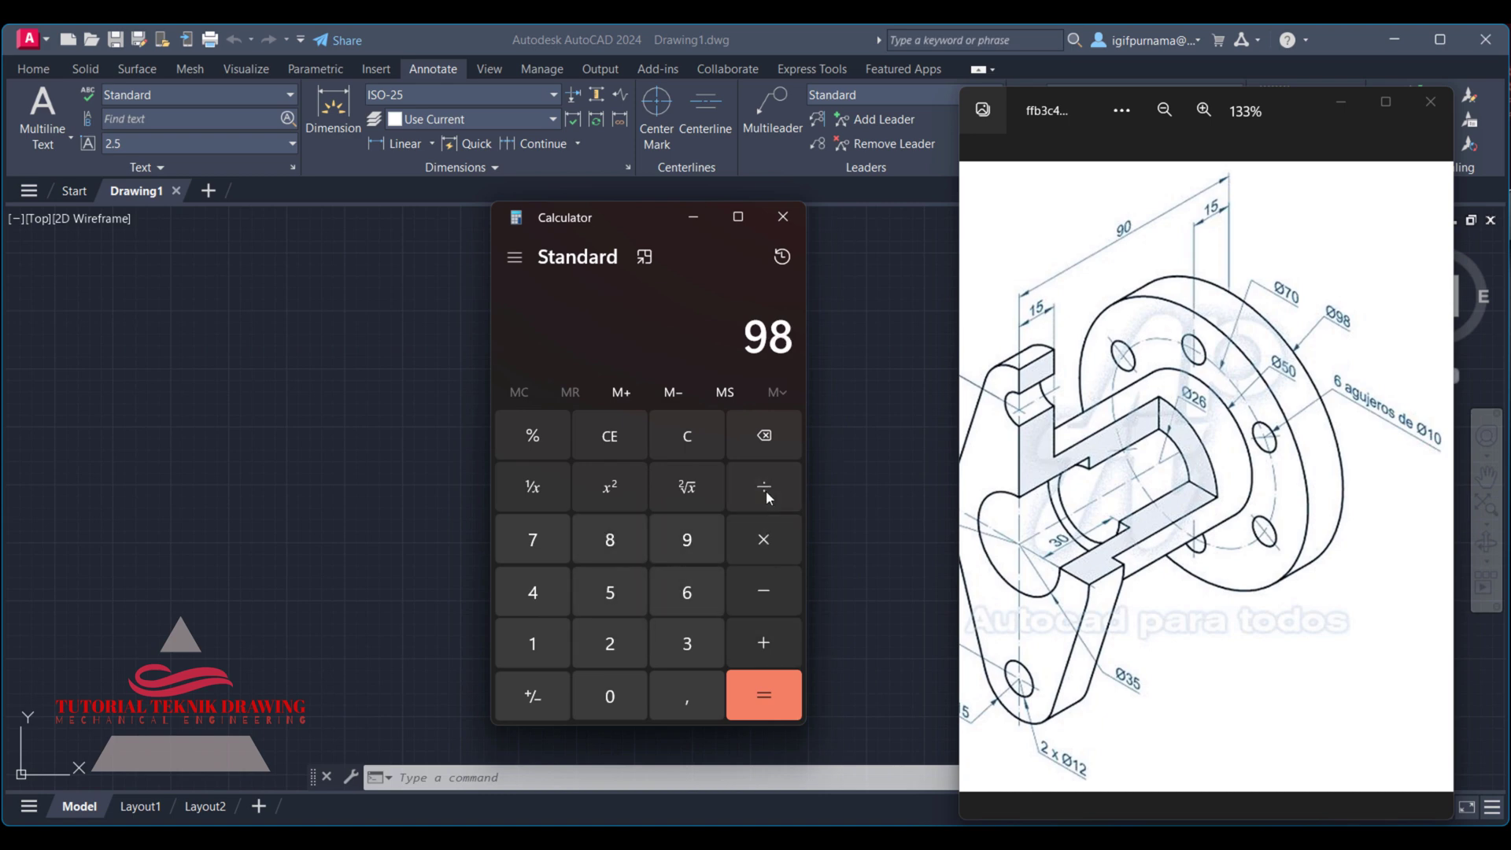
{"action": "left_click", "coordinate": [598, 654]}
{"action": "left_click", "coordinate": [753, 699]}
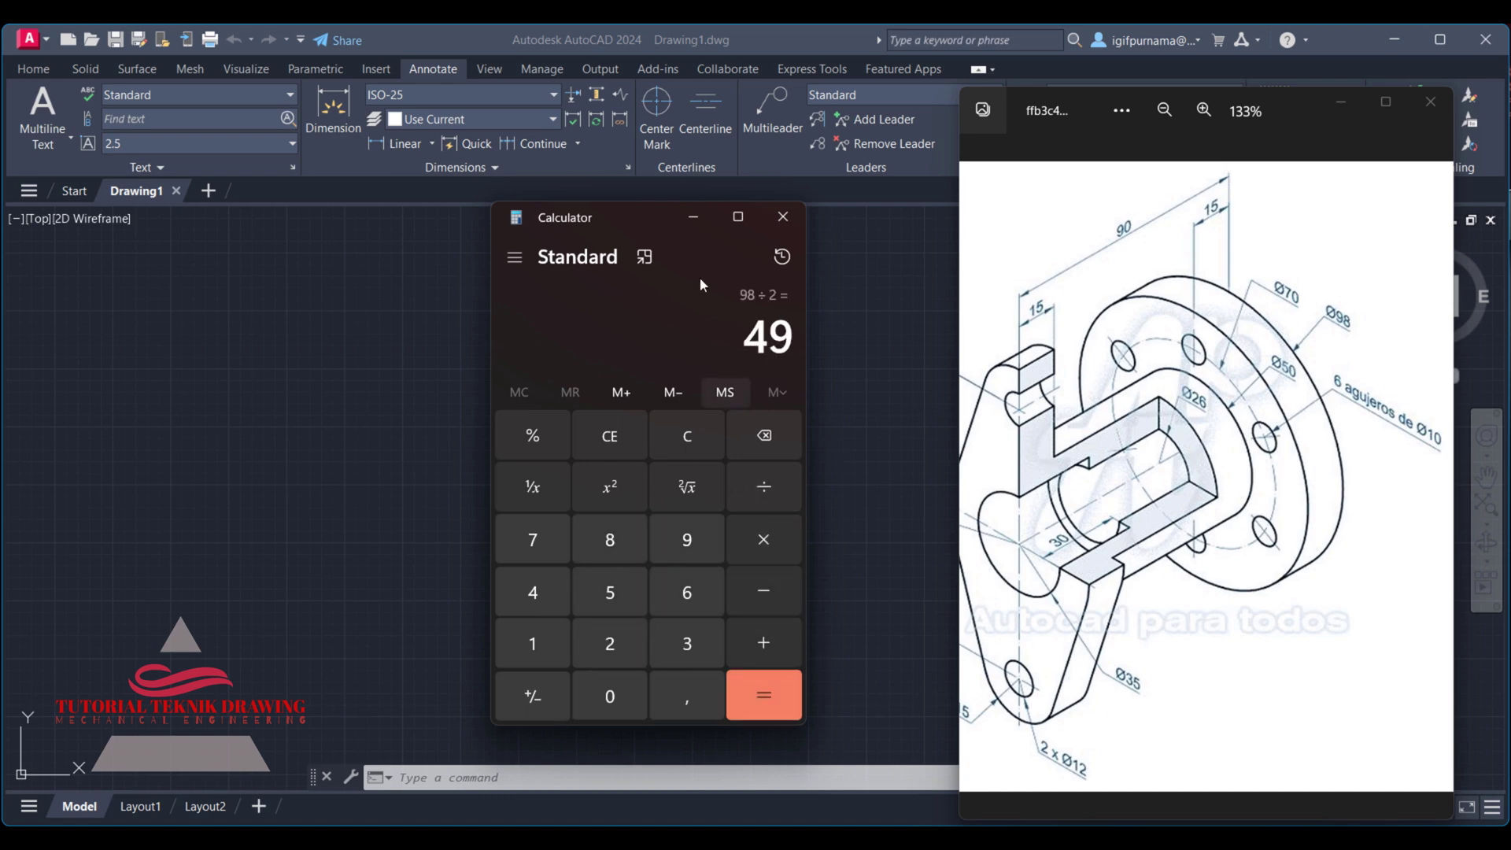
{"action": "left_click", "coordinate": [696, 218]}
{"action": "left_click", "coordinate": [21, 71]}
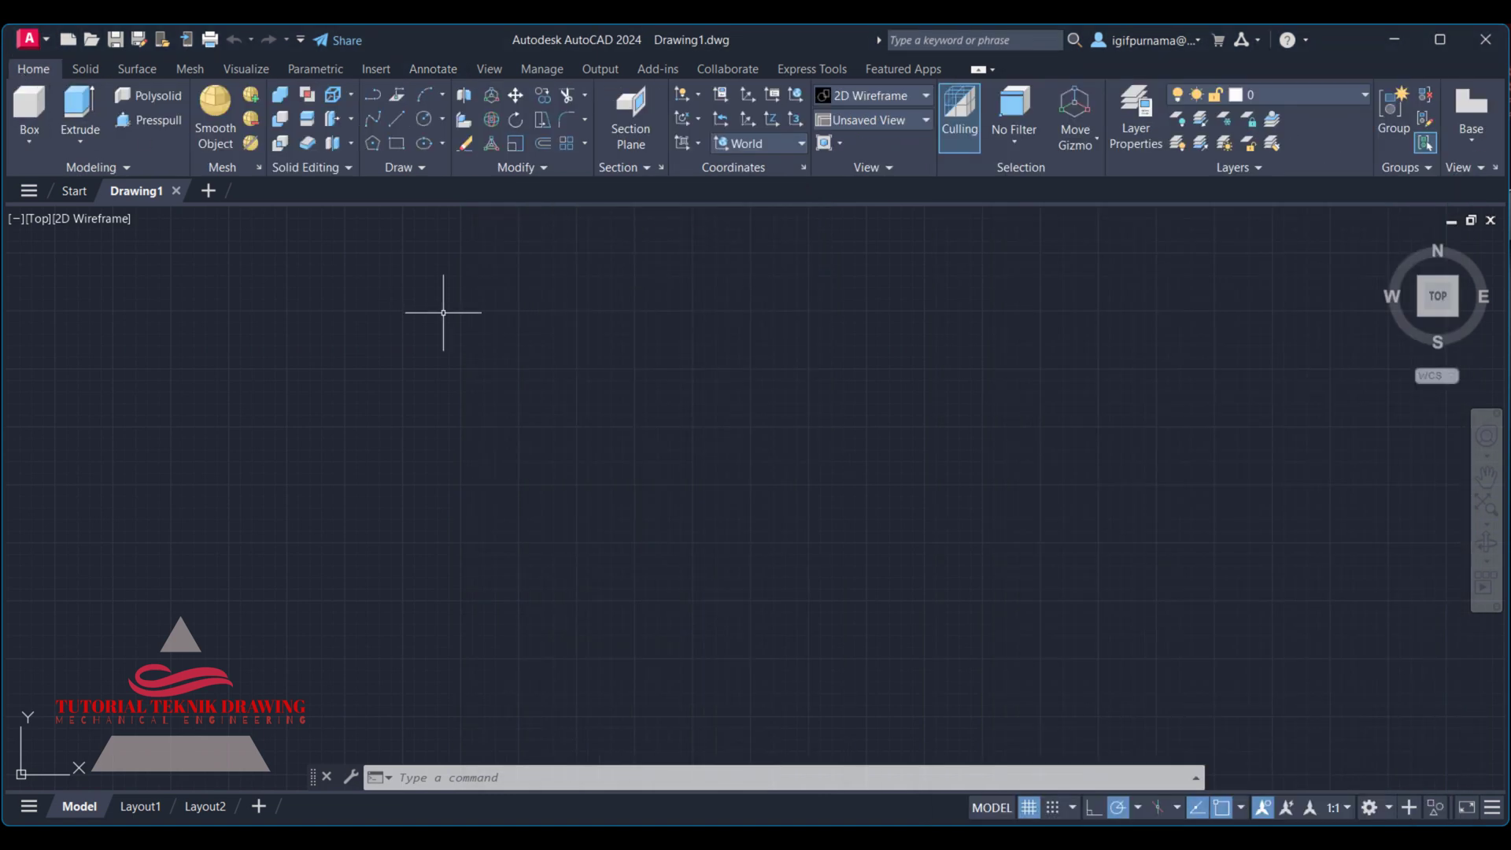
Step: Draw a radius-49 circle for the outer flange and zoom it to fill the view
{"action": "type", "text": "c"}
{"action": "key", "text": "Return"}
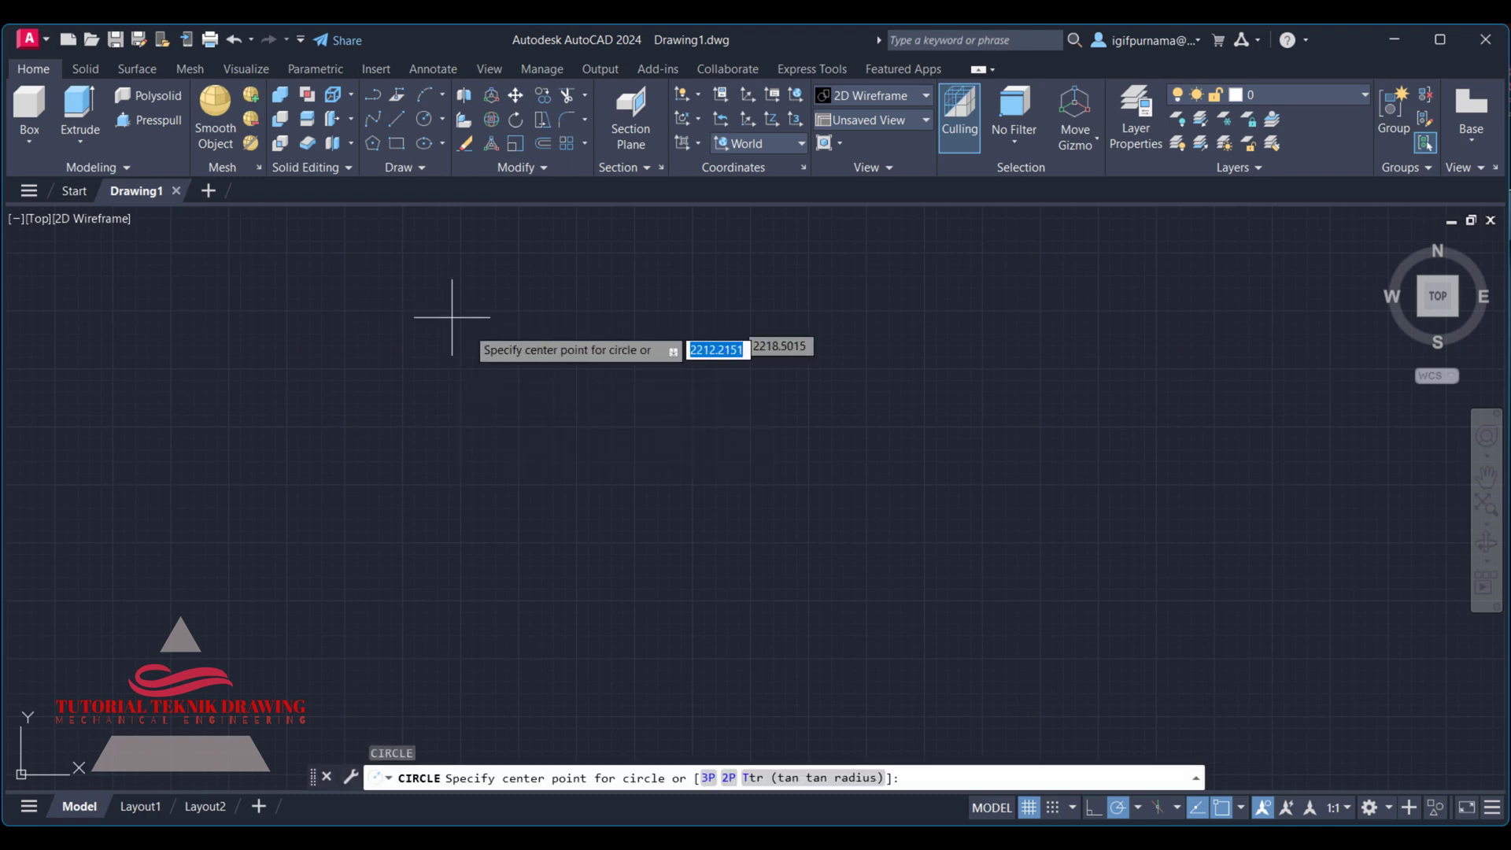
{"action": "left_click", "coordinate": [694, 447]}
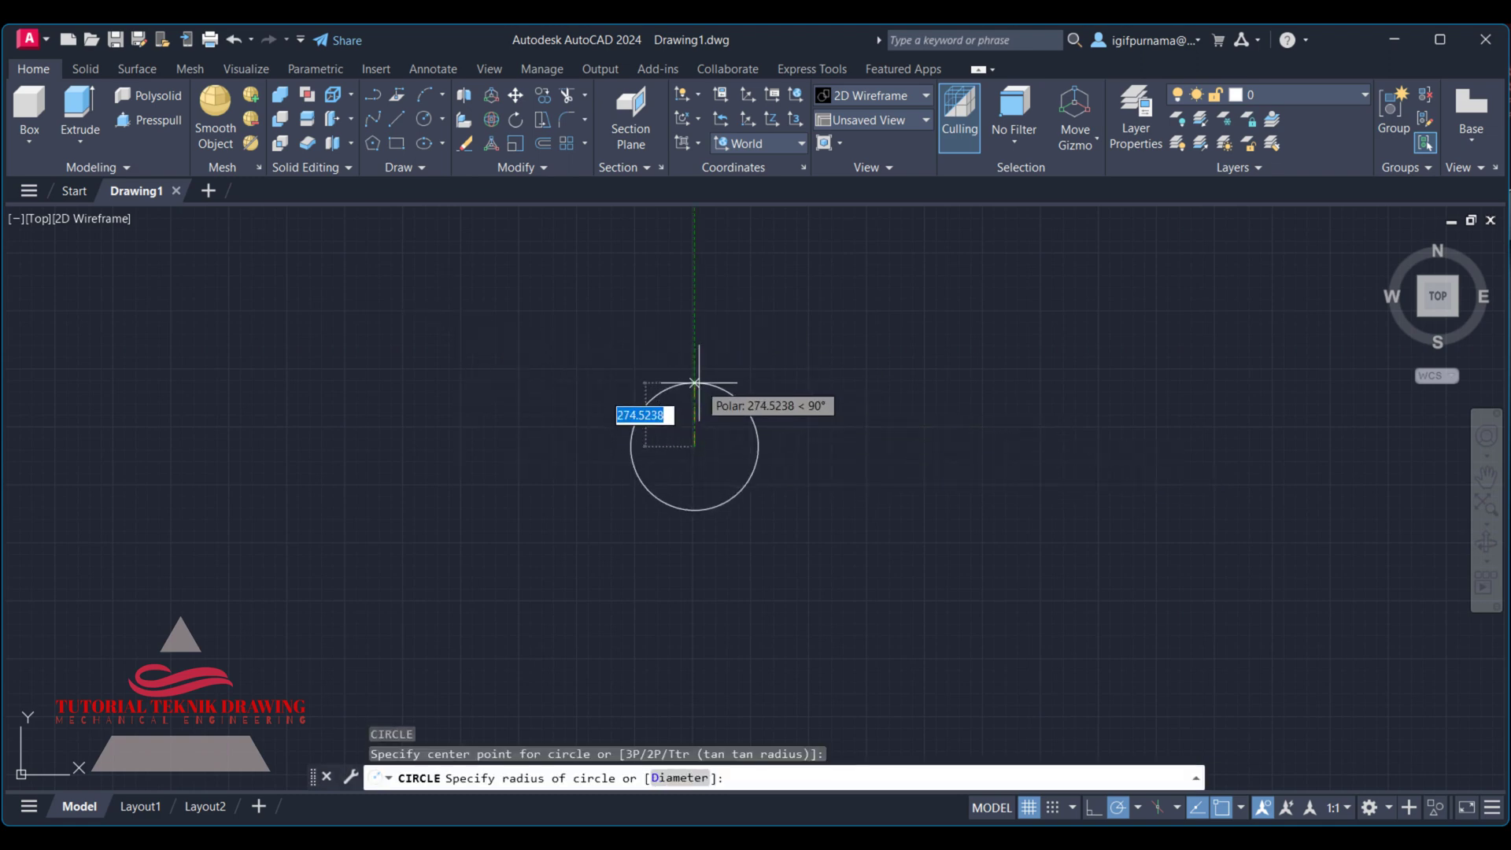
{"action": "type", "text": "49"}
{"action": "key", "text": "Return"}
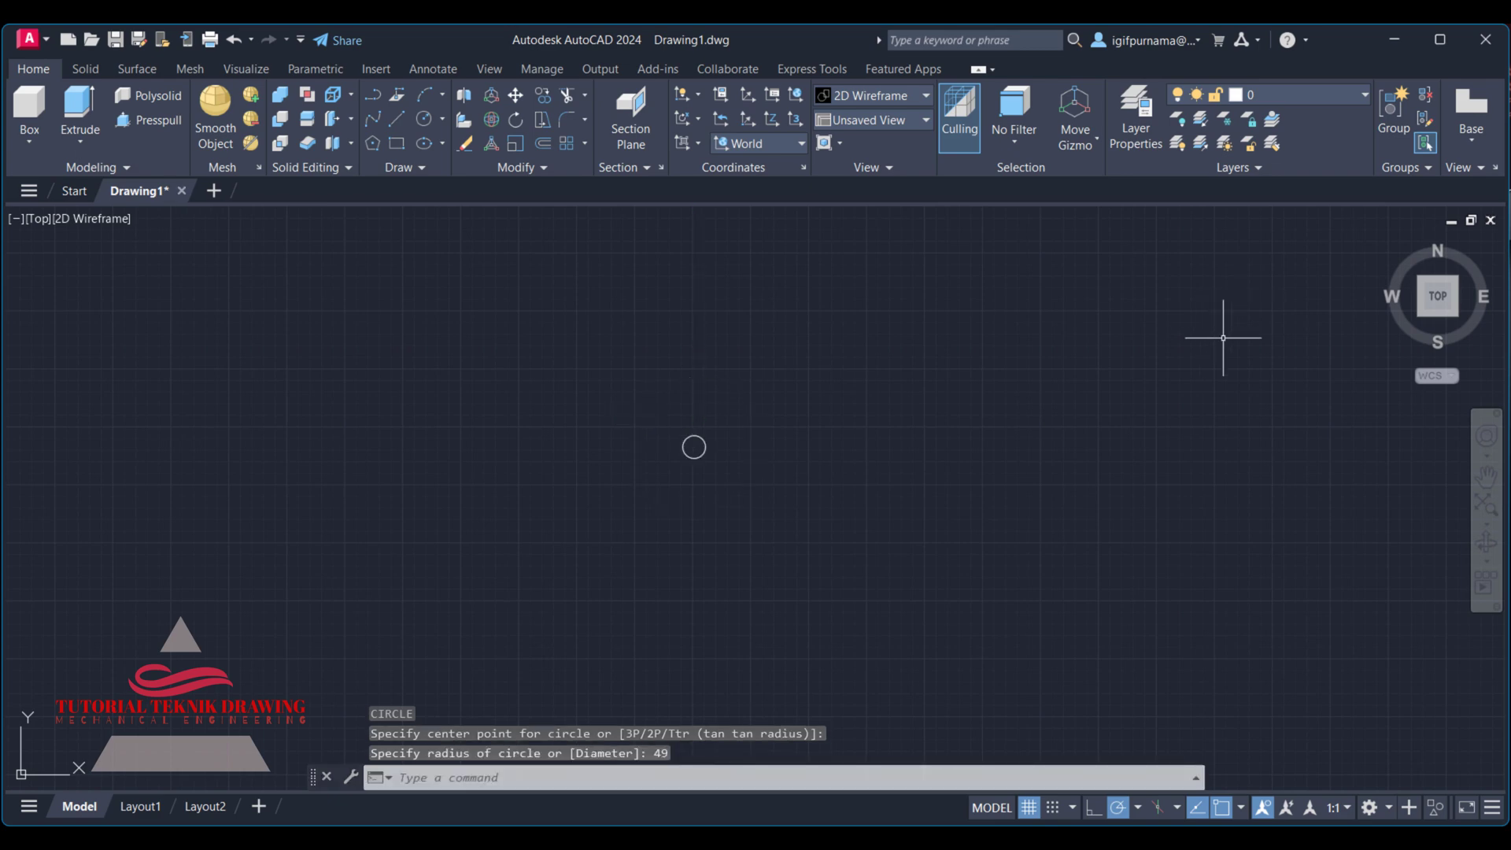
{"action": "middle_click", "coordinate": [777, 345]}
{"action": "middle_click", "coordinate": [776, 345]}
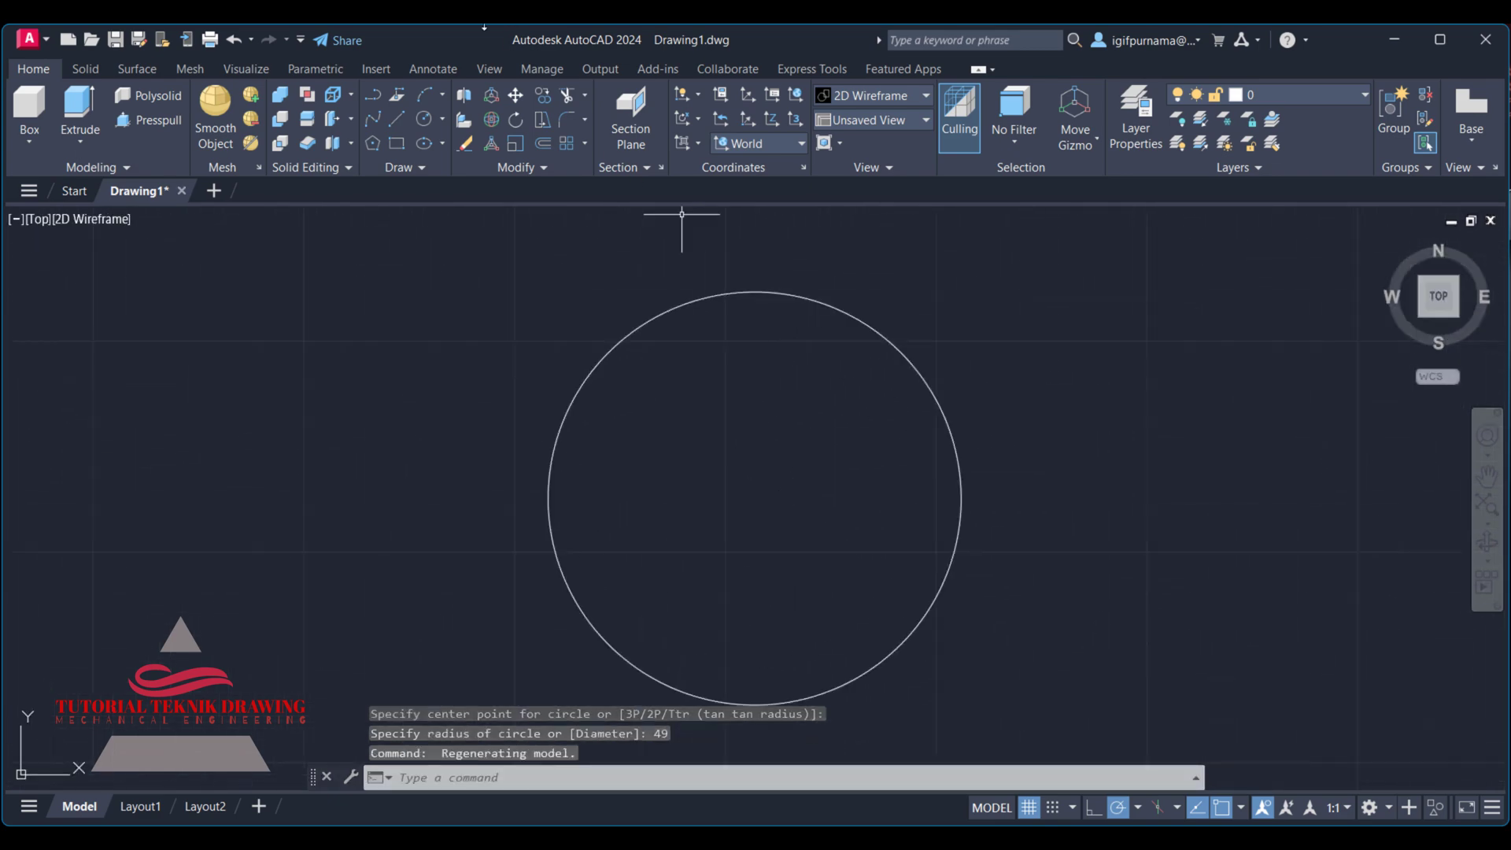
Step: Add a Ø98 diameter dimension to the circle, undo it, and recheck the reference image
{"action": "left_click", "coordinate": [444, 69]}
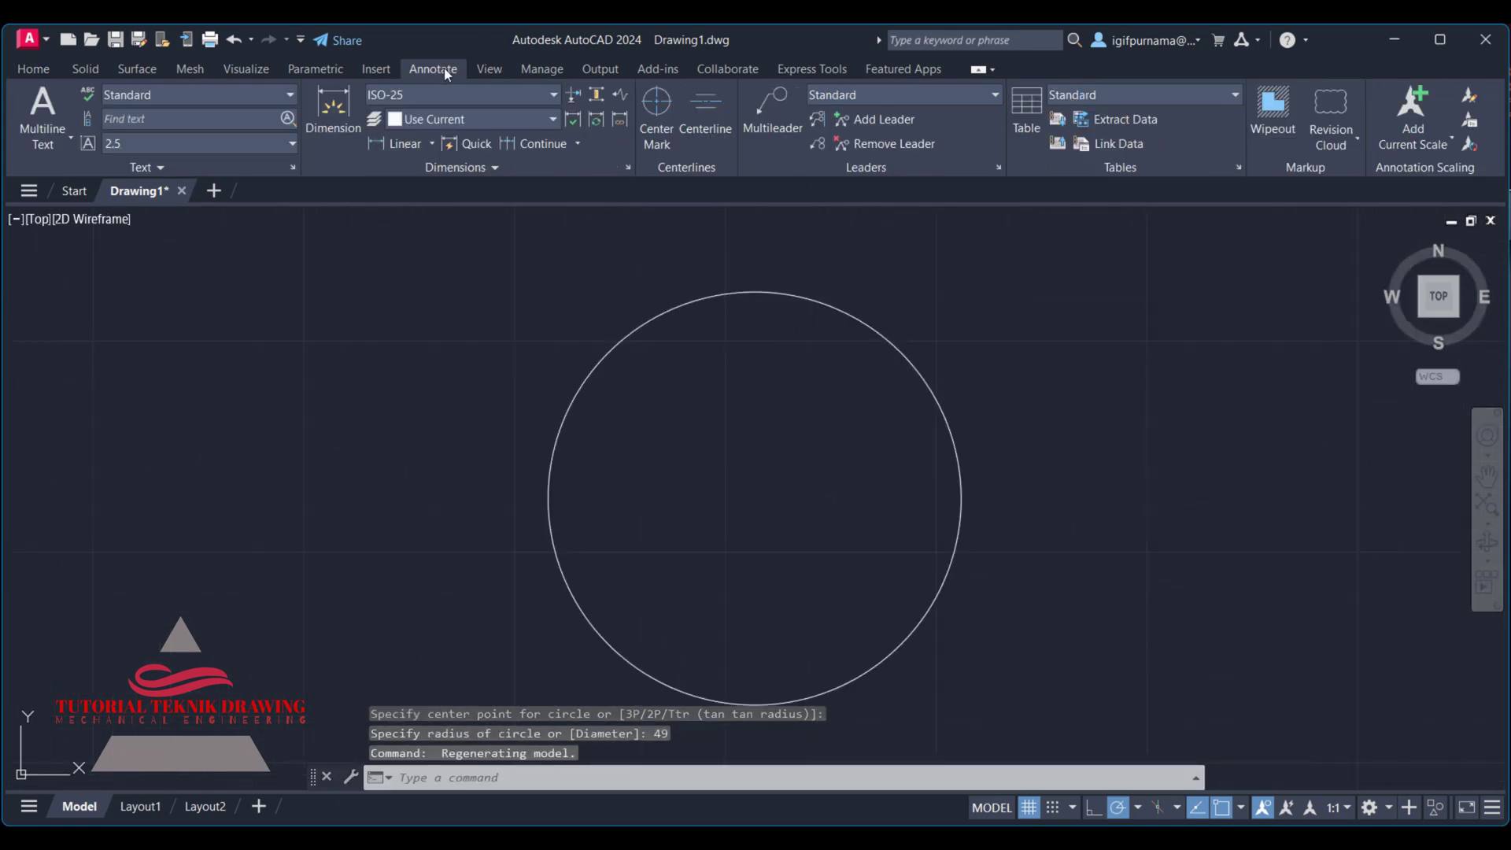
{"action": "left_click", "coordinate": [430, 146]}
{"action": "key", "text": "Escape"}
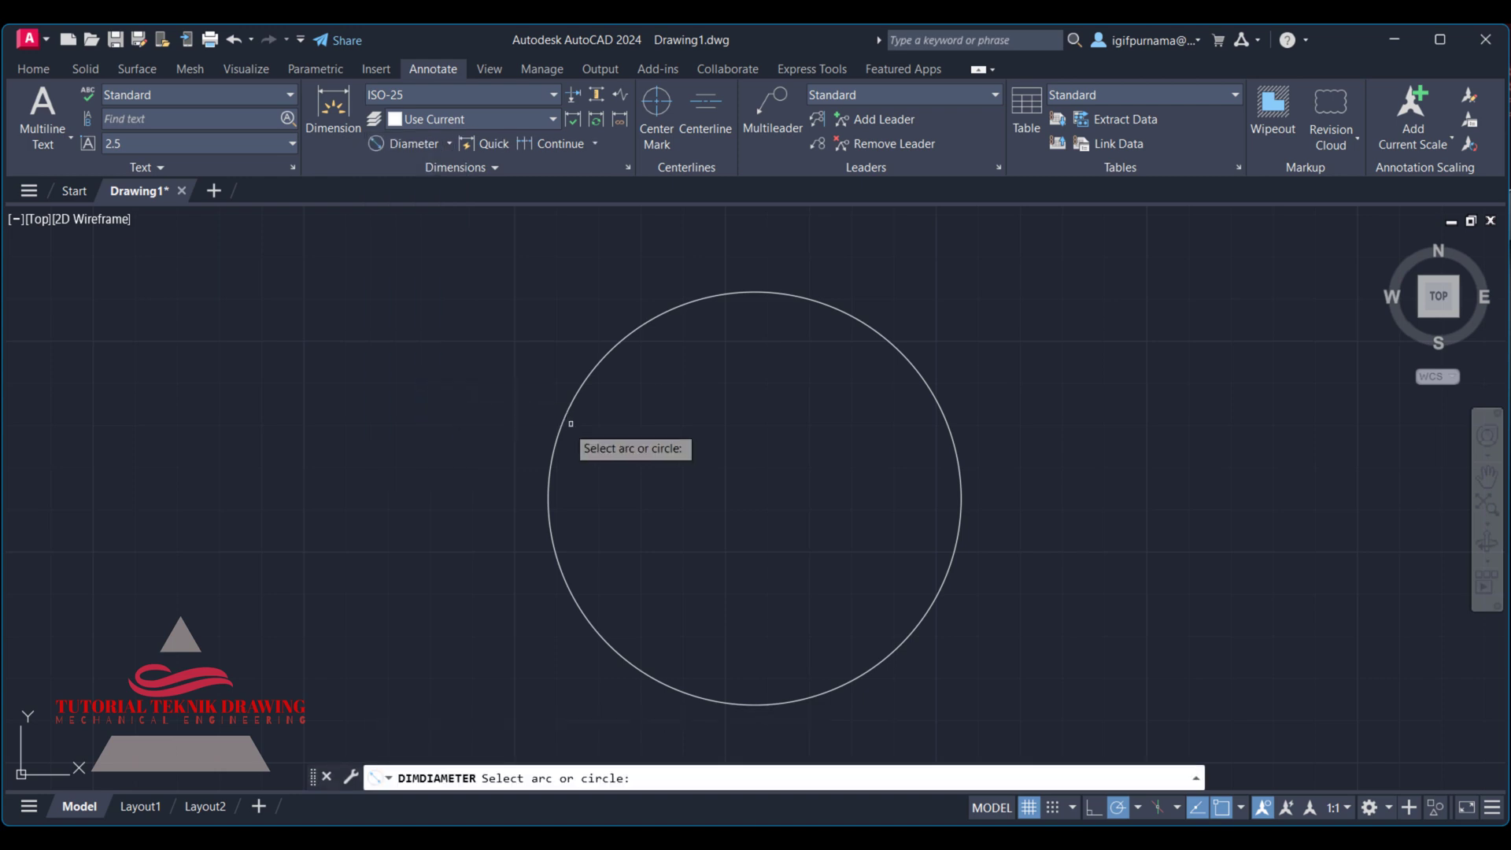
{"action": "left_click", "coordinate": [557, 434]}
{"action": "left_click", "coordinate": [546, 402]}
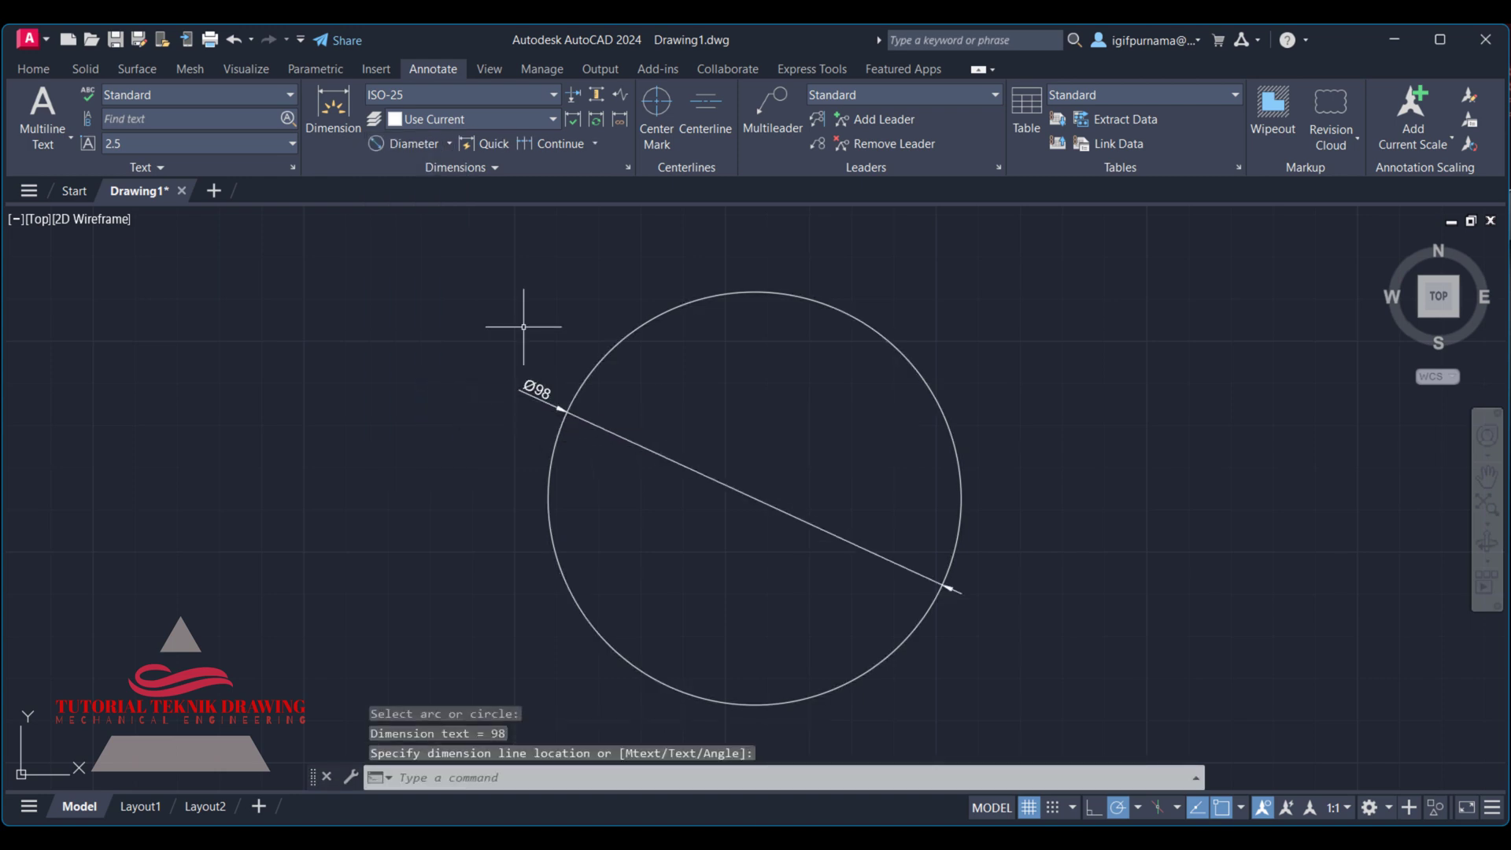
{"action": "key", "text": "ctrl+z"}
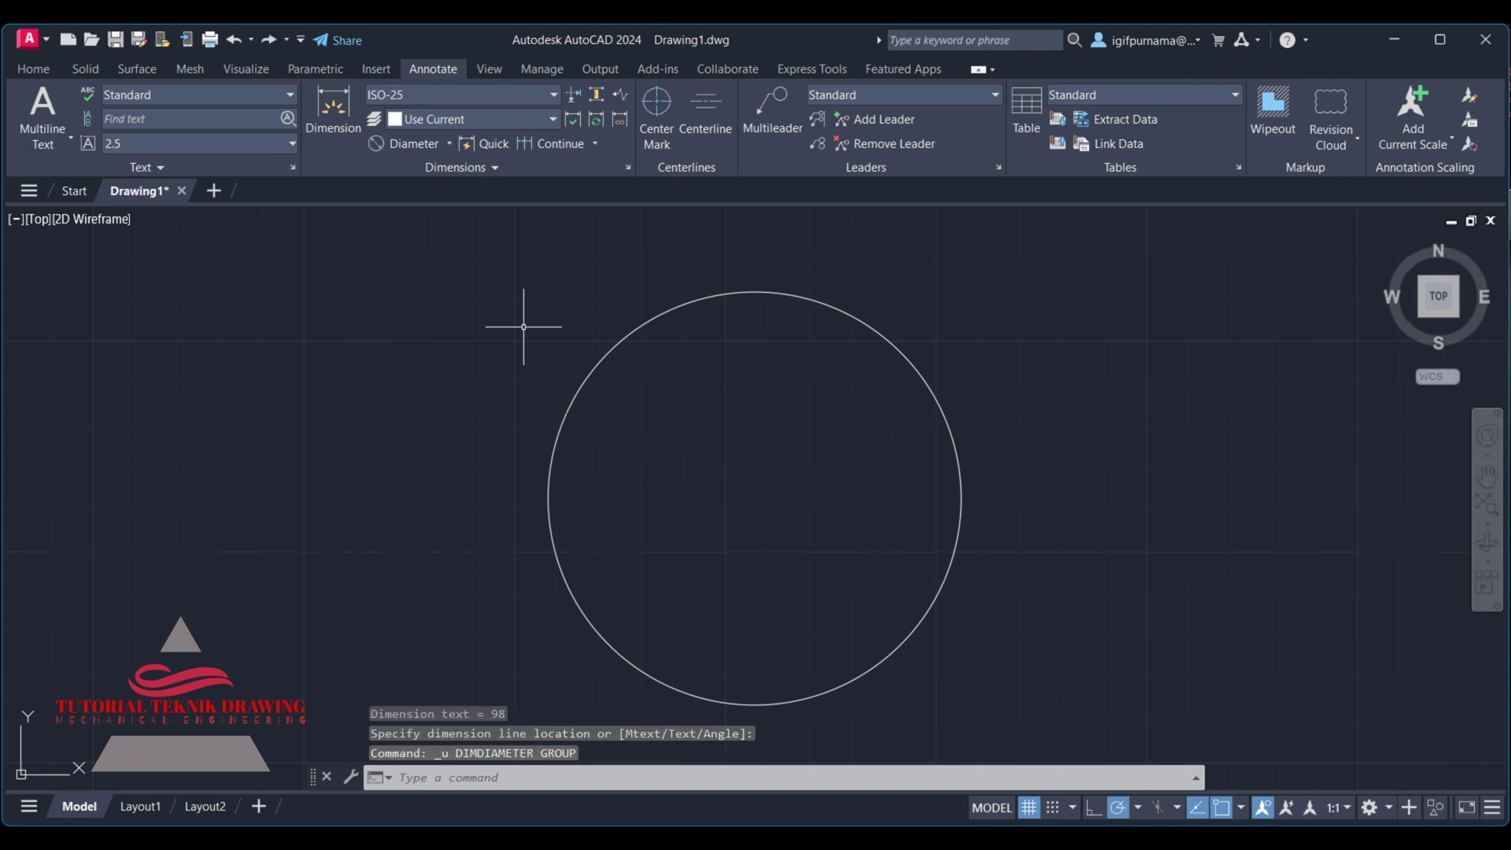
{"action": "key", "text": "alt+Tab"}
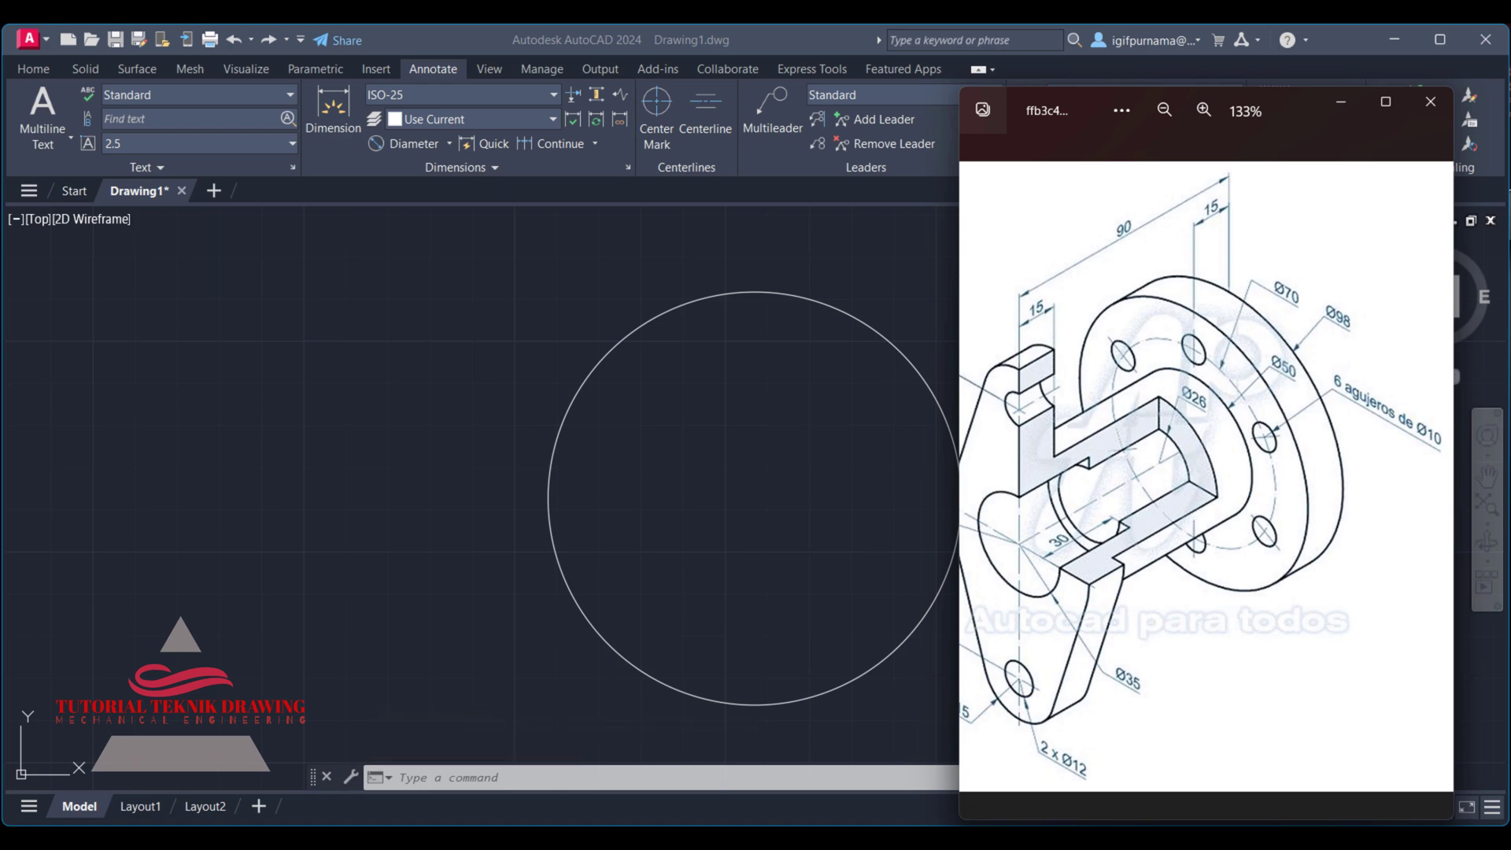
Step: Compute 70 ÷ 2 = 35 in Calculator and return to AutoCAD
{"action": "key", "text": "alt+Tab"}
{"action": "left_click", "coordinate": [710, 442]}
{"action": "left_click", "coordinate": [535, 543]}
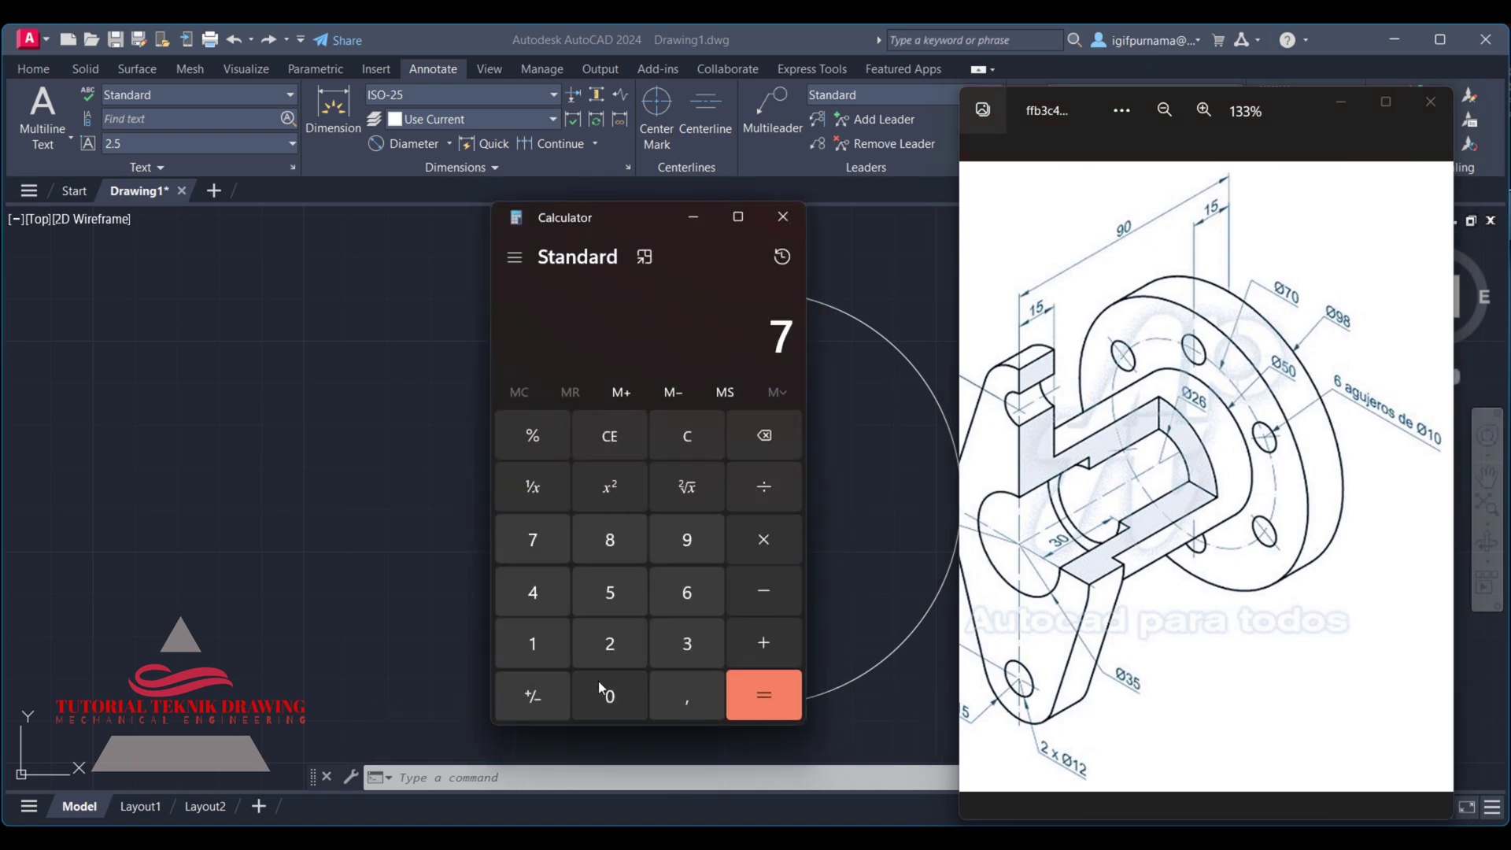
{"action": "left_click", "coordinate": [606, 693]}
{"action": "left_click", "coordinate": [760, 492]}
{"action": "left_click", "coordinate": [602, 657]}
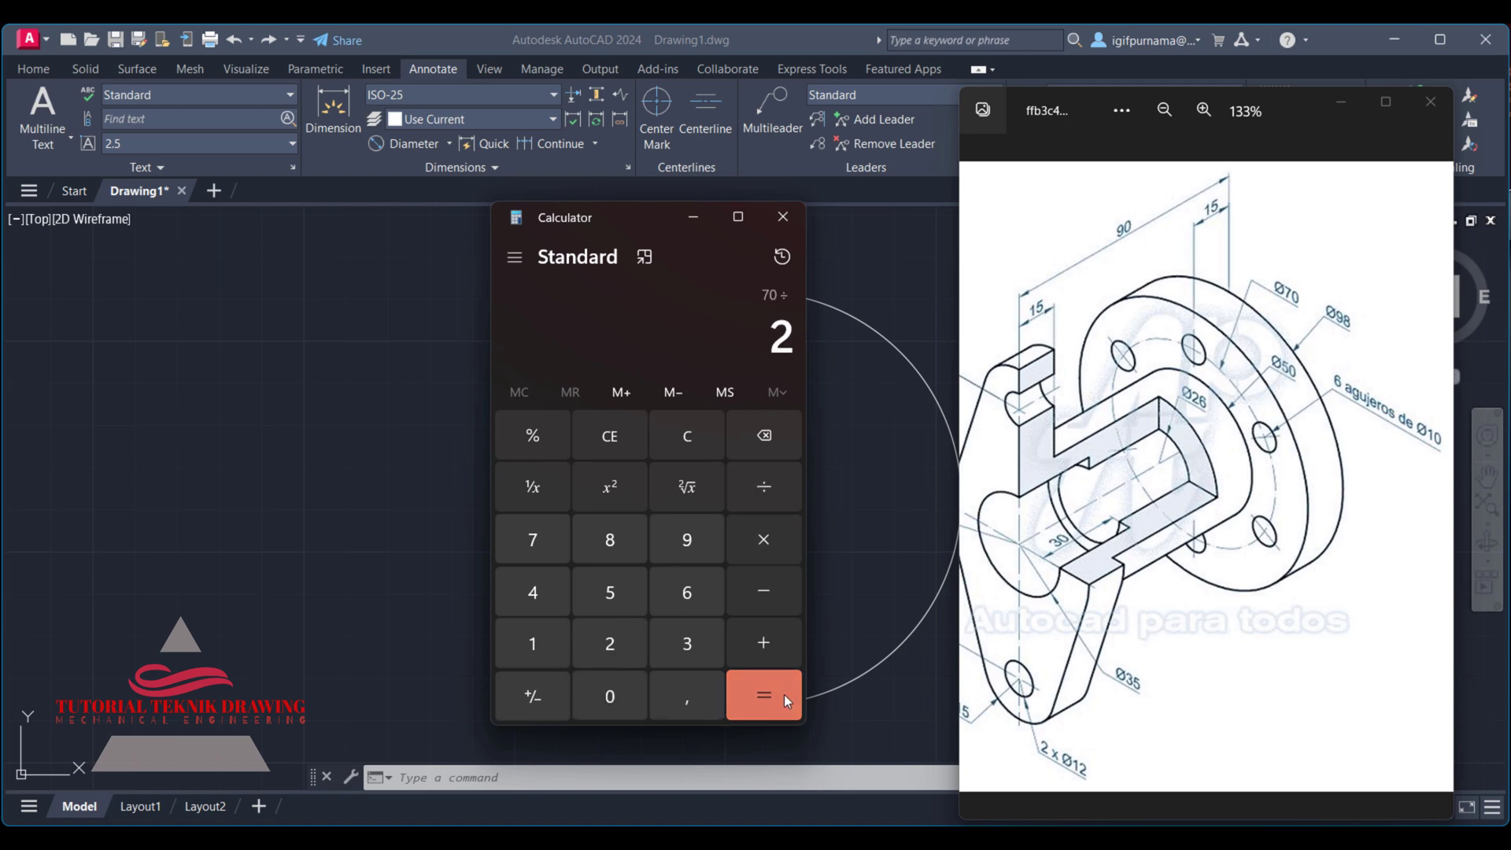
{"action": "left_click", "coordinate": [779, 694]}
{"action": "left_click", "coordinate": [695, 212]}
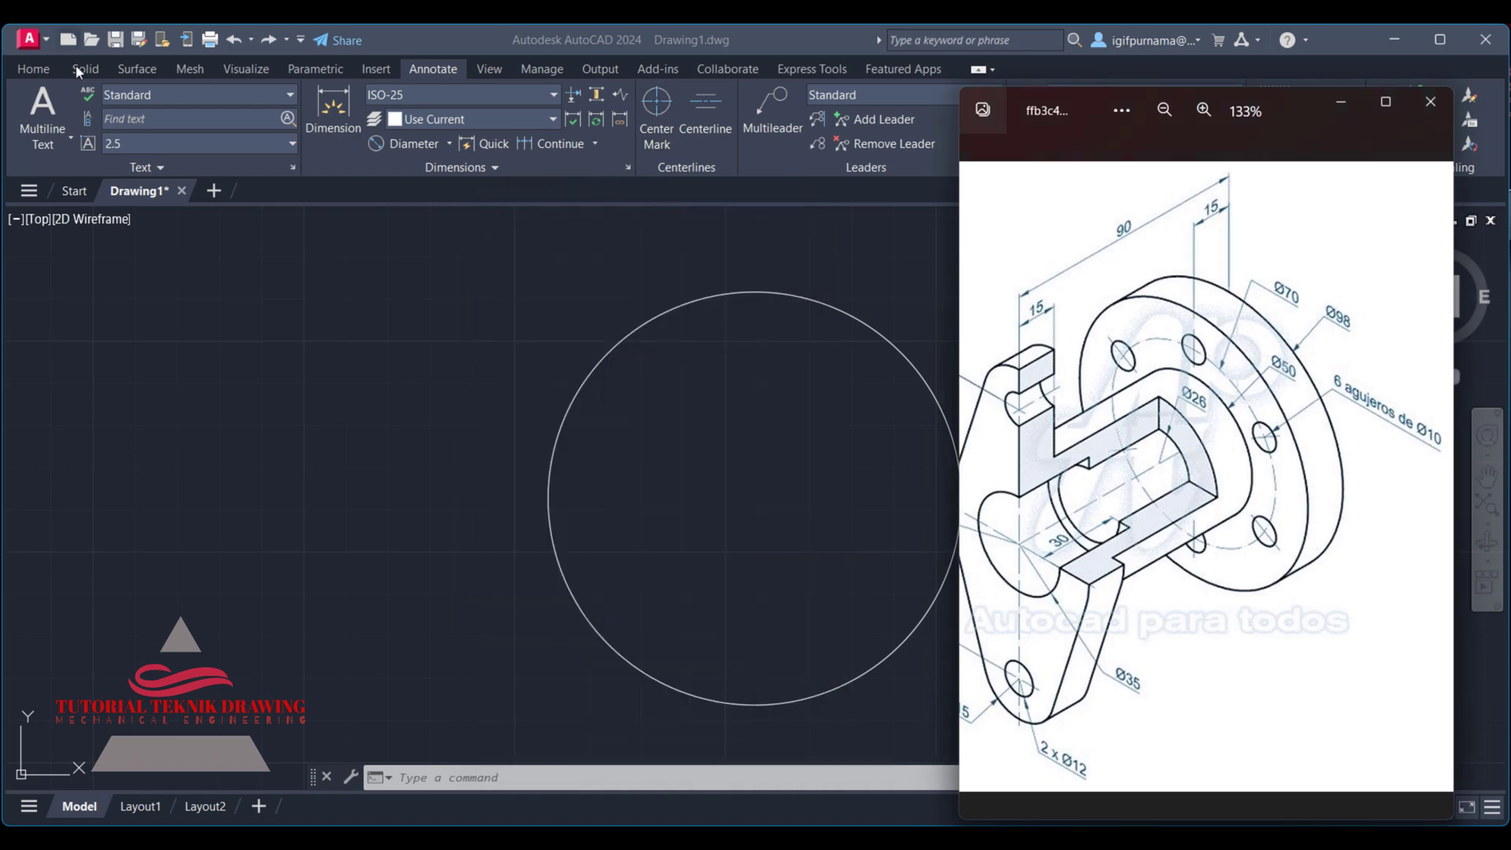
{"action": "left_click", "coordinate": [536, 300]}
Step: Draw a radius-35 circle concentric with the outer flange circle
{"action": "type", "text": "c"}
{"action": "key", "text": "Return"}
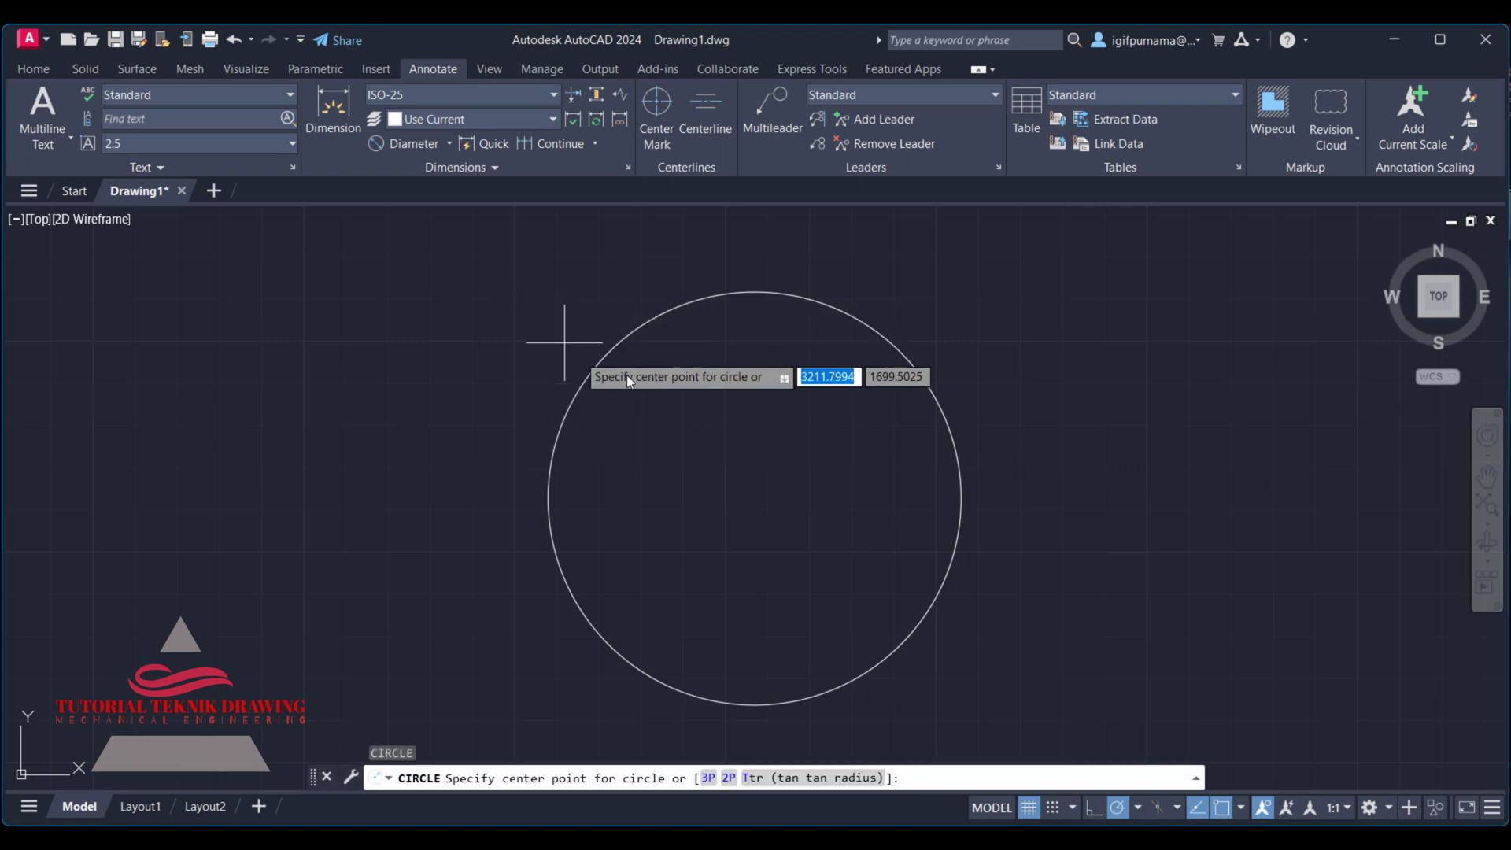
{"action": "left_click", "coordinate": [755, 498]}
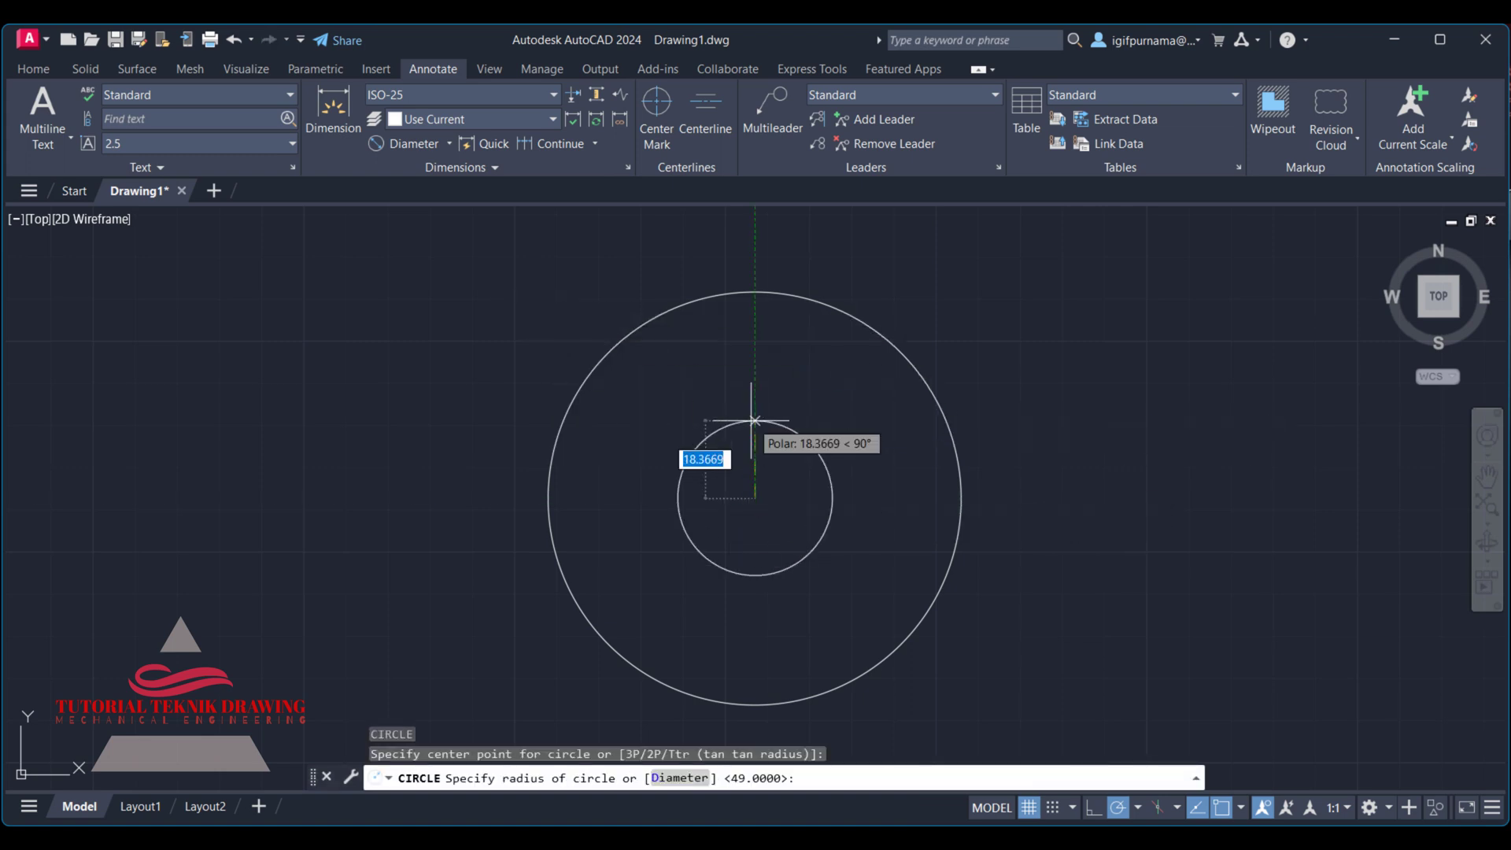
{"action": "key", "text": "alt+Tab"}
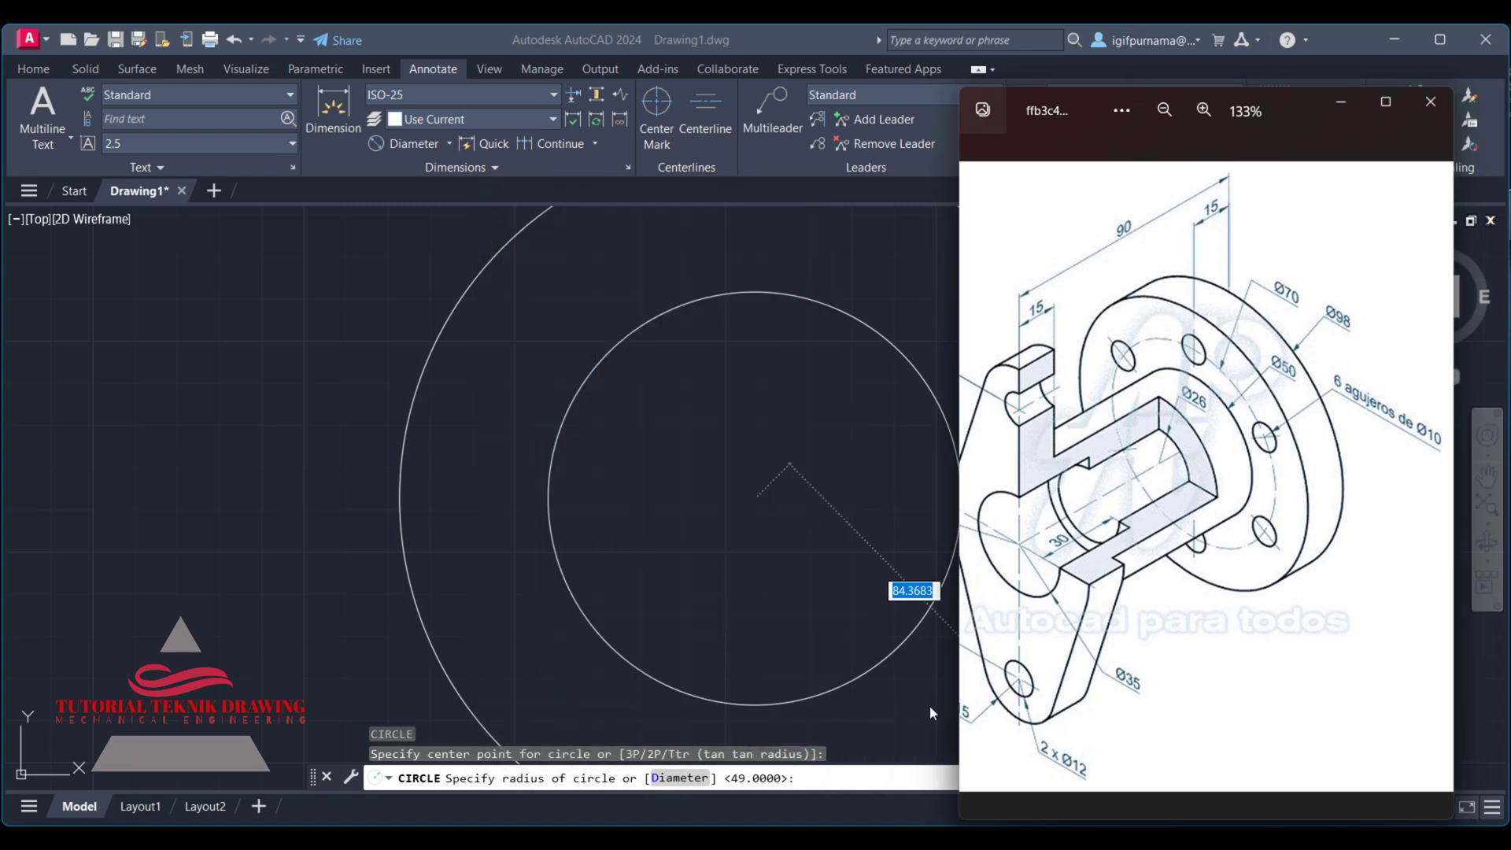
{"action": "key", "text": "alt+Tab"}
{"action": "type", "text": "3"}
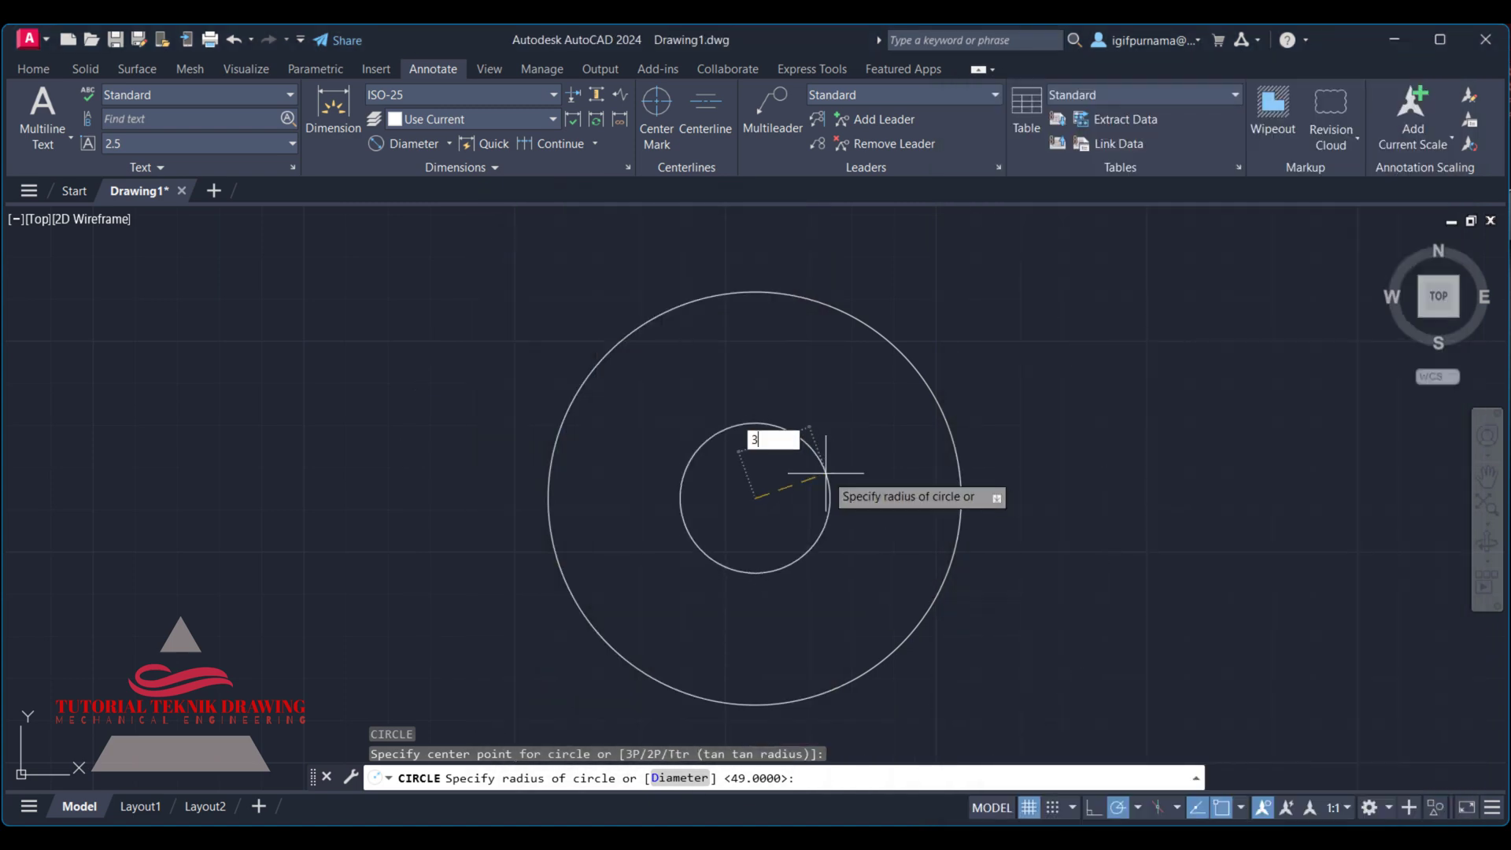
{"action": "type", "text": "5"}
{"action": "key", "text": "Return"}
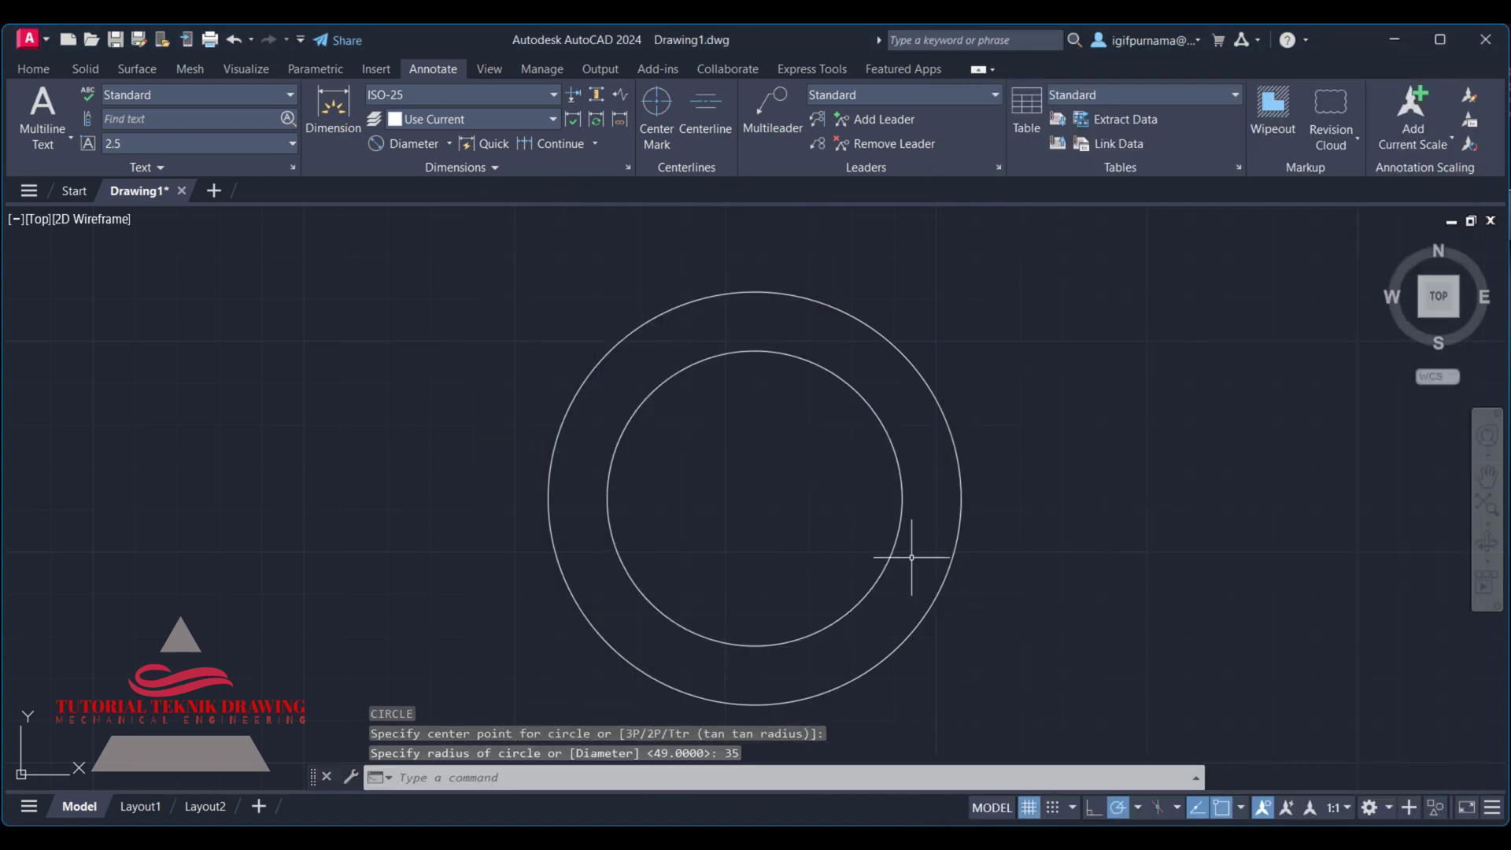
{"action": "key", "text": "alt+Tab"}
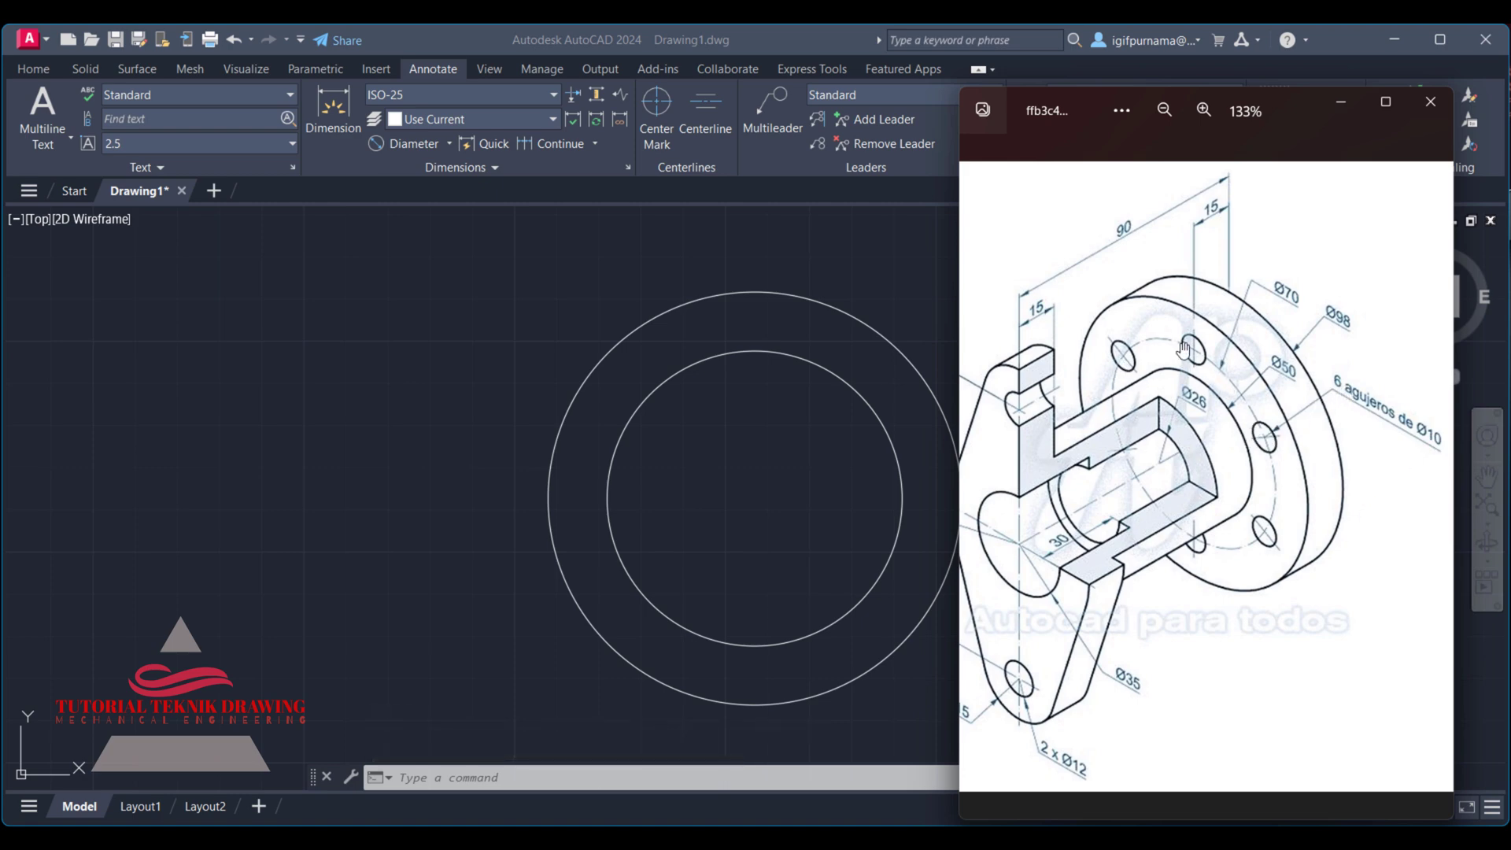
Step: Draw a radius-5 hole circle centred on the inner circle's top quadrant
{"action": "left_click", "coordinate": [809, 271]}
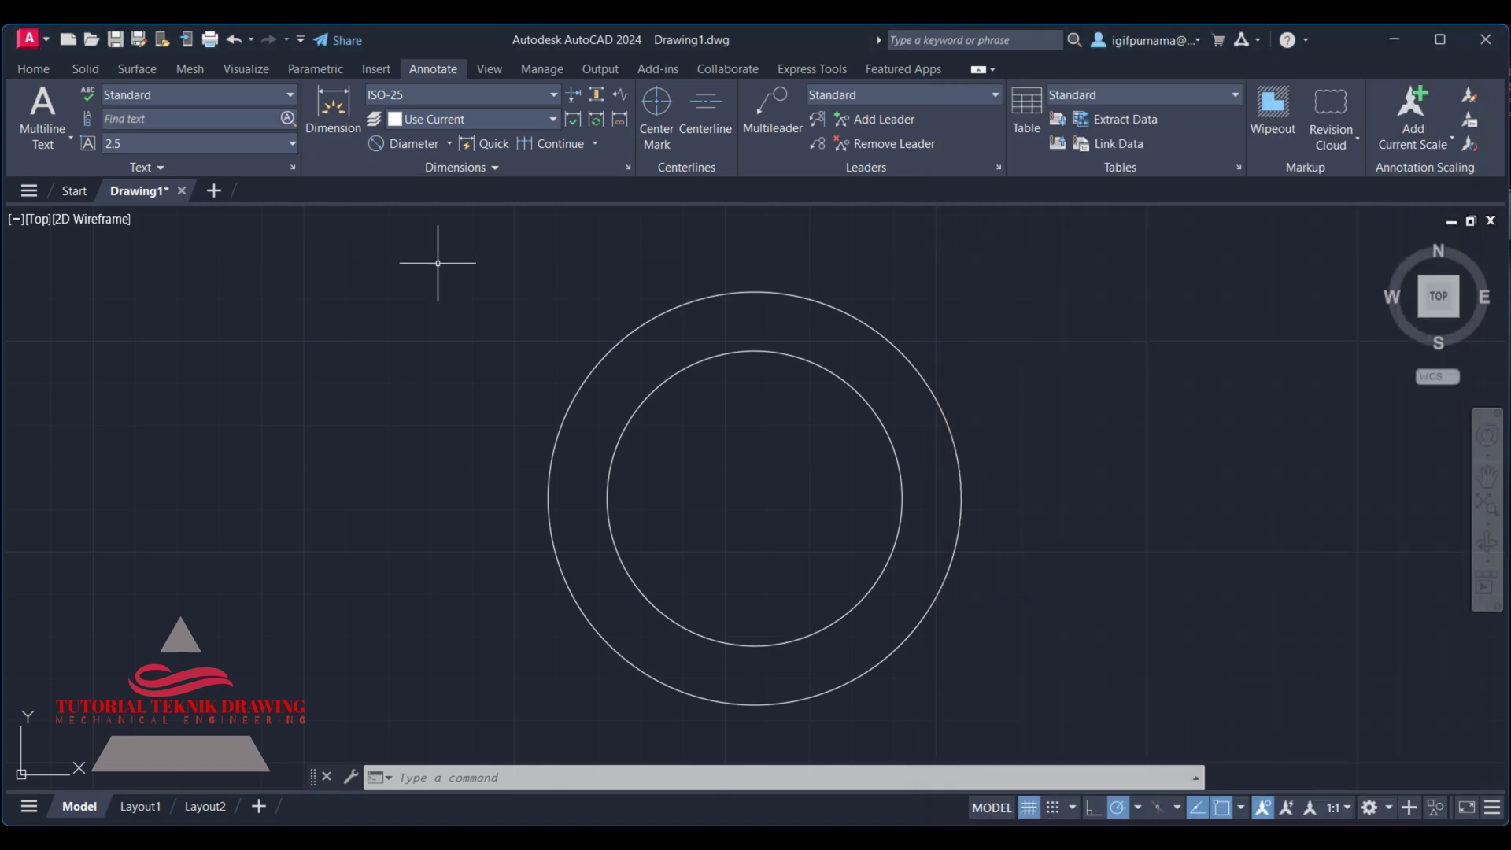
{"action": "type", "text": "c"}
{"action": "key", "text": "Return"}
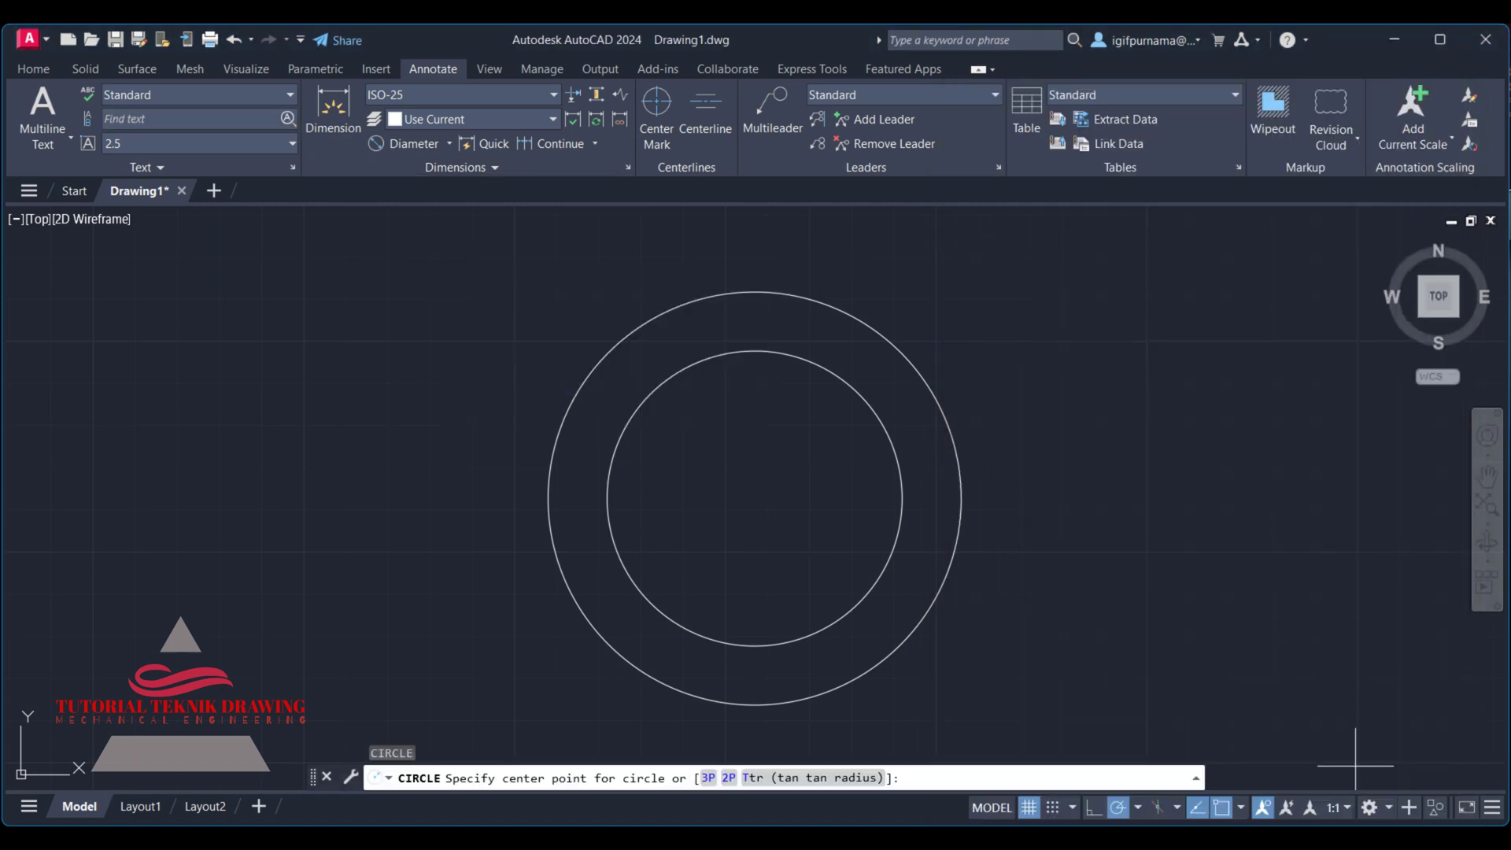
{"action": "key", "text": "alt+Tab"}
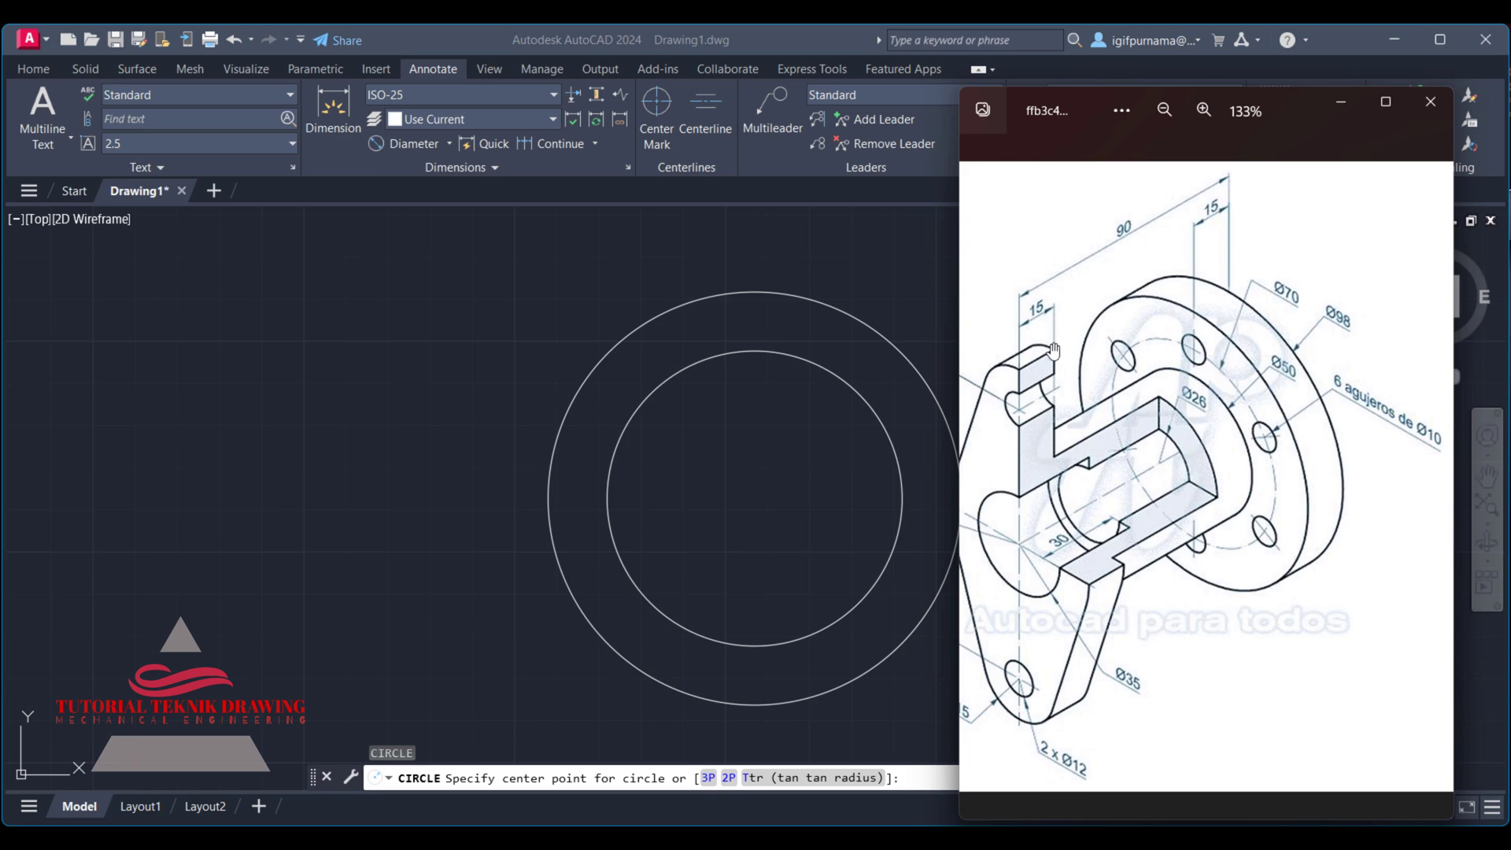
{"action": "key", "text": "alt+Tab"}
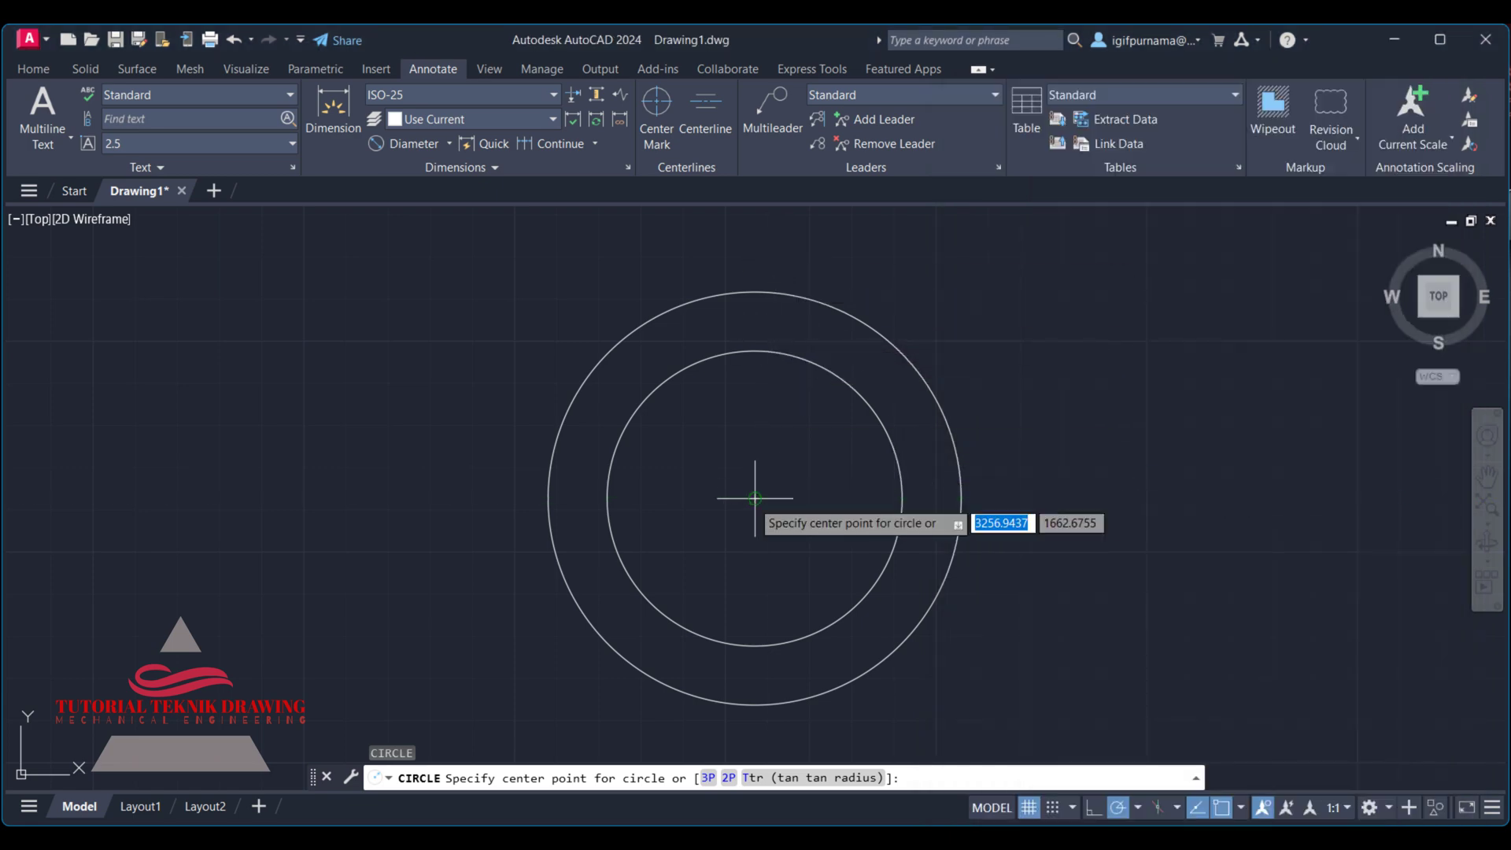
{"action": "left_click", "coordinate": [755, 350]}
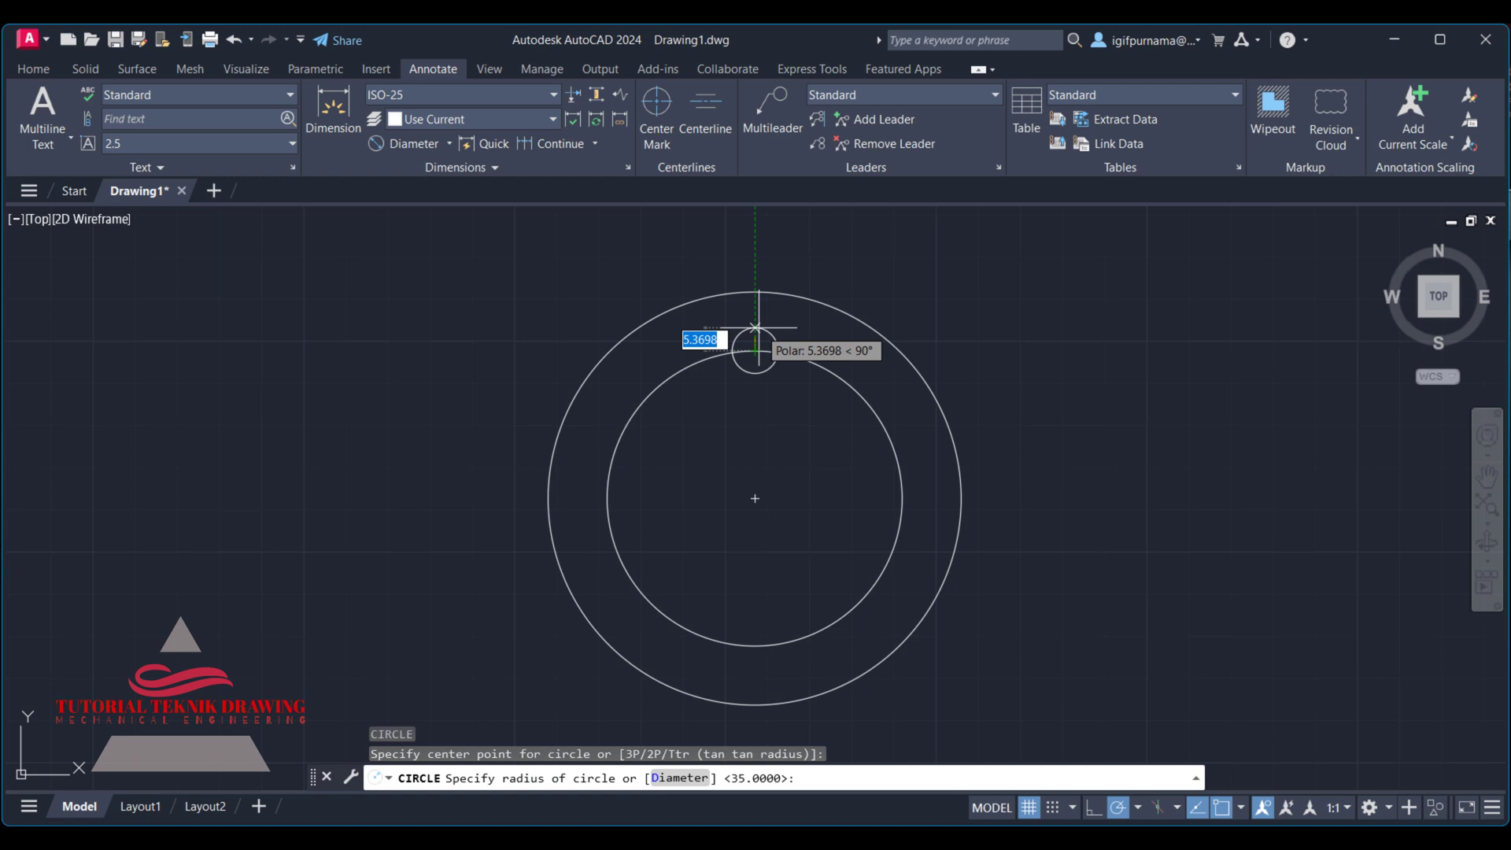
{"action": "type", "text": "5"}
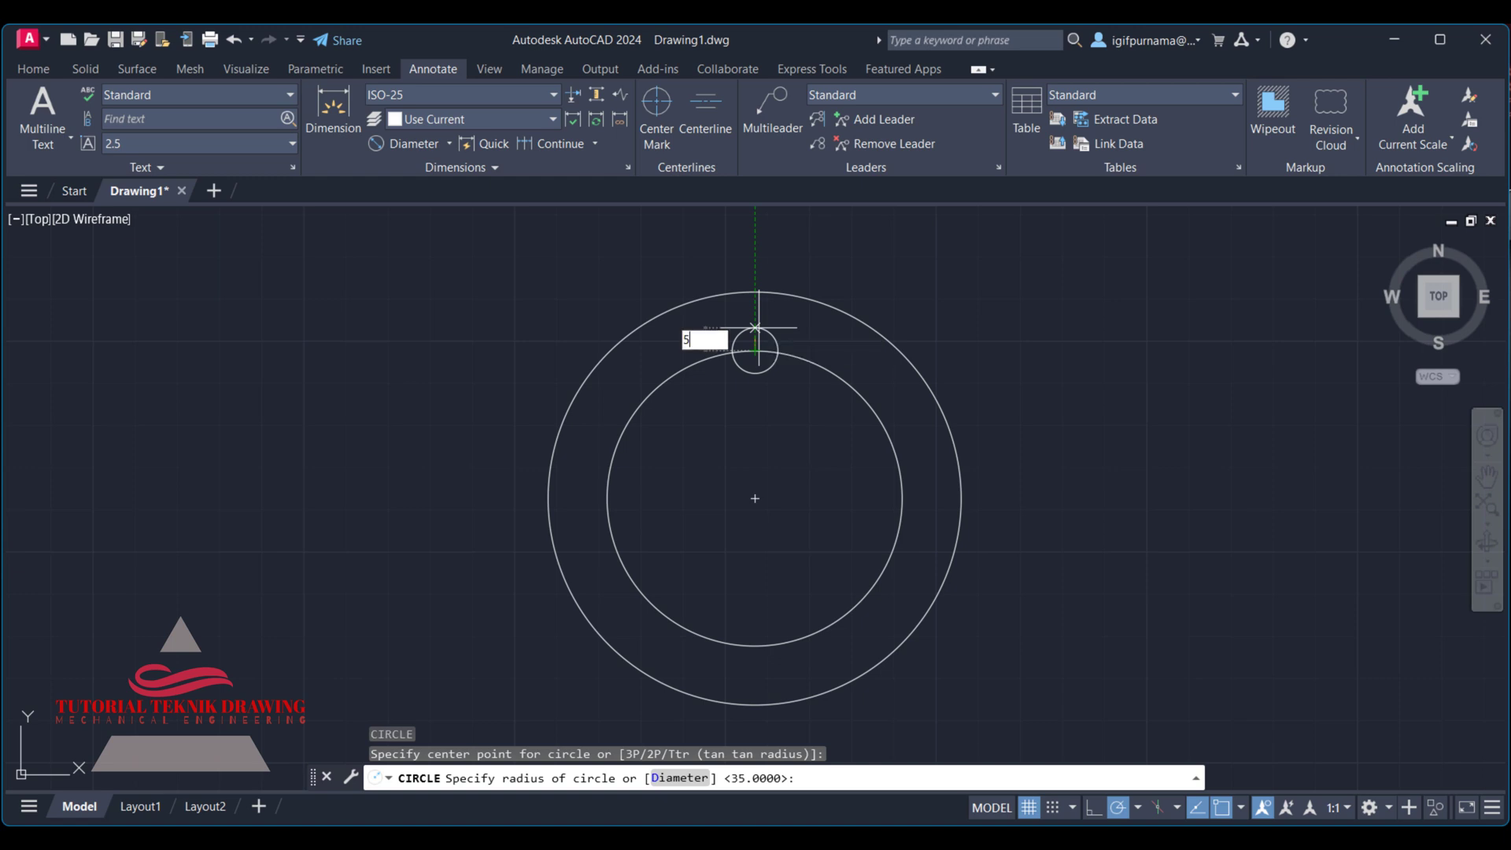
{"action": "key", "text": "Return"}
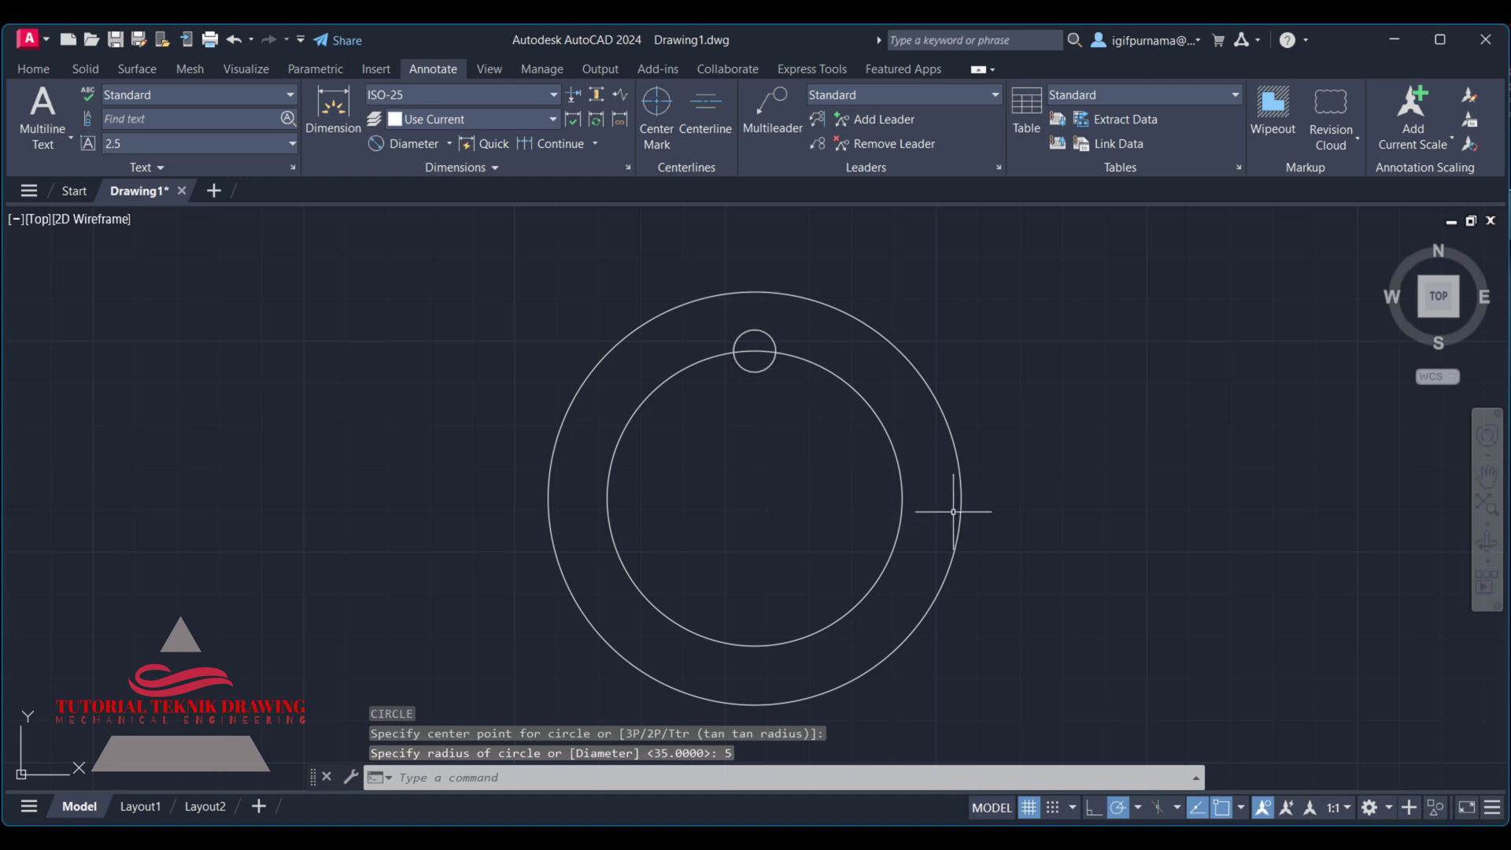
Step: Polar-array the radius-5 hole into 6 items around the flange centre over 360°
{"action": "left_click", "coordinate": [28, 72]}
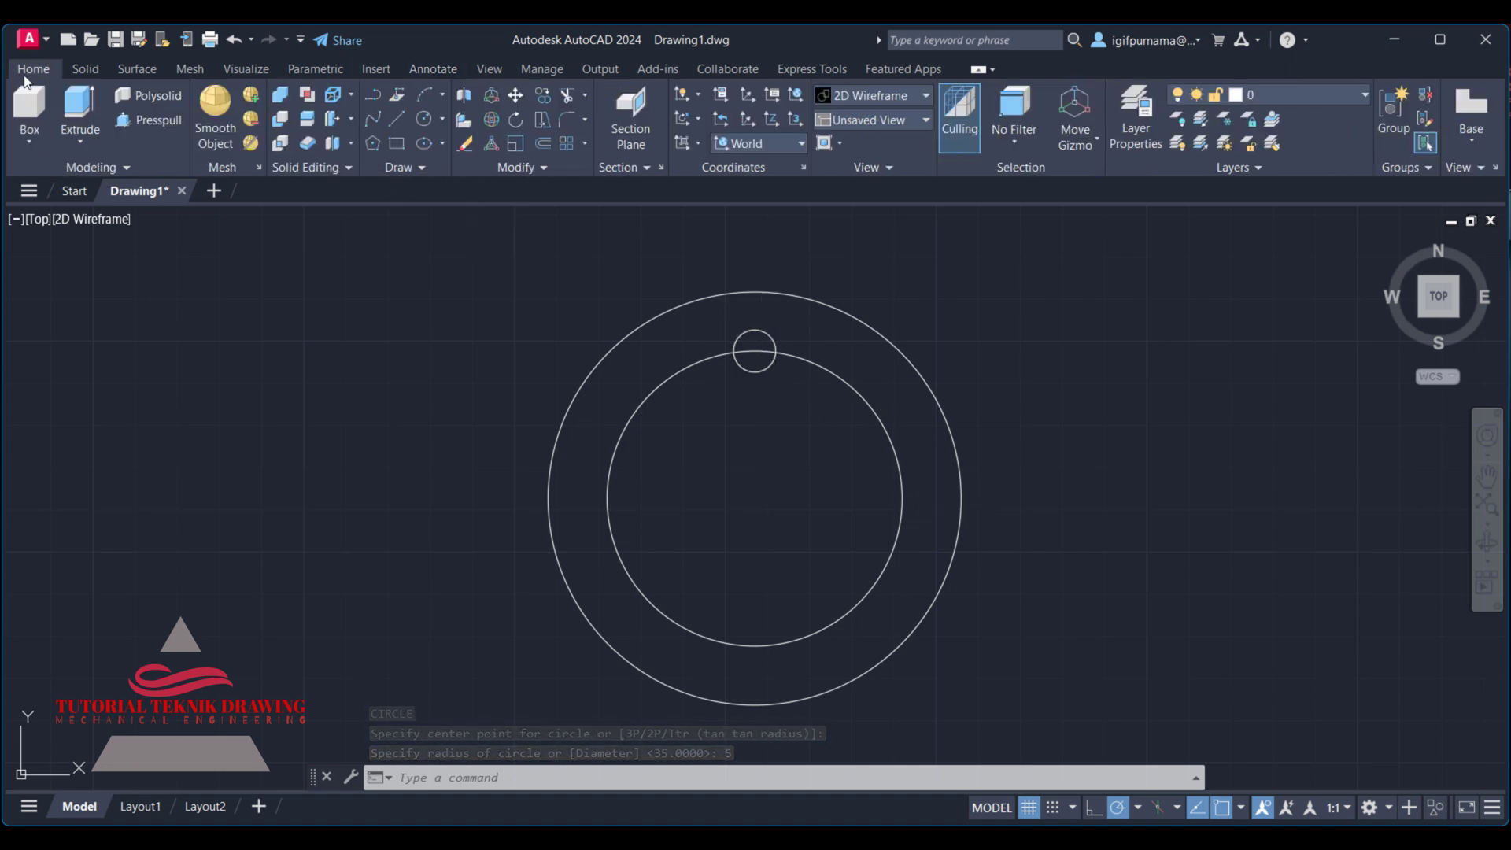
{"action": "left_click", "coordinate": [584, 144]}
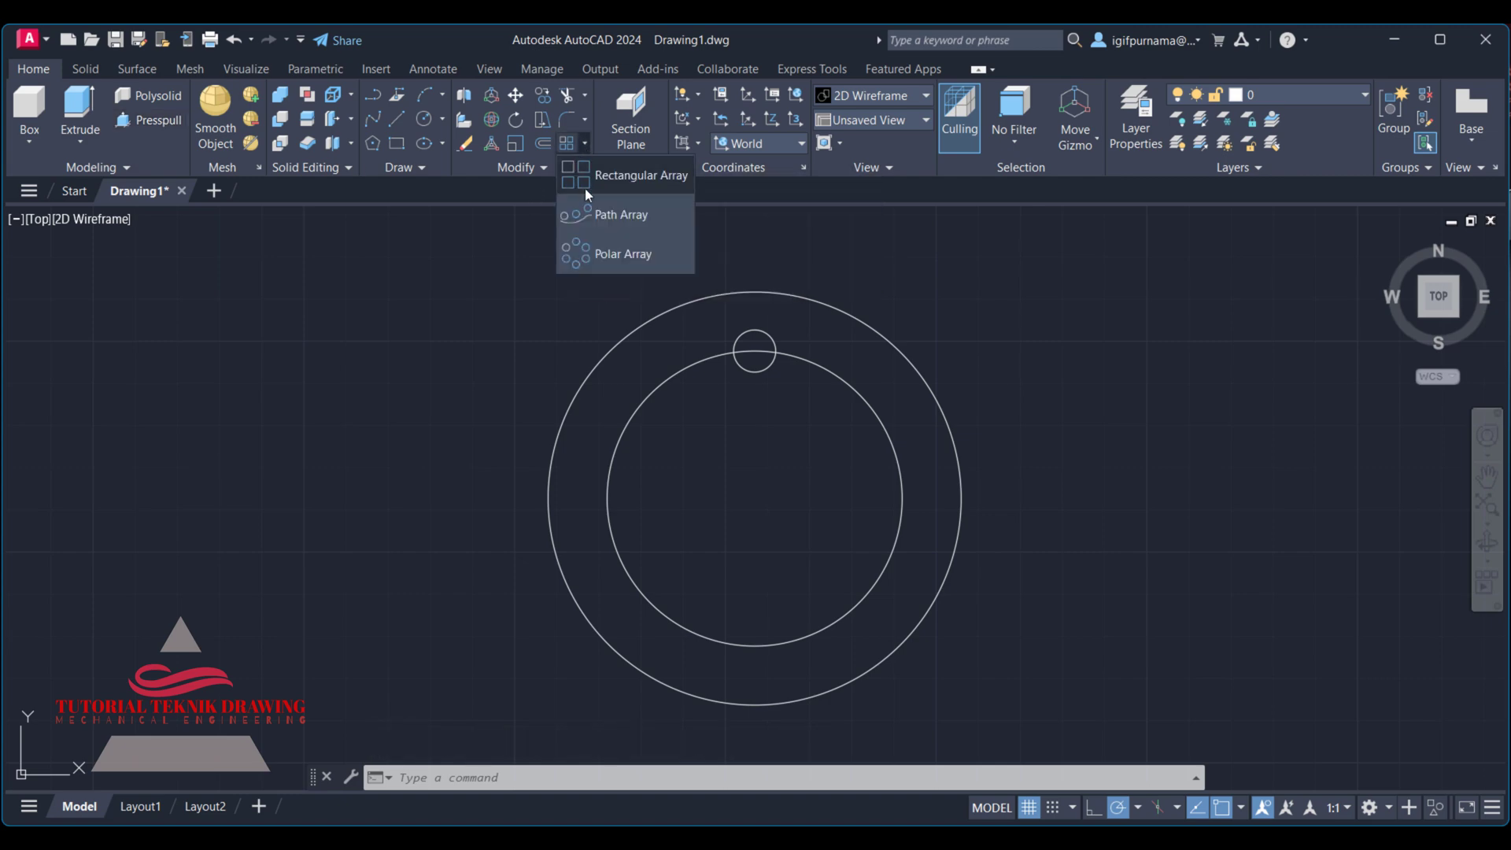
{"action": "left_click", "coordinate": [609, 253]}
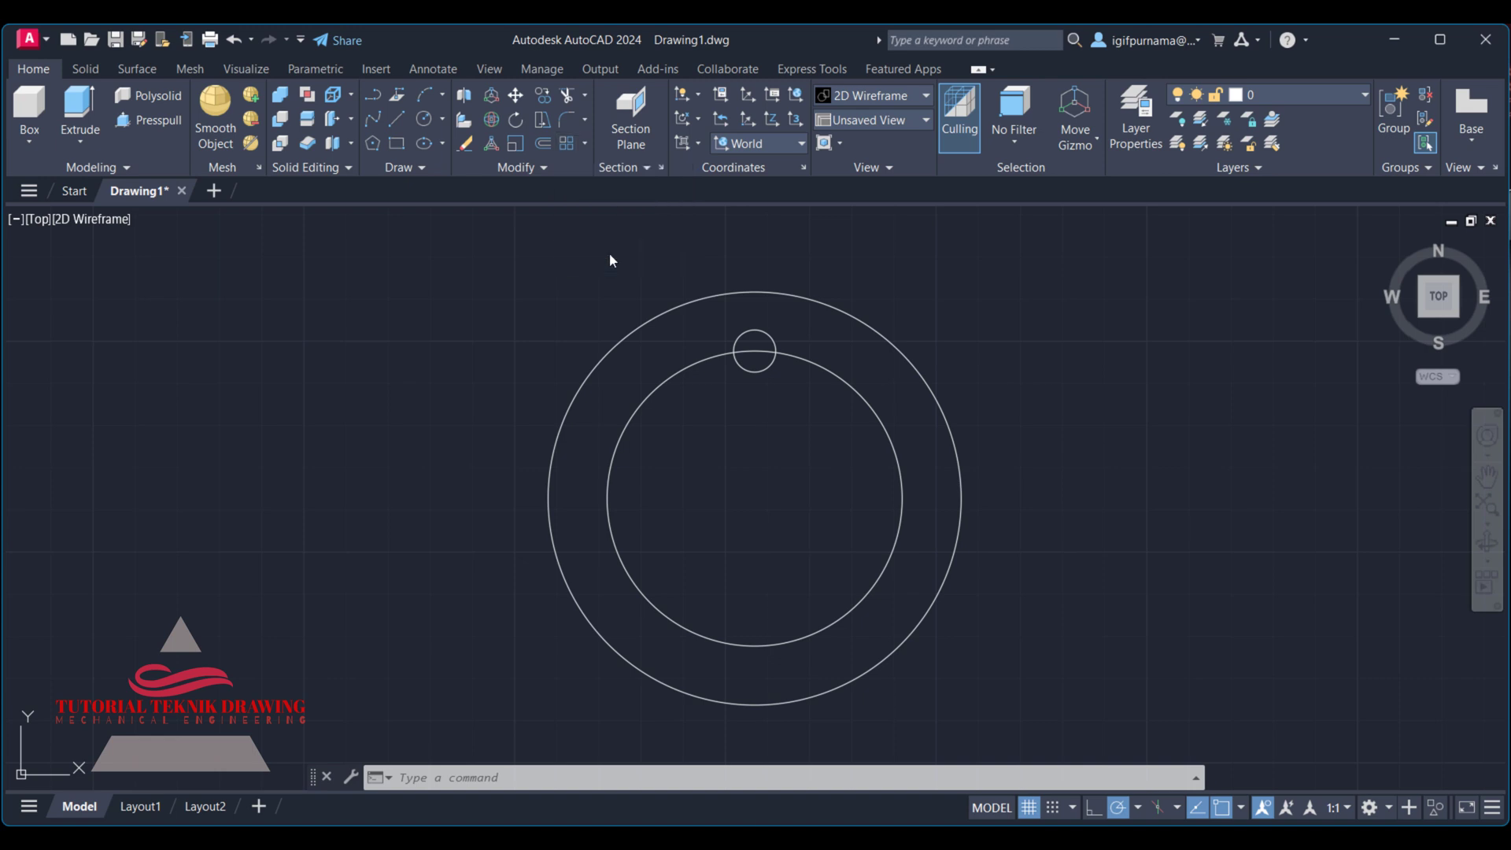
{"action": "left_click", "coordinate": [754, 331]}
{"action": "key", "text": "Return"}
{"action": "key", "text": "Return"}
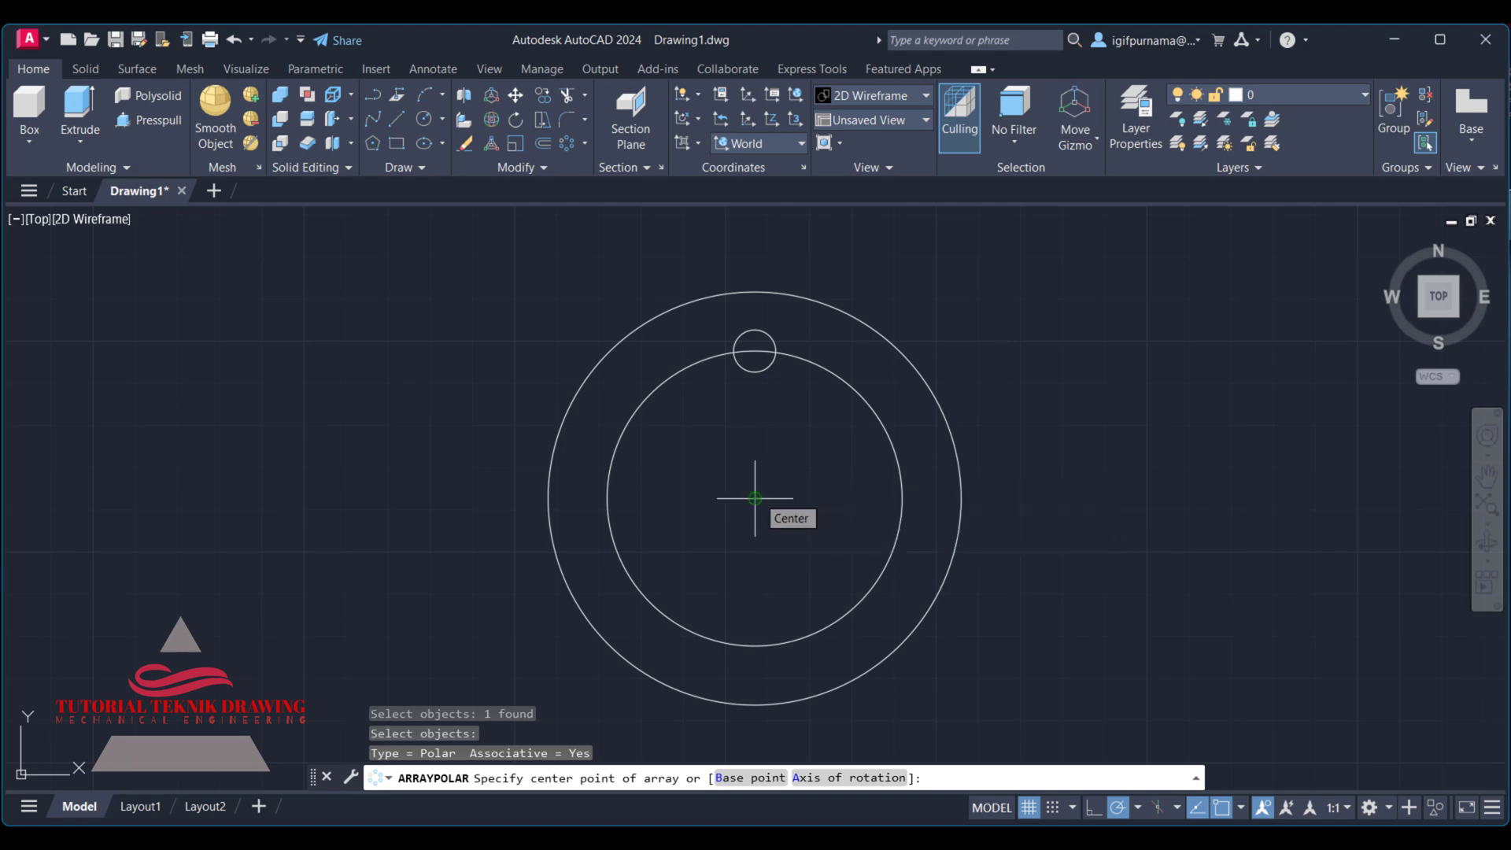
{"action": "left_click", "coordinate": [755, 498]}
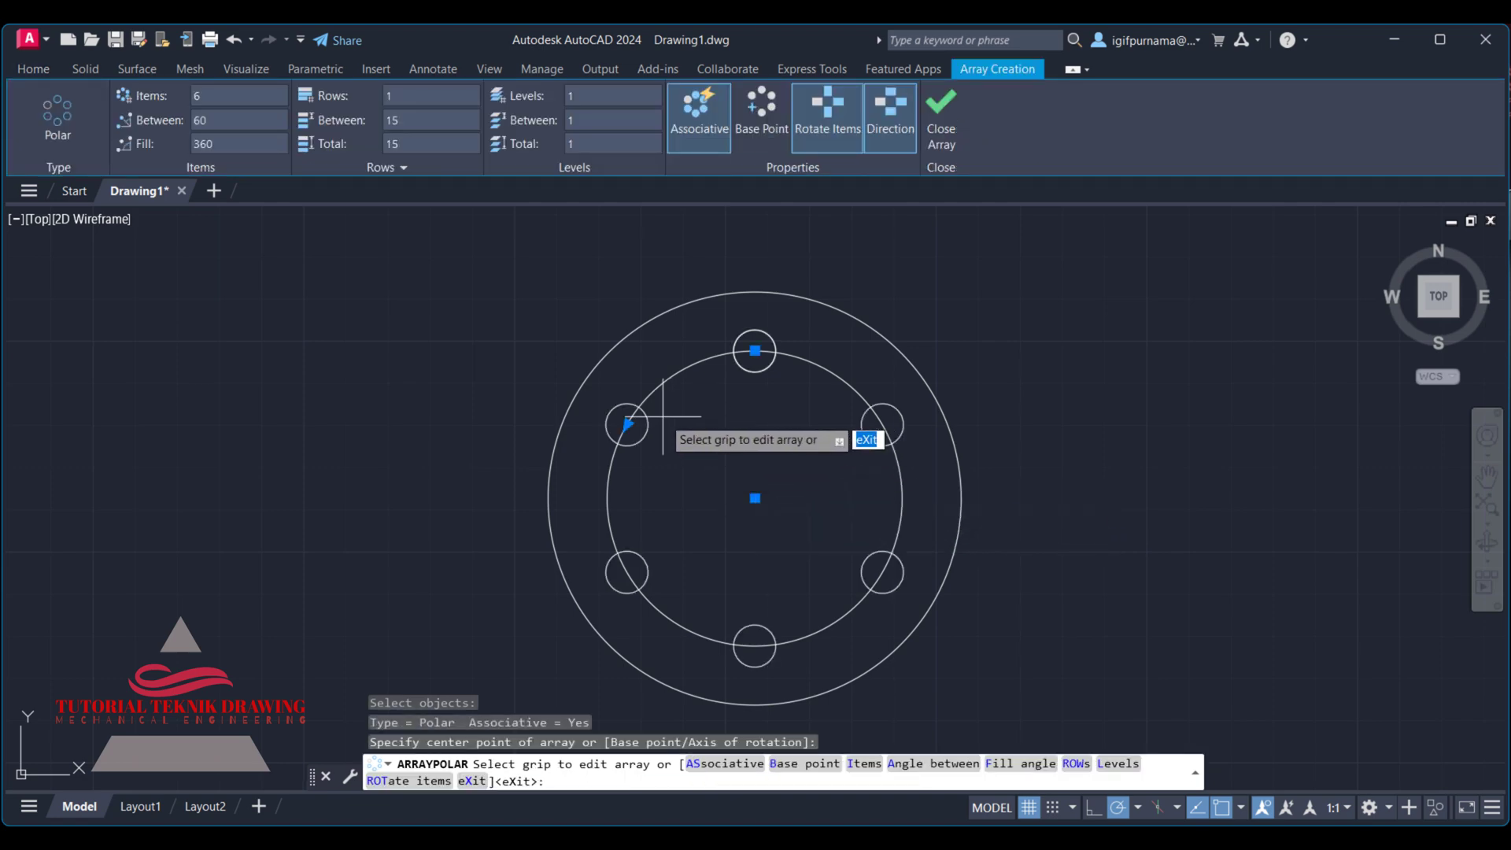
{"action": "left_click", "coordinate": [204, 100]}
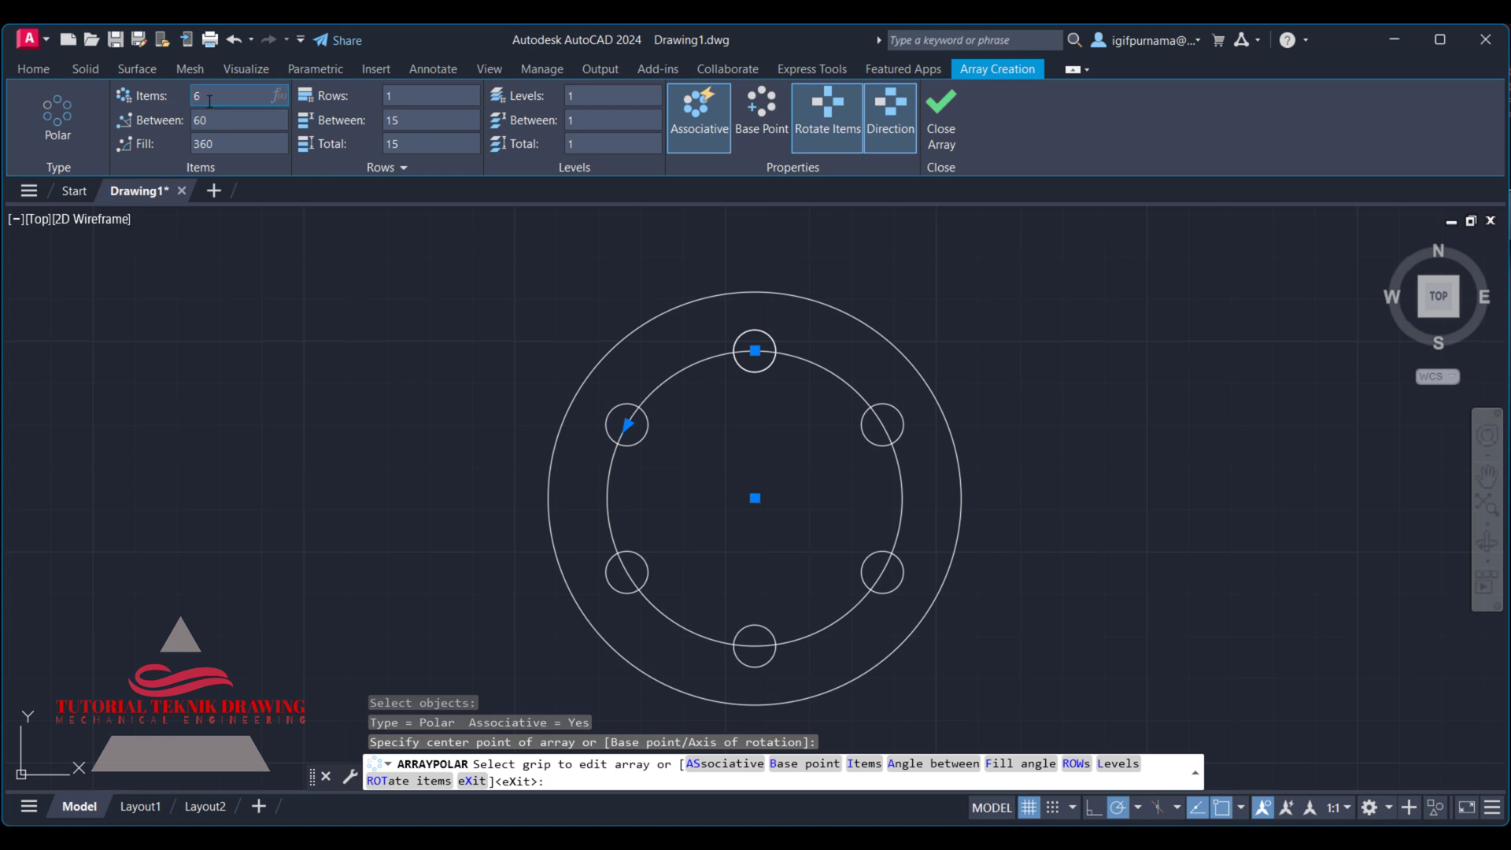
{"action": "left_click", "coordinate": [943, 122]}
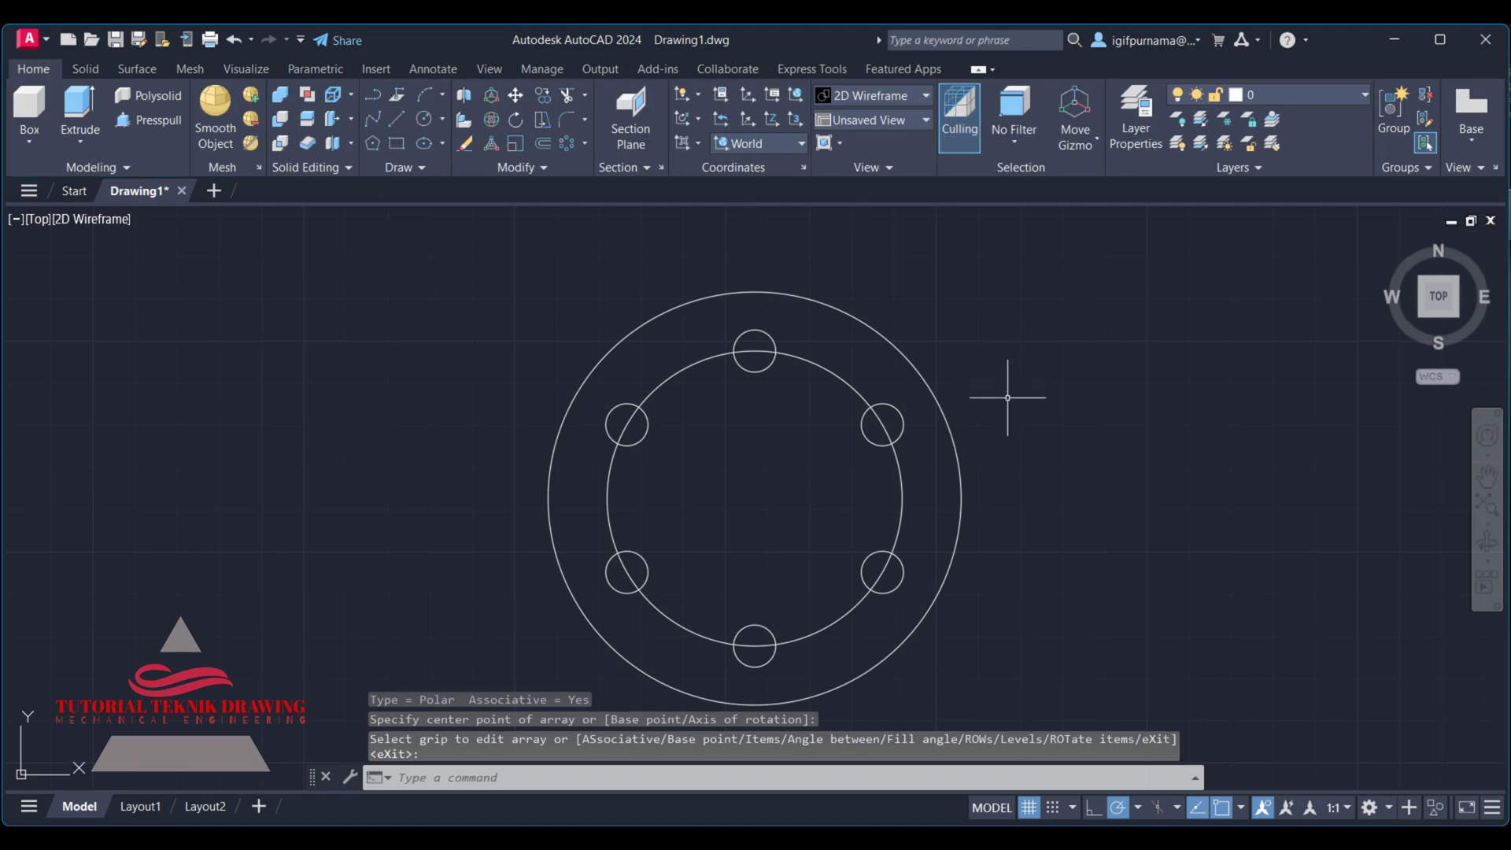
{"action": "left_click", "coordinate": [1052, 838]}
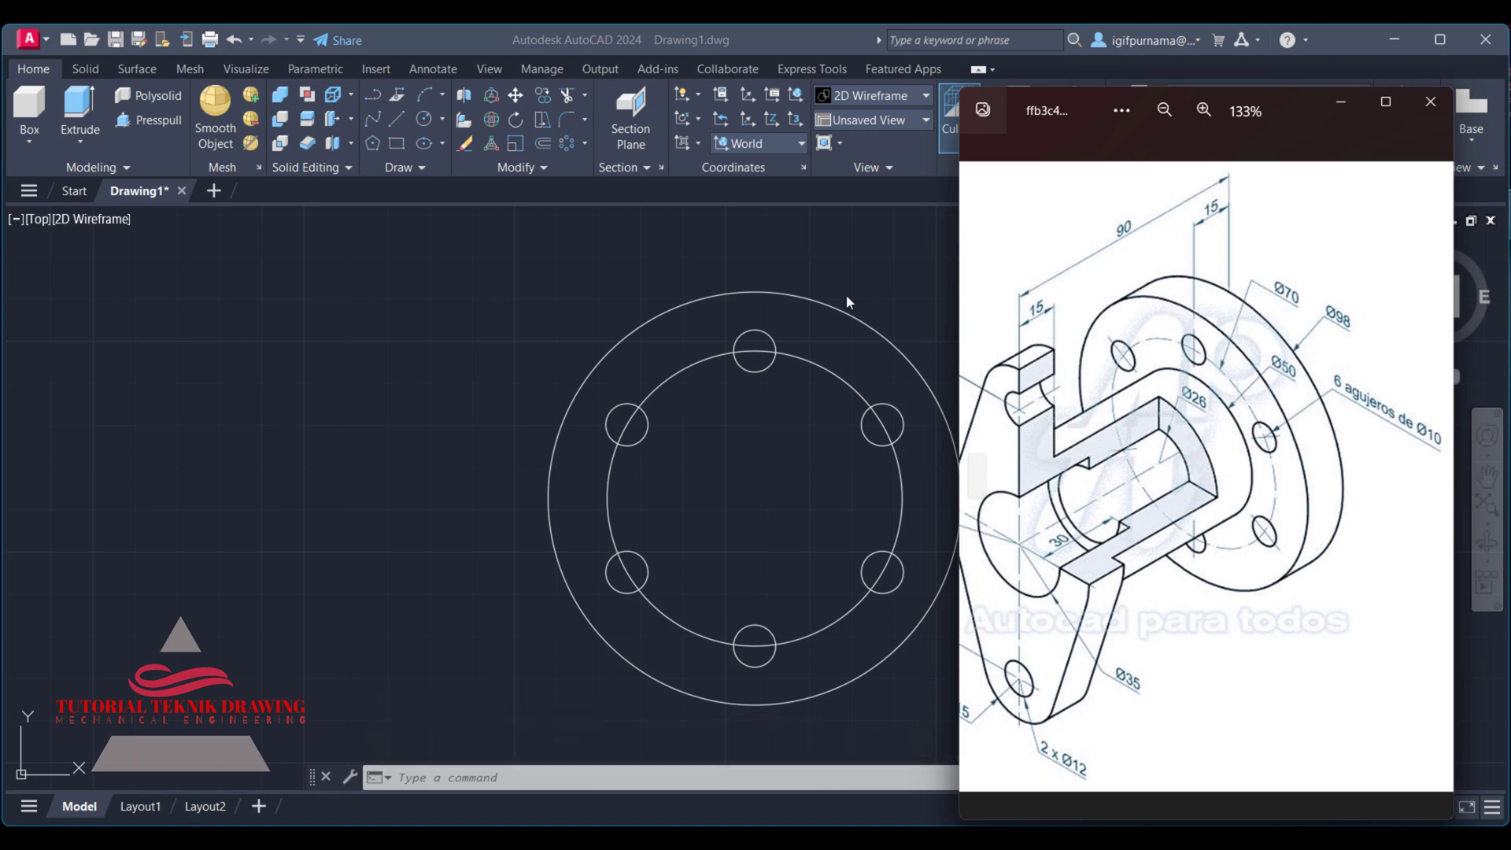
Step: Compute 28 ÷ 2 = 14 in Calculator and return to AutoCAD
{"action": "left_click", "coordinate": [842, 258]}
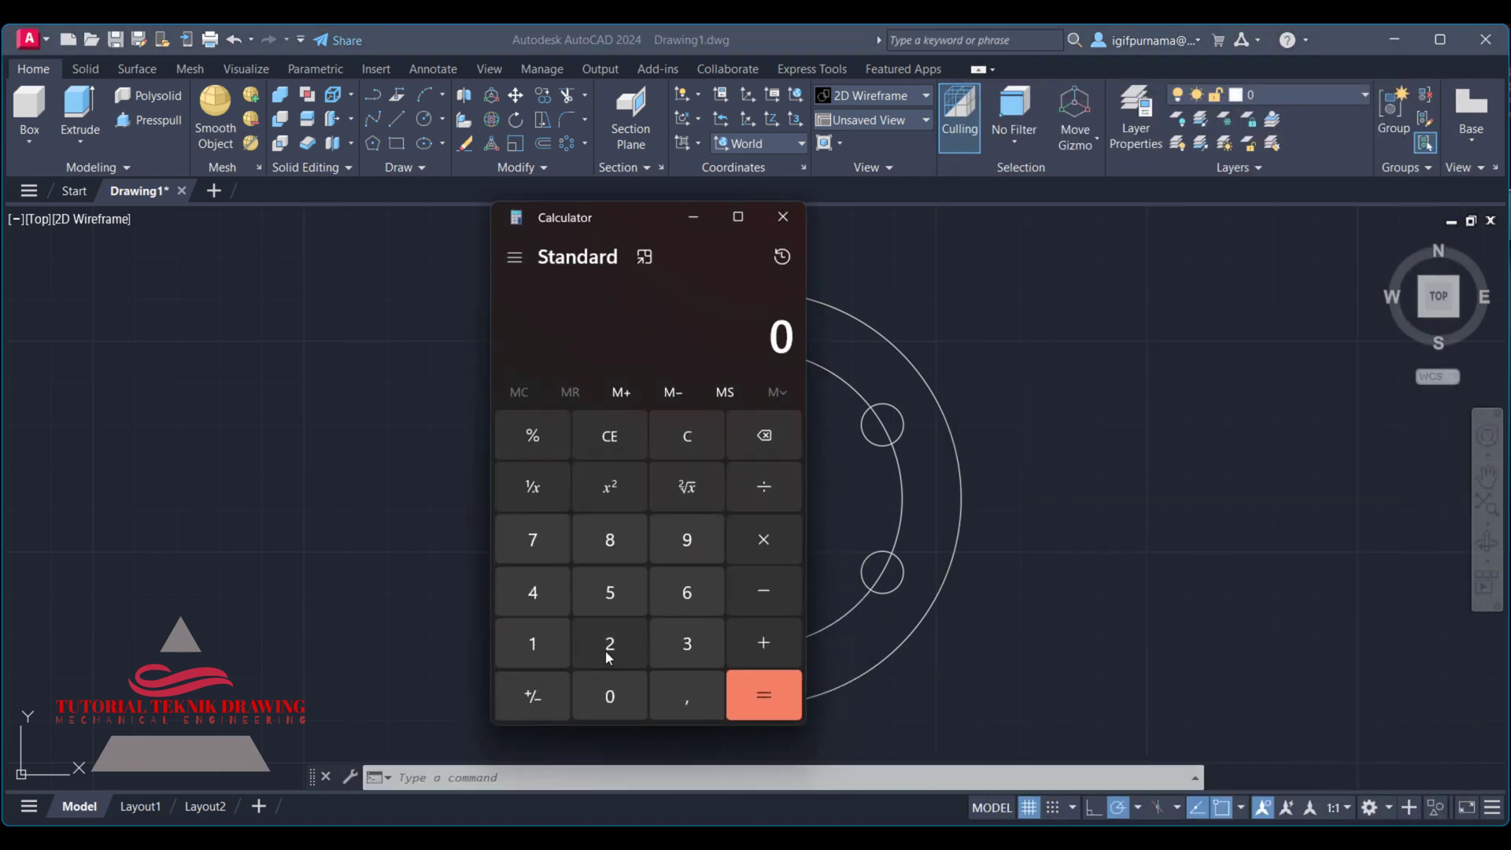
{"action": "left_click", "coordinate": [607, 647]}
{"action": "left_click", "coordinate": [610, 541]}
{"action": "left_click", "coordinate": [757, 489]}
{"action": "left_click", "coordinate": [610, 646]}
{"action": "left_click", "coordinate": [770, 700]}
{"action": "left_click", "coordinate": [686, 224]}
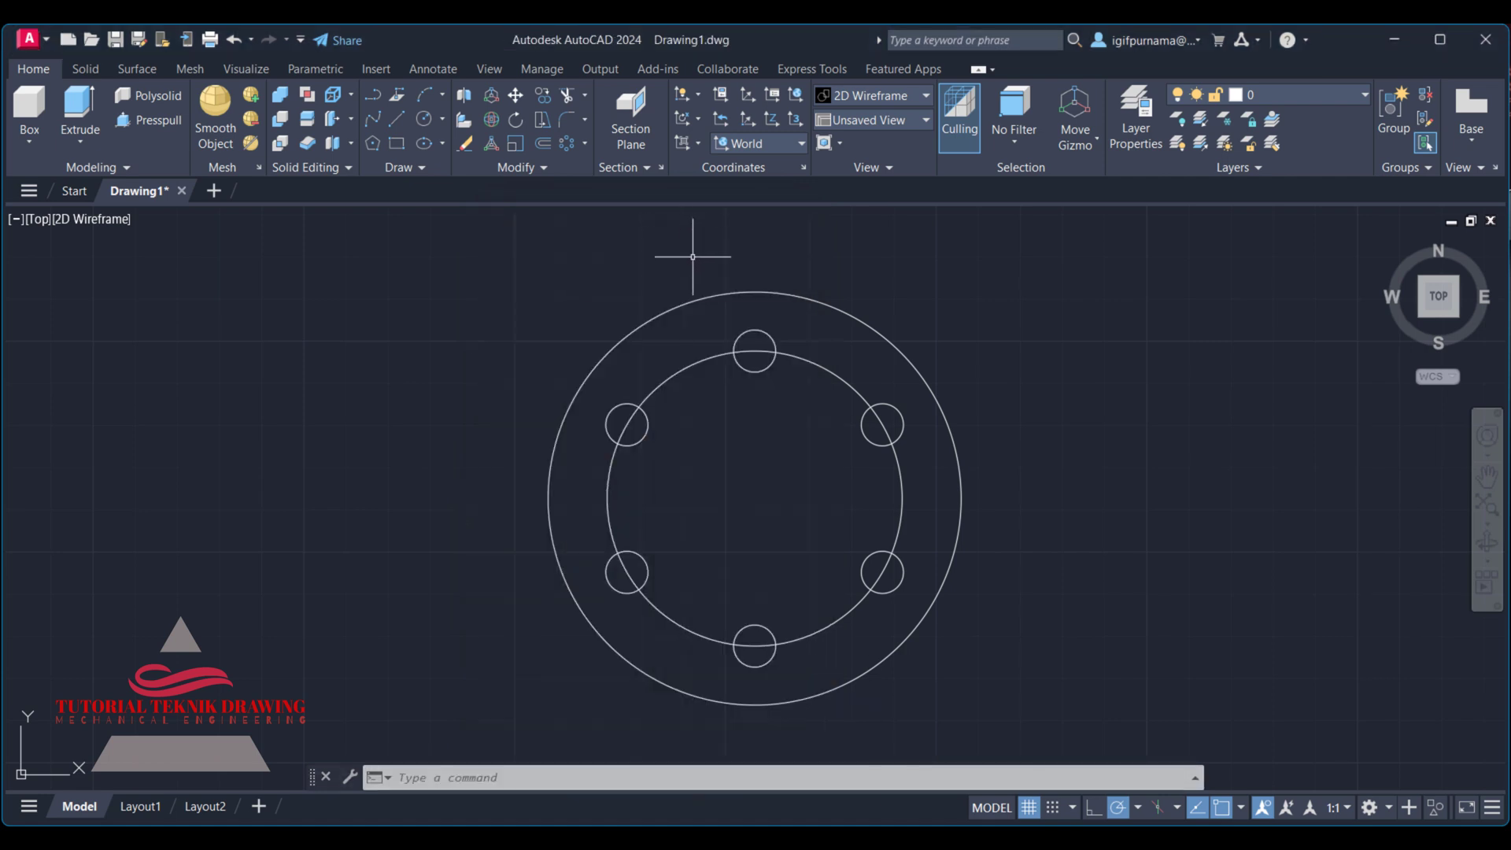
Step: Draw a radius-14 bore circle at the flange centre
{"action": "type", "text": "c"}
{"action": "key", "text": "Return"}
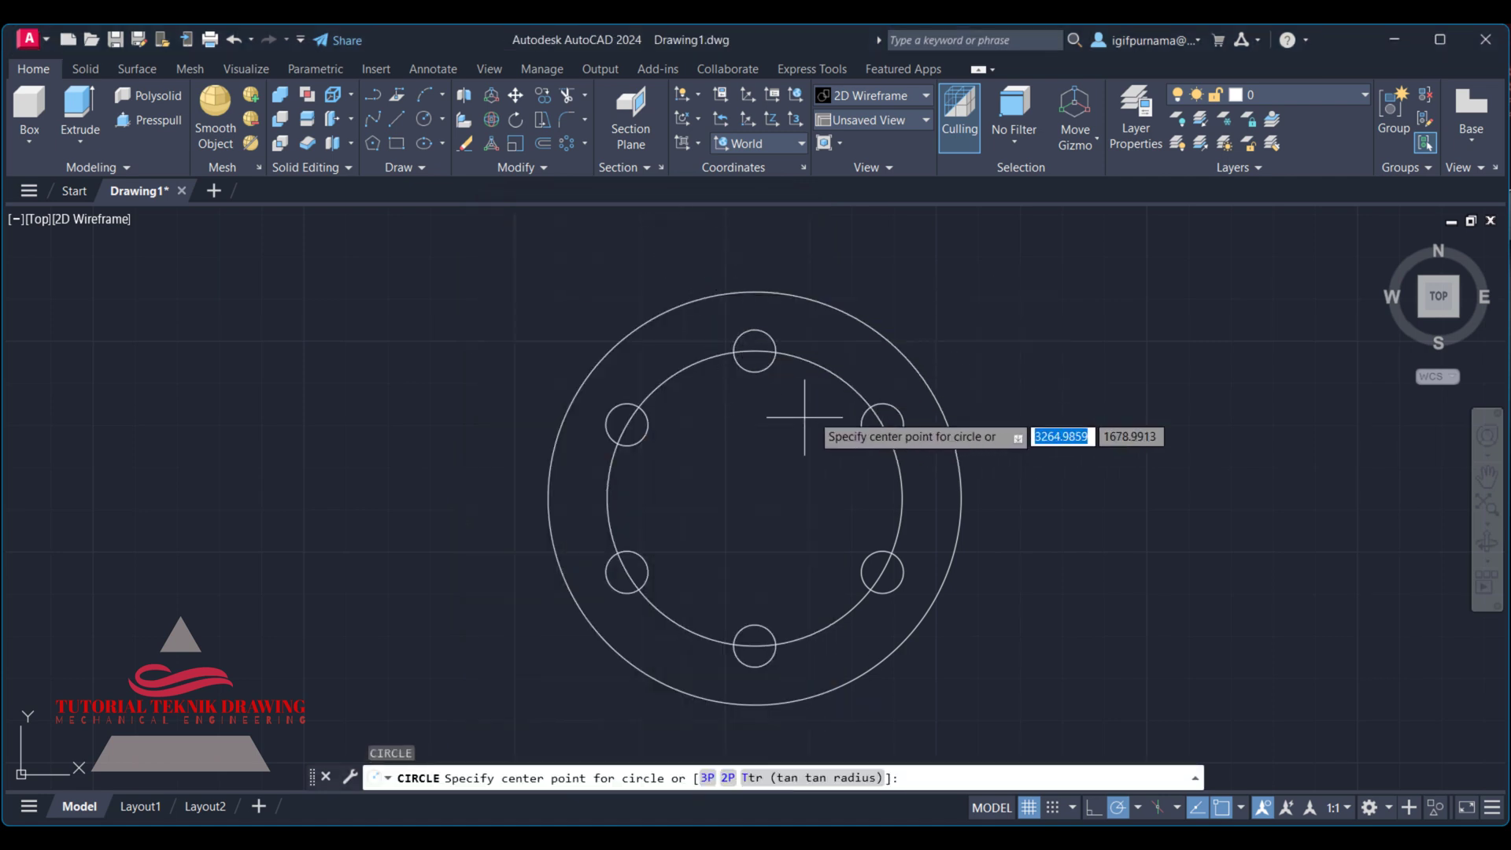
{"action": "left_click", "coordinate": [755, 498]}
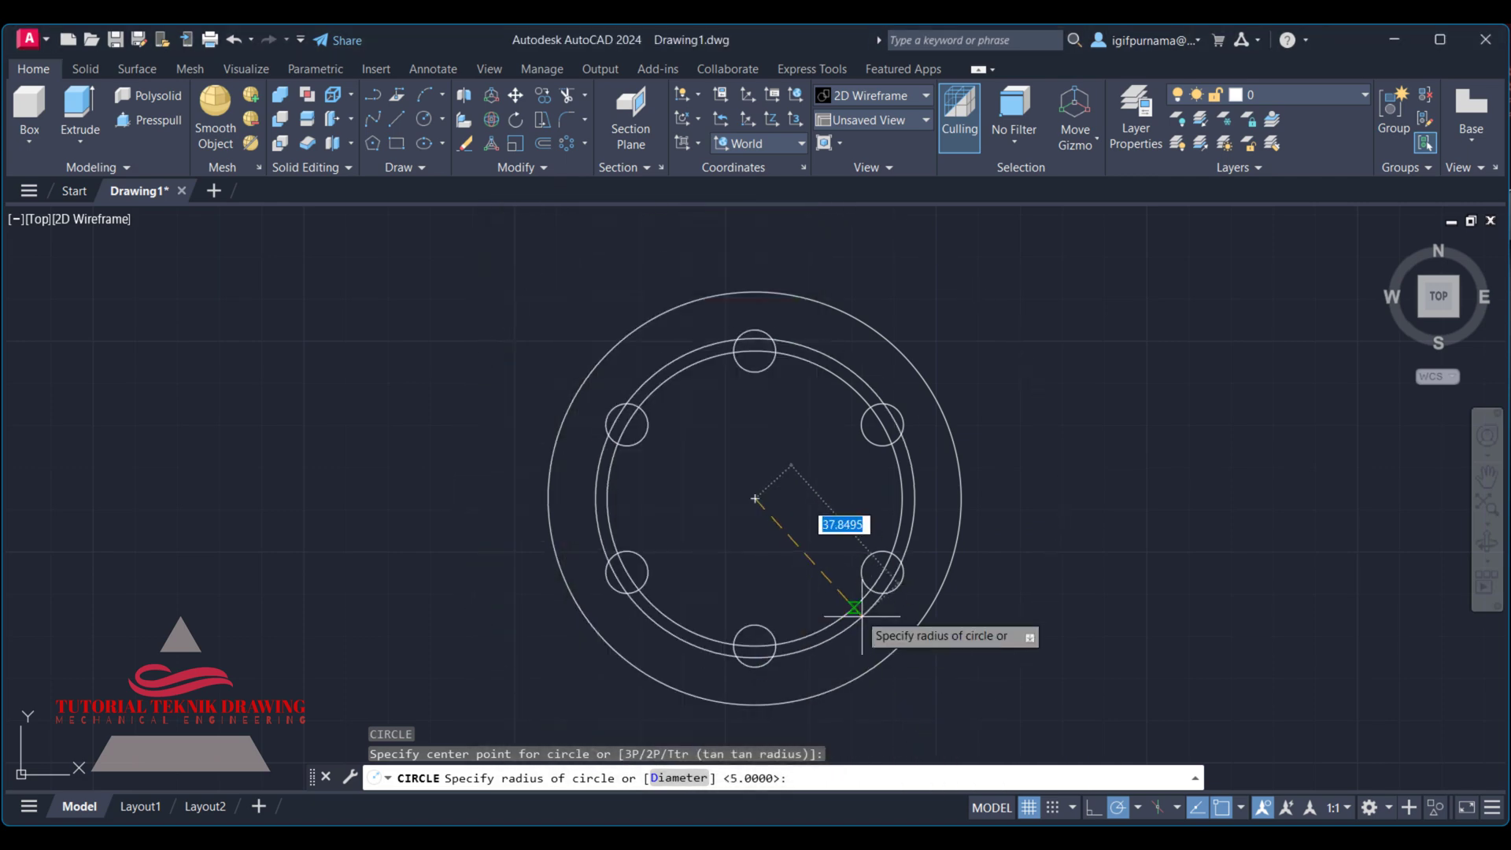
{"action": "type", "text": "14"}
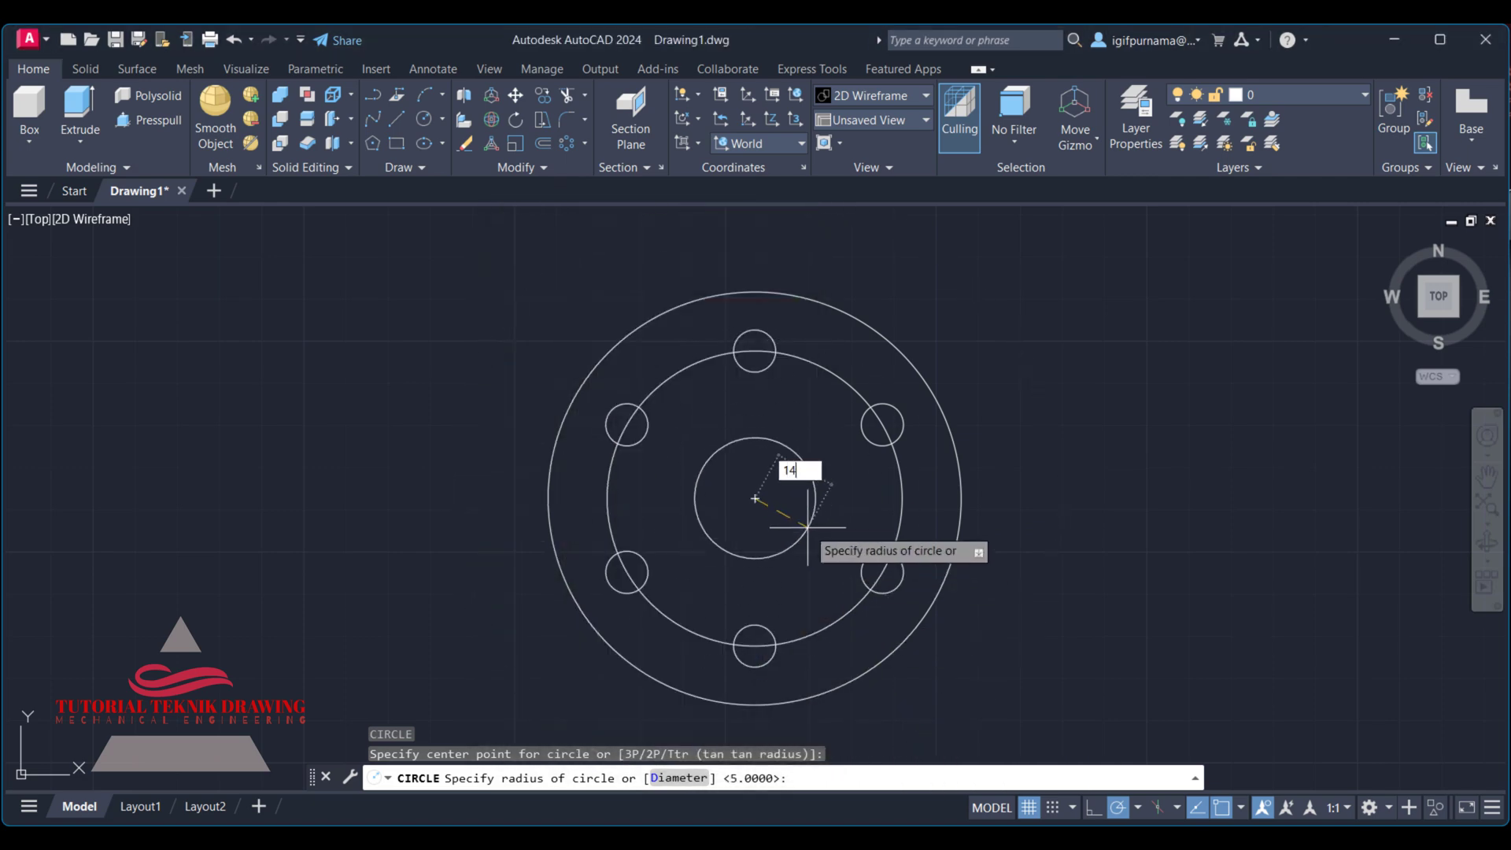
{"action": "key", "text": "Return"}
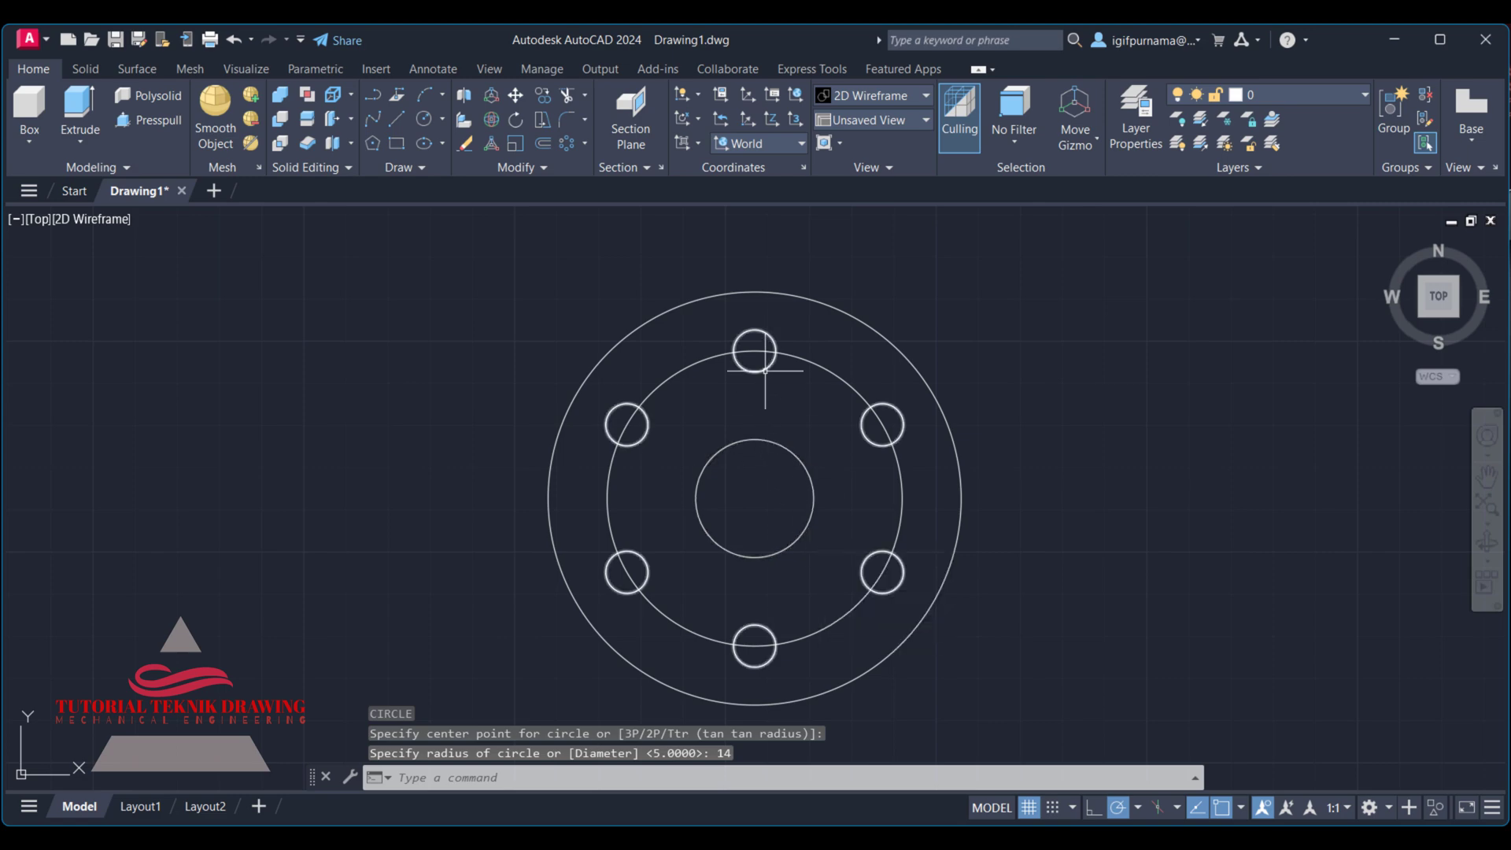
Step: Explode the polar hole array into six separate circles
{"action": "left_click", "coordinate": [764, 369]}
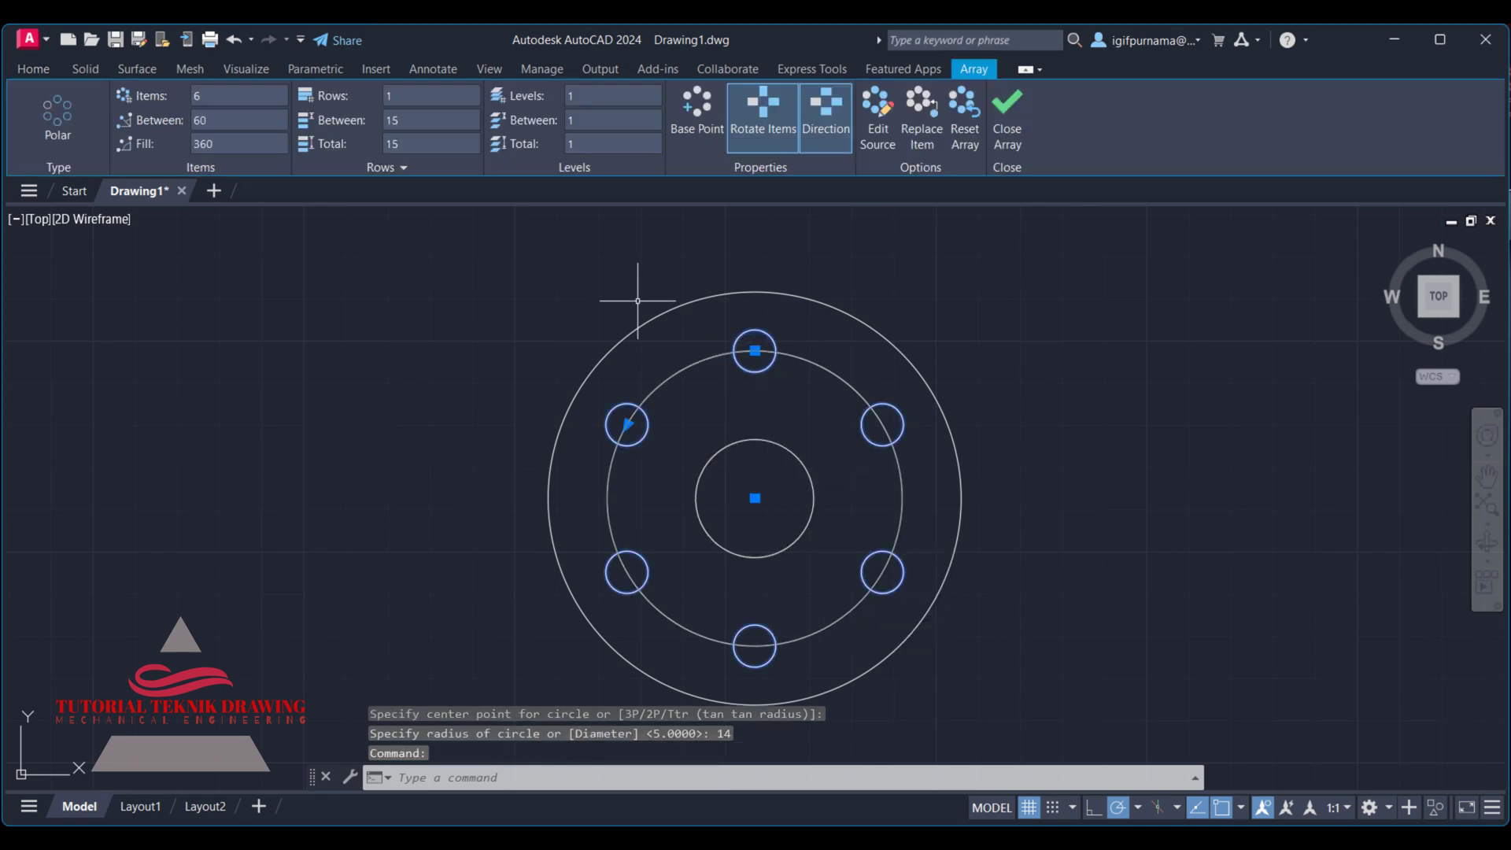
{"action": "left_click", "coordinate": [1009, 115]}
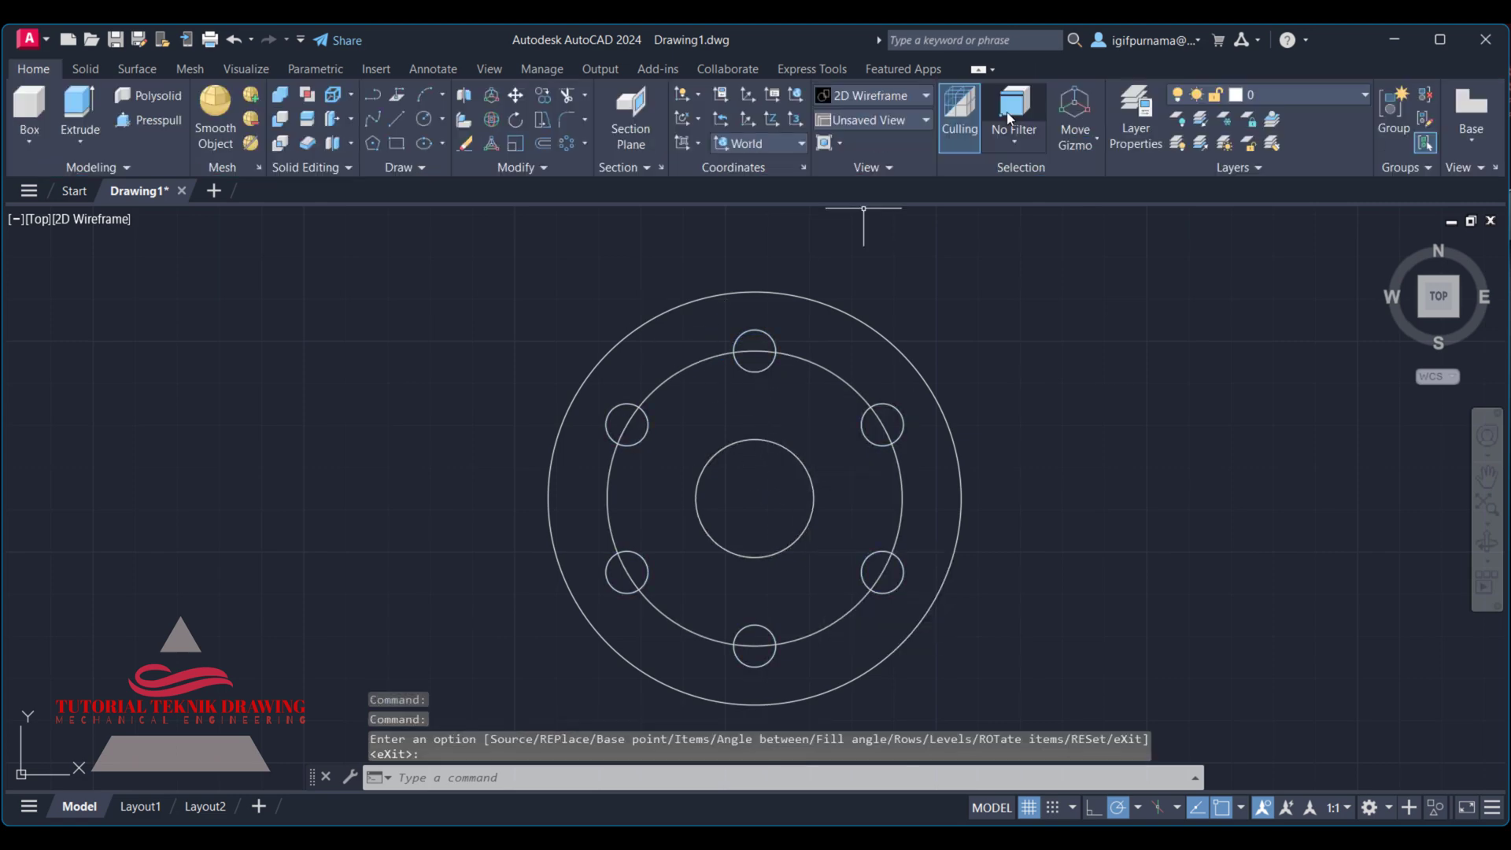
{"action": "left_click", "coordinate": [542, 167]}
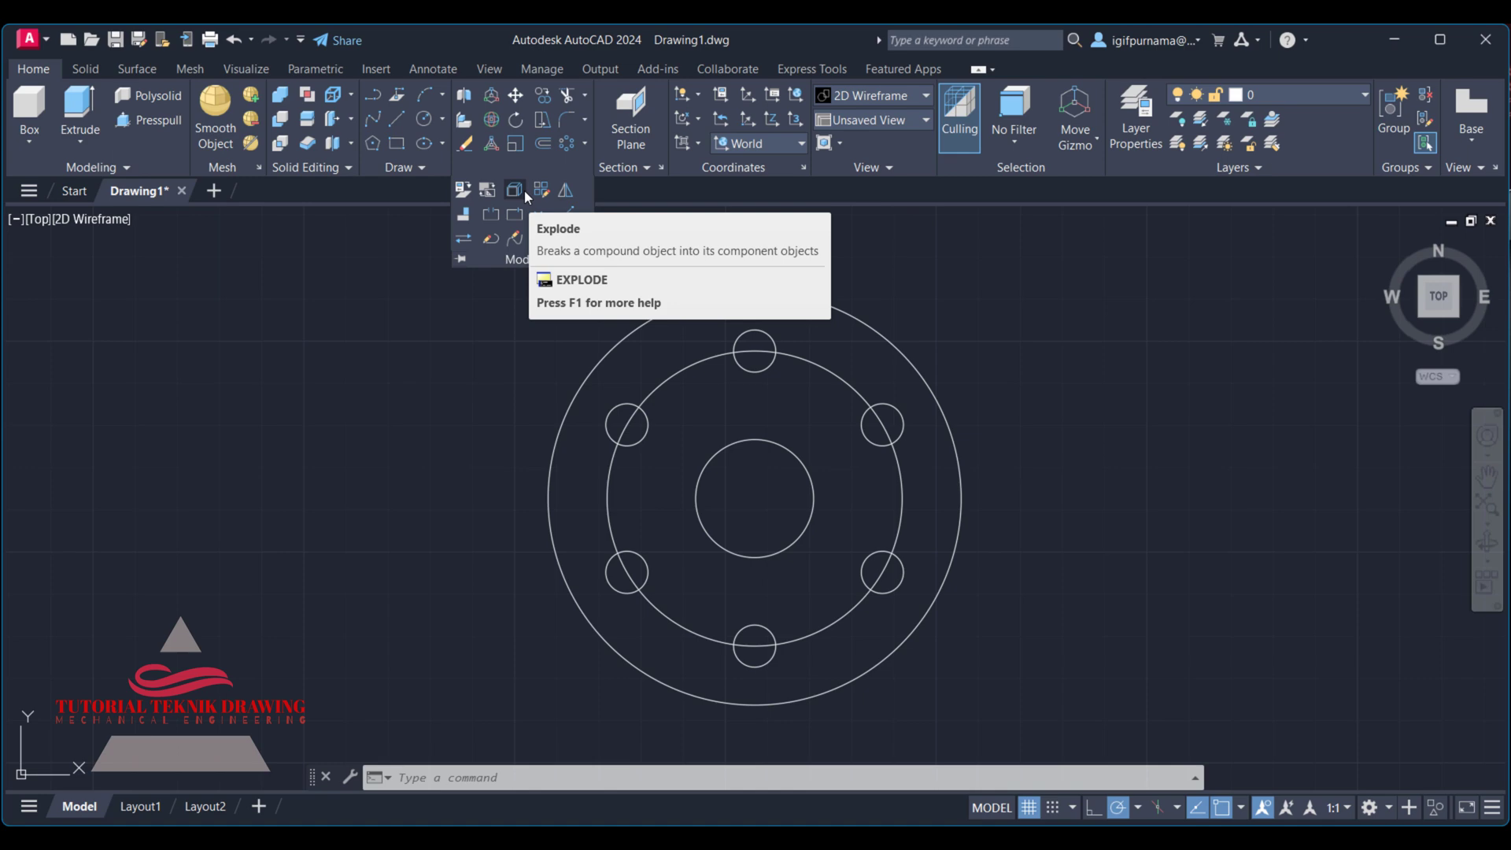
{"action": "left_click", "coordinate": [519, 189]}
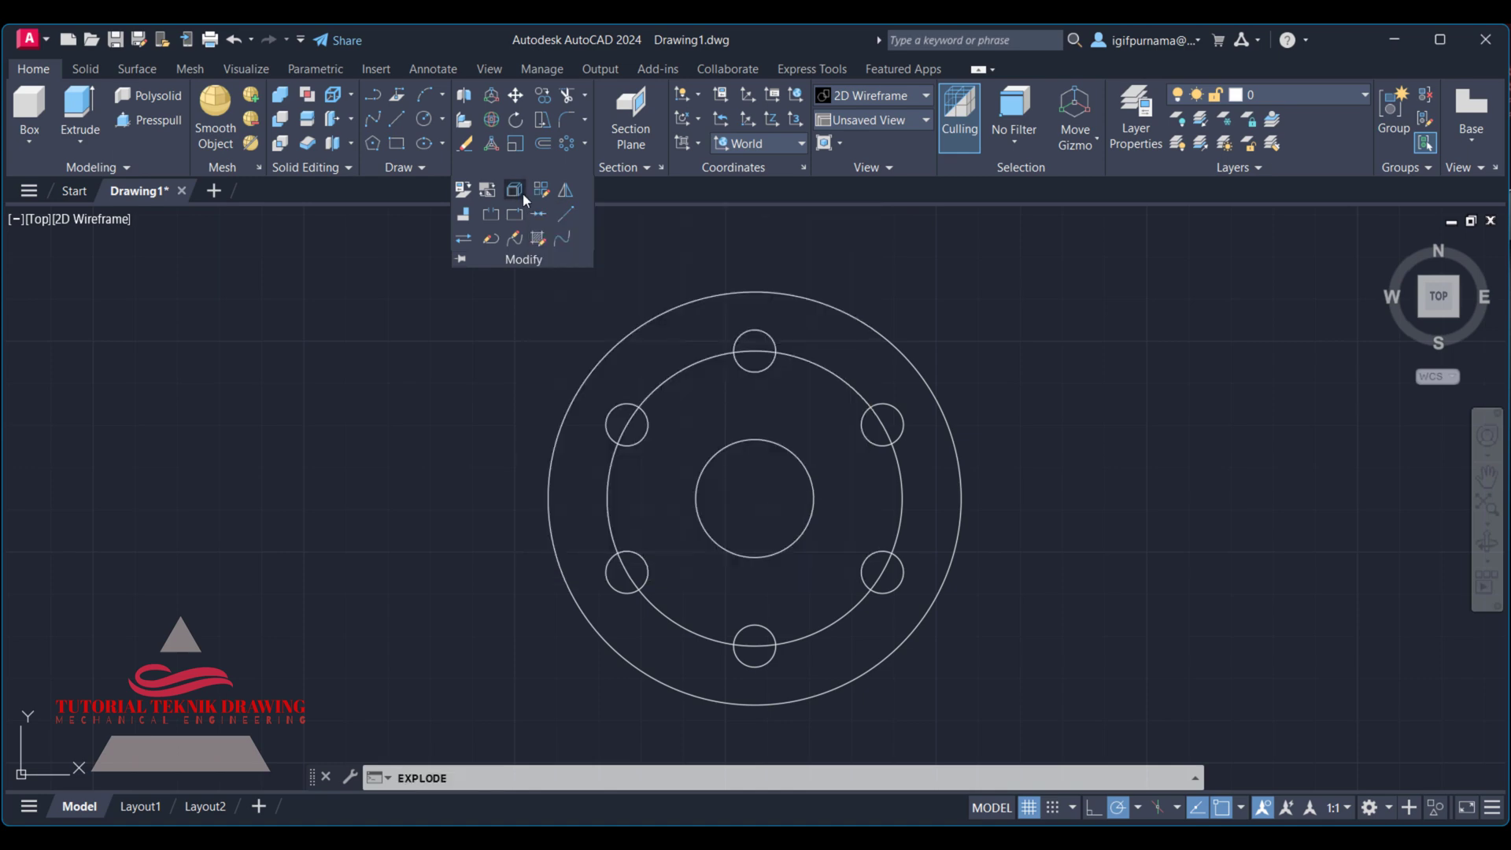
{"action": "left_click", "coordinate": [751, 331]}
{"action": "key", "text": "Return"}
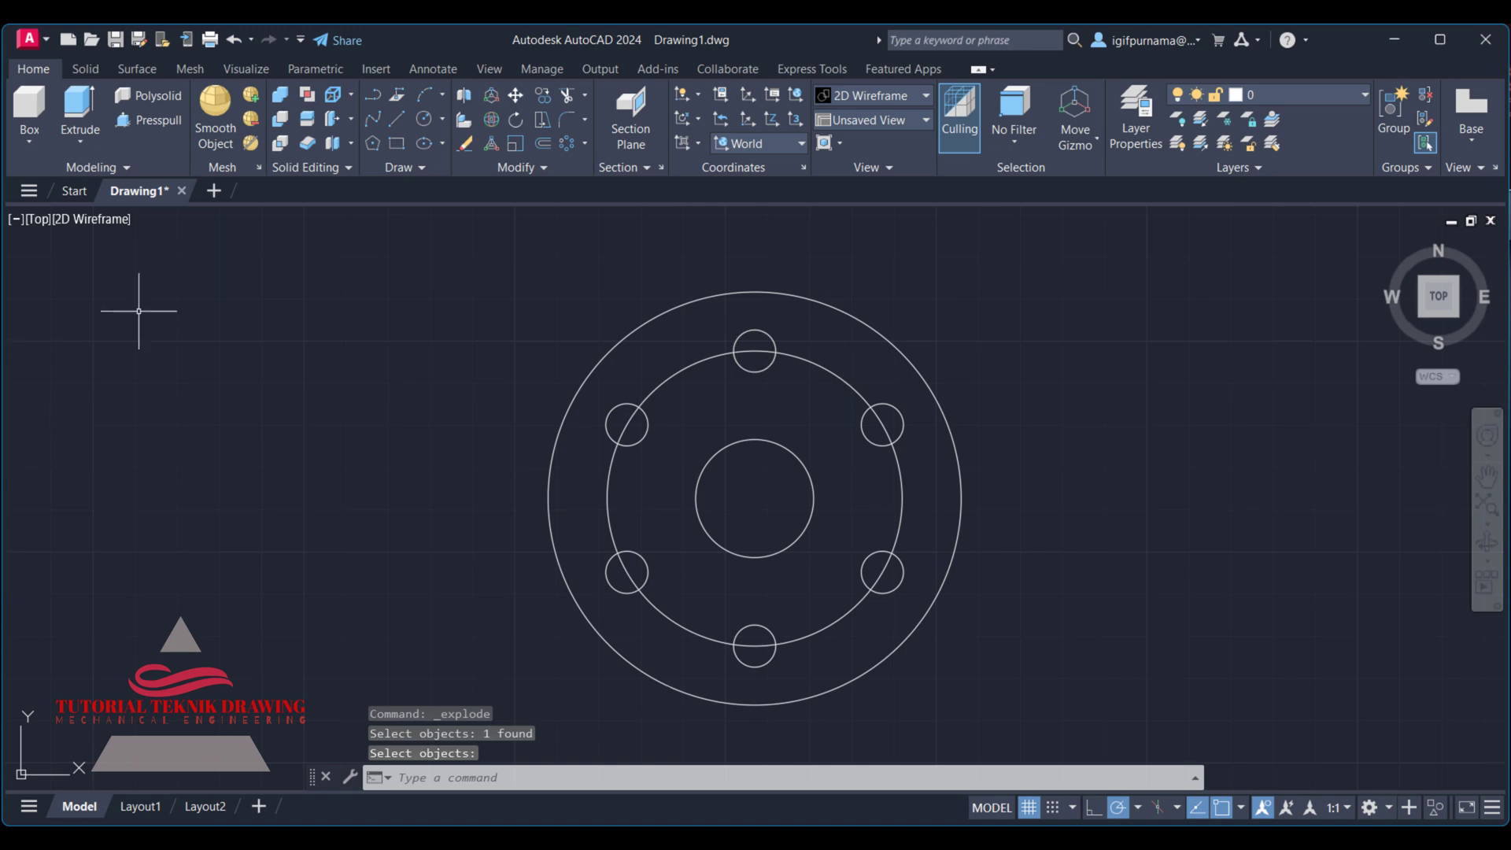
Step: Erase the radius-35 construction circle and pan the view left
{"action": "left_click", "coordinate": [465, 143]}
{"action": "left_click", "coordinate": [680, 395]}
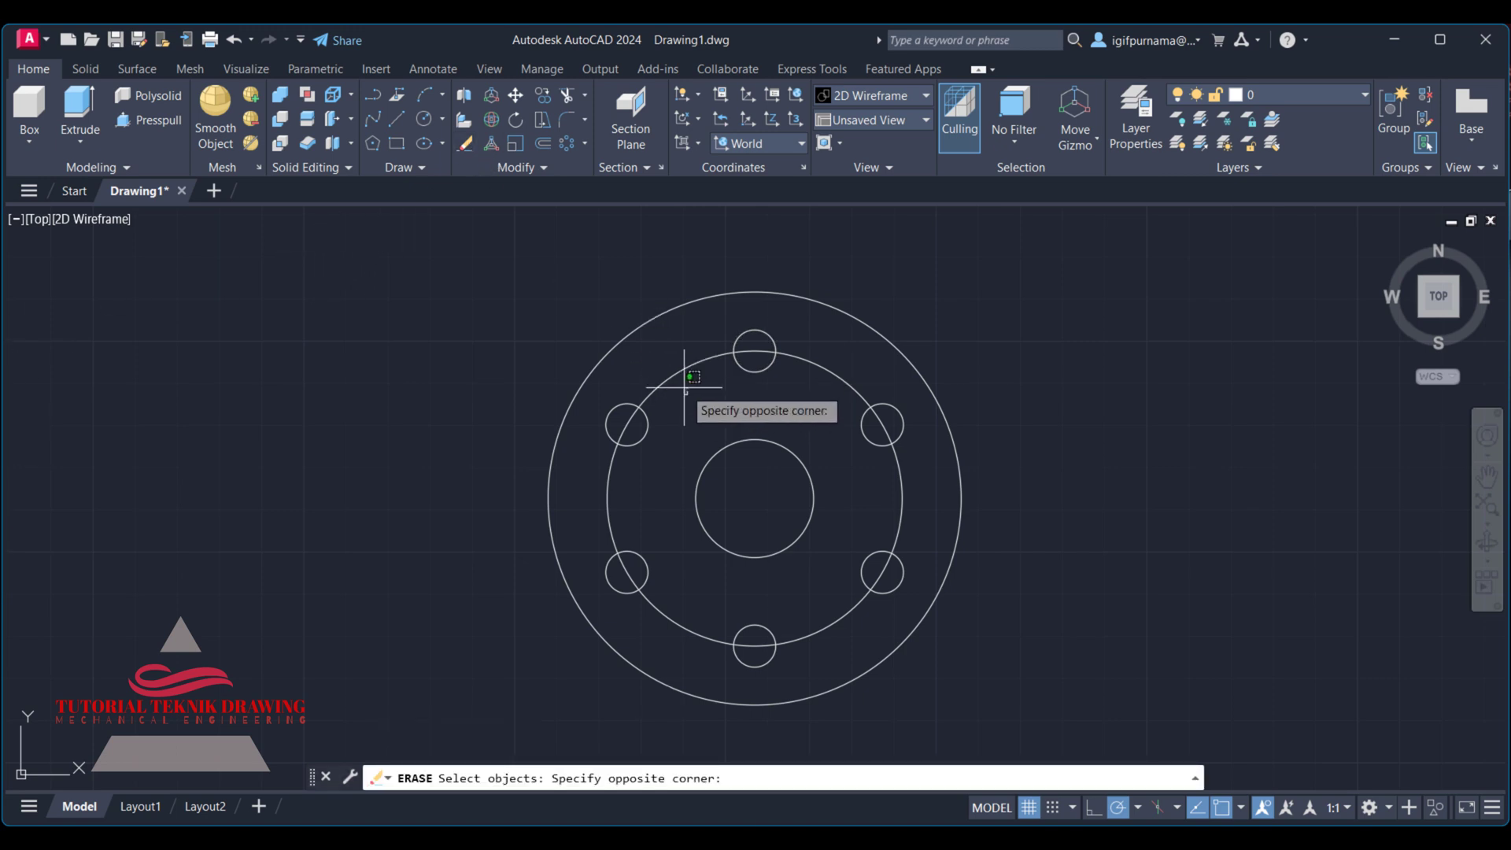
{"action": "left_click", "coordinate": [669, 362]}
{"action": "key", "text": "Return"}
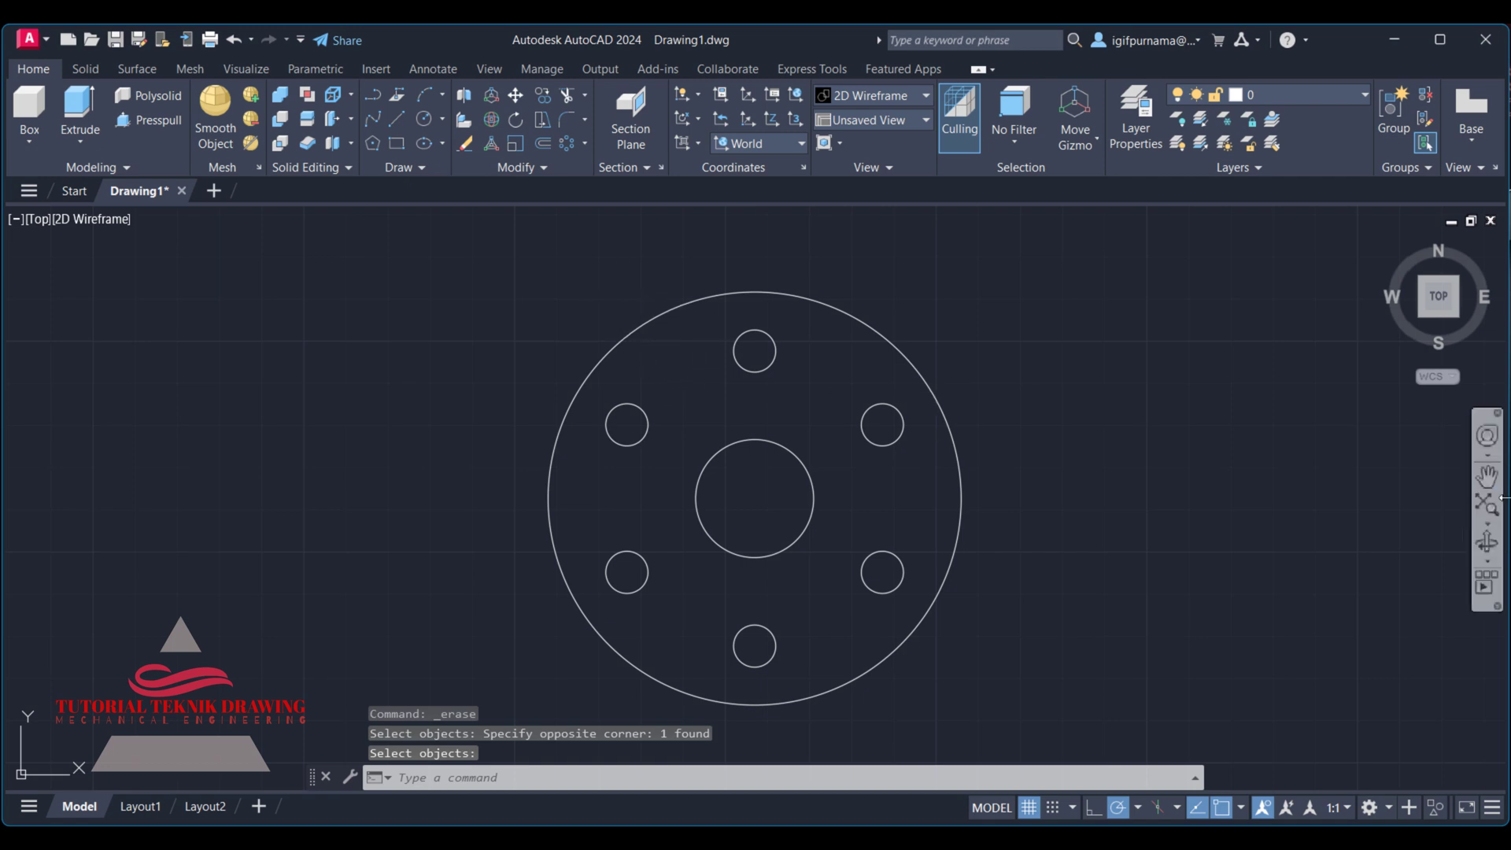
{"action": "left_click", "coordinate": [1488, 477]}
{"action": "left_click_drag", "start_coordinate": [1225, 442], "coordinate": [748, 407]}
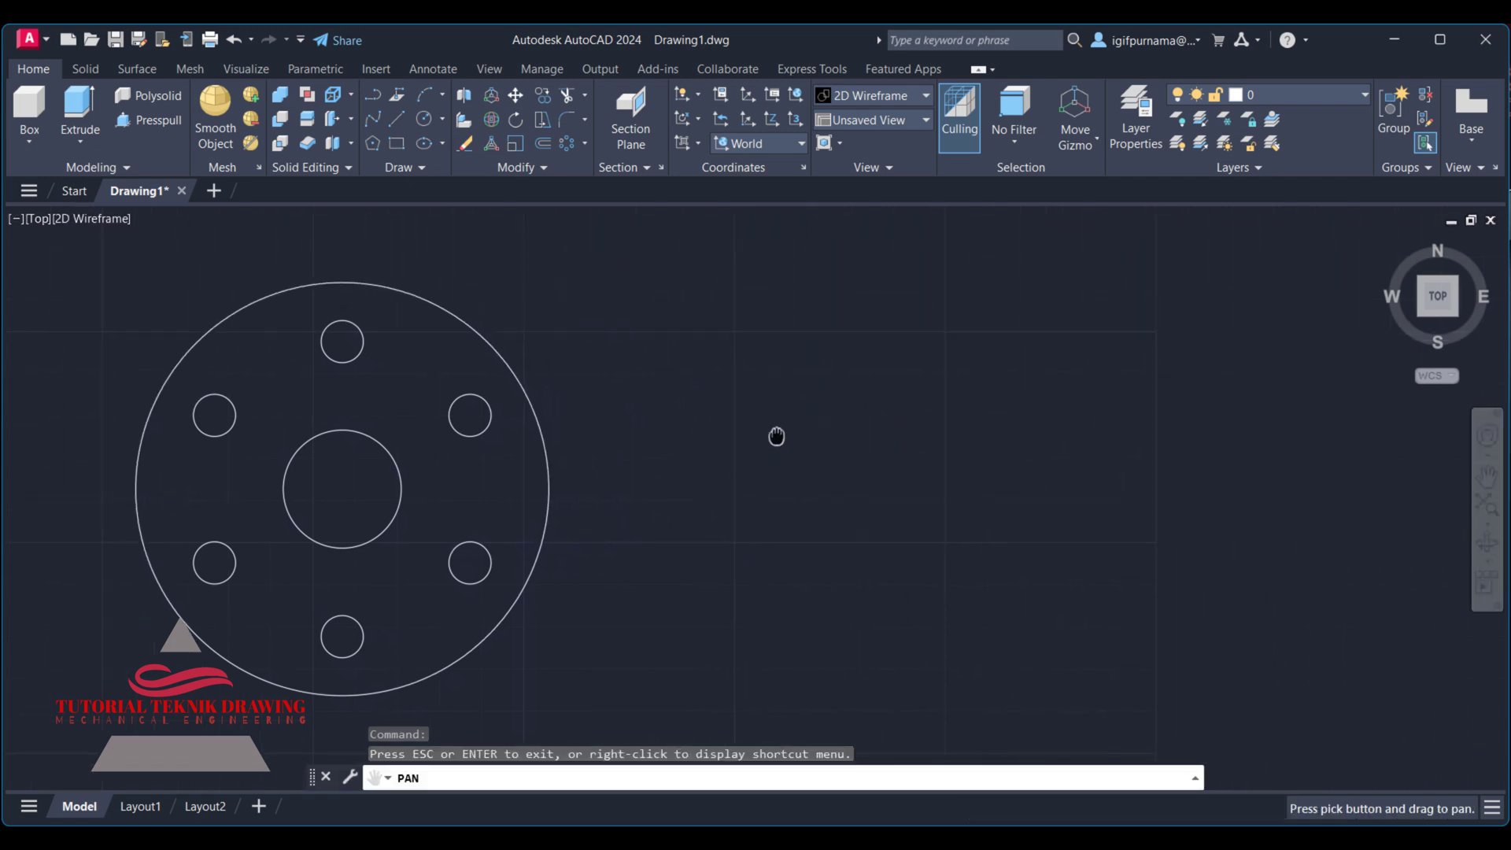
Step: Copy the central circle from its centre to a new position right of the flange
{"action": "right_click", "coordinate": [789, 361]}
{"action": "left_click", "coordinate": [815, 374]}
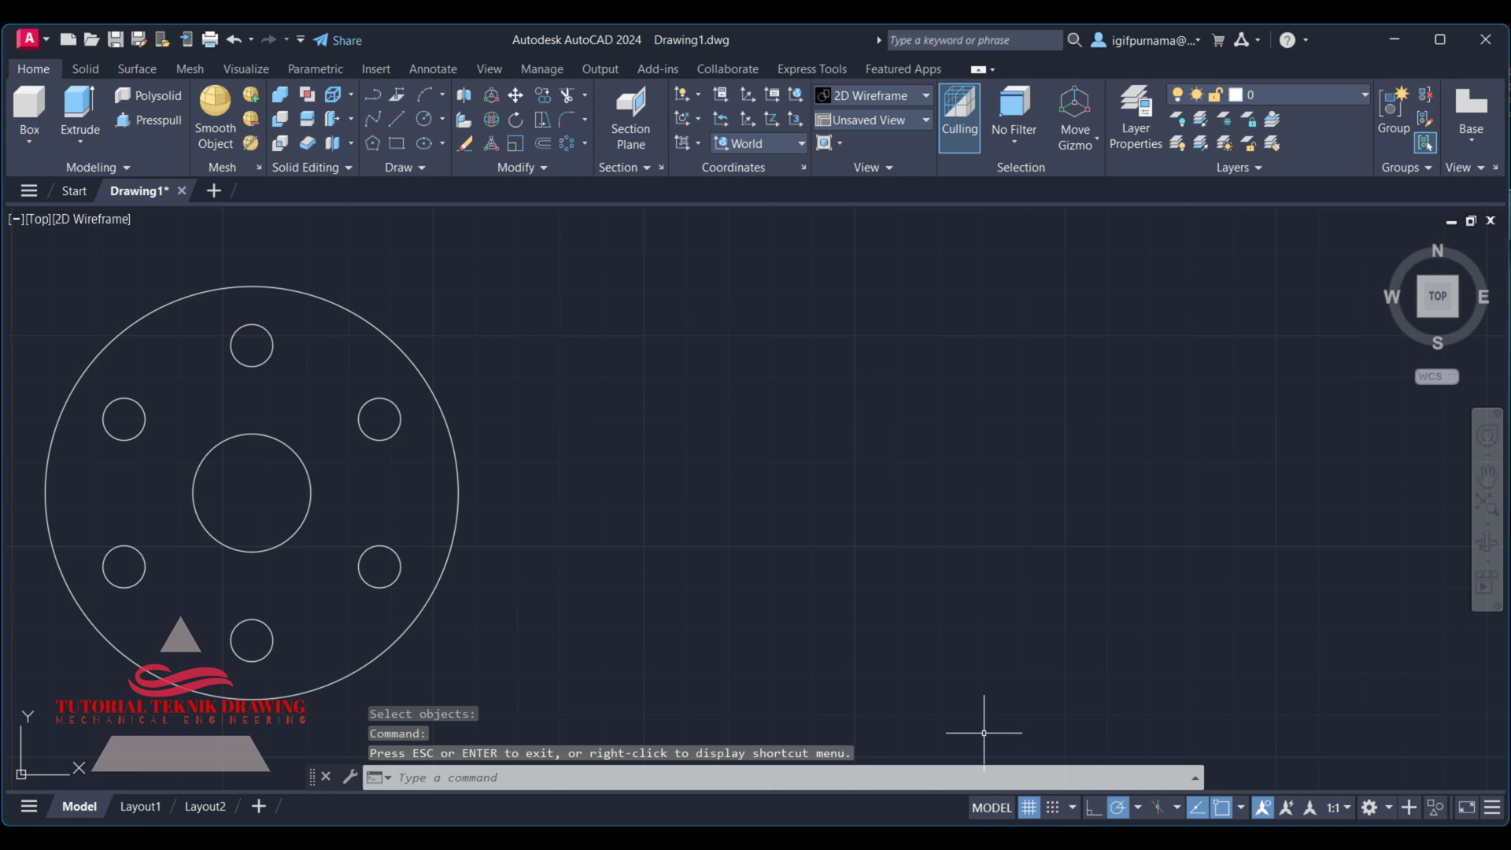
{"action": "key", "text": "alt+Tab"}
{"action": "left_click_drag", "start_coordinate": [1180, 442], "coordinate": [1228, 407]}
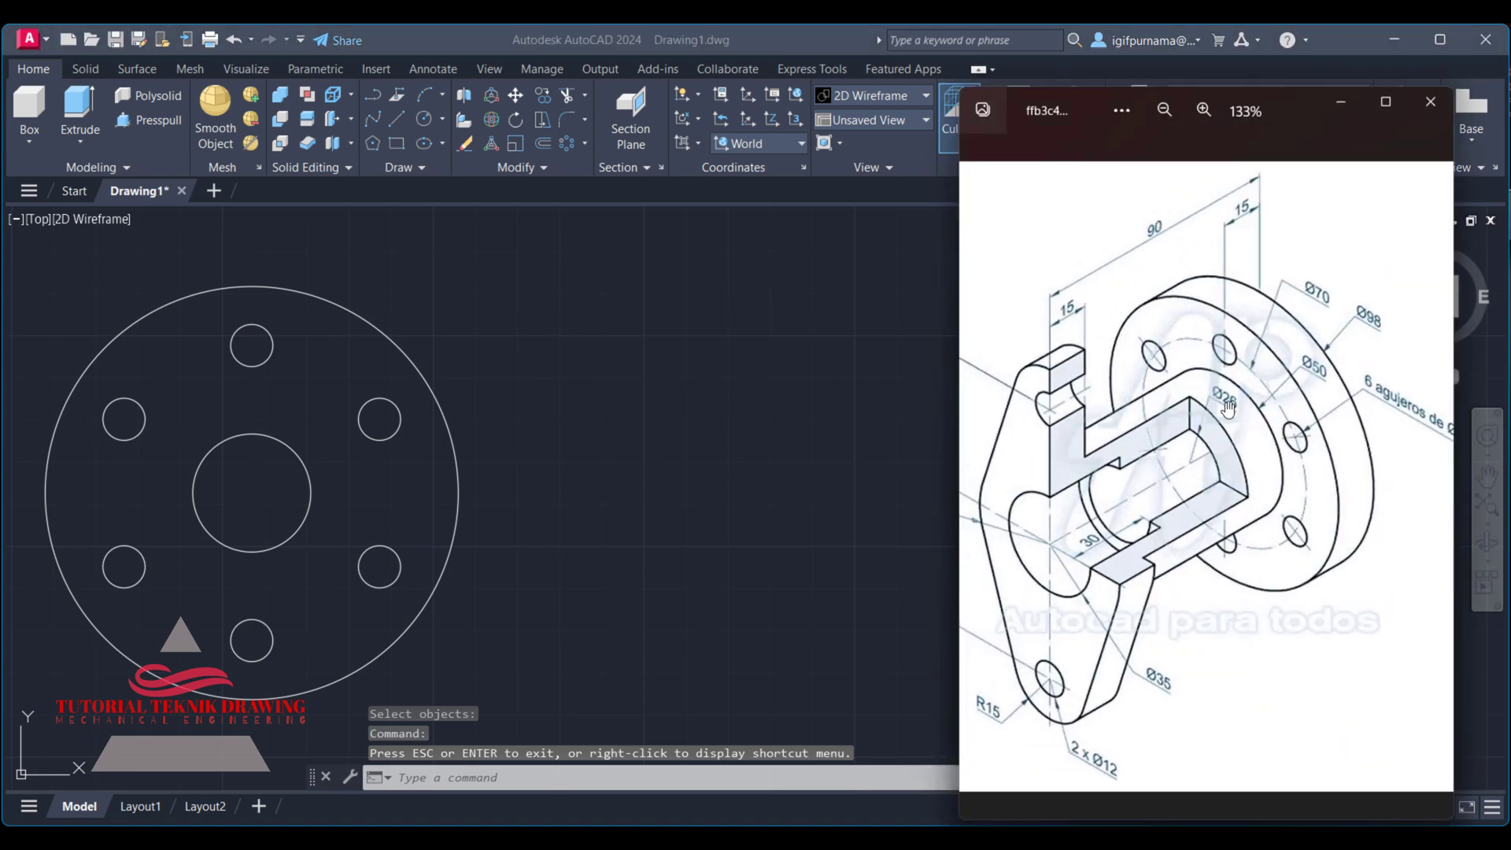
{"action": "key", "text": "alt+Tab"}
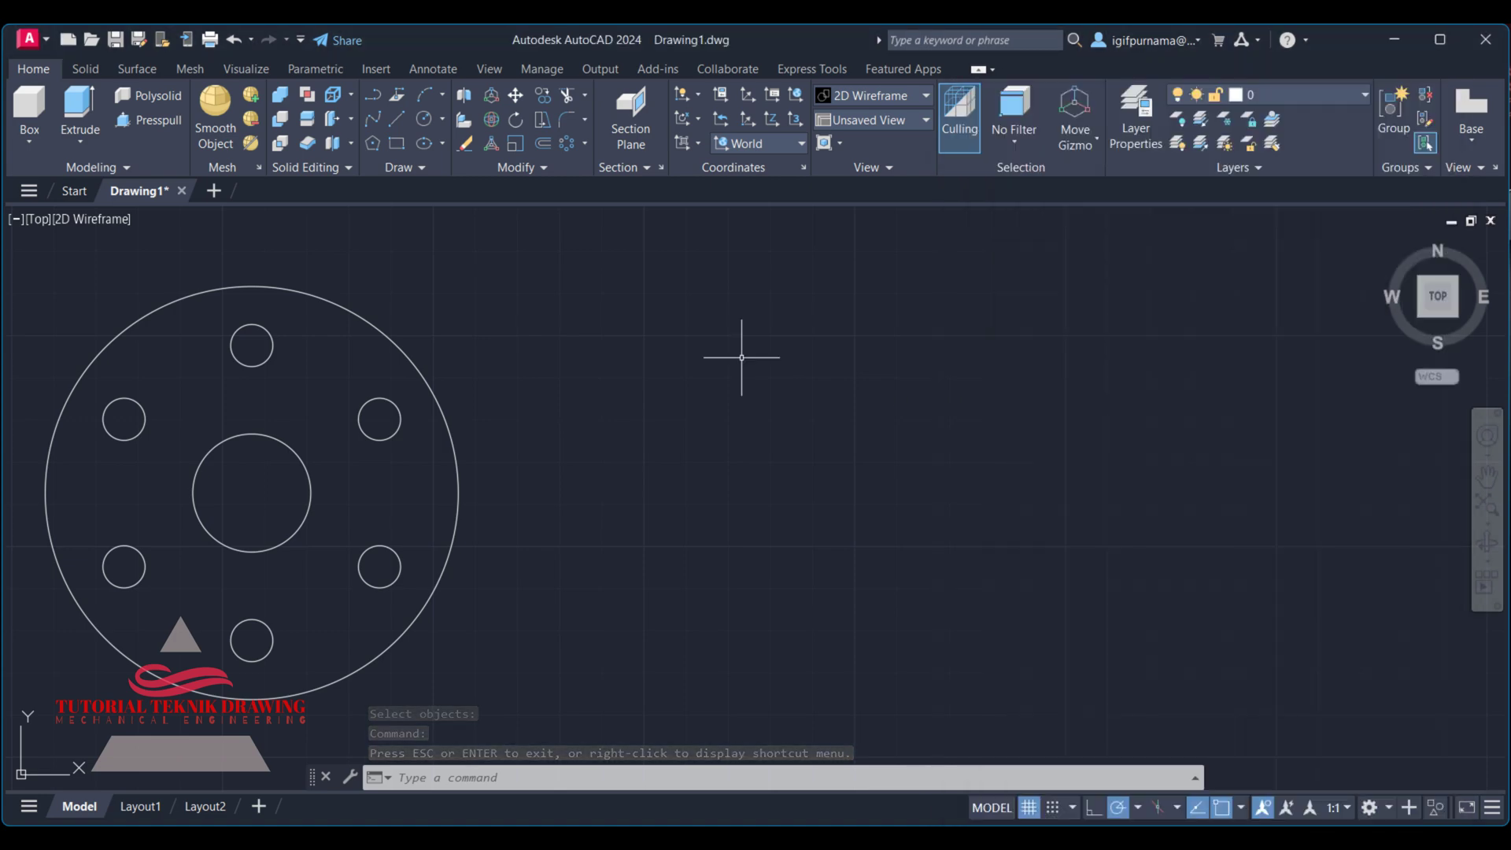
{"action": "left_click", "coordinate": [554, 96]}
{"action": "left_click", "coordinate": [359, 497]}
{"action": "left_click", "coordinate": [303, 492]}
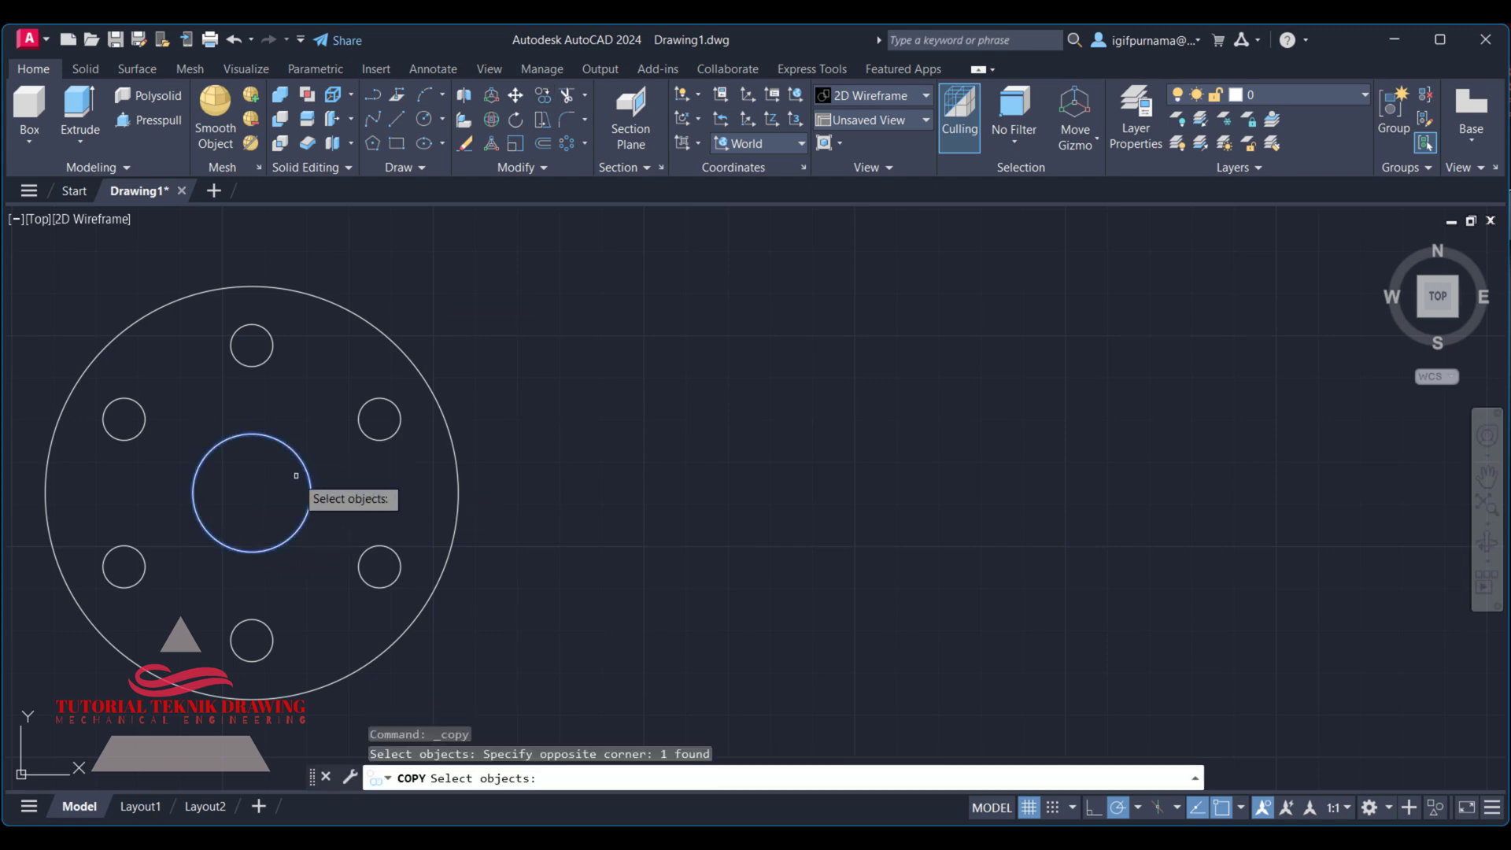
{"action": "key", "text": "Return"}
{"action": "left_click", "coordinate": [252, 493]}
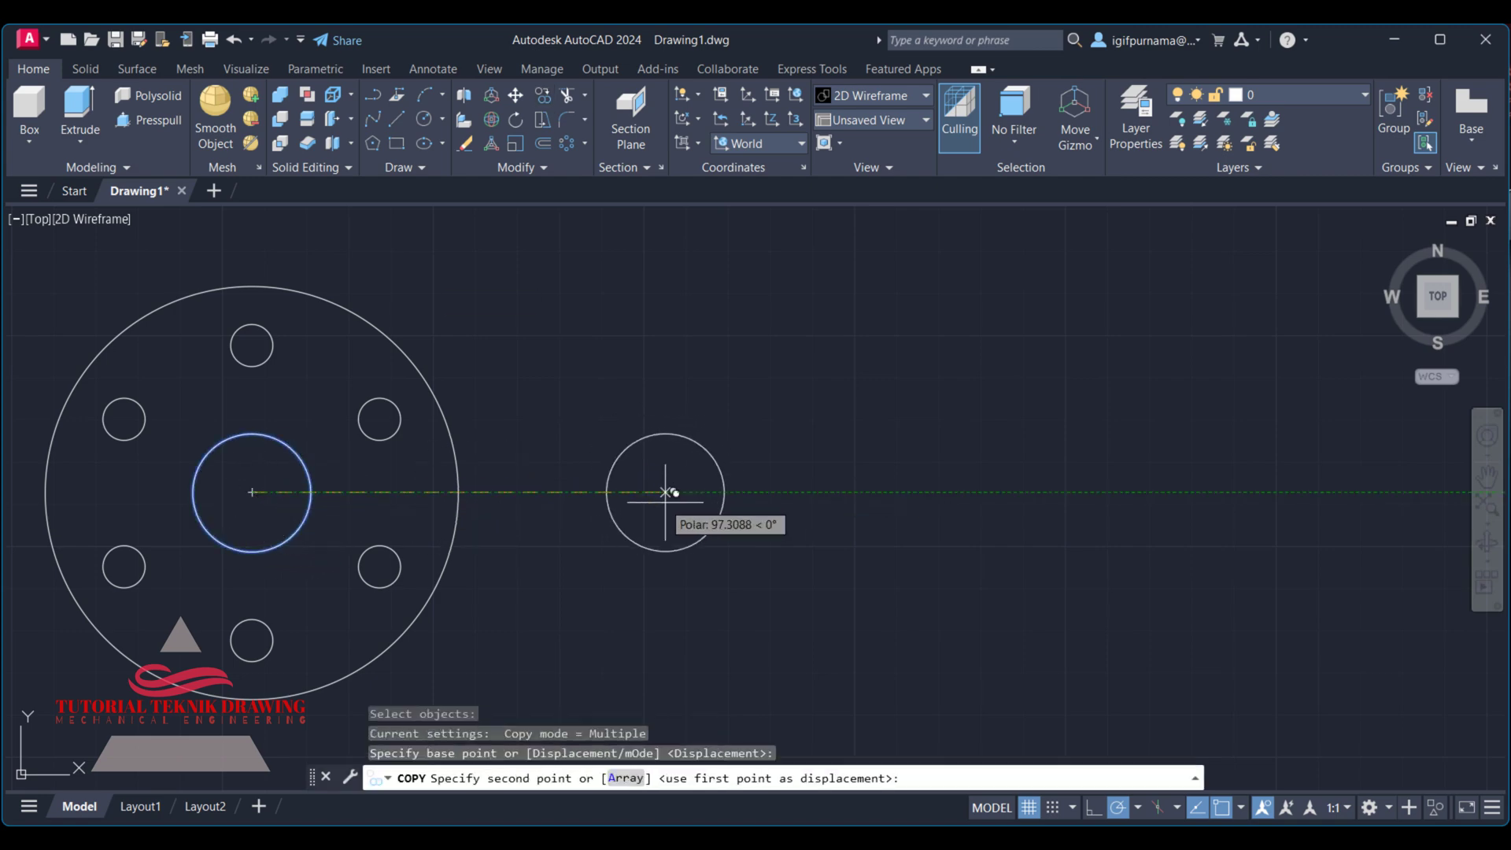
{"action": "right_click", "coordinate": [667, 492]}
{"action": "left_click", "coordinate": [692, 512]}
Step: Draw a radius-26 circle concentric with the copied circle and pan the view
{"action": "key", "text": "alt+Tab"}
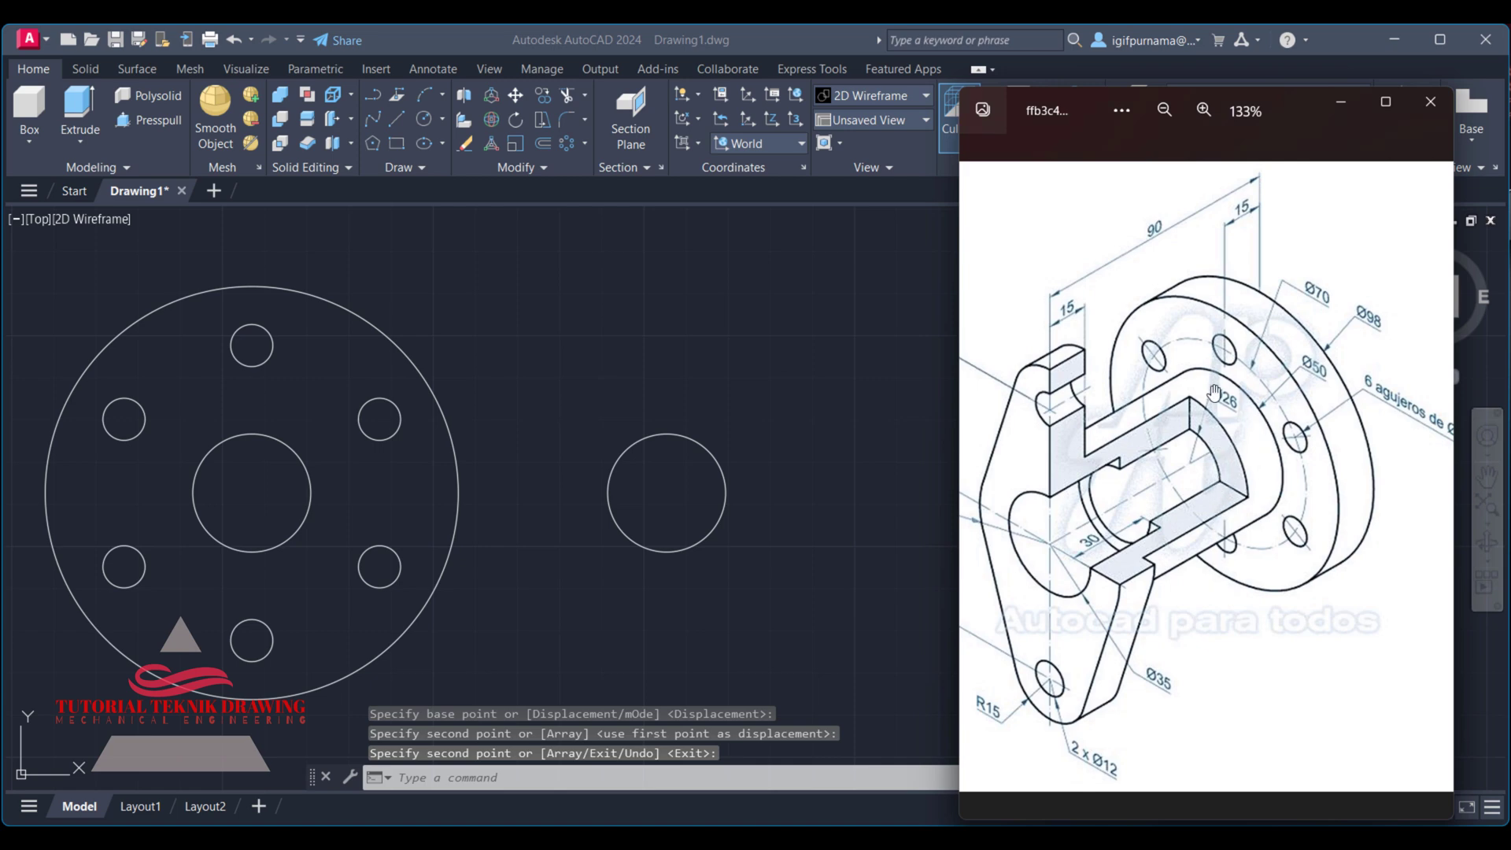
{"action": "key", "text": "alt+Tab"}
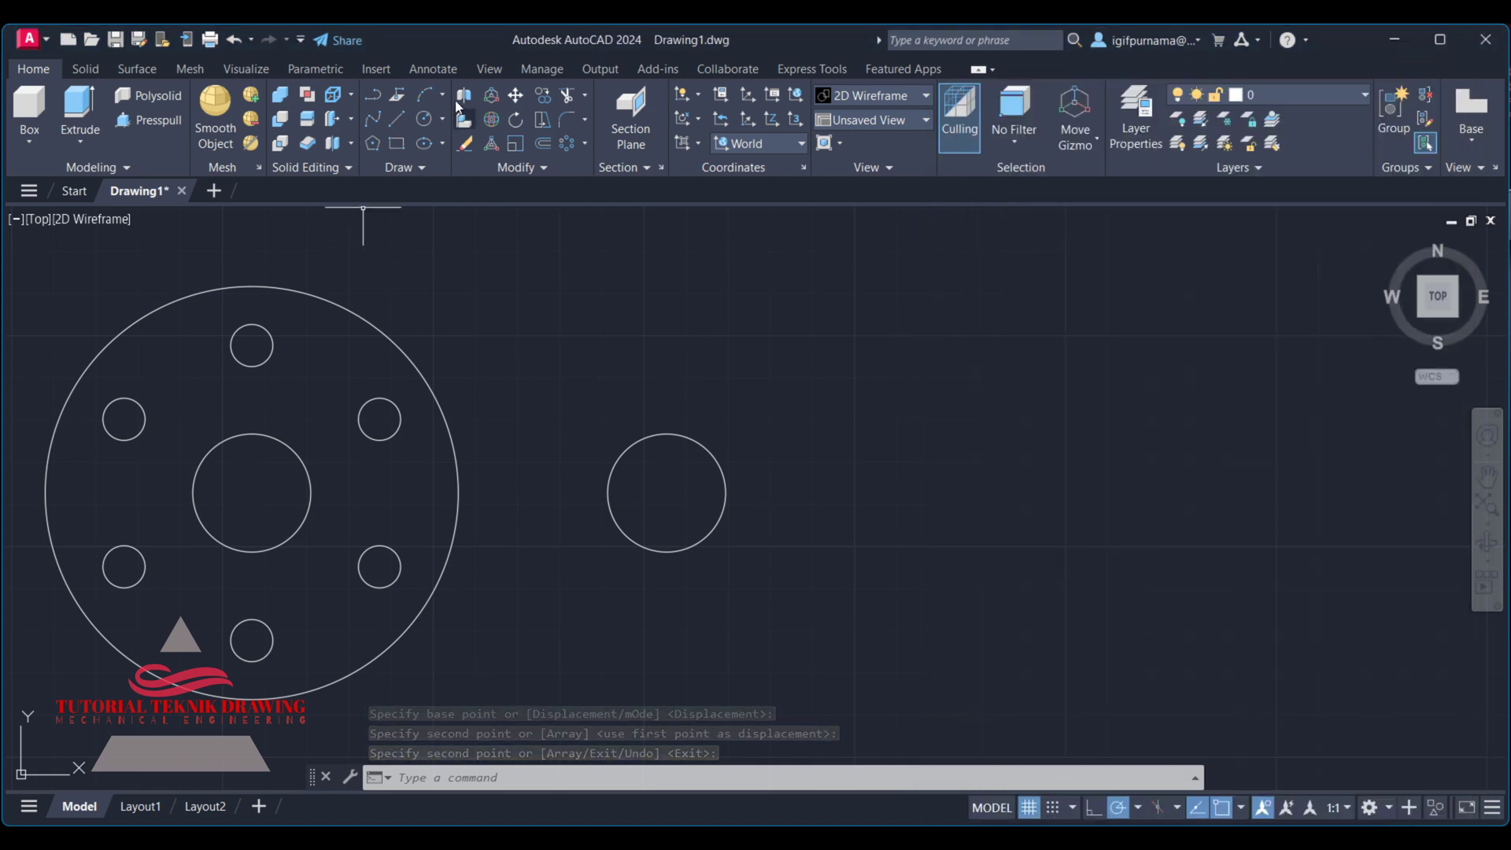
{"action": "left_click", "coordinate": [423, 118]}
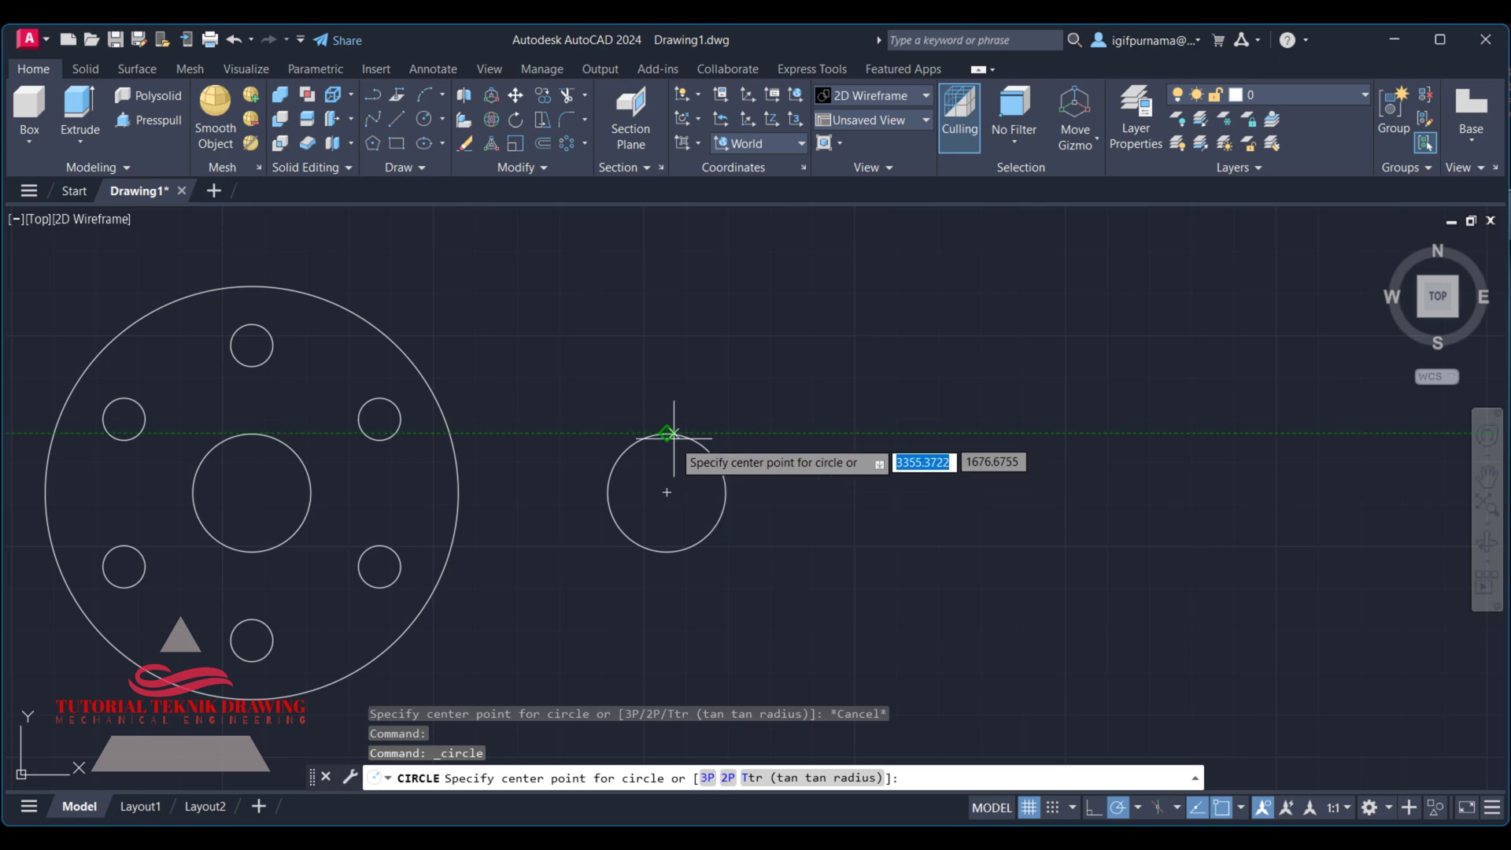
{"action": "left_click", "coordinate": [667, 492]}
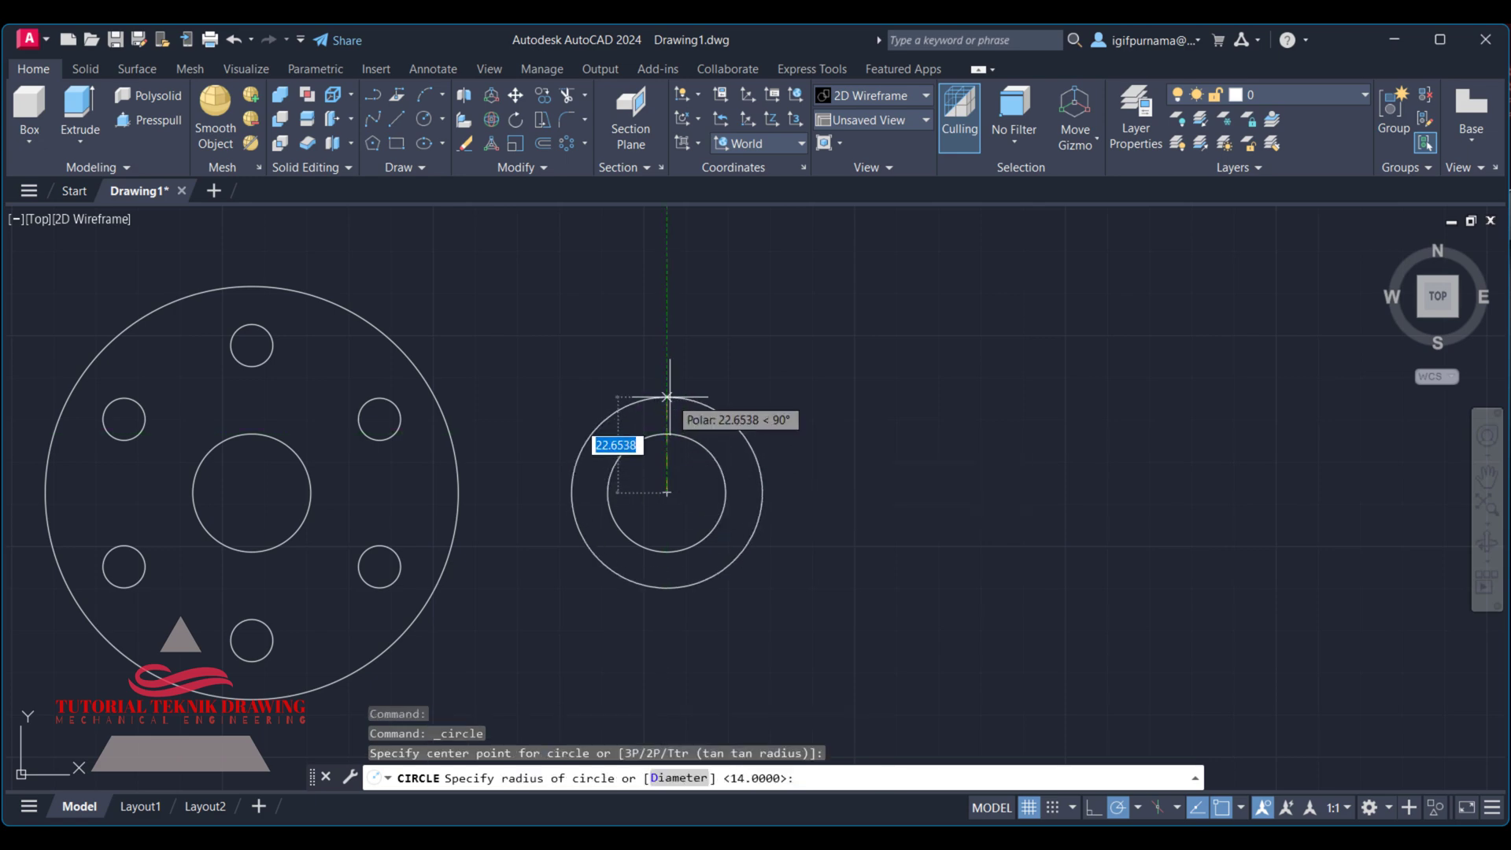
{"action": "type", "text": "26"}
{"action": "key", "text": "Return"}
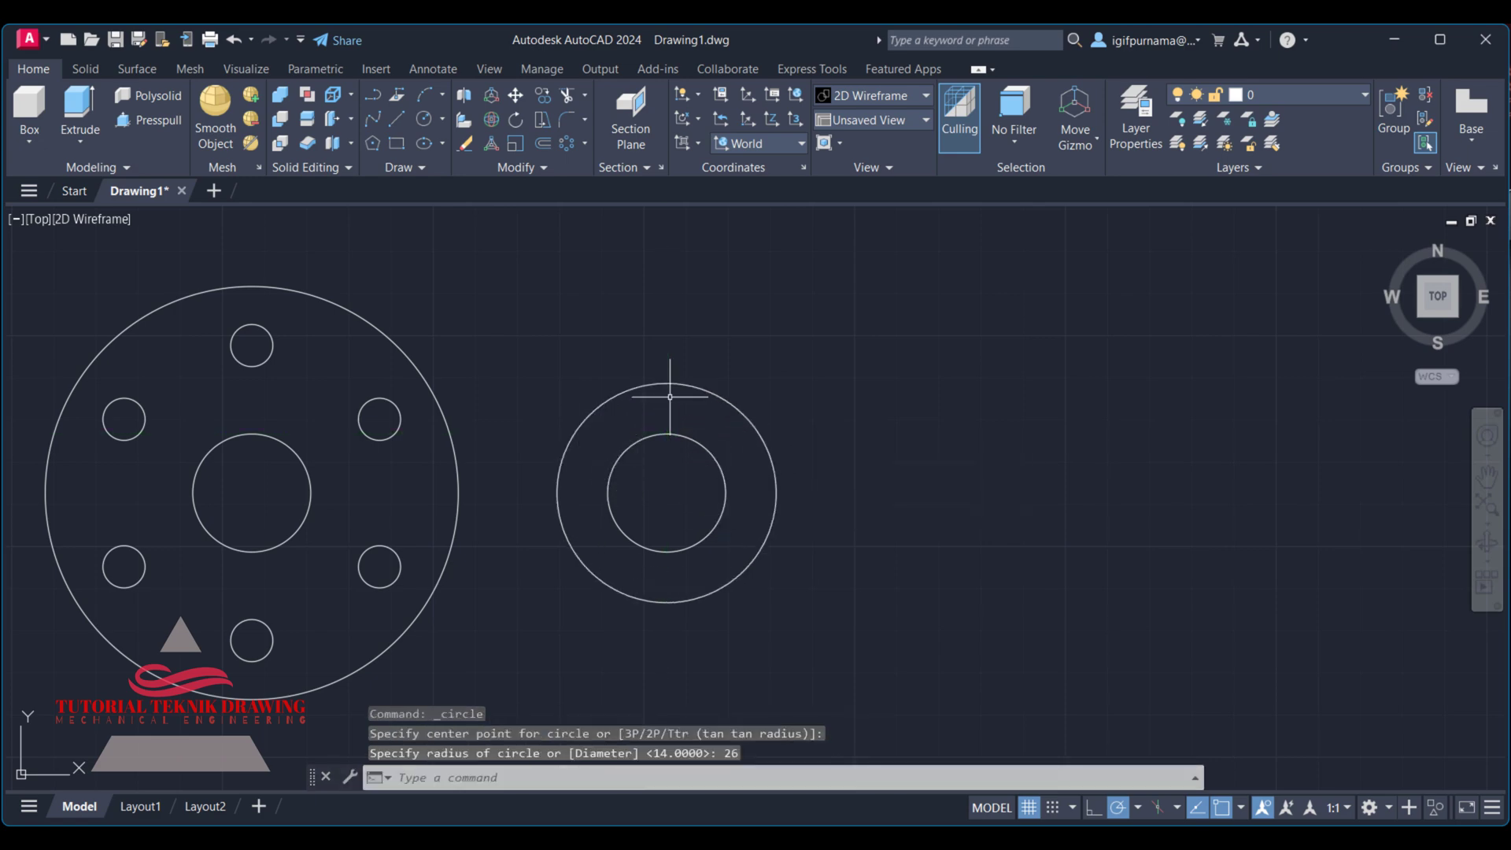
{"action": "left_click", "coordinate": [1484, 477]}
{"action": "left_click_drag", "start_coordinate": [1252, 478], "coordinate": [1168, 472]}
{"action": "right_click", "coordinate": [979, 378]}
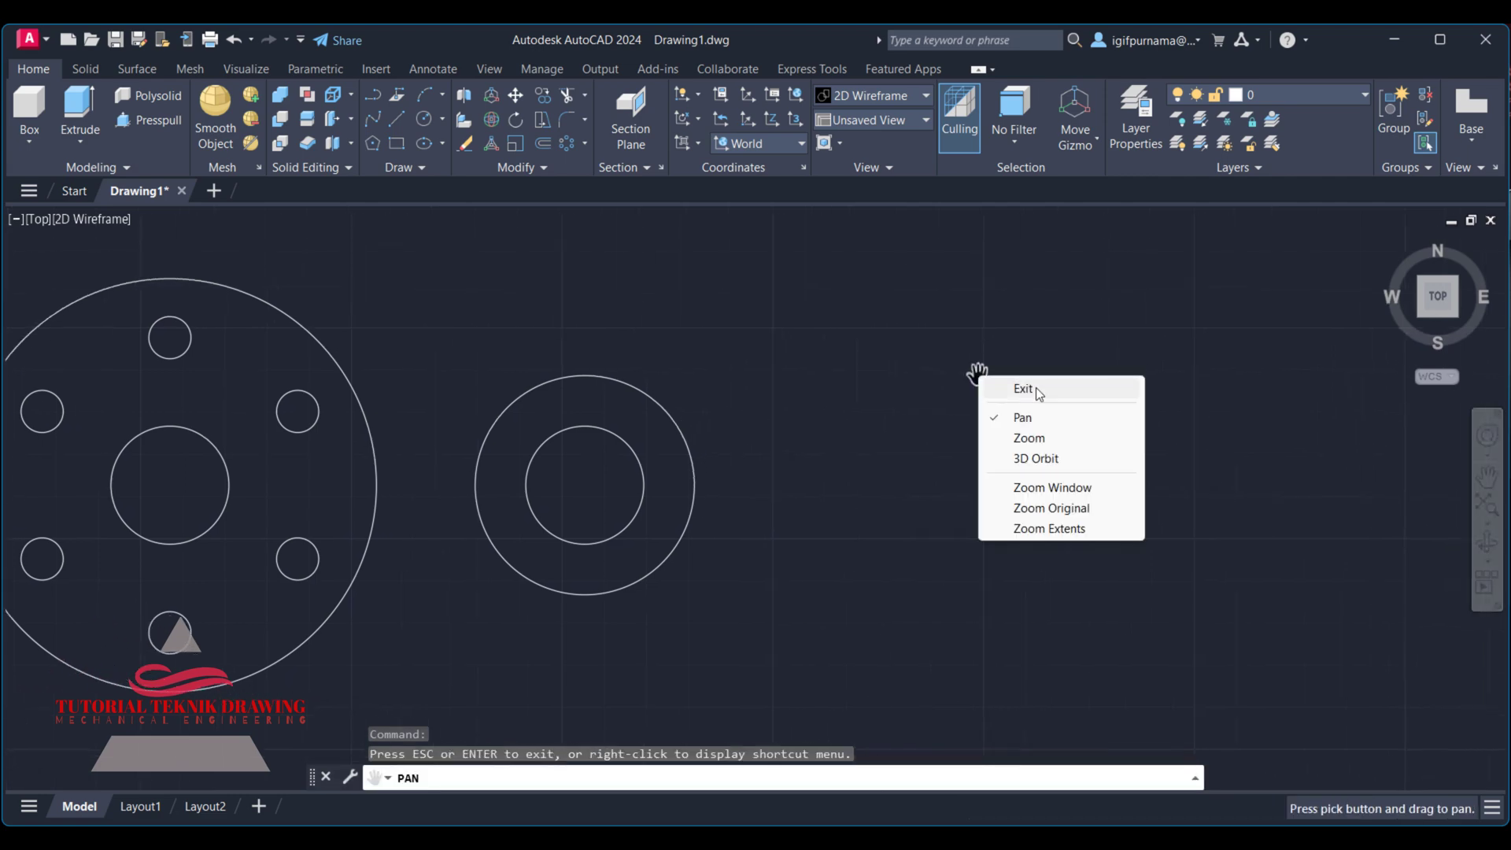
{"action": "left_click", "coordinate": [1017, 391]}
{"action": "key", "text": "alt+Tab"}
Step: Pan the reference image so the bracket's dimensions are visible
{"action": "left_click_drag", "start_coordinate": [1090, 424], "coordinate": [1156, 417]}
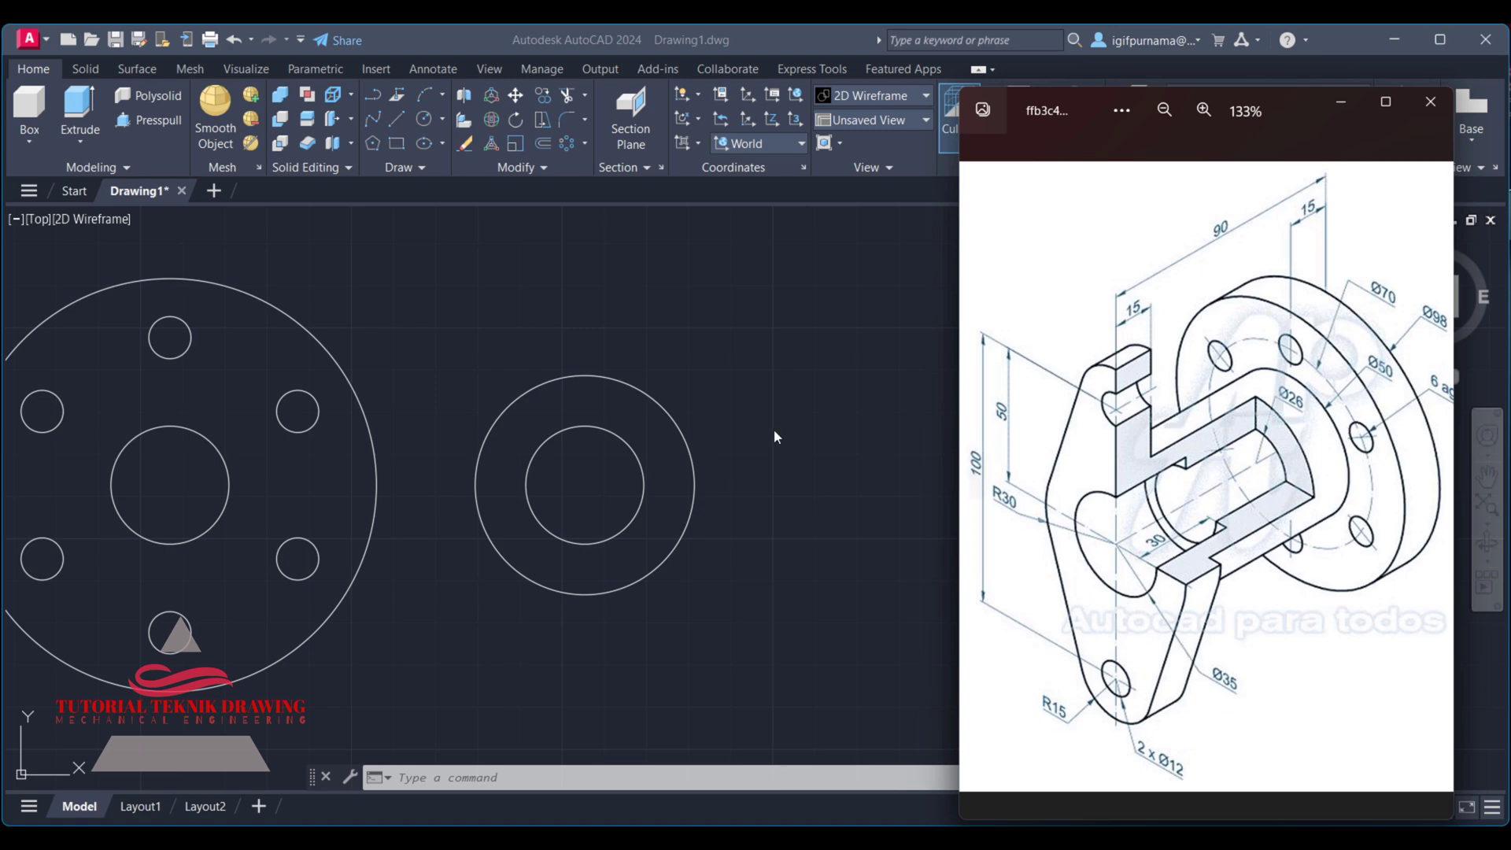
Step: Compute 35 ÷ 2 = 17,5 in Calculator, then minimize it
{"action": "left_click", "coordinate": [816, 397]}
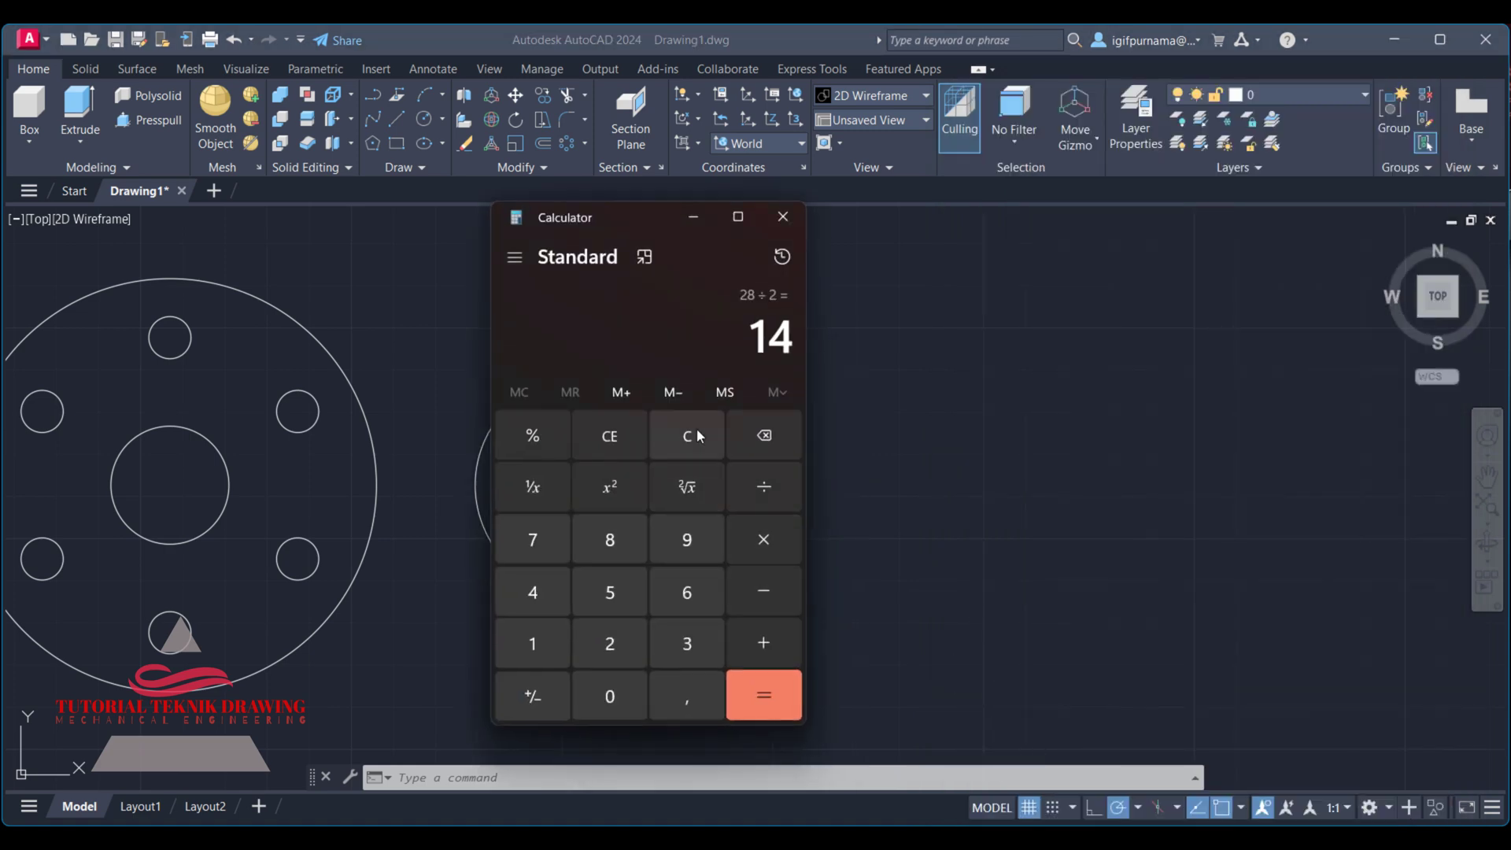
{"action": "left_click", "coordinate": [697, 428]}
{"action": "left_click", "coordinate": [698, 653]}
{"action": "left_click", "coordinate": [618, 592]}
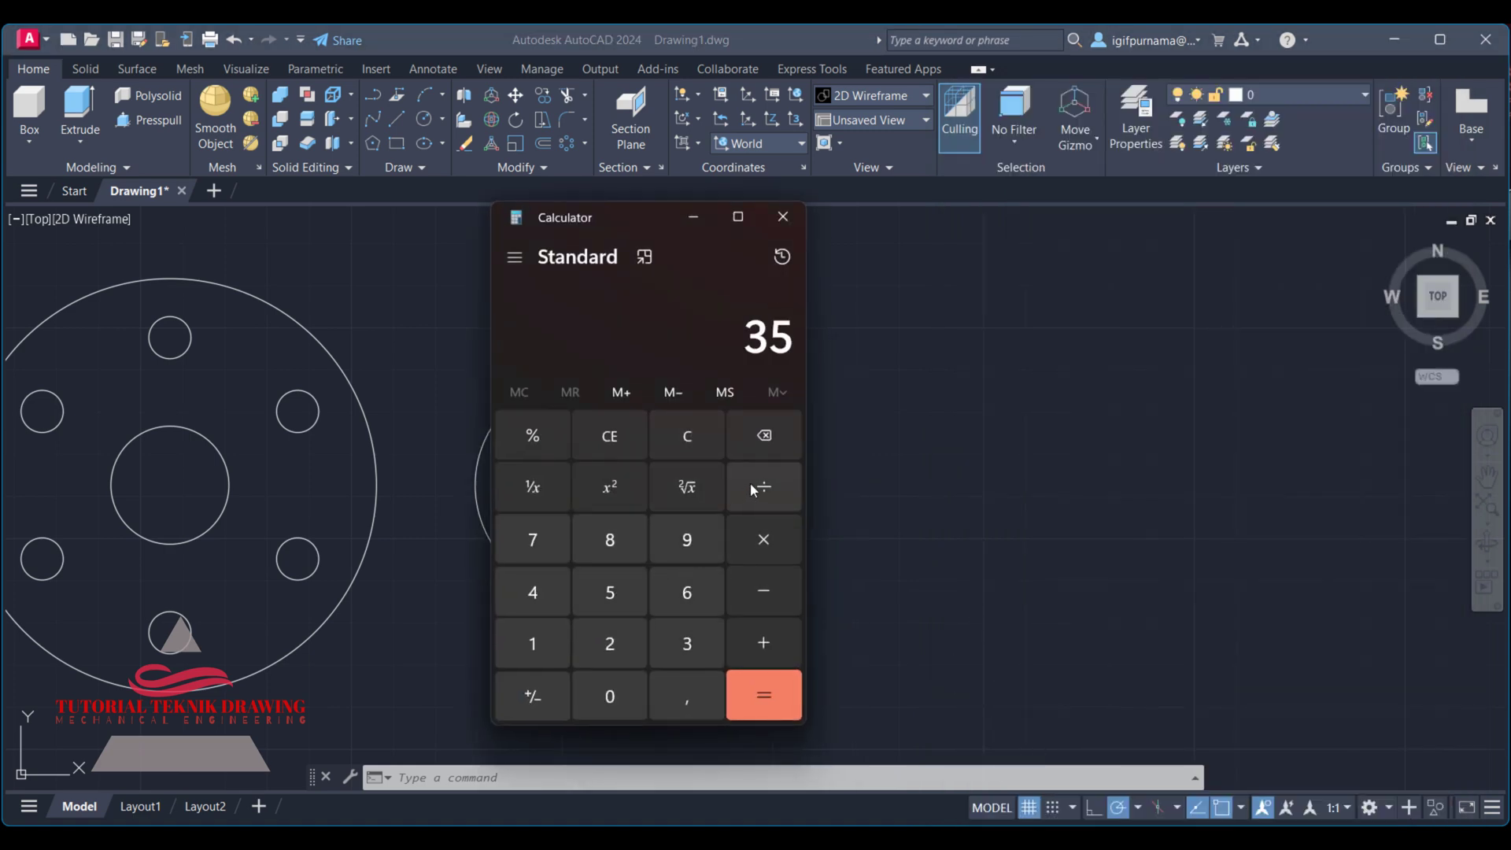
{"action": "left_click", "coordinate": [752, 488]}
{"action": "left_click", "coordinate": [618, 638]}
{"action": "left_click", "coordinate": [762, 693]}
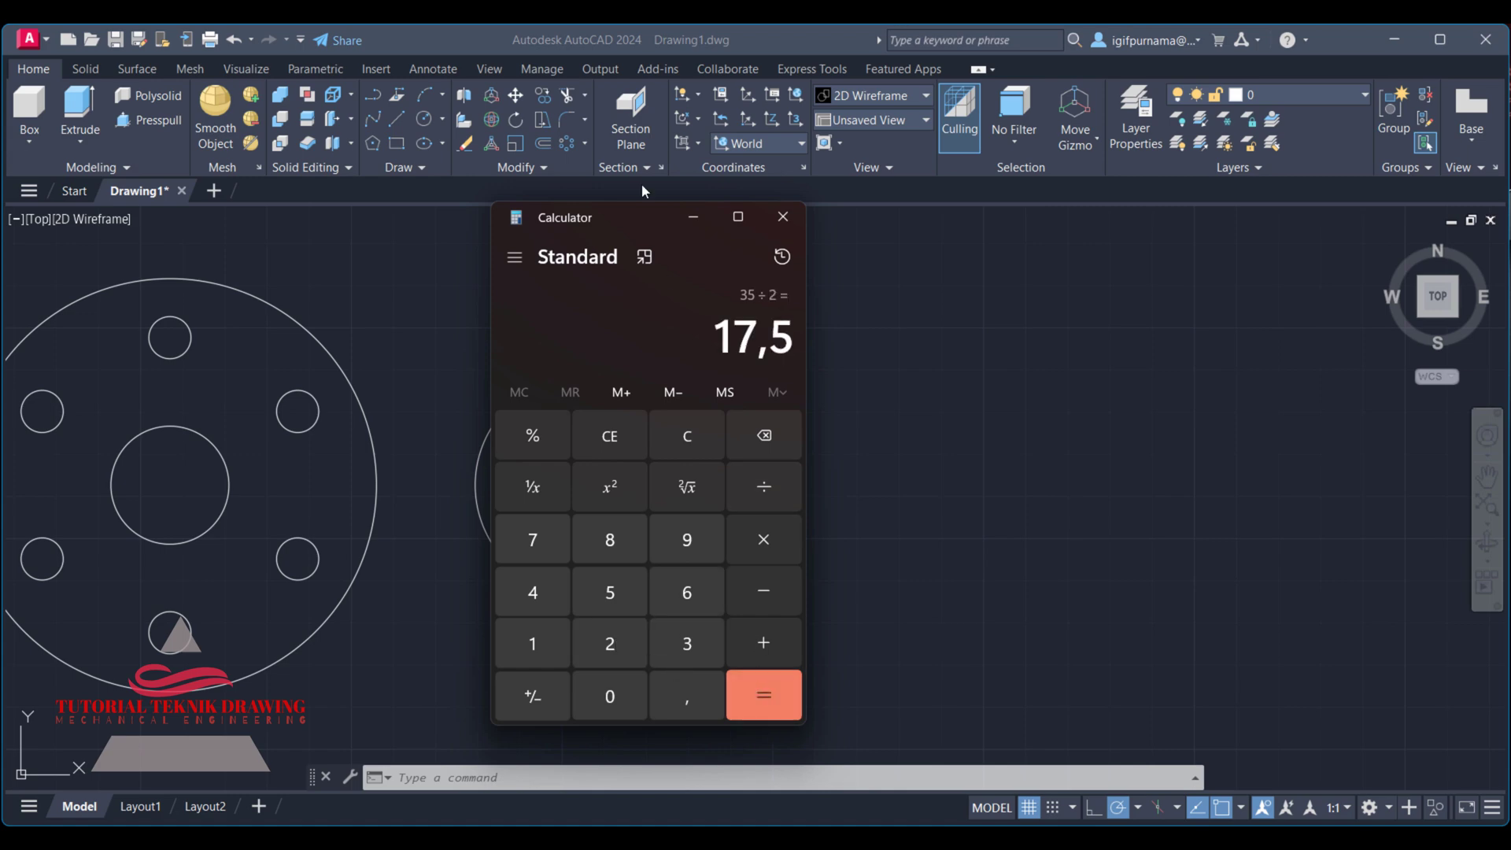
{"action": "left_click", "coordinate": [683, 211]}
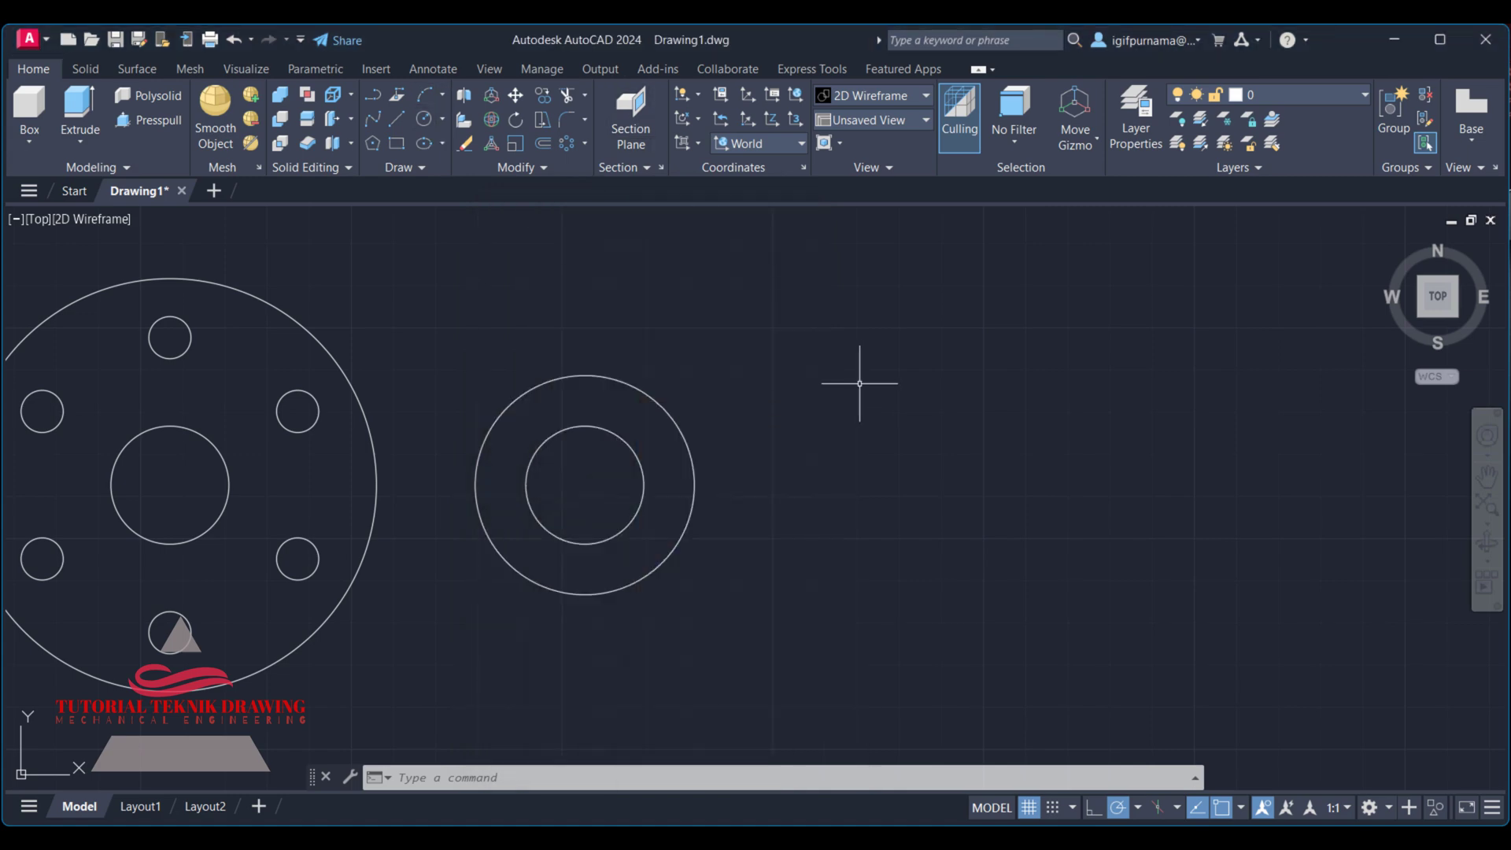
Step: Draw a radius 17.5 circle centred to the right of the flange
{"action": "type", "text": "c"}
{"action": "key", "text": "Return"}
{"action": "left_click", "coordinate": [902, 465]}
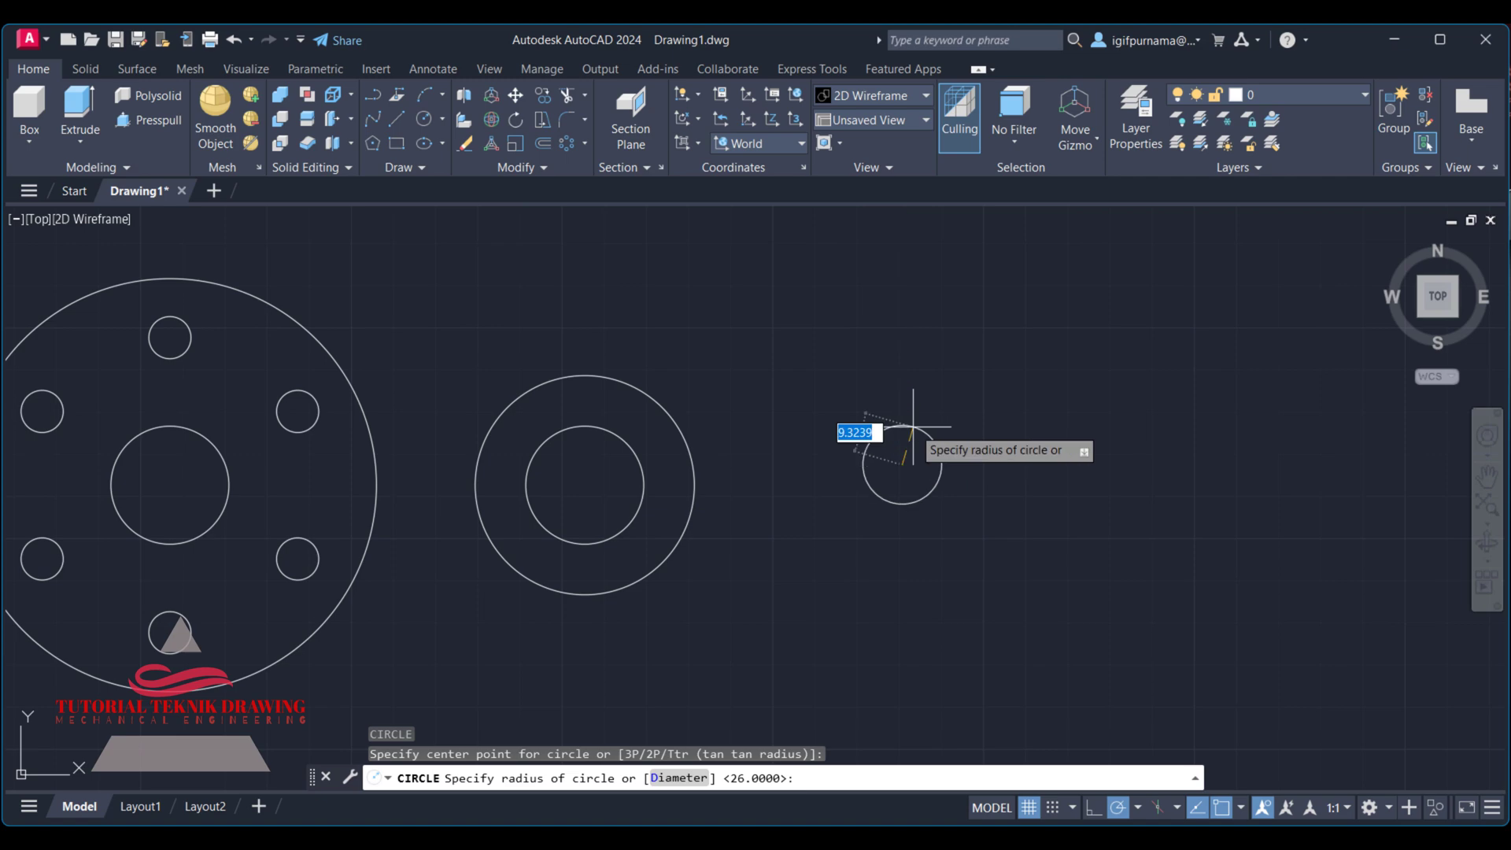
{"action": "type", "text": "17.5"}
{"action": "key", "text": "Return"}
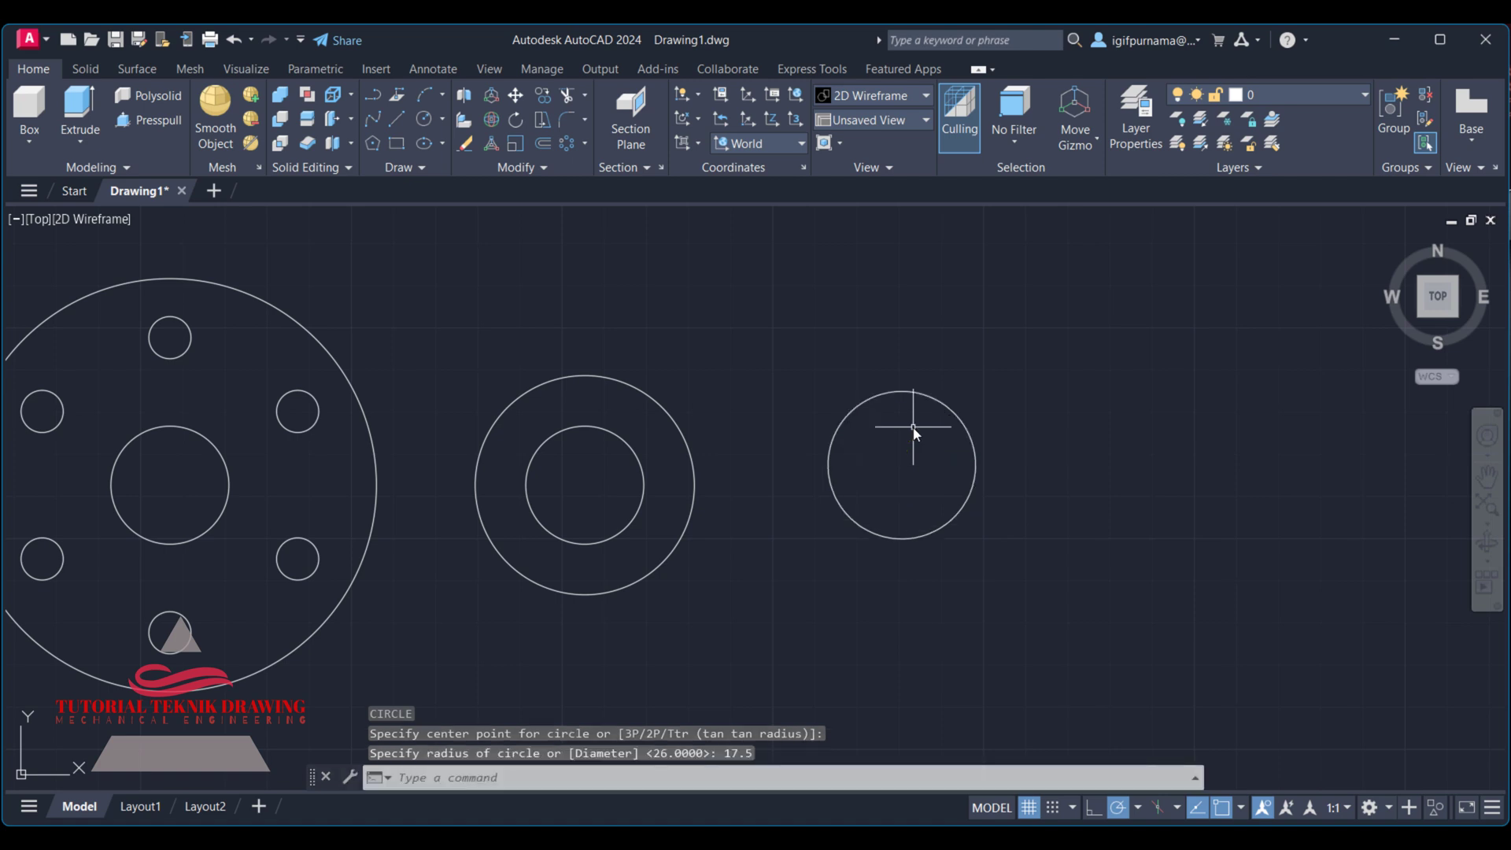
{"action": "key", "text": "alt+Tab"}
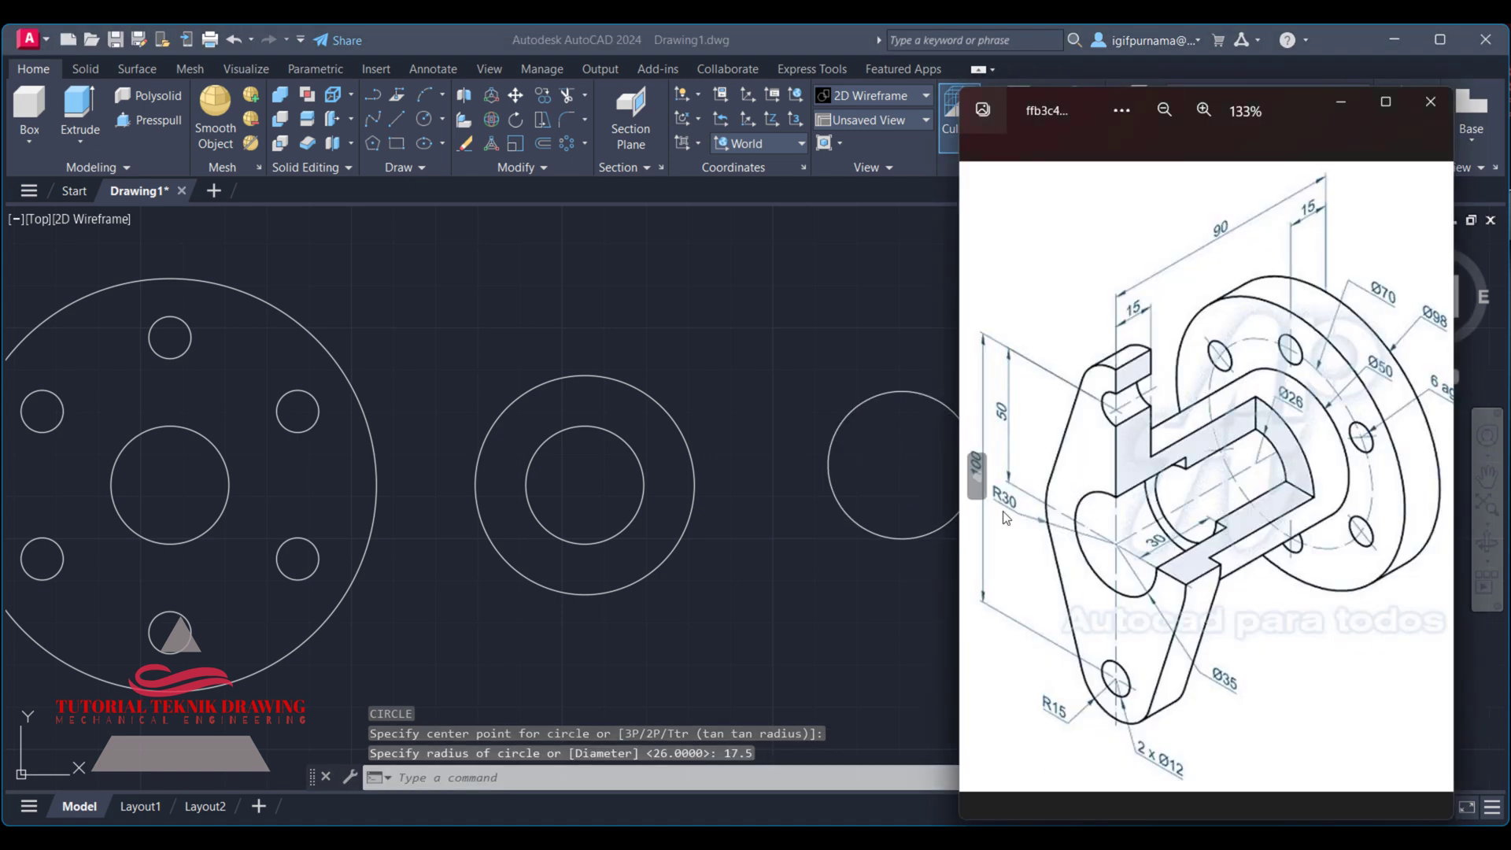
{"action": "key", "text": "alt+Tab"}
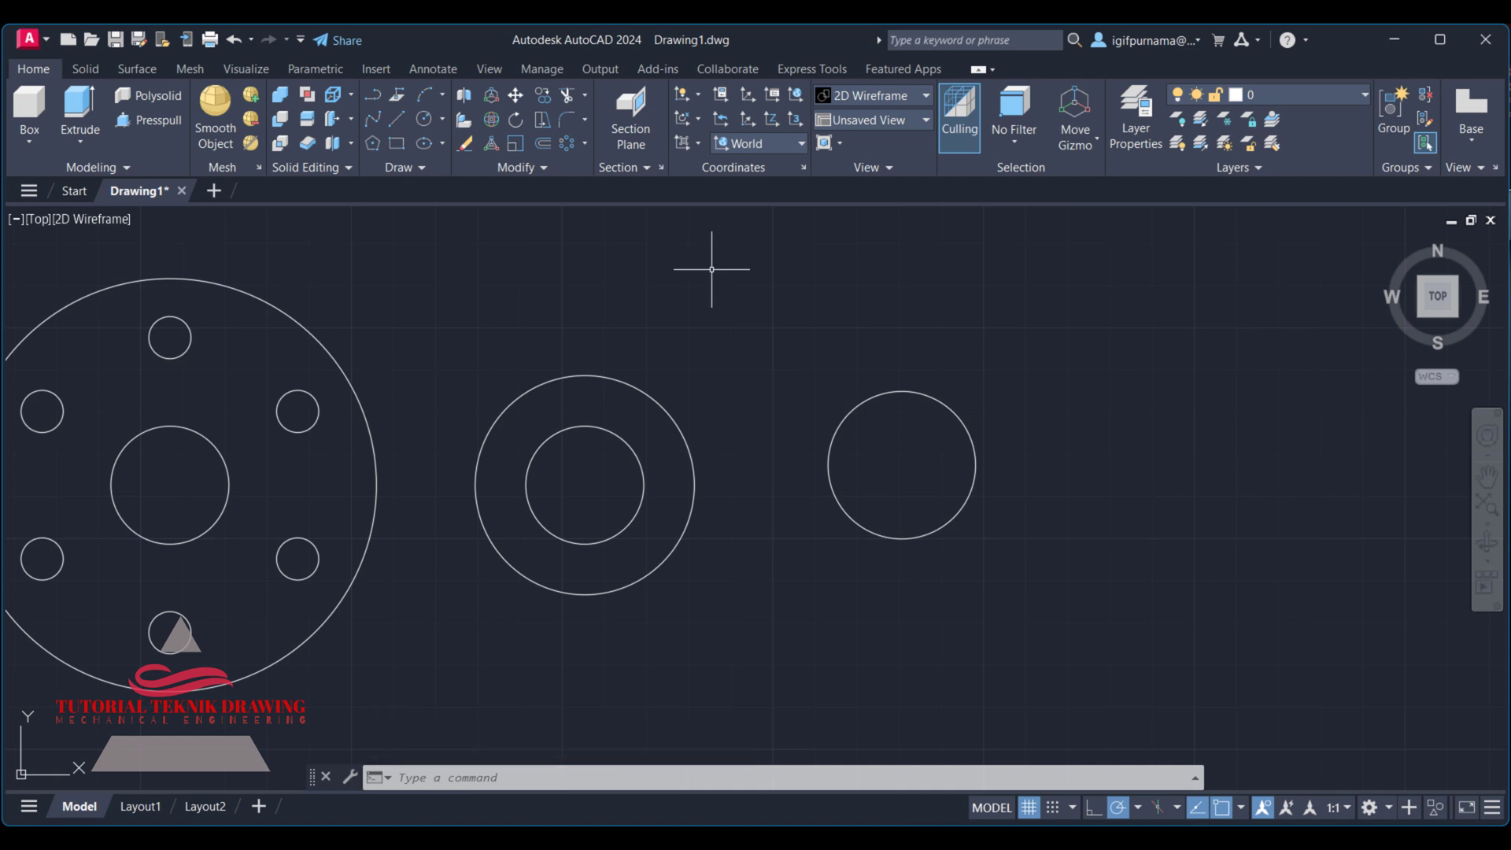
Step: Add a concentric radius 30 circle on the same centre
{"action": "type", "text": "c"}
{"action": "key", "text": "Return"}
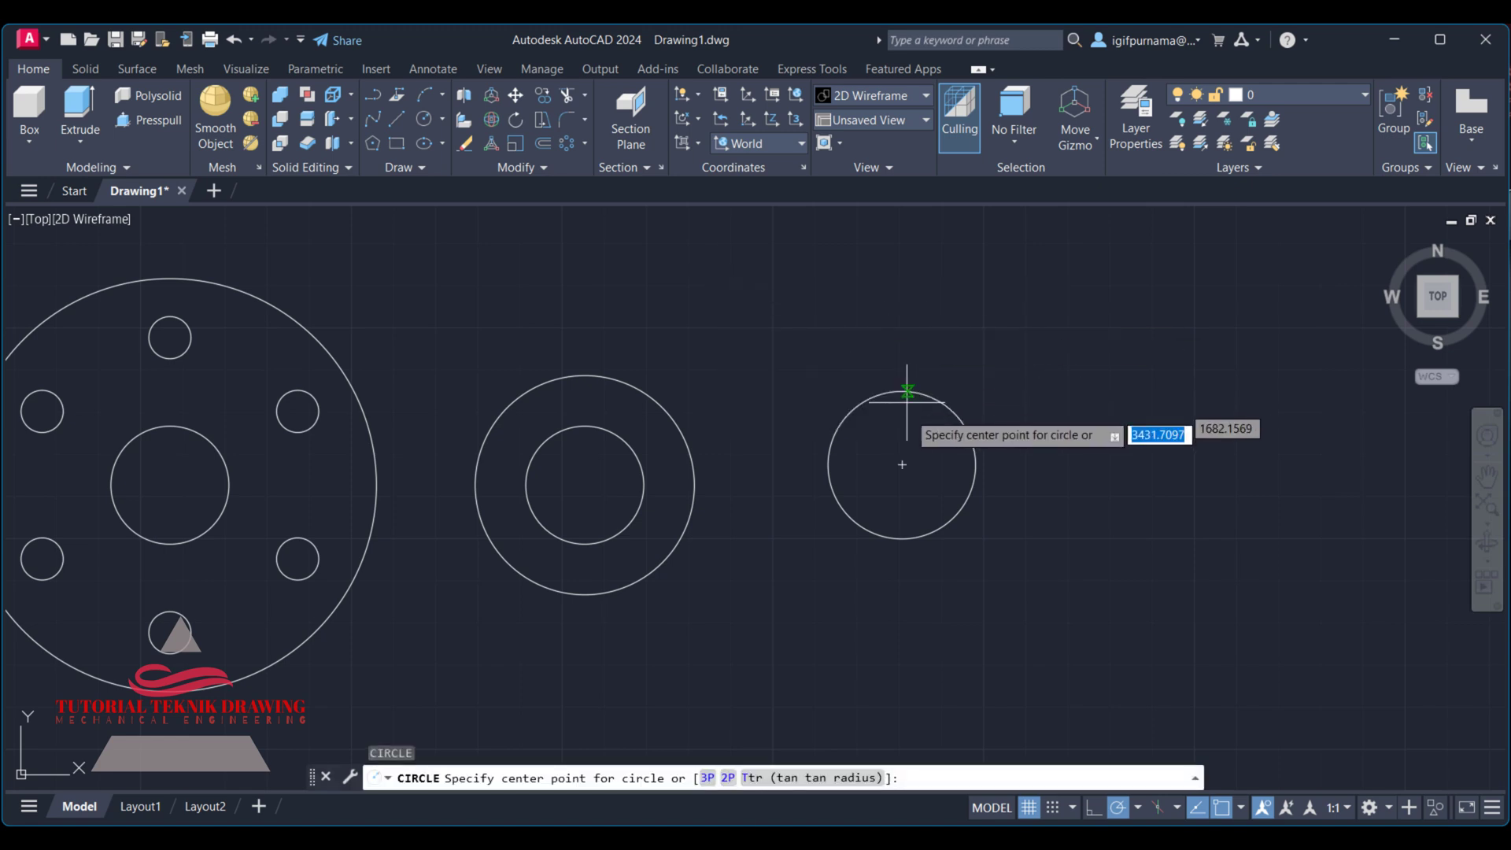
{"action": "left_click", "coordinate": [902, 464]}
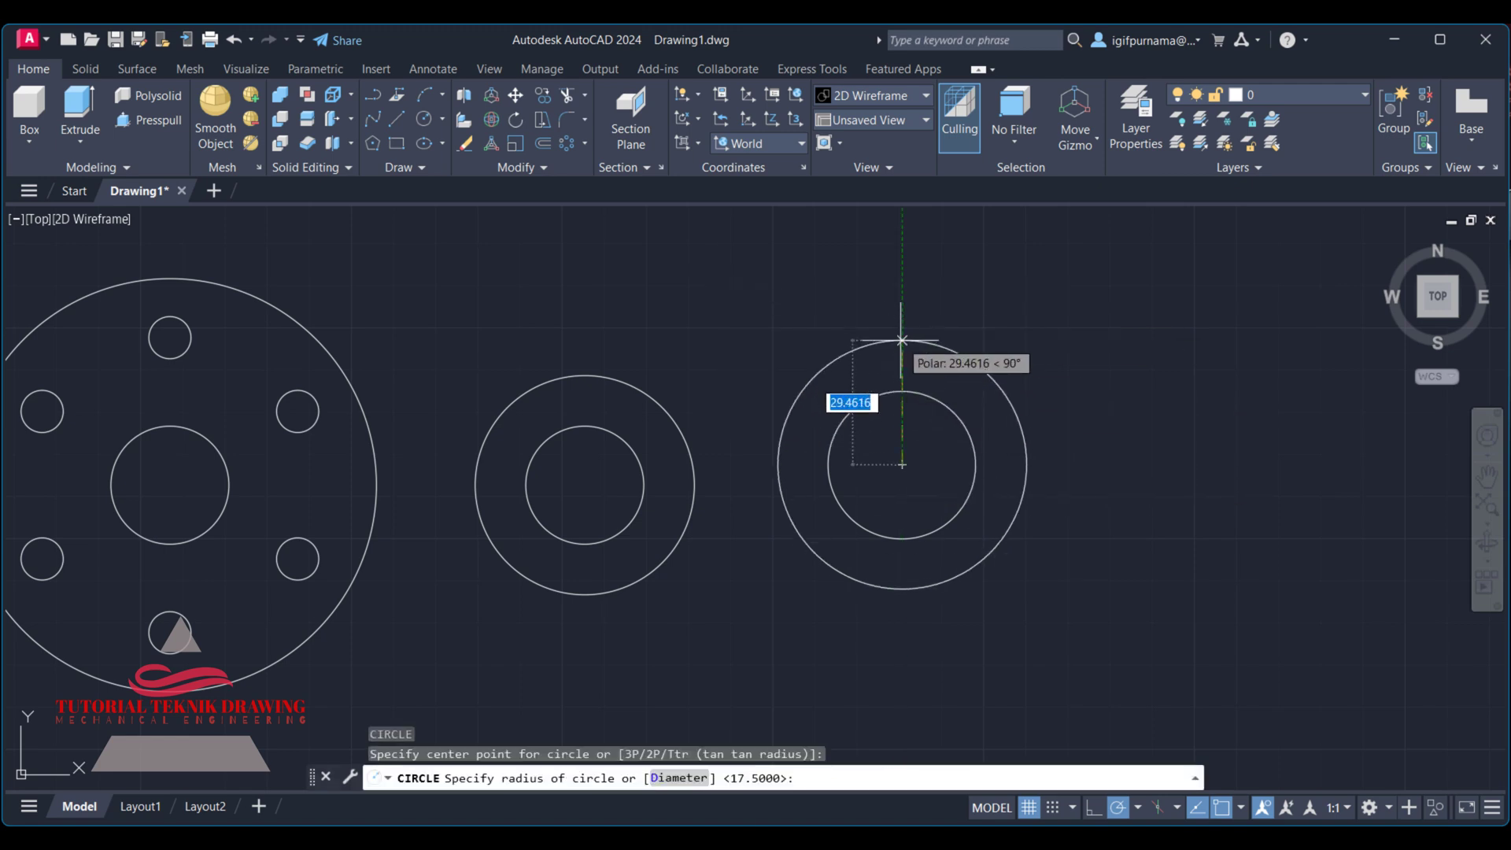
{"action": "type", "text": "30"}
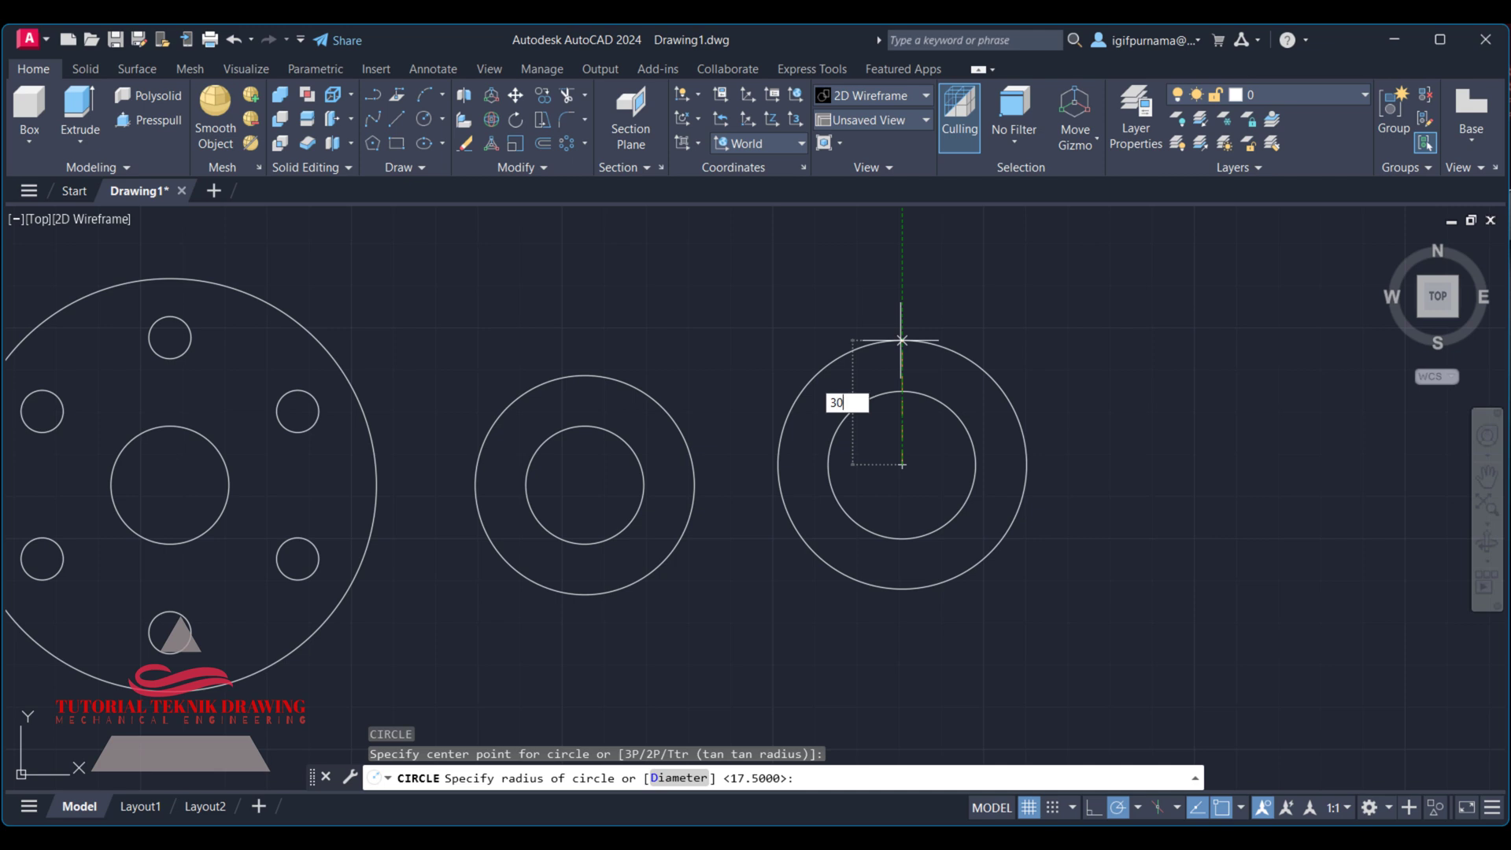
{"action": "key", "text": "Return"}
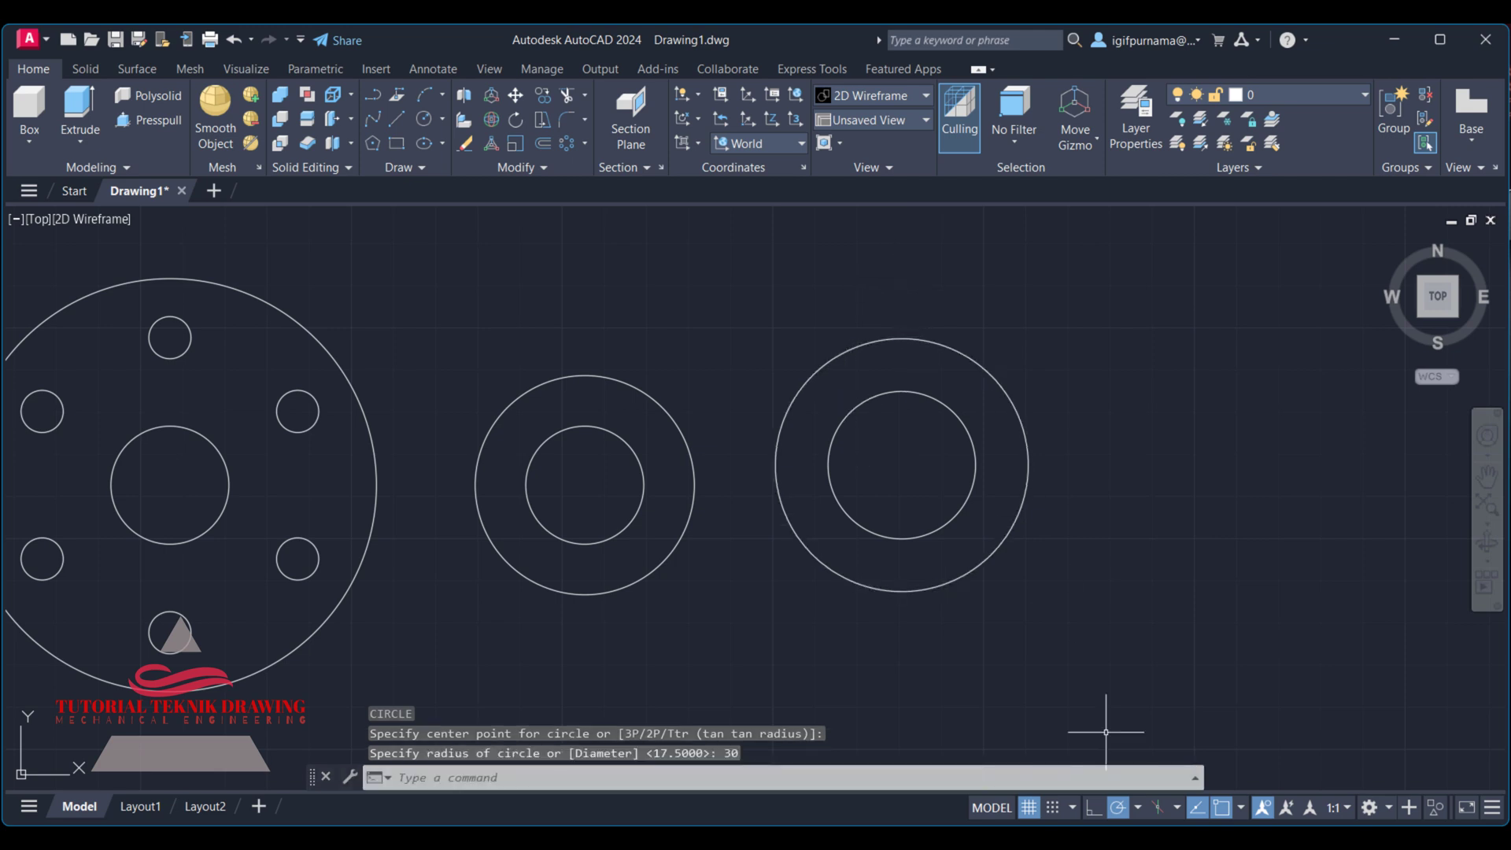
{"action": "key", "text": "alt+Tab"}
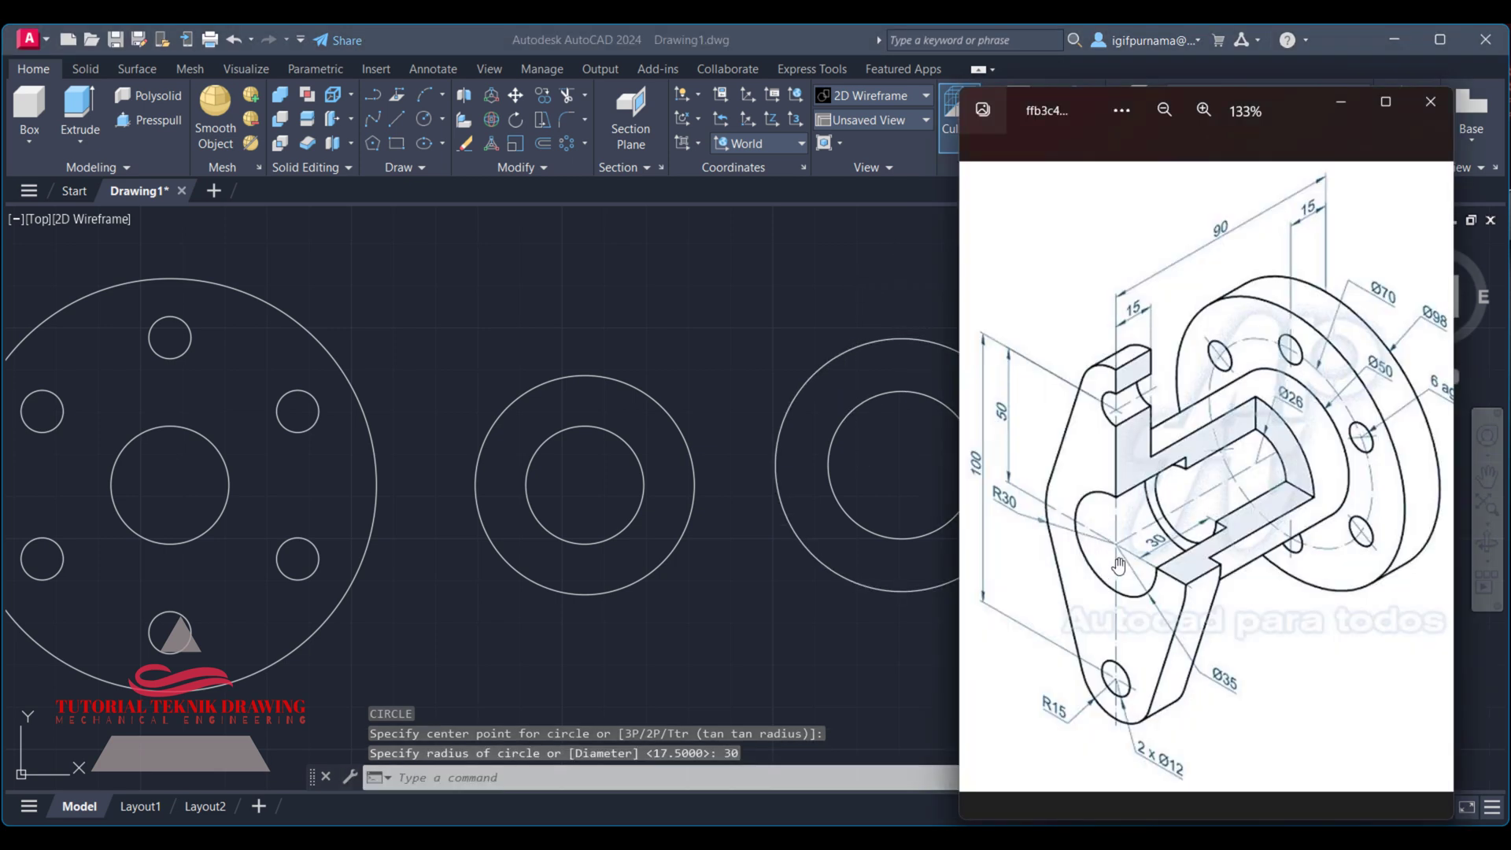
Step: Draw a 50-unit vertical line upward from the radius 17.5/30 circles' centre
{"action": "left_click", "coordinate": [664, 261]}
{"action": "double_click", "coordinate": [396, 123]}
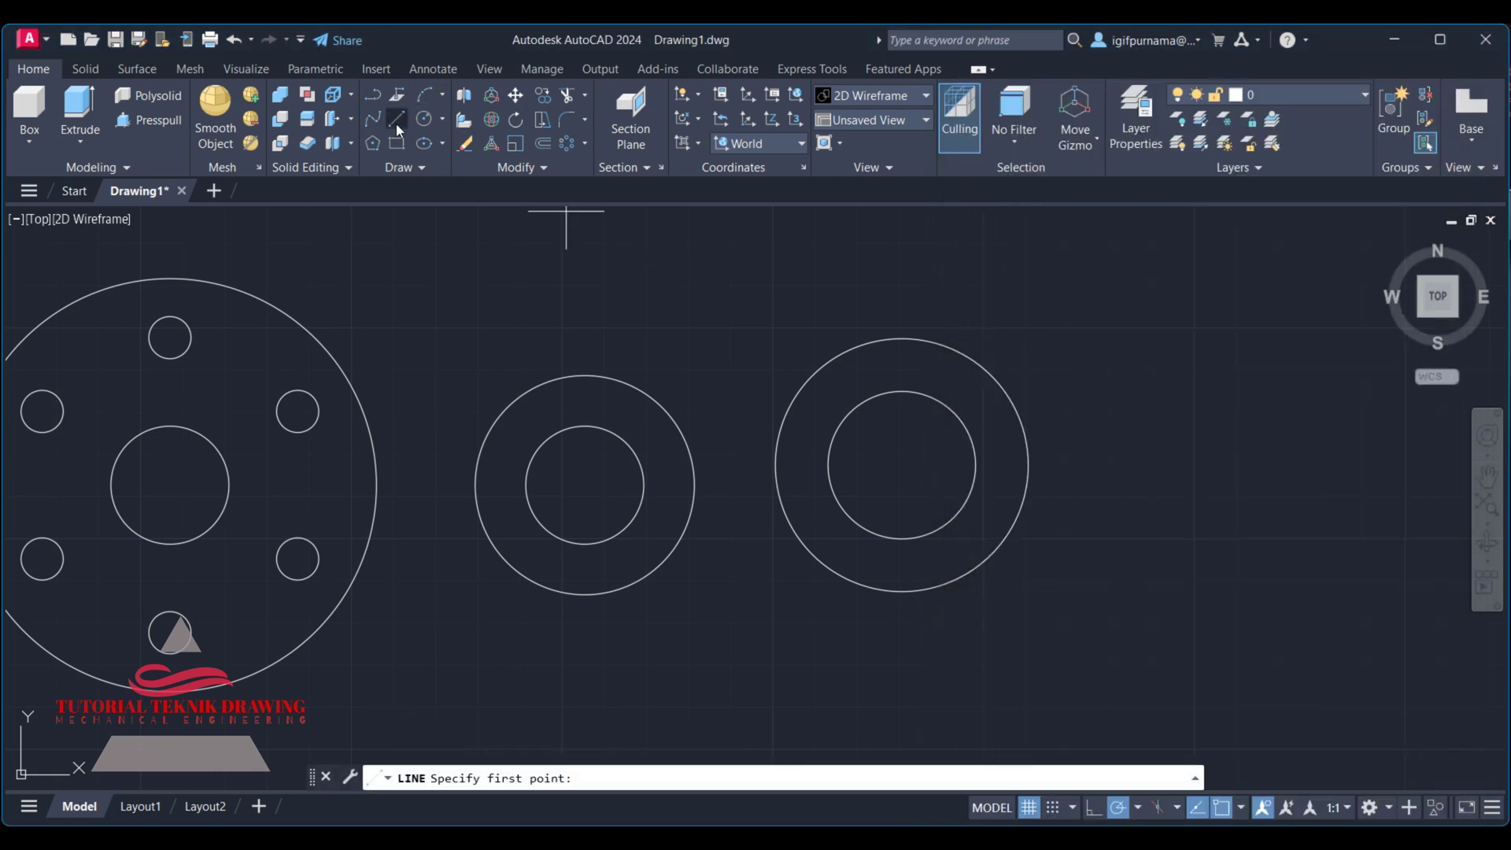
{"action": "left_click", "coordinate": [902, 464]}
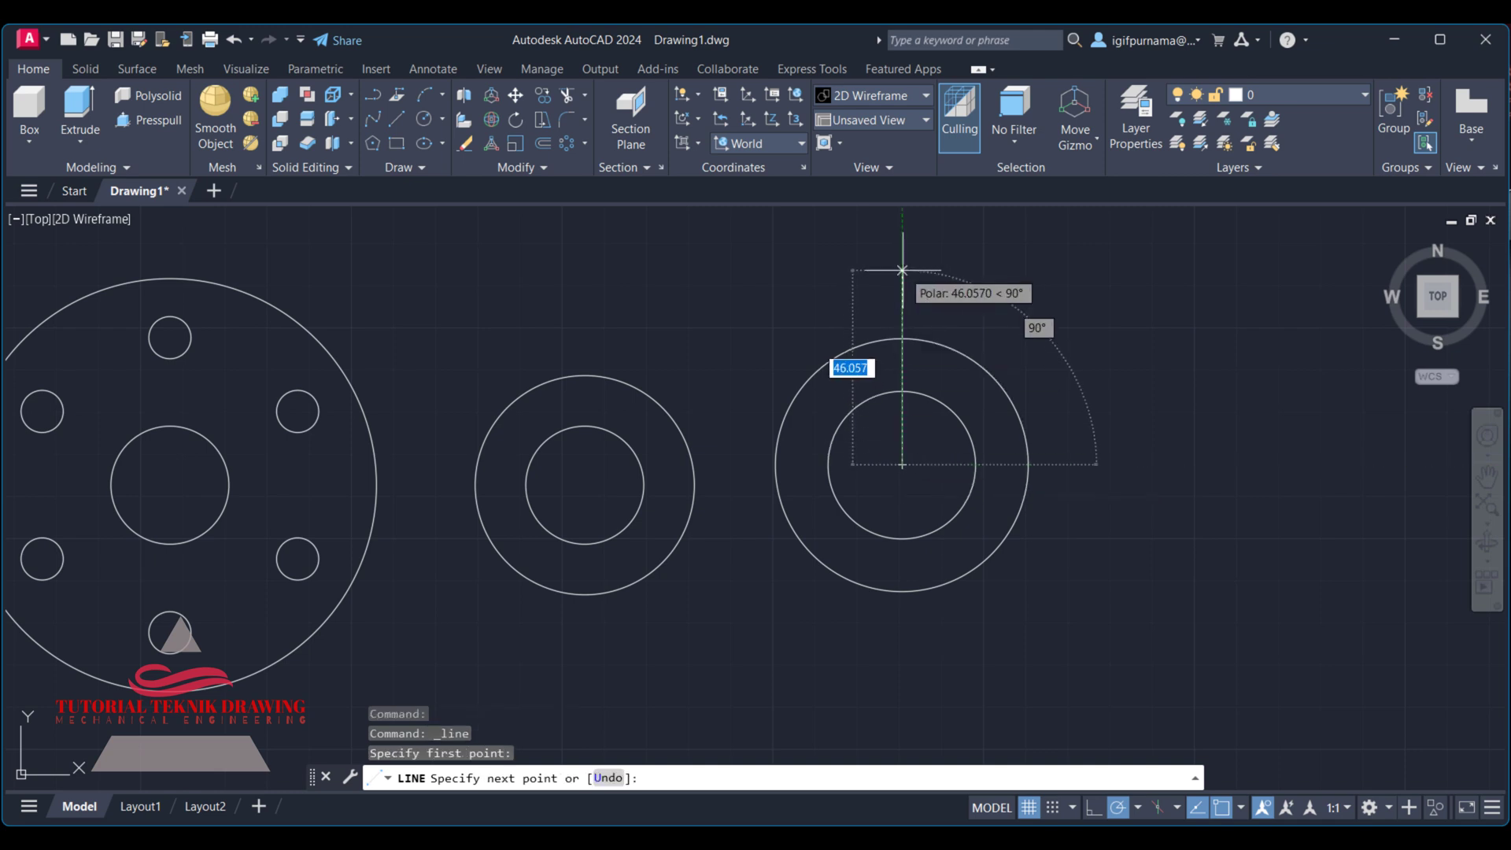
{"action": "type", "text": "50"}
{"action": "key", "text": "Return"}
{"action": "key", "text": "Return"}
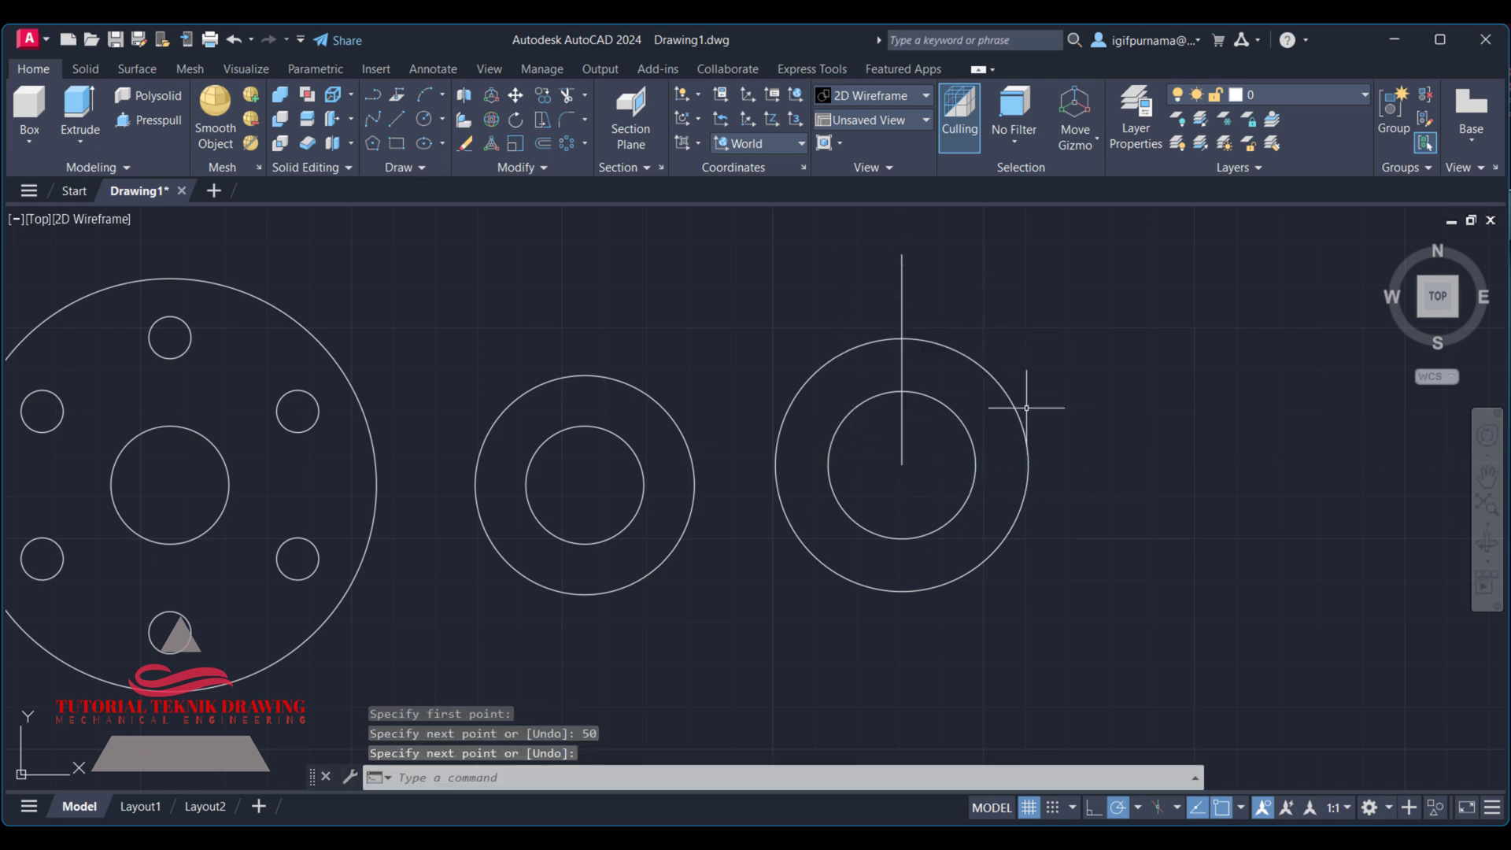
{"action": "key", "text": "alt+Tab"}
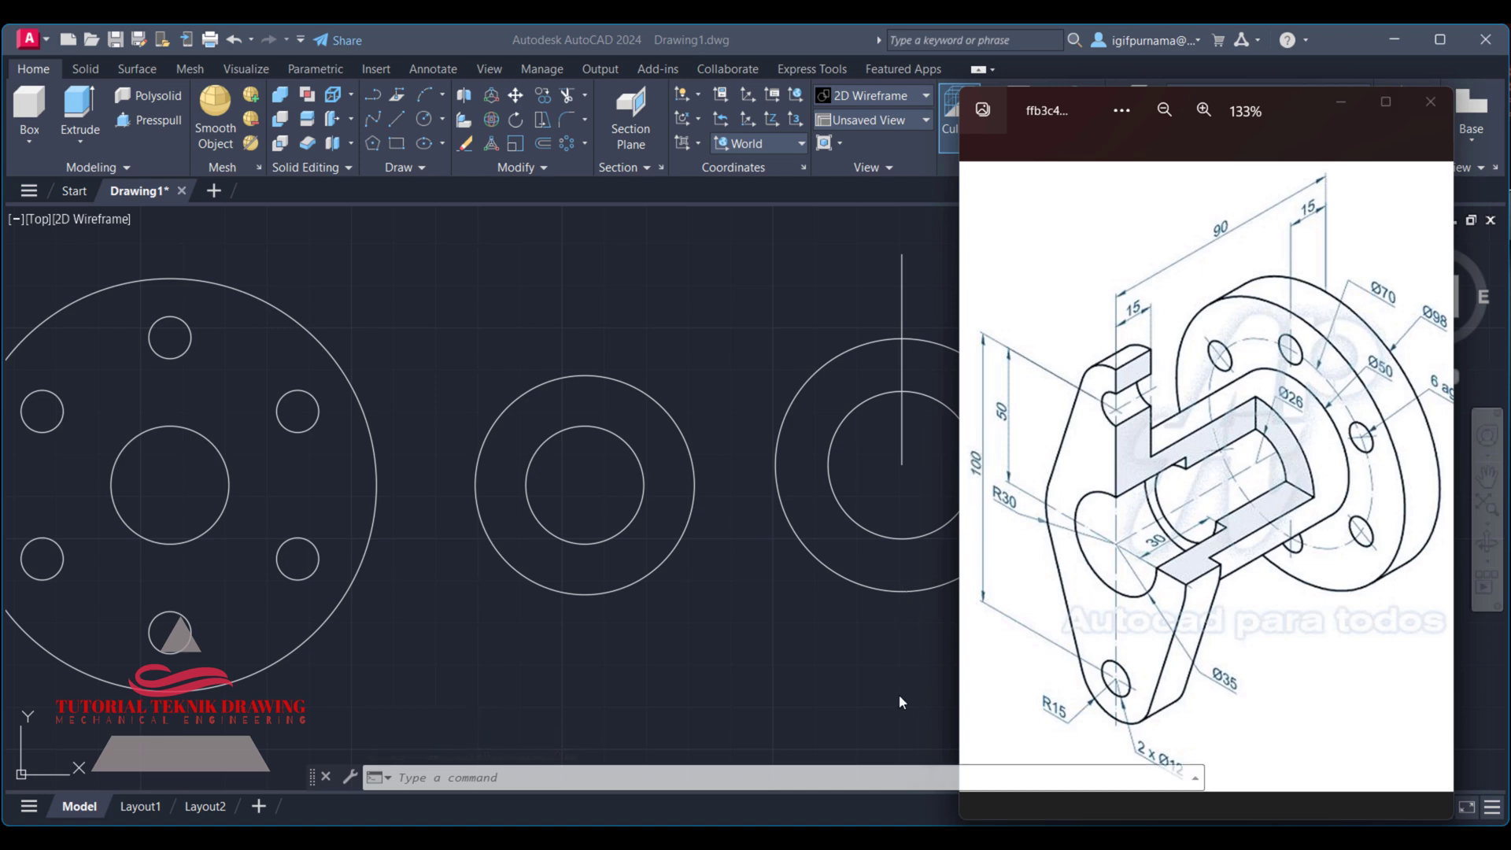
{"action": "key", "text": "alt+Tab"}
Step: Draw concentric radius 6 and radius 15 circles at the vertical line's top end
{"action": "left_click", "coordinate": [424, 120]}
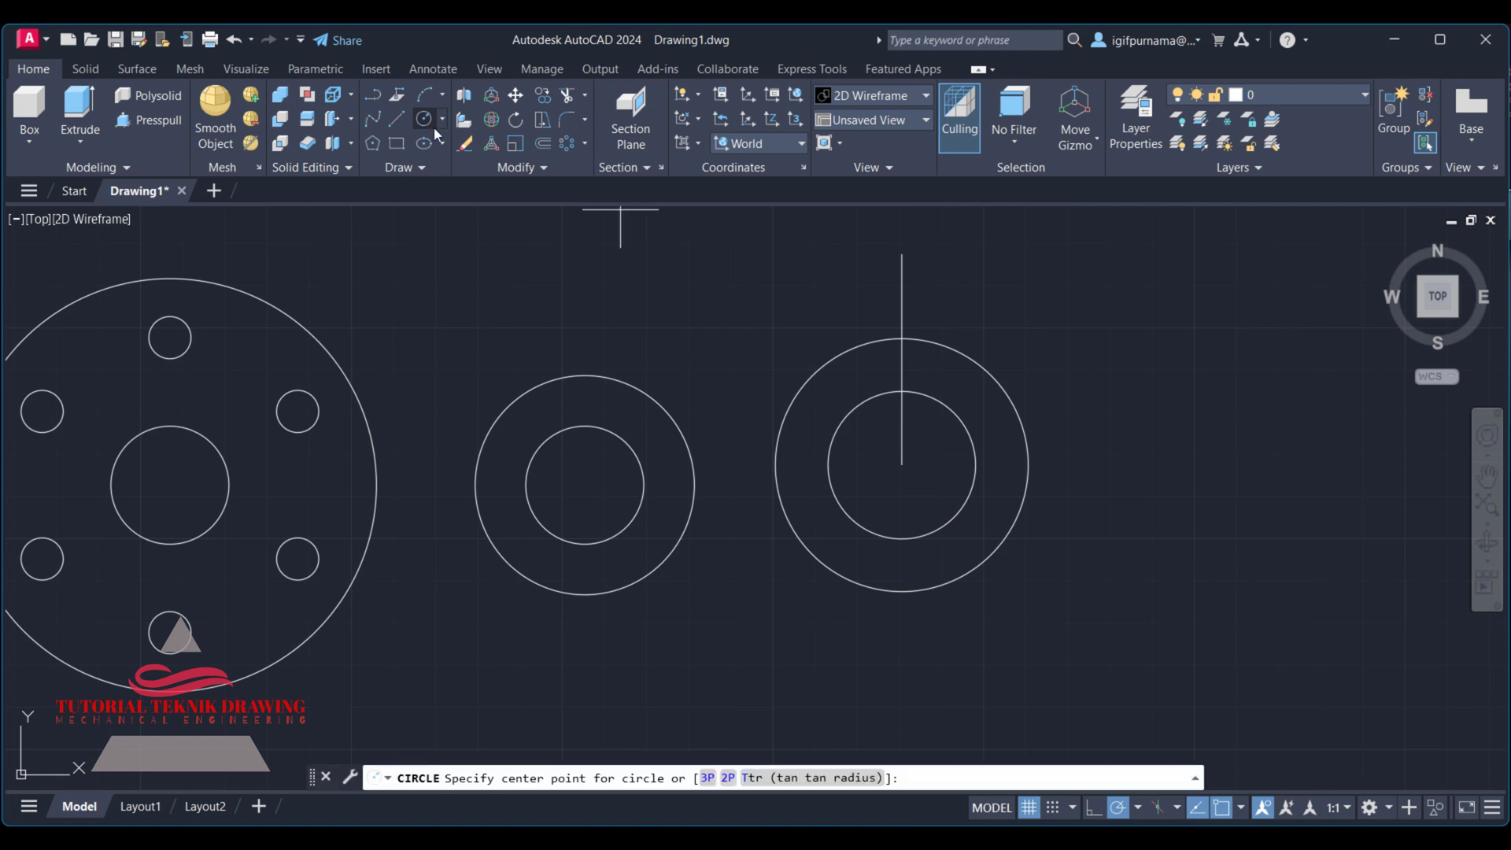
{"action": "left_click", "coordinate": [903, 253]}
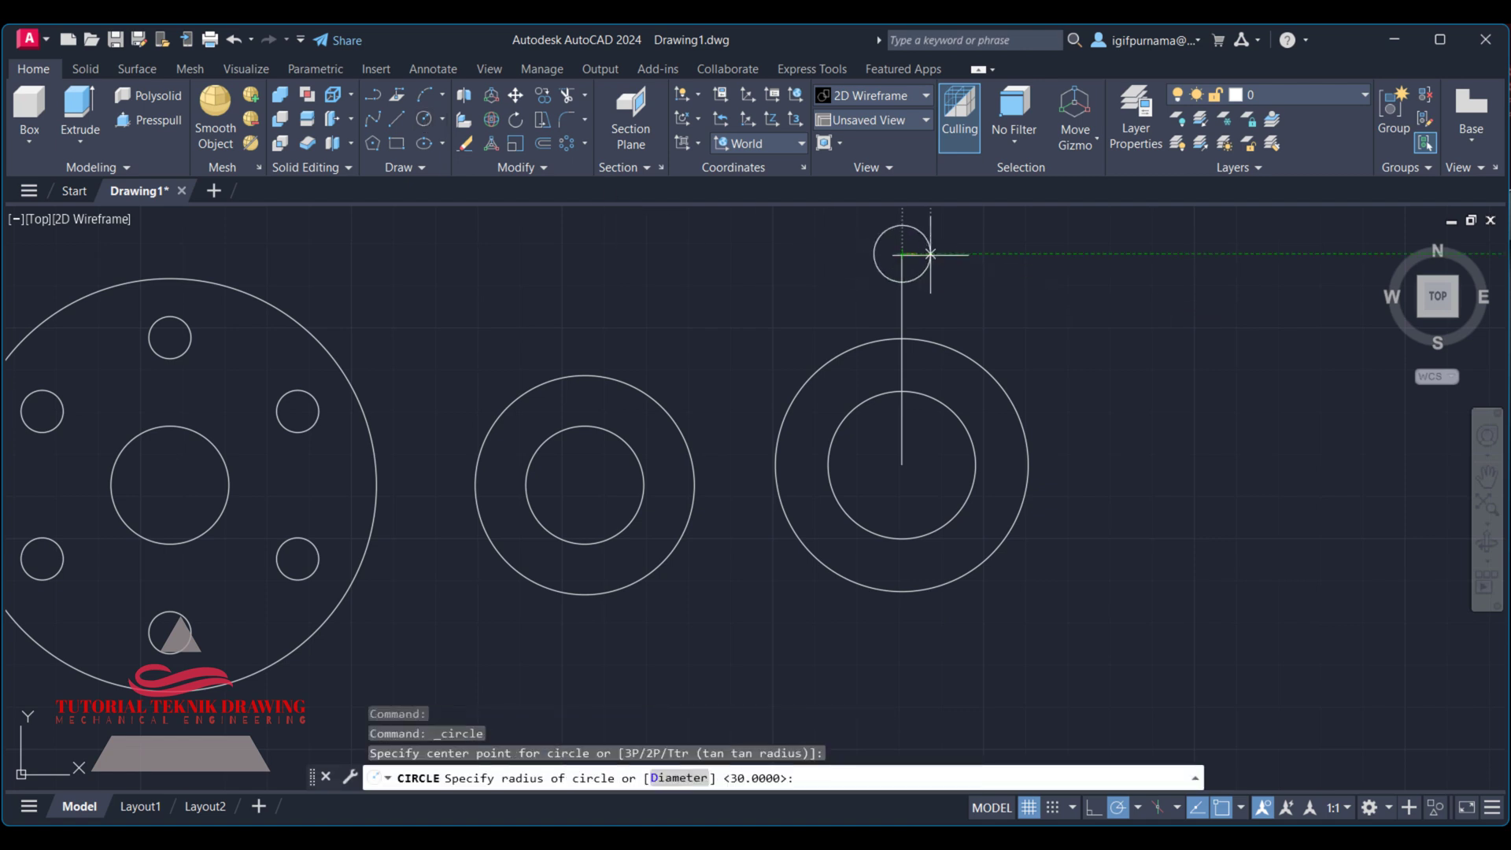
{"action": "type", "text": "6"}
{"action": "key", "text": "Return"}
{"action": "key", "text": "alt+Tab"}
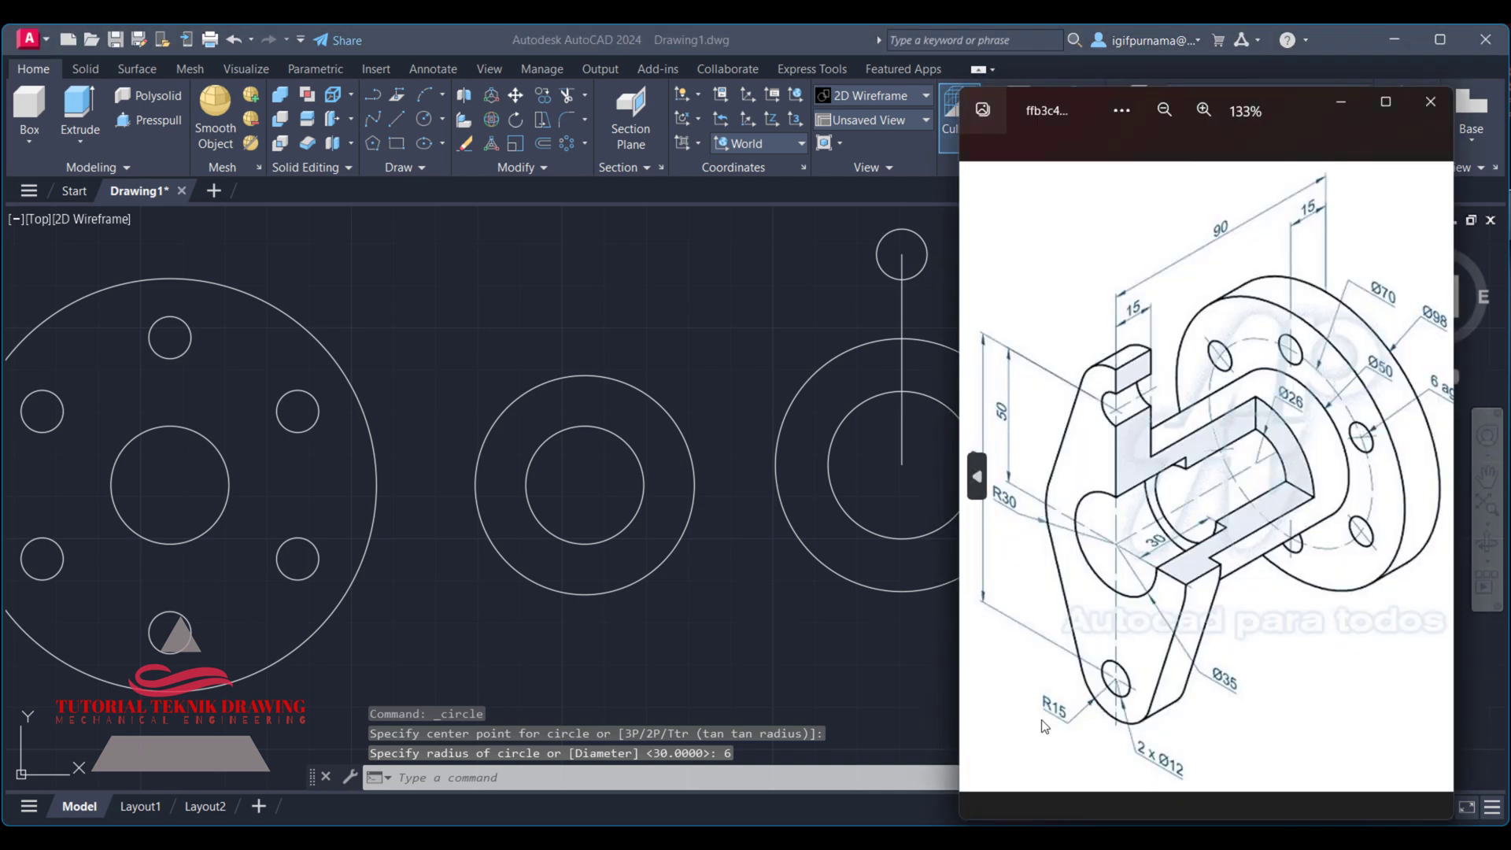
{"action": "left_click", "coordinate": [848, 686]}
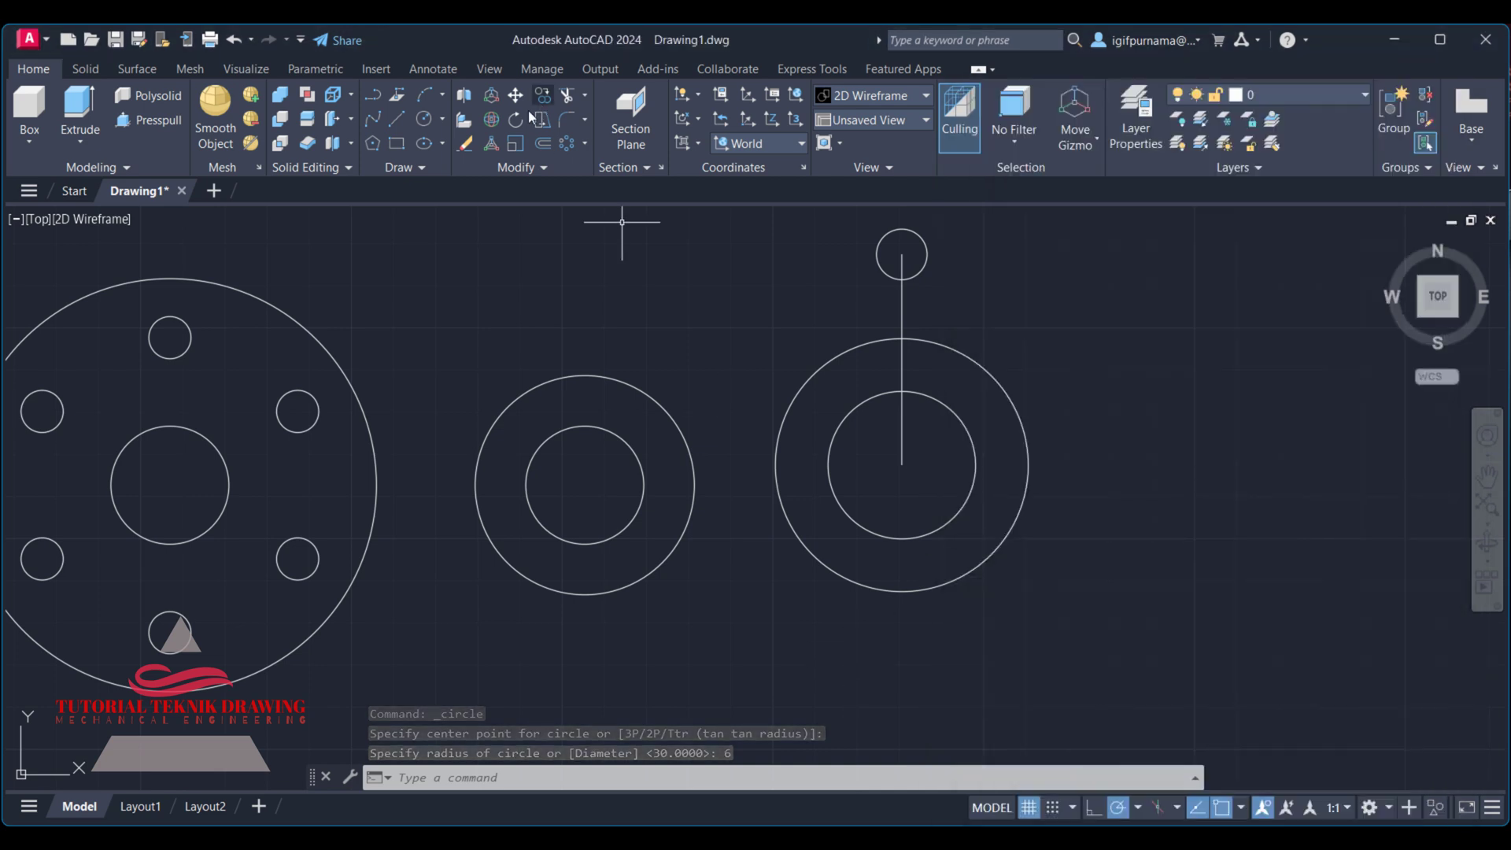
{"action": "left_click", "coordinate": [423, 120]}
{"action": "left_click", "coordinate": [901, 254]}
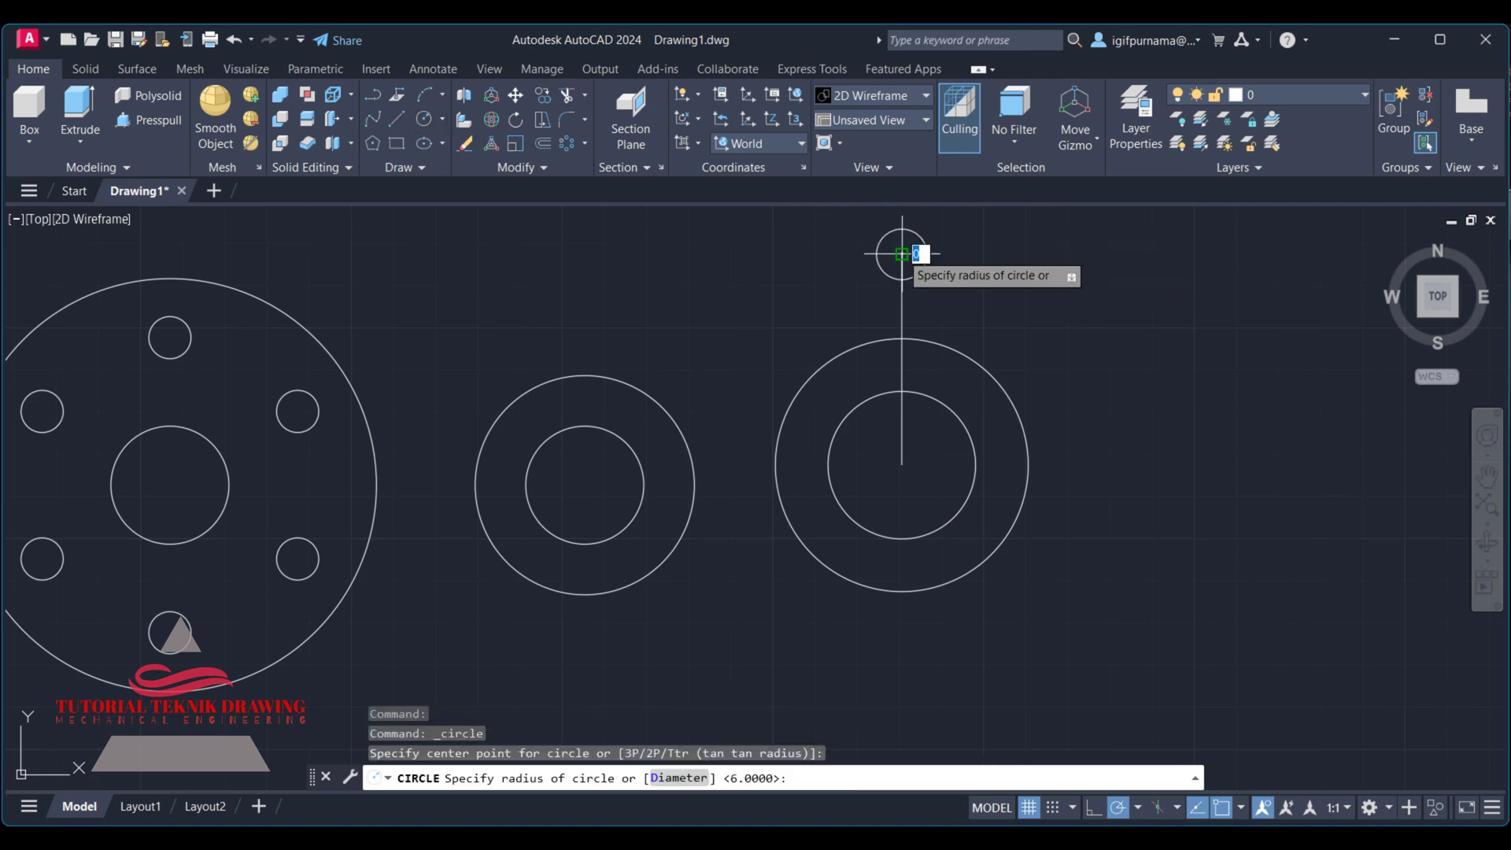
{"action": "type", "text": "15"}
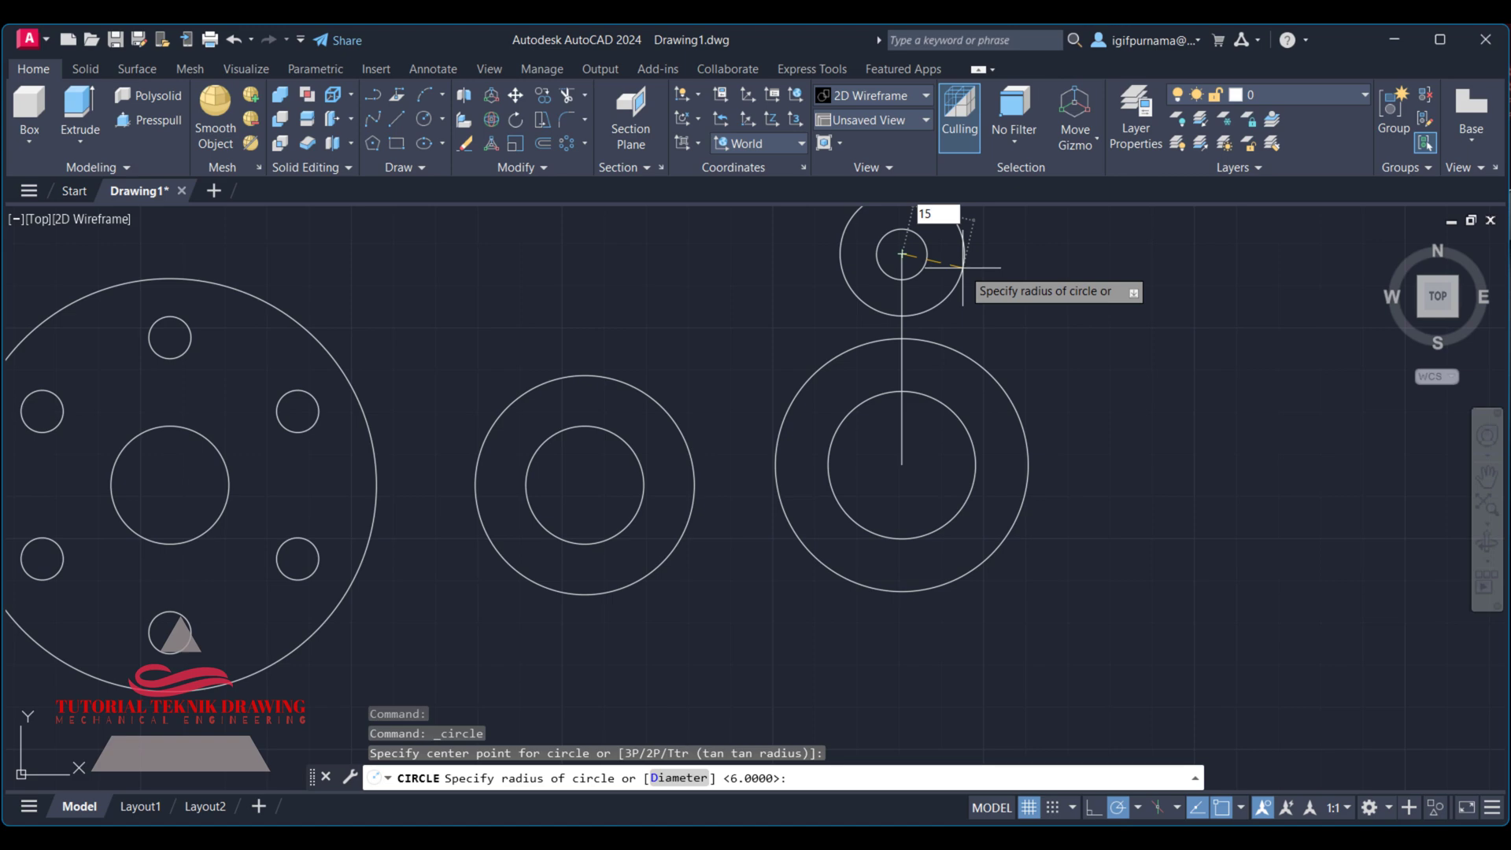
{"action": "key", "text": "Return"}
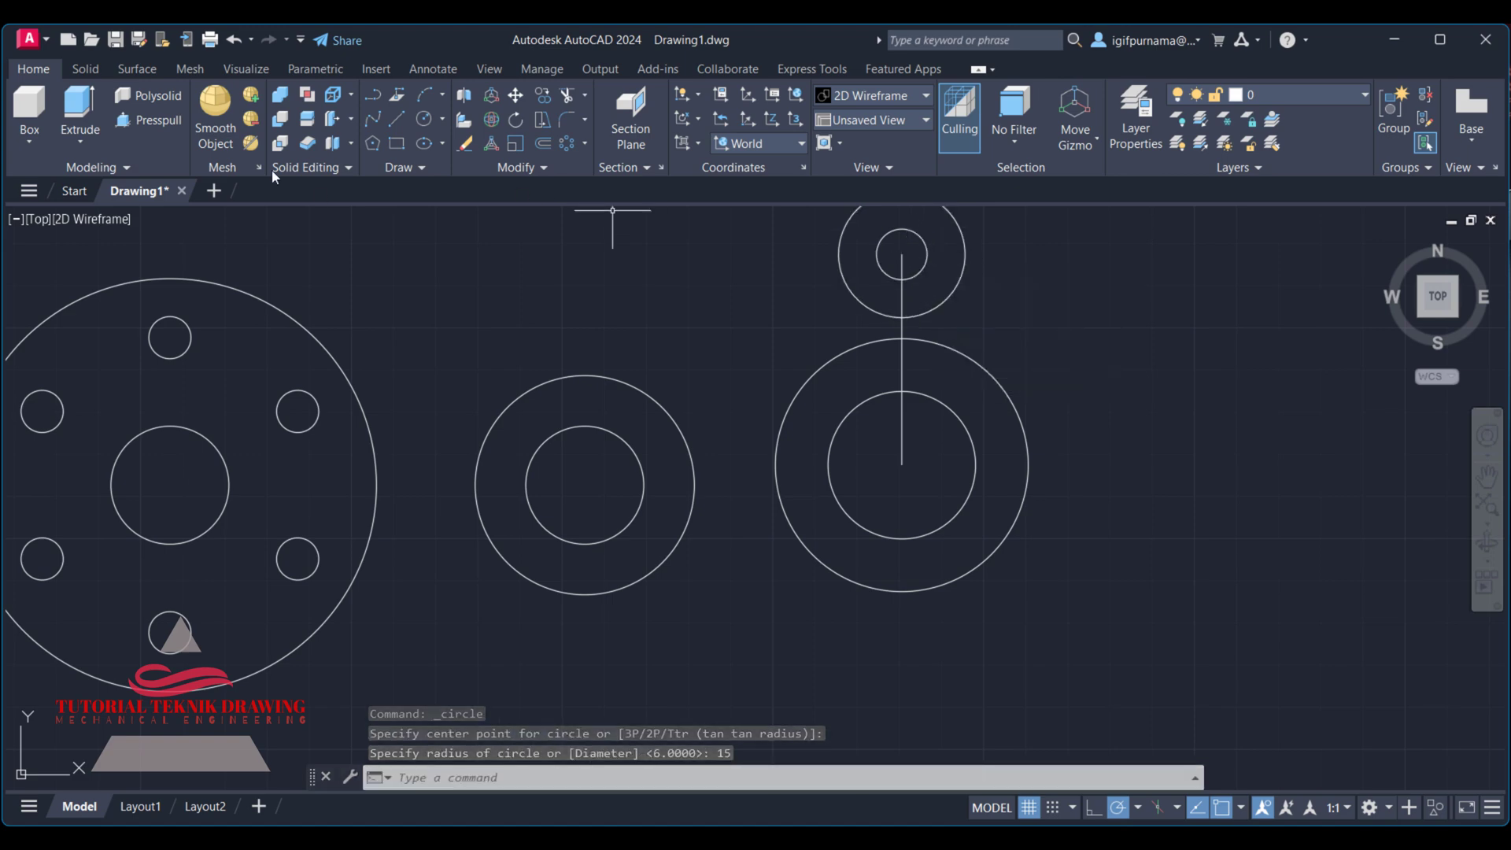
Step: Draw a horizontal line from the radius 30 circle's right edge to its centre
{"action": "left_click", "coordinate": [395, 126]}
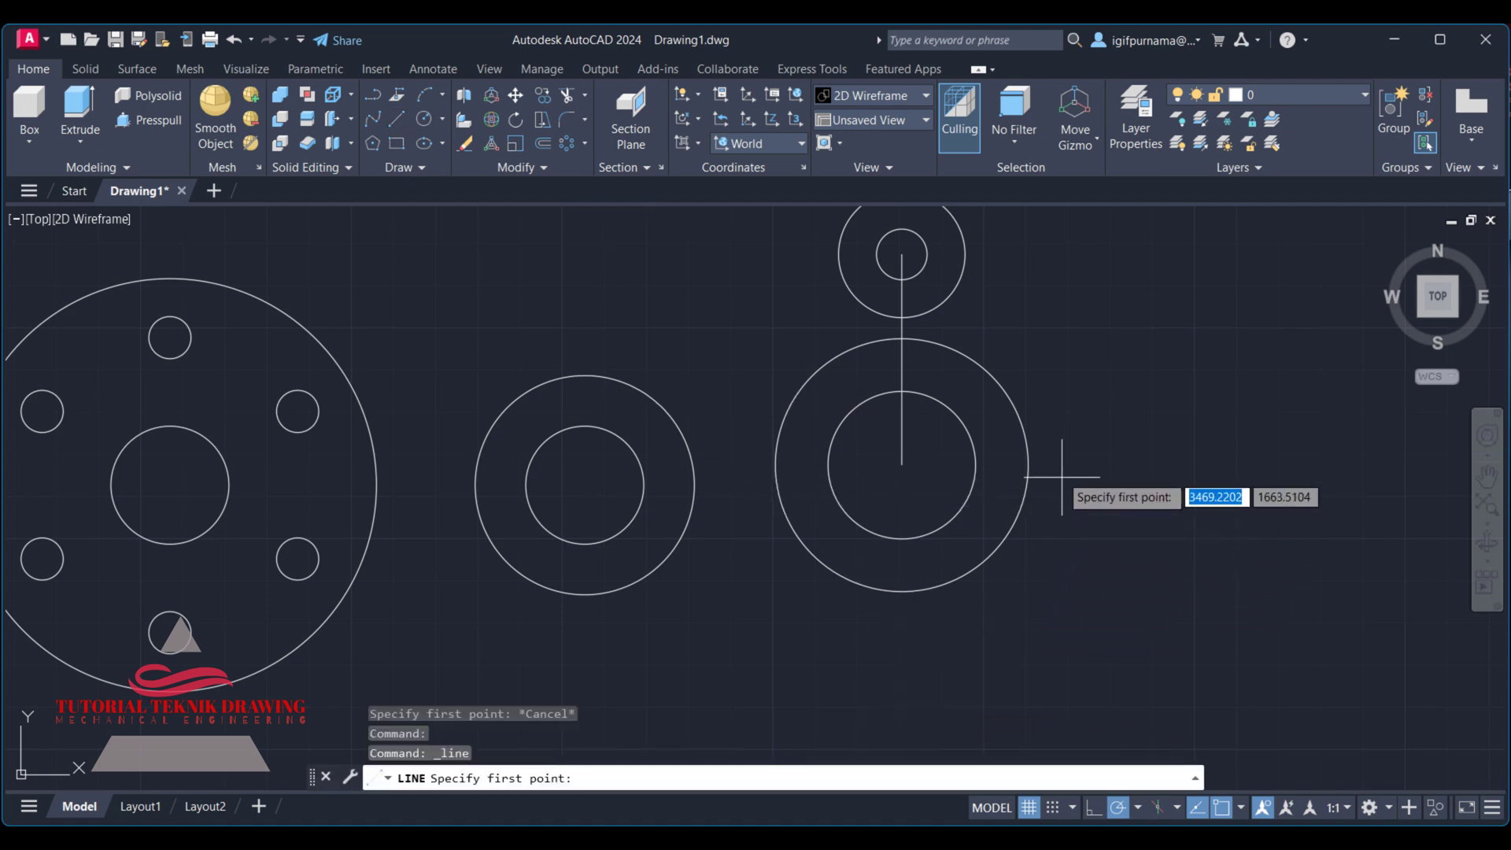
{"action": "left_click", "coordinate": [1029, 465]}
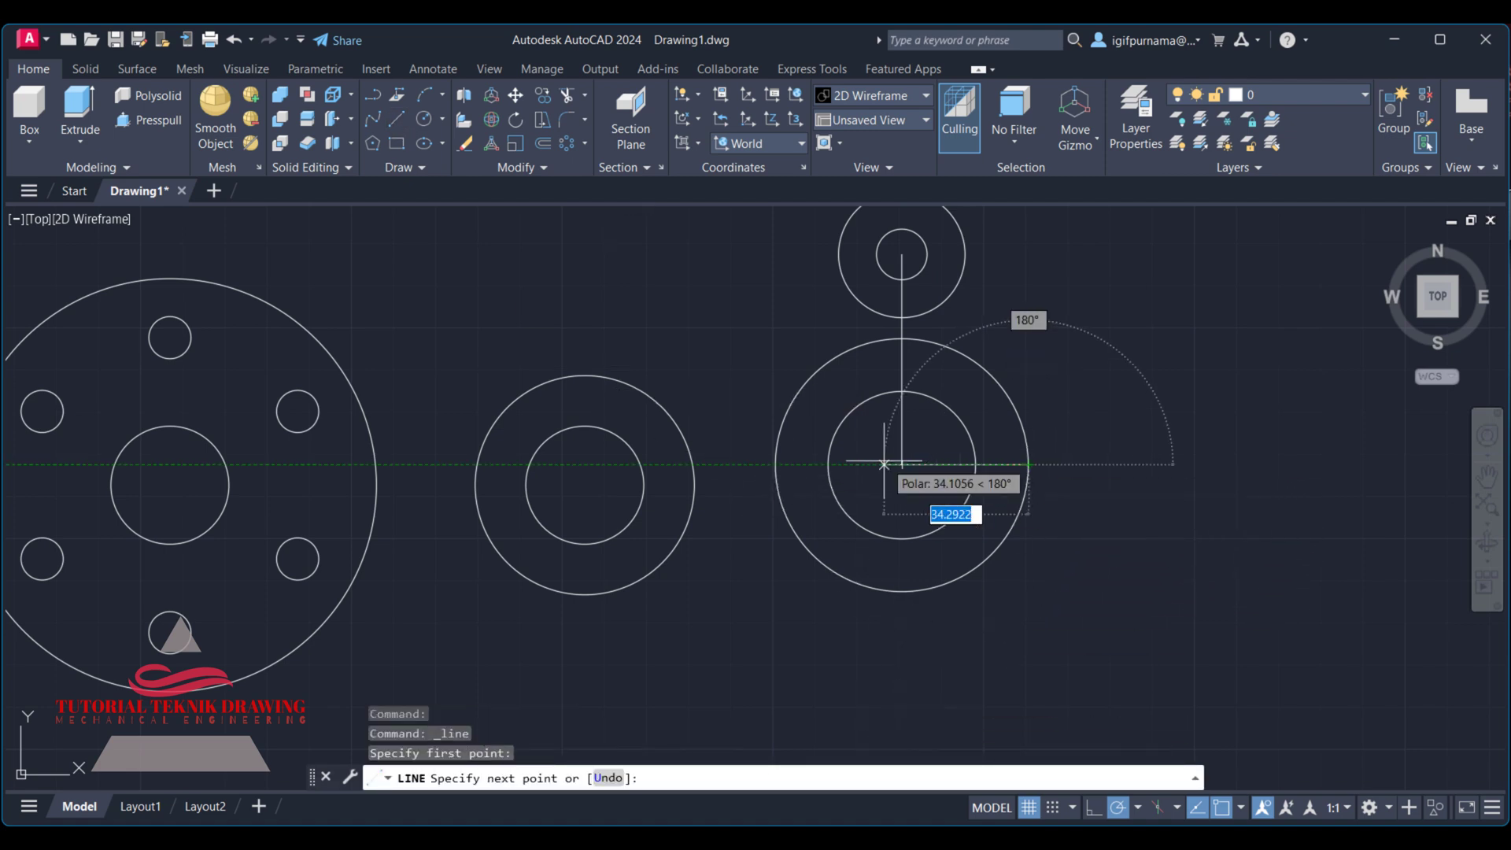
{"action": "right_click", "coordinate": [902, 465]}
{"action": "left_click", "coordinate": [926, 487]}
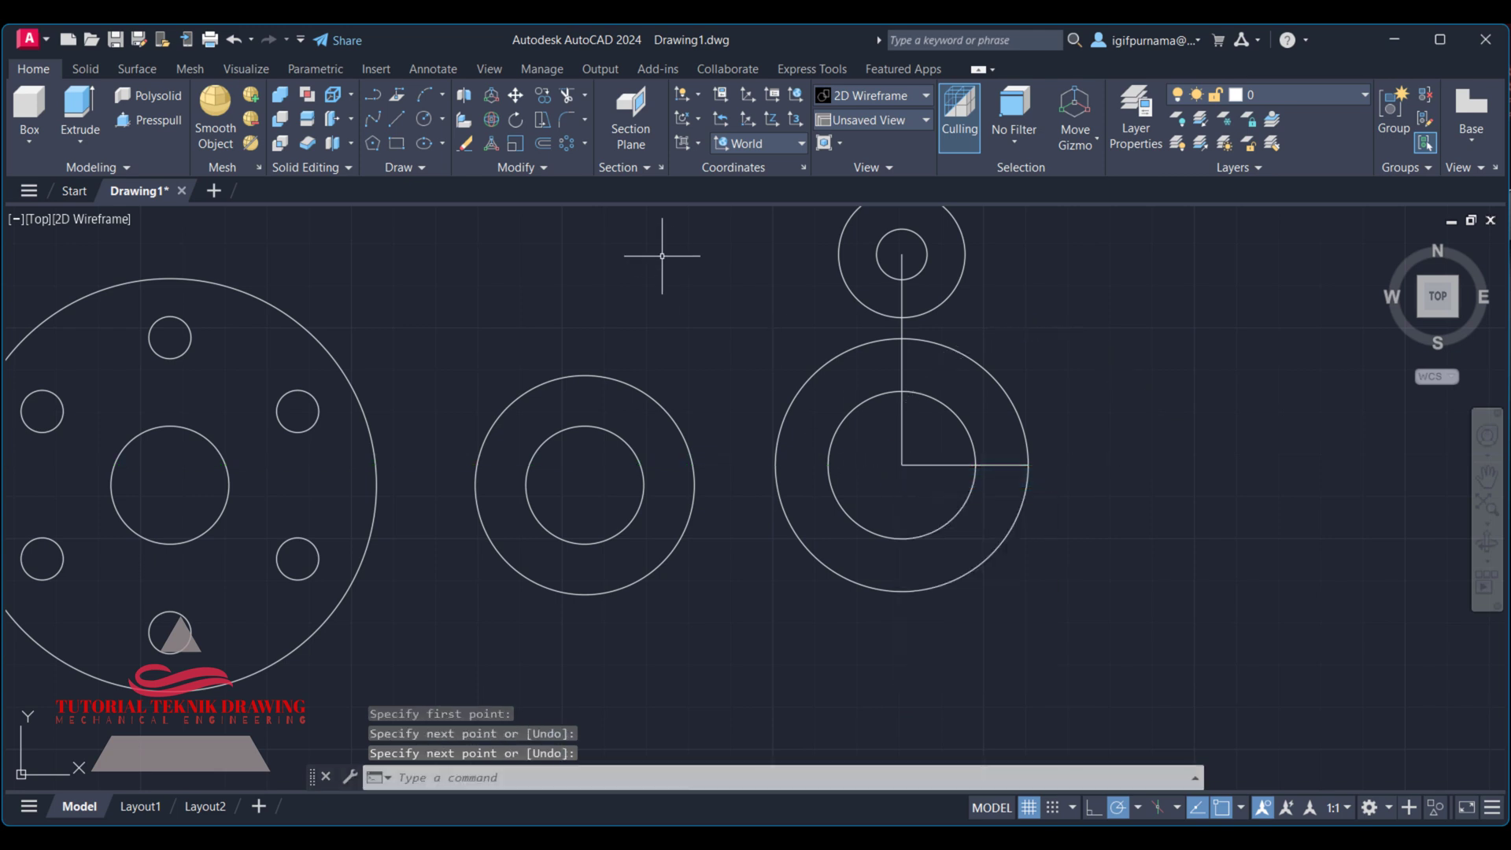
{"action": "left_click", "coordinate": [552, 168]}
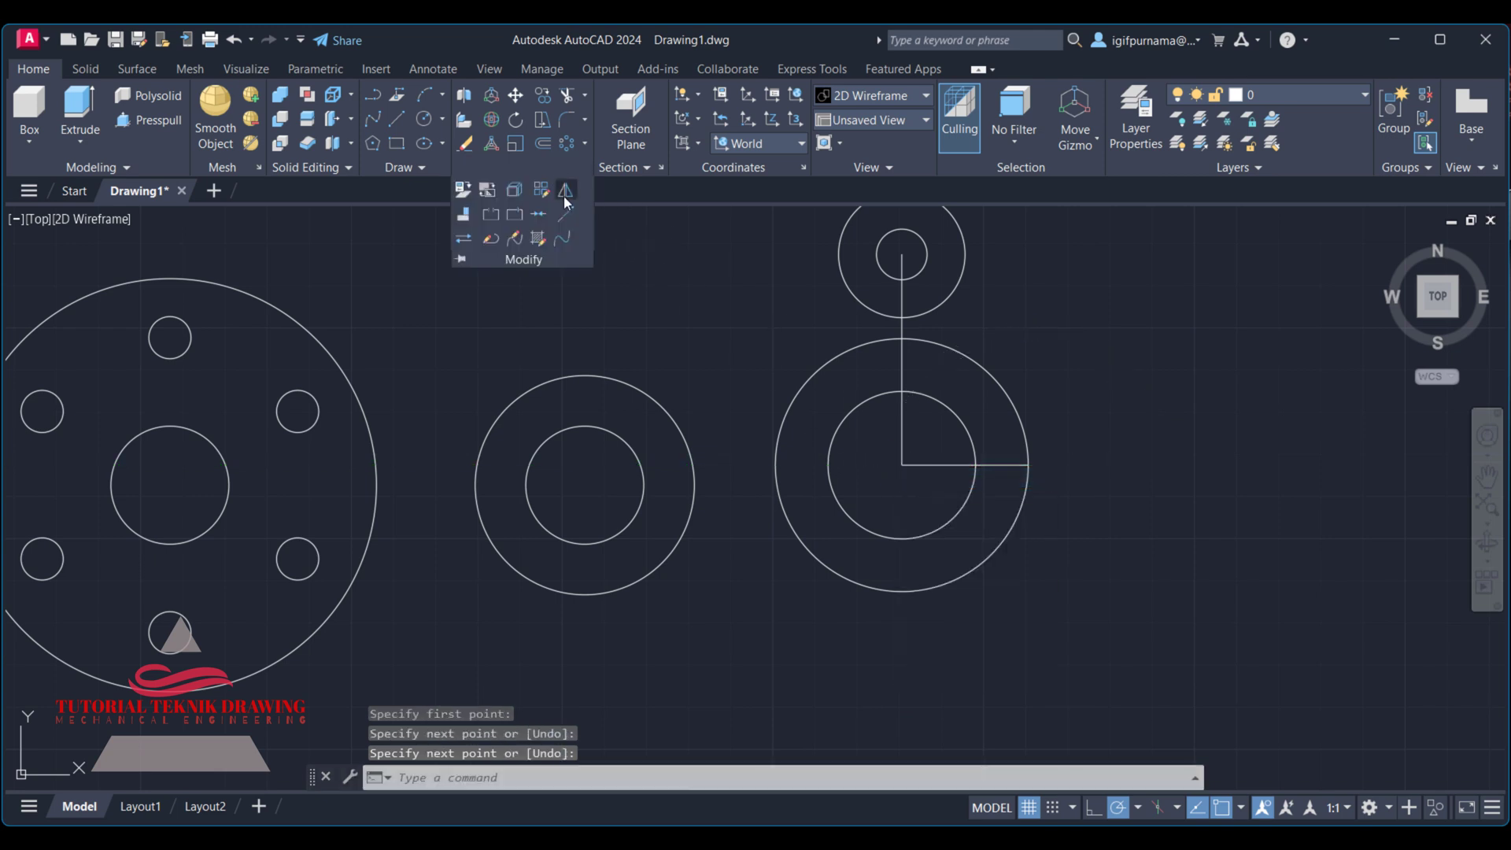
Step: Mirror the radius 6 and 15 circles across the horizontal line, keeping the originals
{"action": "left_click", "coordinate": [564, 195]}
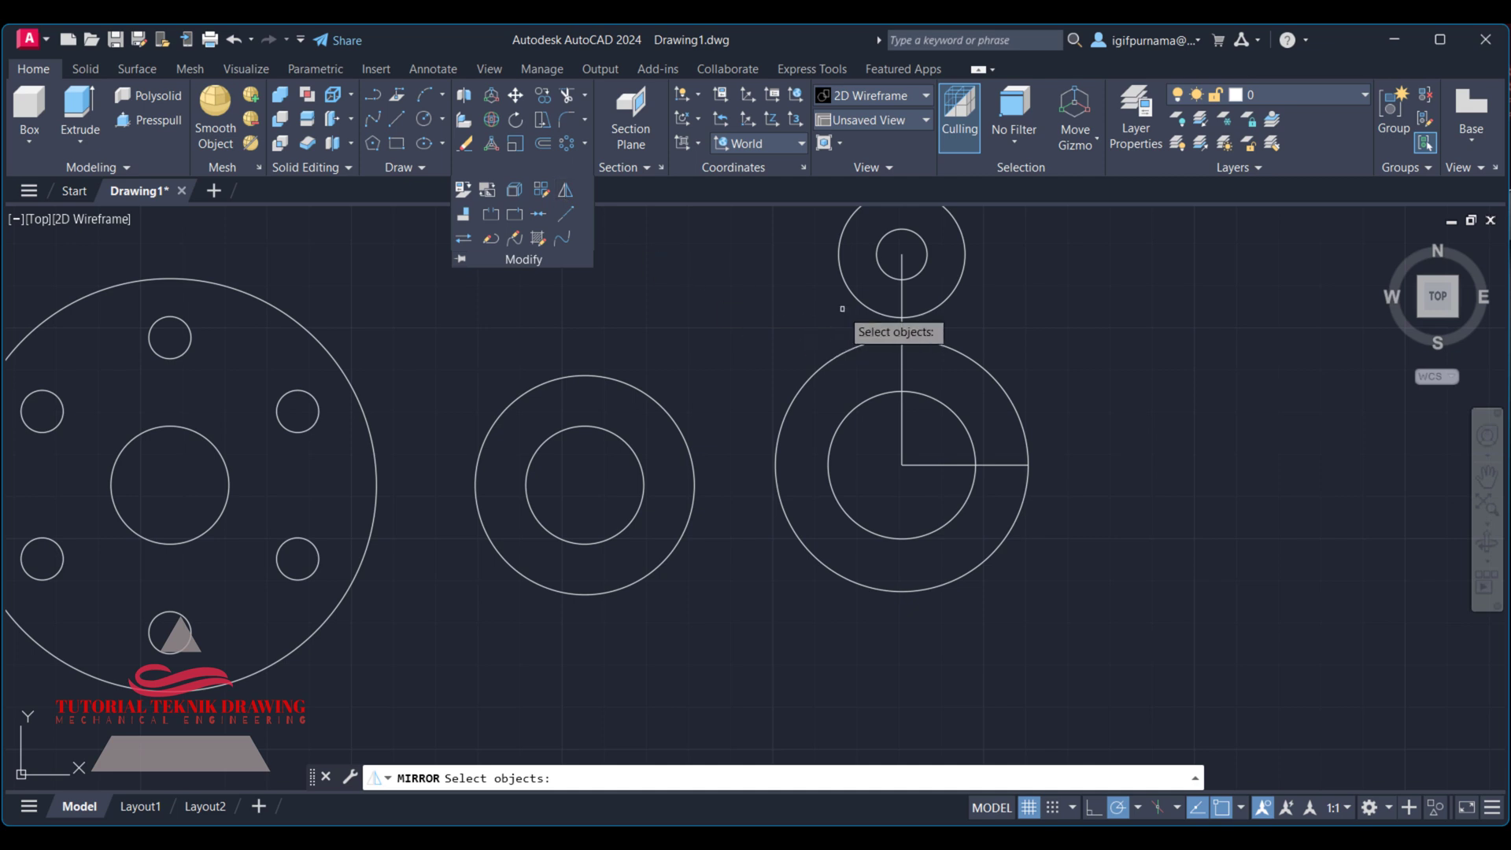
{"action": "left_click", "coordinate": [1010, 272]}
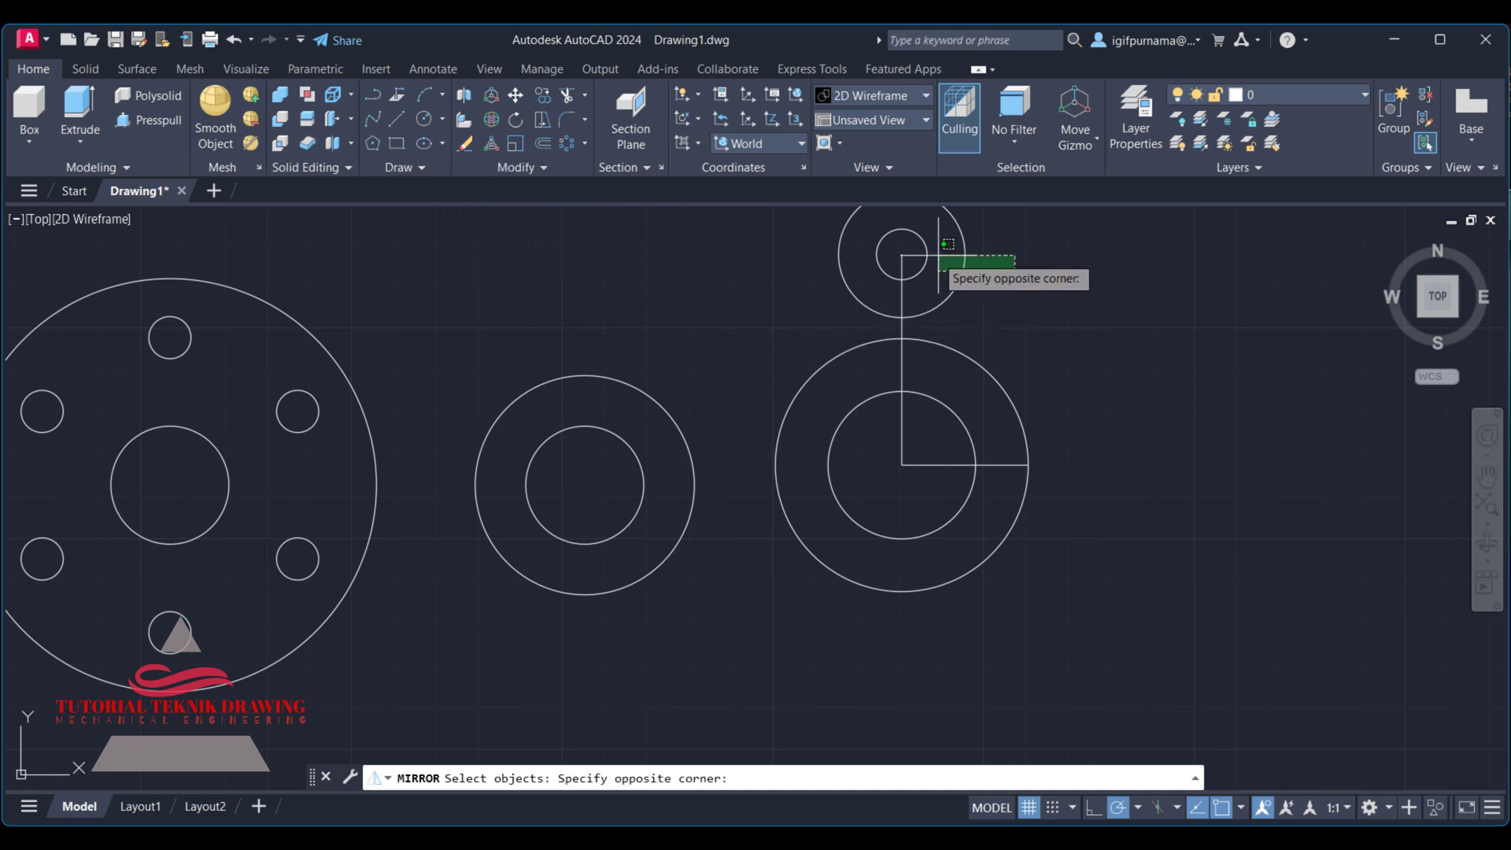
{"action": "left_click", "coordinate": [923, 252]}
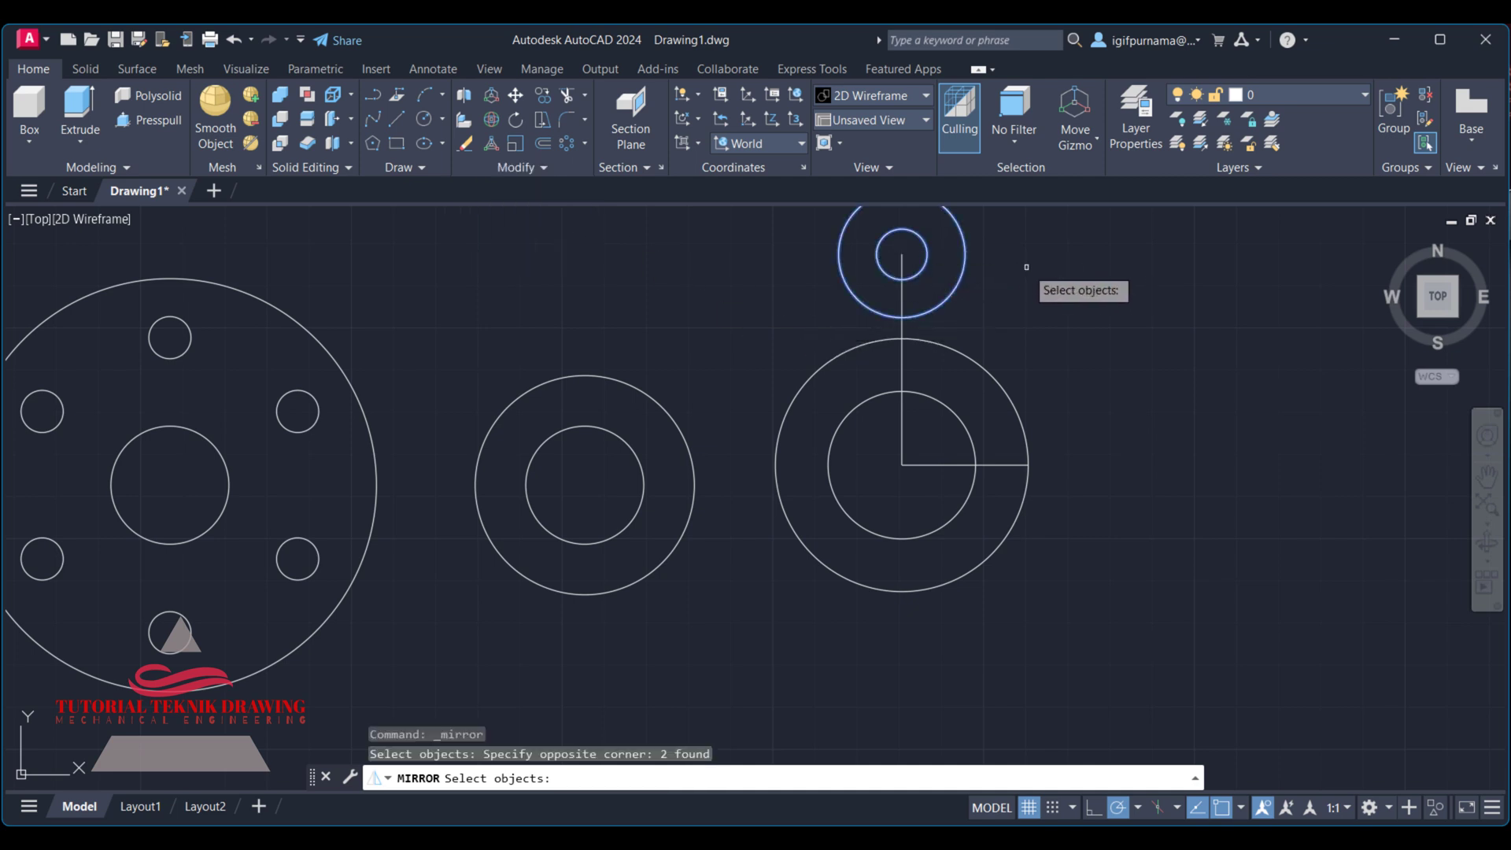
{"action": "key", "text": "Return"}
{"action": "left_click", "coordinate": [1028, 464]}
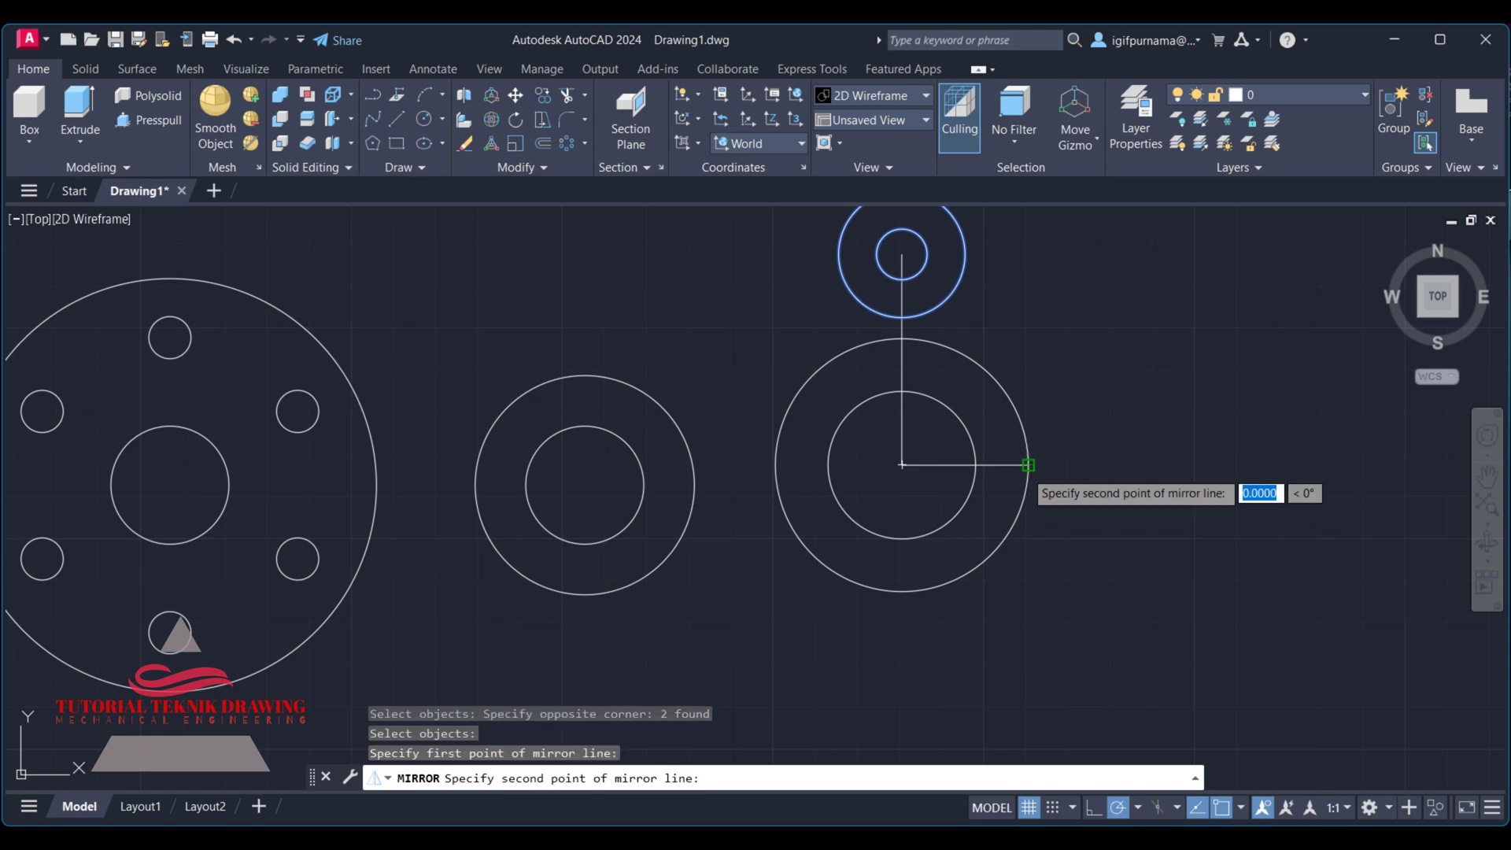
{"action": "left_click", "coordinate": [902, 464]}
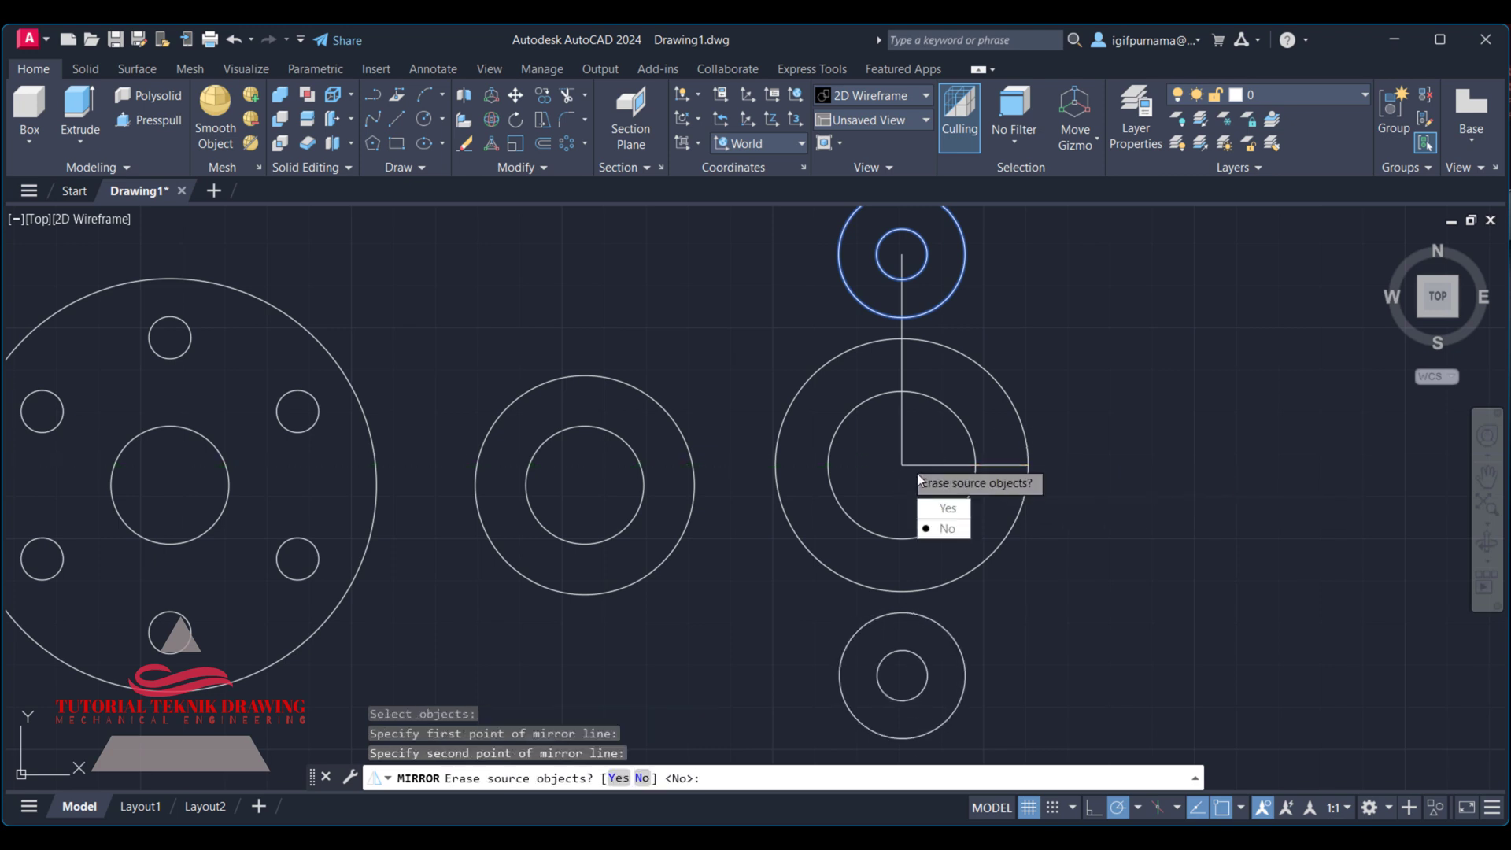
{"action": "left_click", "coordinate": [947, 528]}
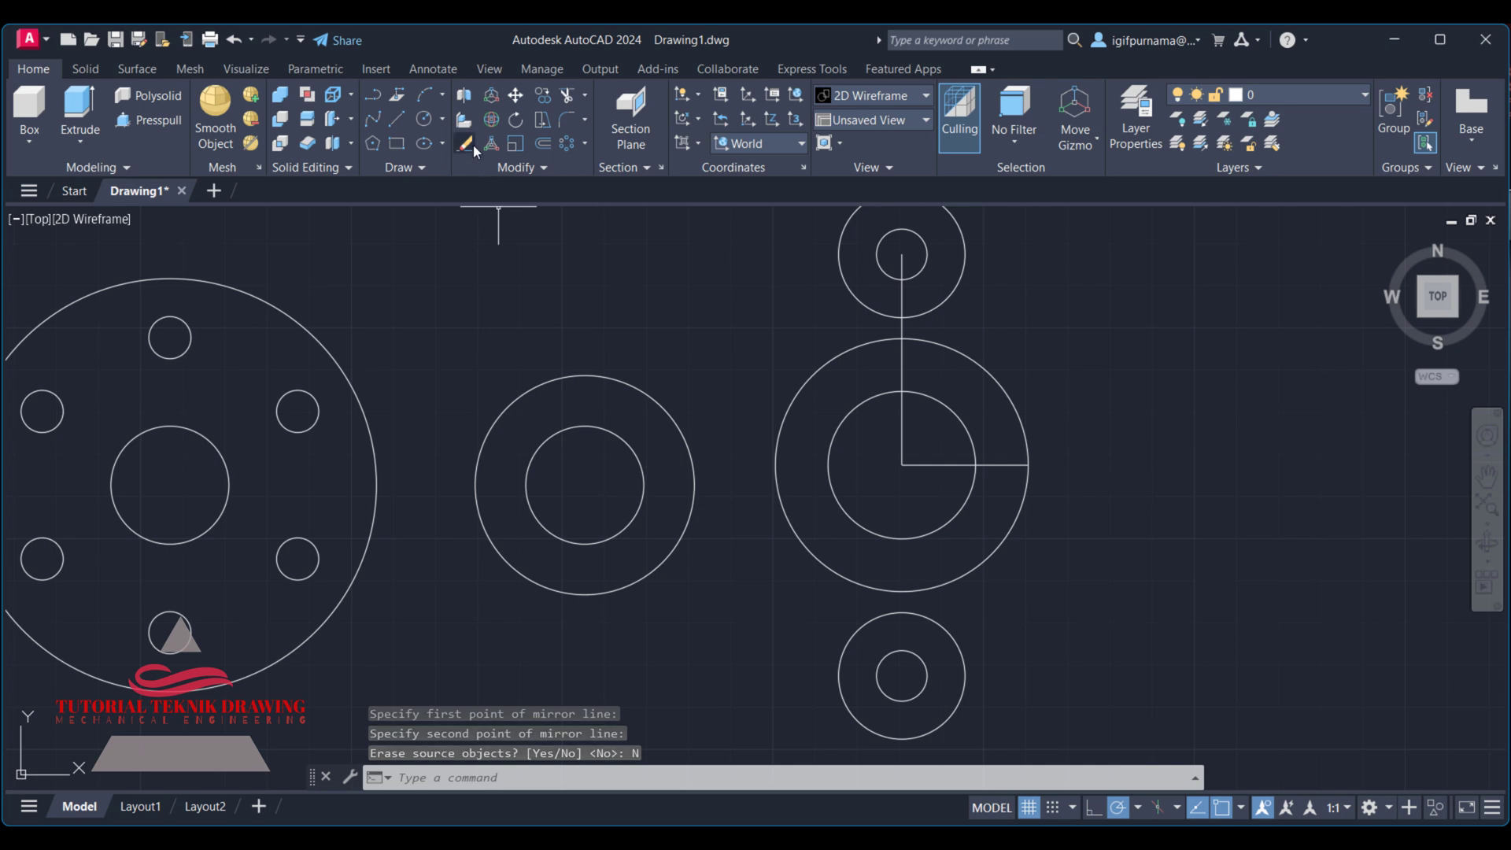
Step: Draw a line from the top radius 15 circle tangent to the radius 30 circle
{"action": "key", "text": "alt+Tab"}
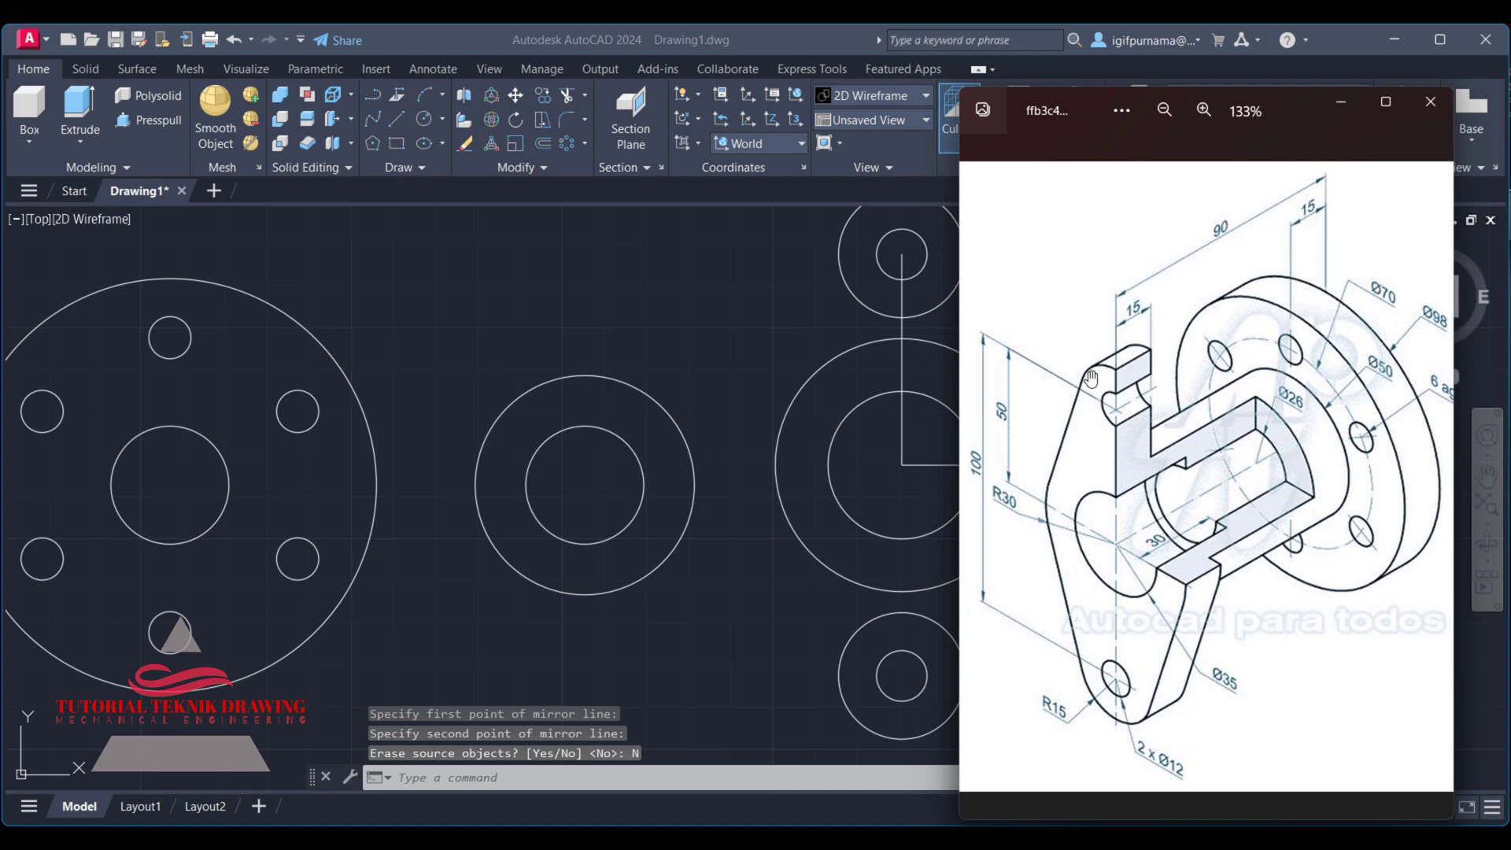
{"action": "left_click", "coordinate": [750, 282]}
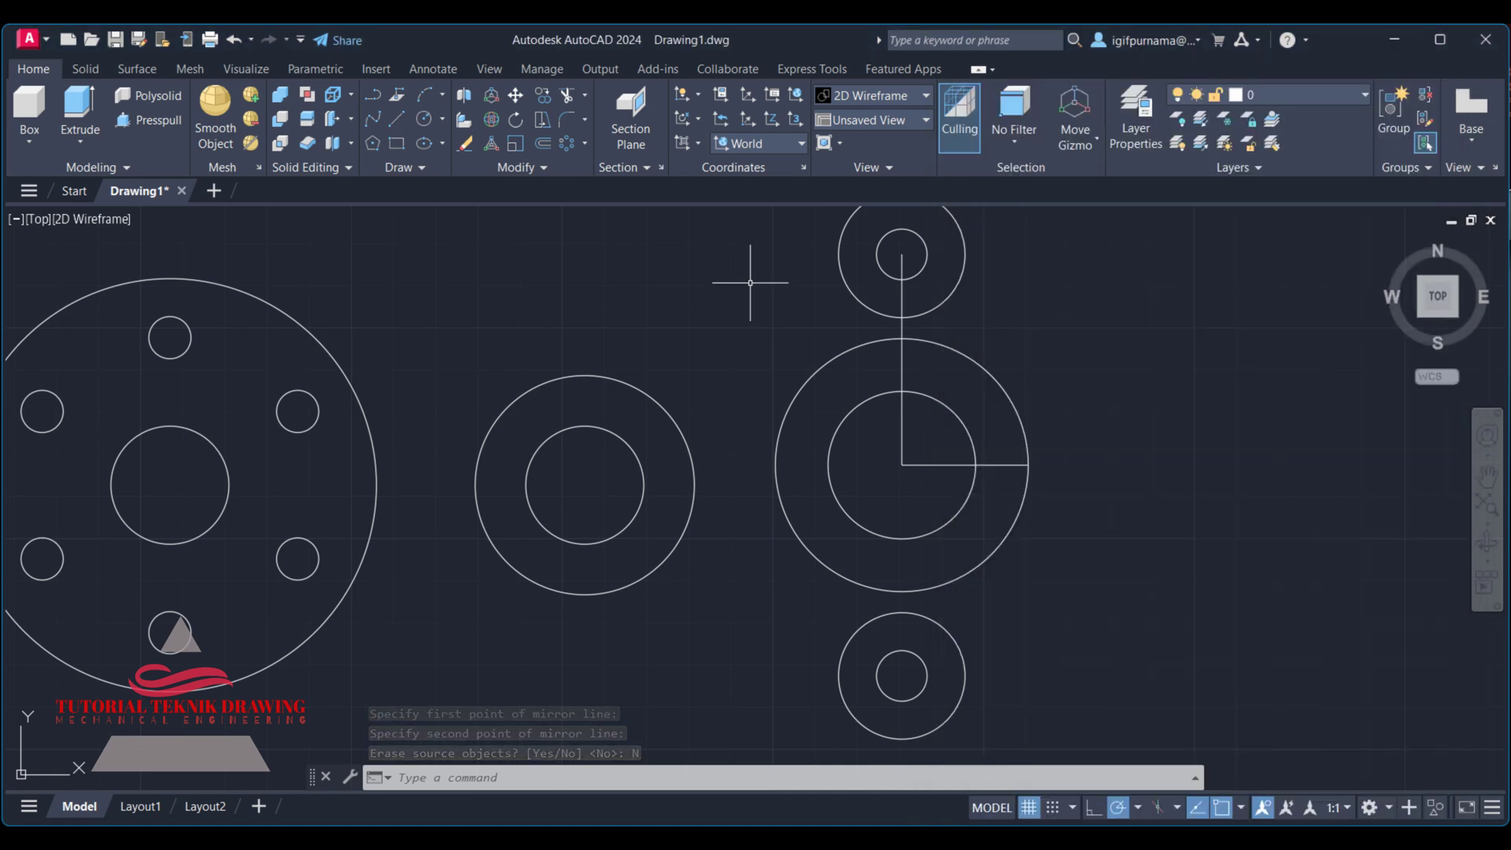
{"action": "type", "text": "l"}
{"action": "key", "text": "Return"}
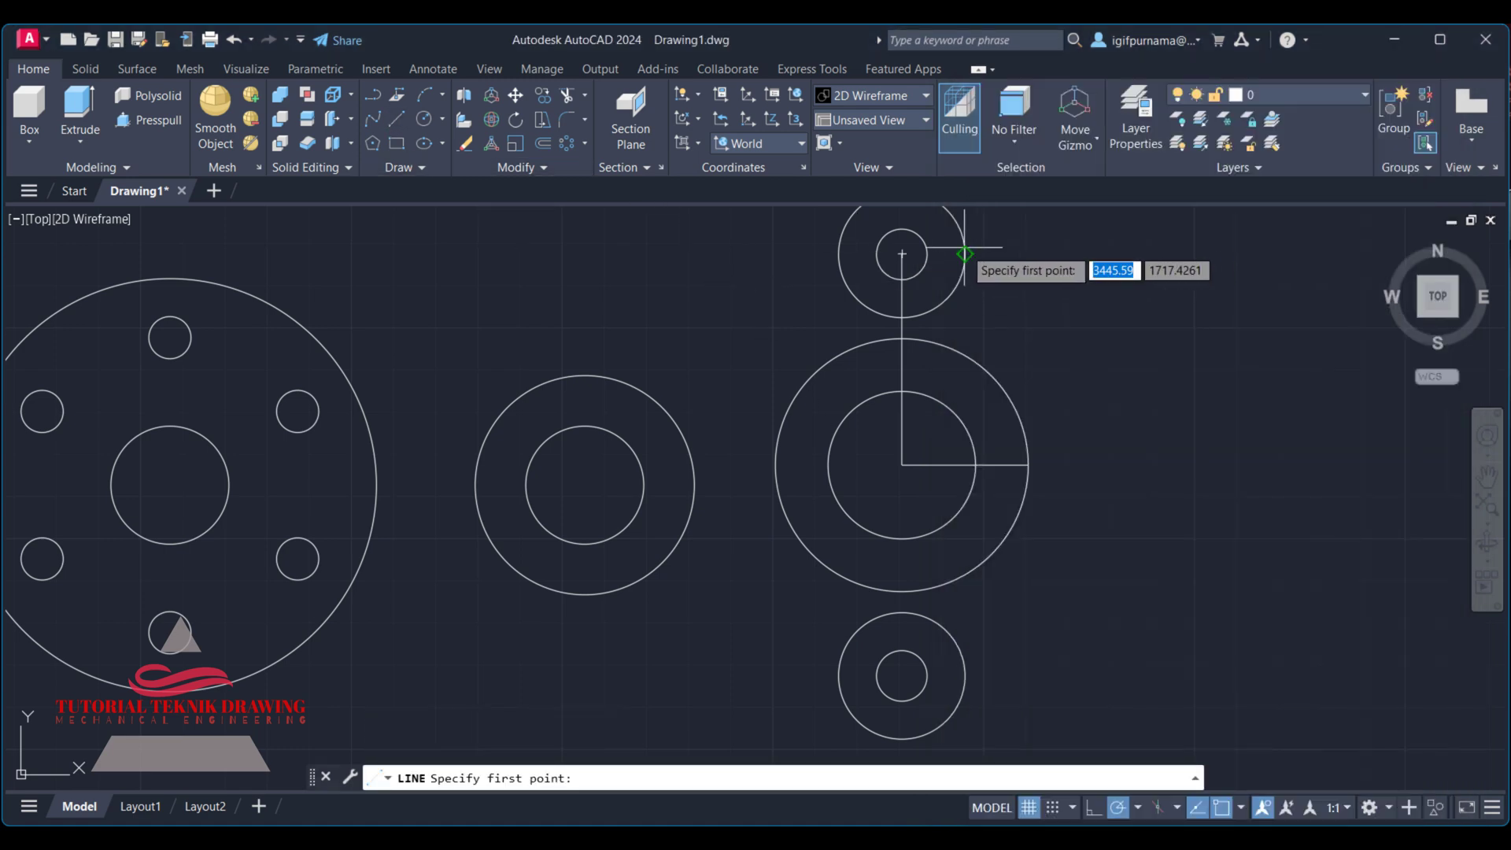
{"action": "left_click", "coordinate": [964, 254]}
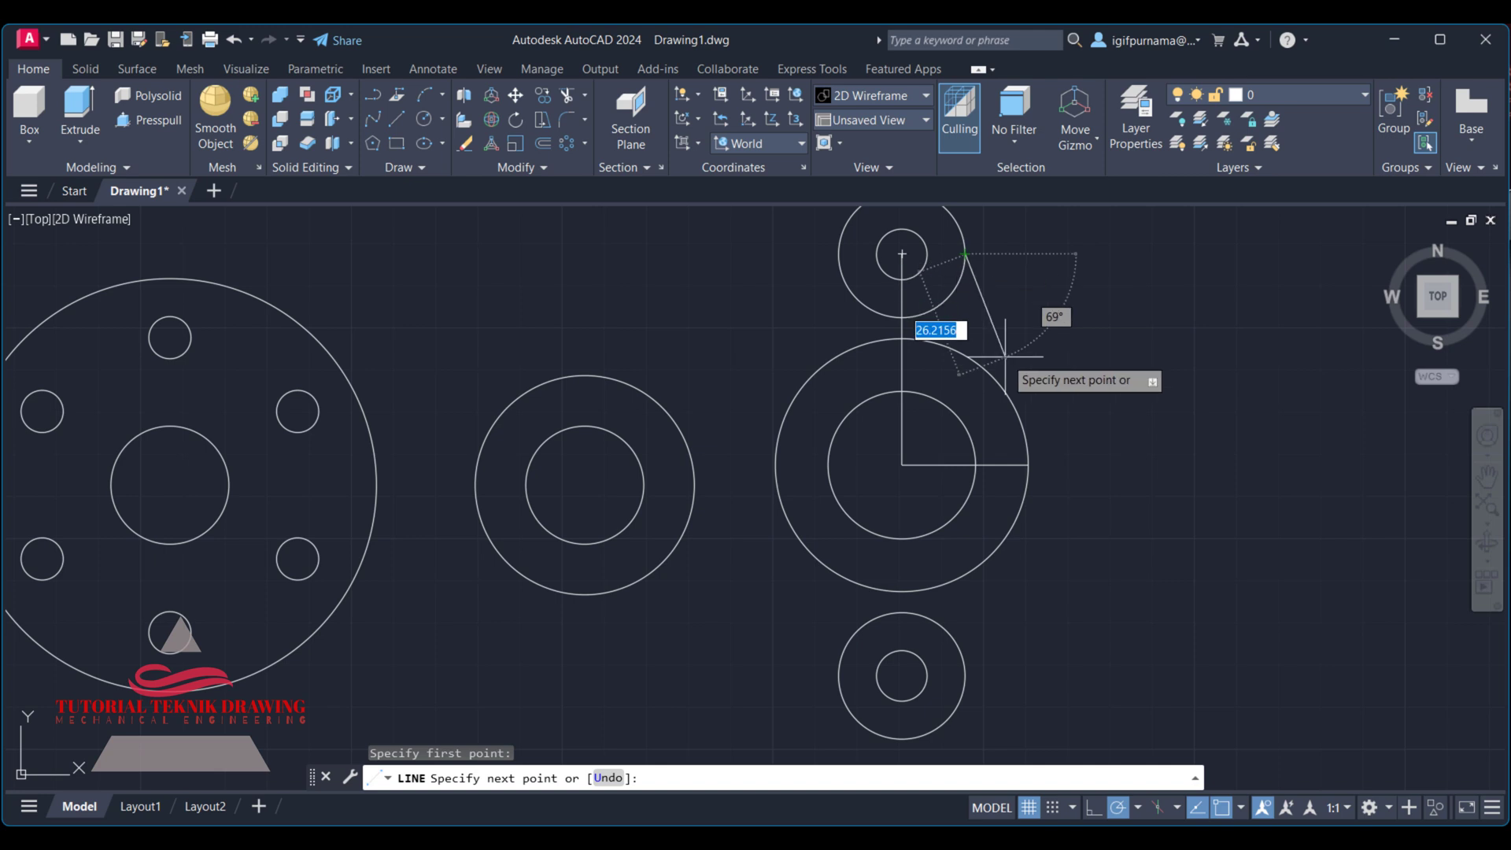
{"action": "left_click", "coordinate": [1022, 423]}
{"action": "right_click", "coordinate": [1024, 418]}
{"action": "left_click", "coordinate": [1053, 431]}
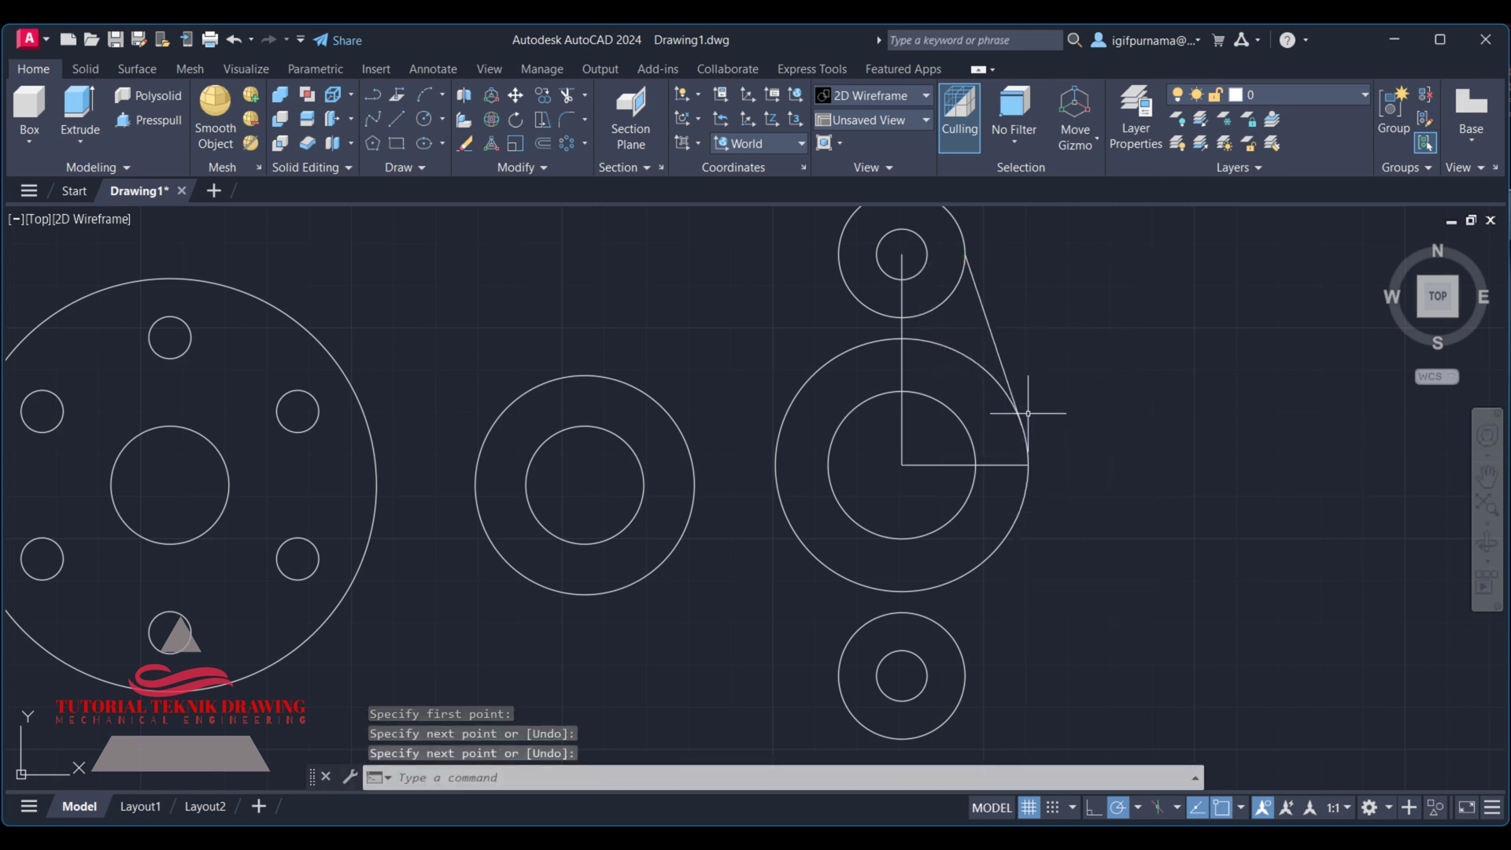
Step: Mirror the tangent line about the vertical axis, keeping the original
{"action": "left_click", "coordinate": [559, 168]}
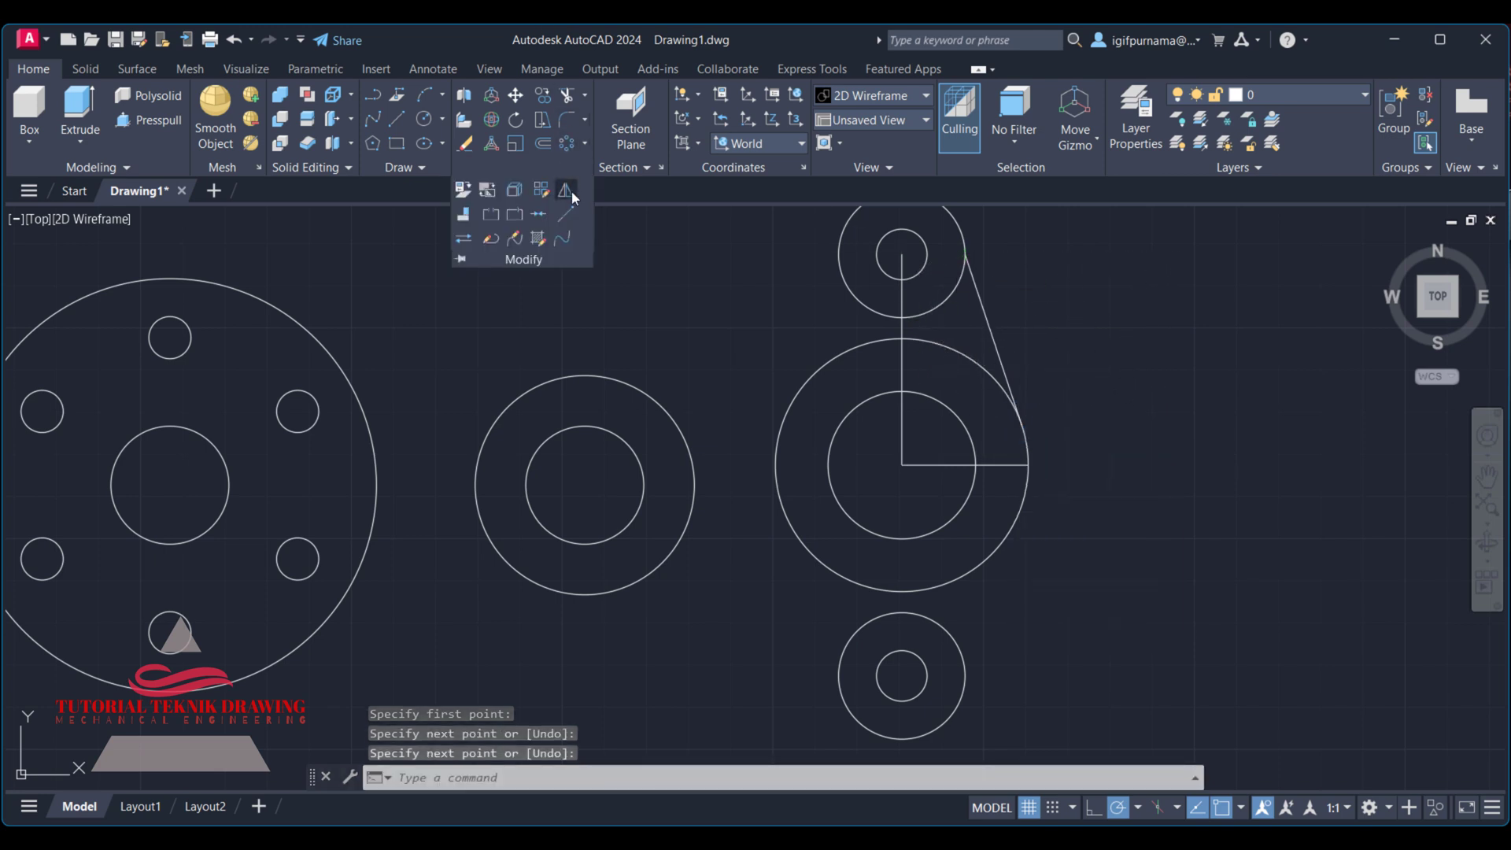
{"action": "left_click", "coordinate": [565, 190]}
{"action": "left_click", "coordinate": [984, 307]}
{"action": "key", "text": "Return"}
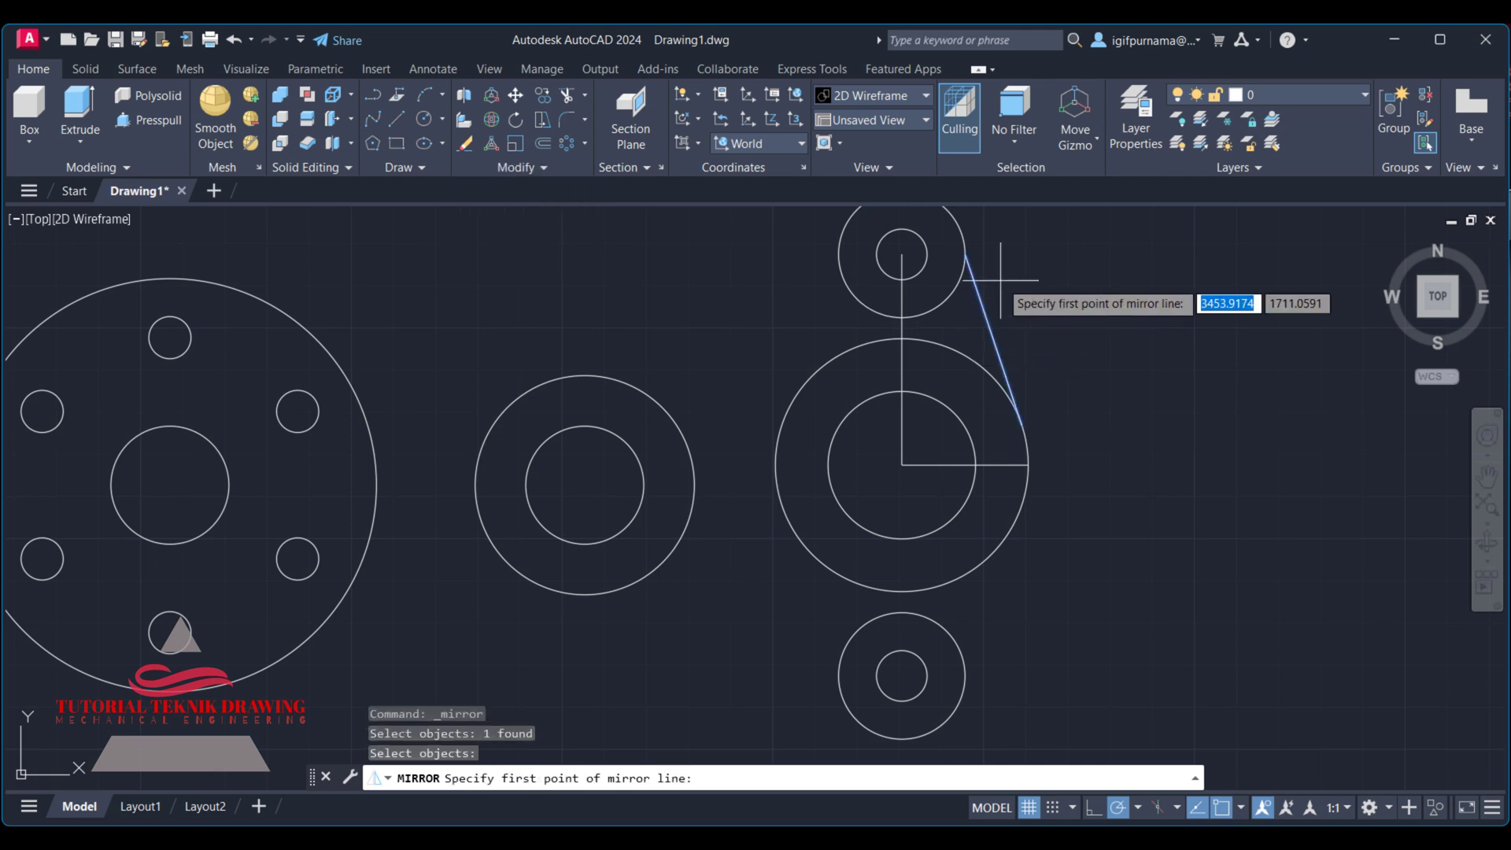
{"action": "left_click", "coordinate": [901, 254]}
{"action": "left_click", "coordinate": [901, 465]}
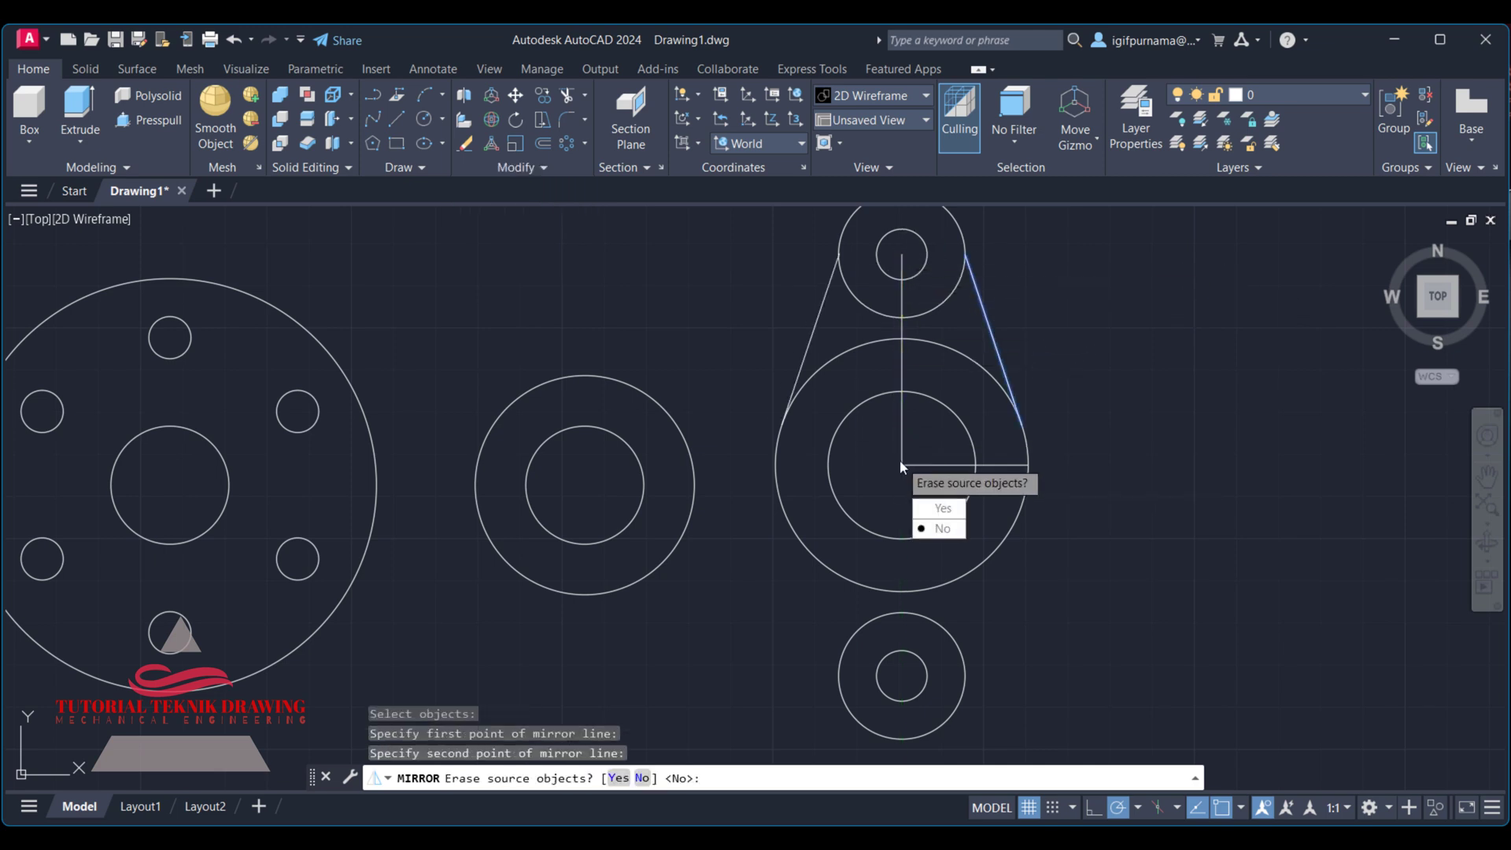
{"action": "left_click", "coordinate": [942, 528]}
Step: Mirror both tangent lines about the horizontal axis, keeping the originals
{"action": "left_click", "coordinate": [553, 170]}
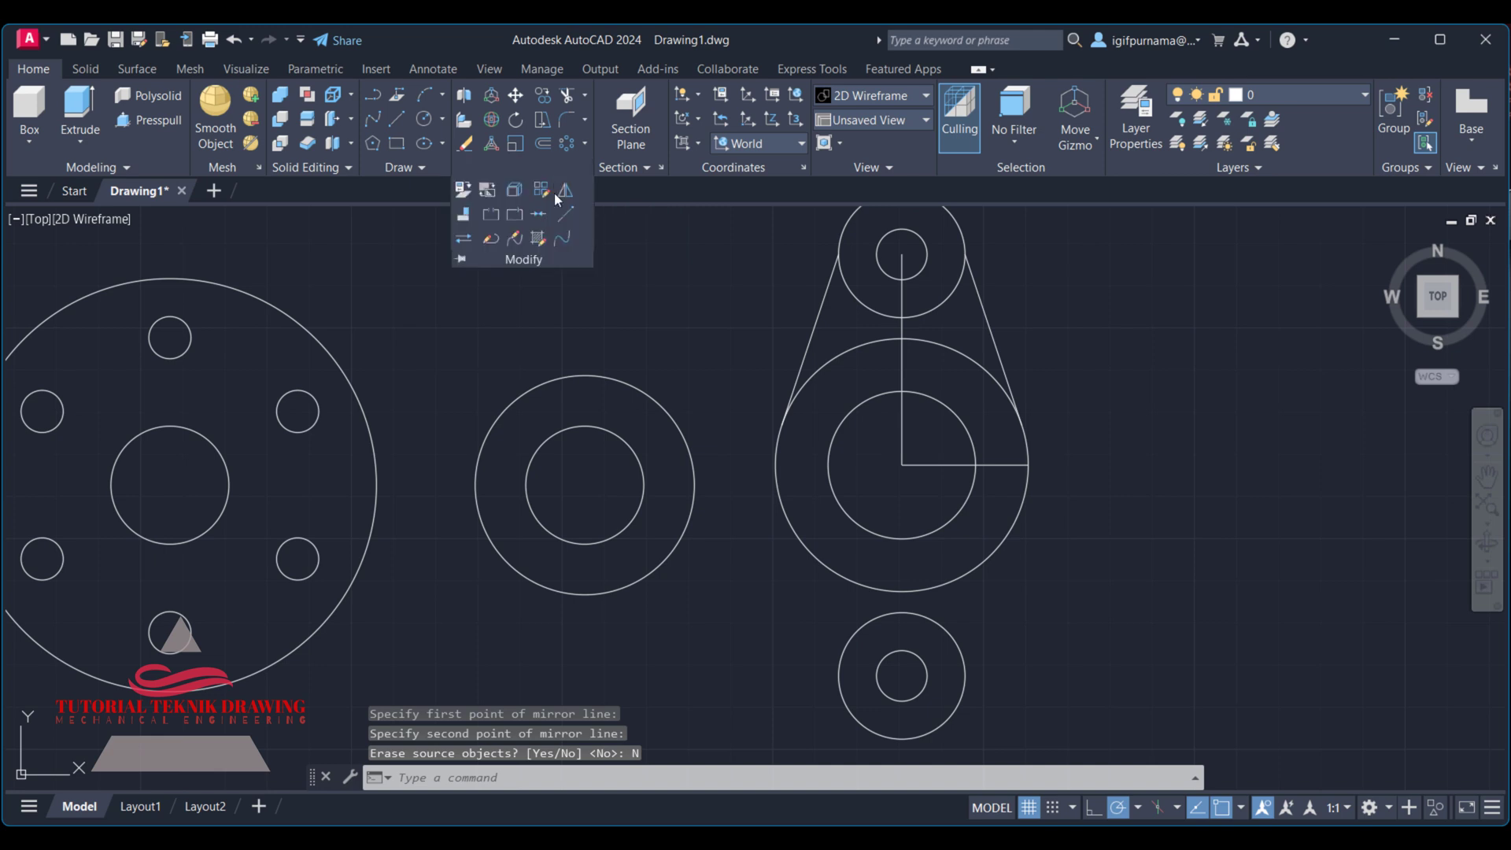
{"action": "left_click", "coordinate": [564, 191]}
{"action": "left_click", "coordinate": [1016, 339]}
{"action": "left_click", "coordinate": [956, 307]}
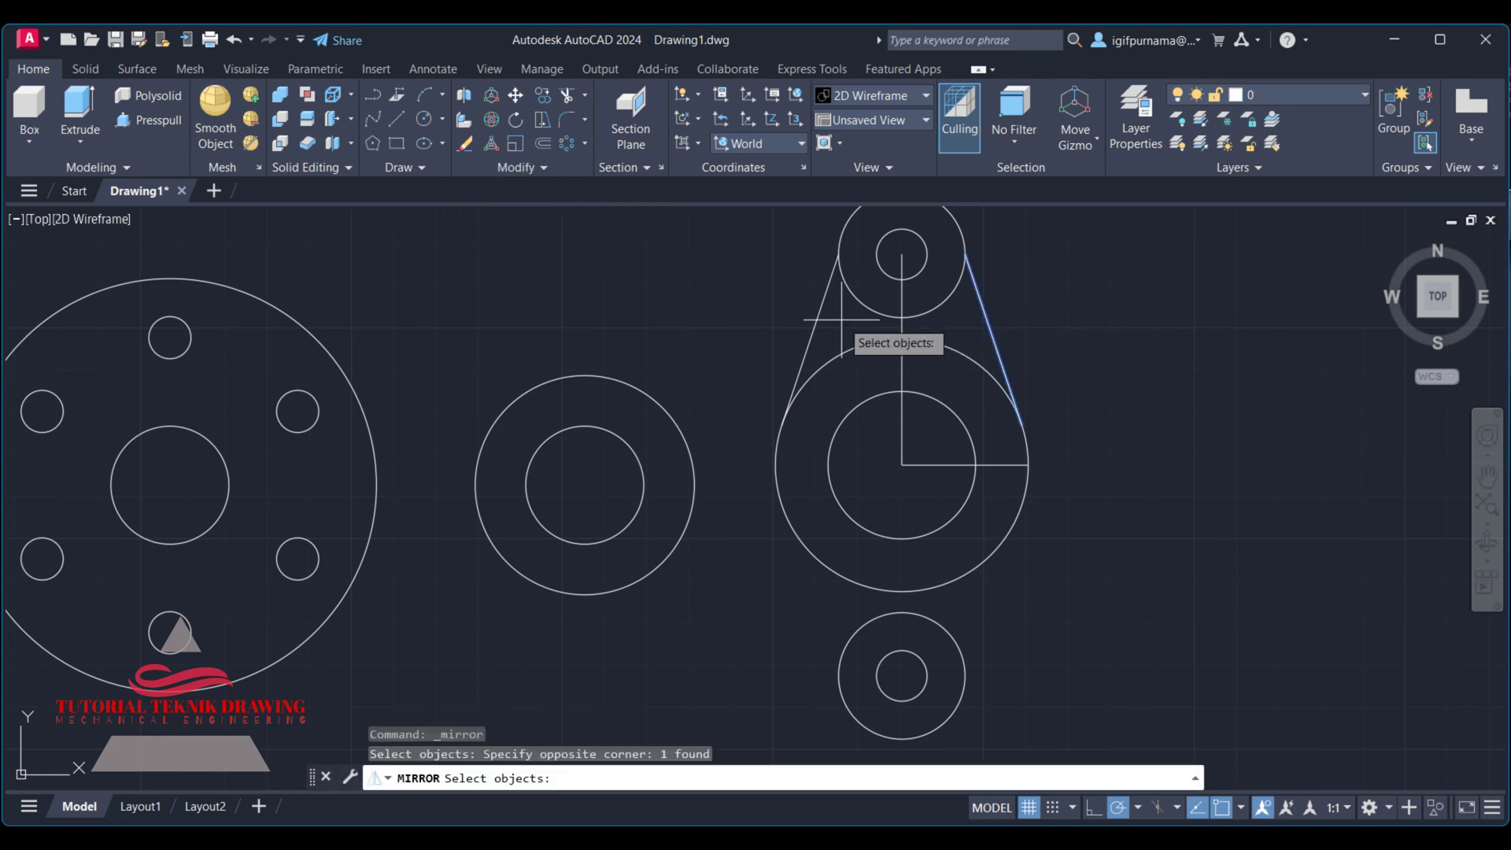
{"action": "left_click", "coordinate": [858, 347]}
{"action": "left_click", "coordinate": [803, 299]}
{"action": "key", "text": "Return"}
{"action": "left_click", "coordinate": [1028, 465]}
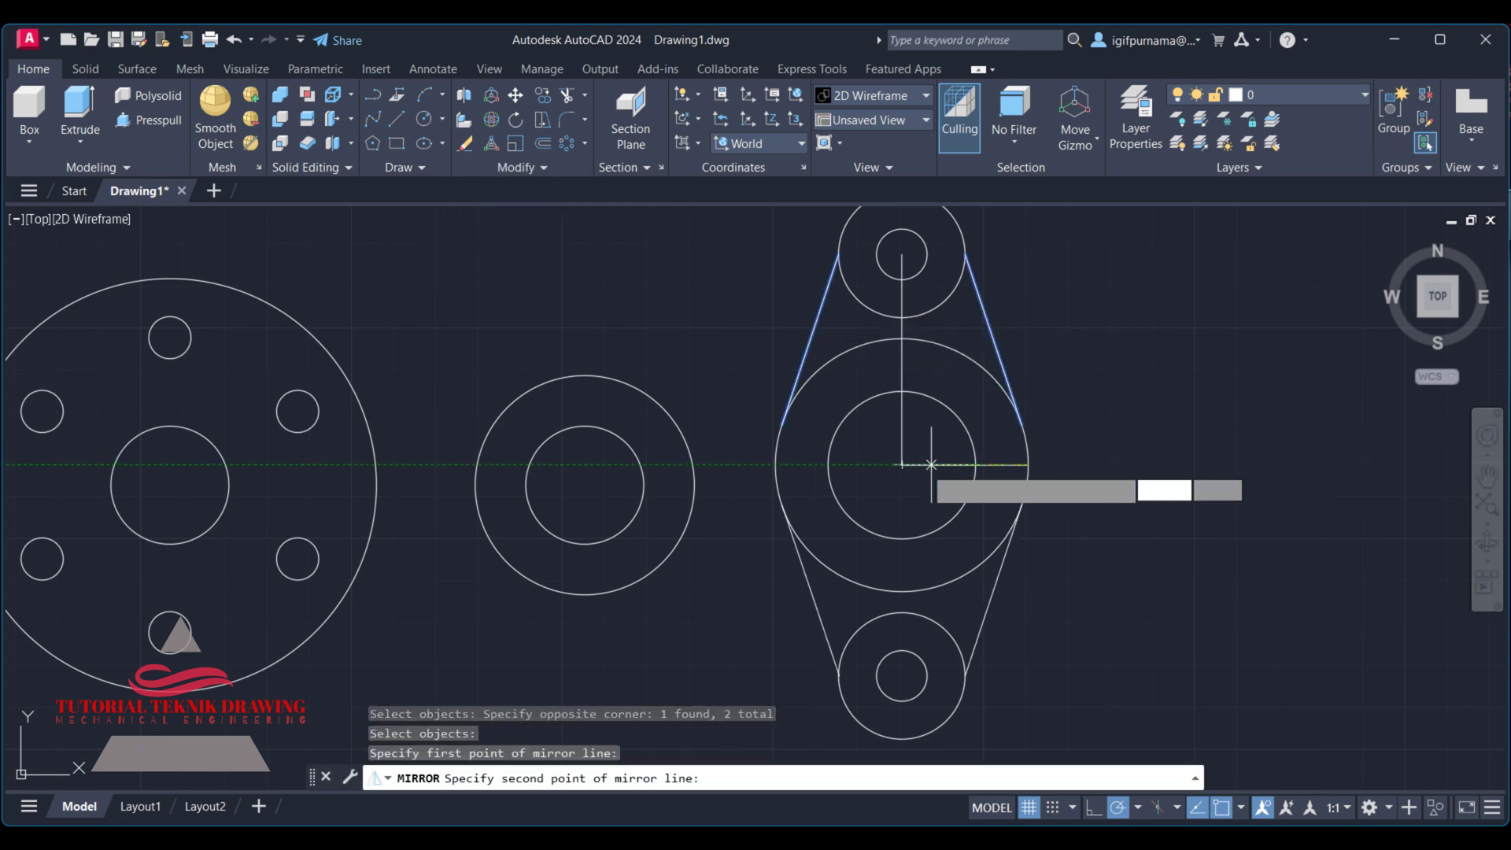
{"action": "left_click", "coordinate": [902, 465]}
{"action": "right_click", "coordinate": [907, 467]}
{"action": "left_click", "coordinate": [929, 476]}
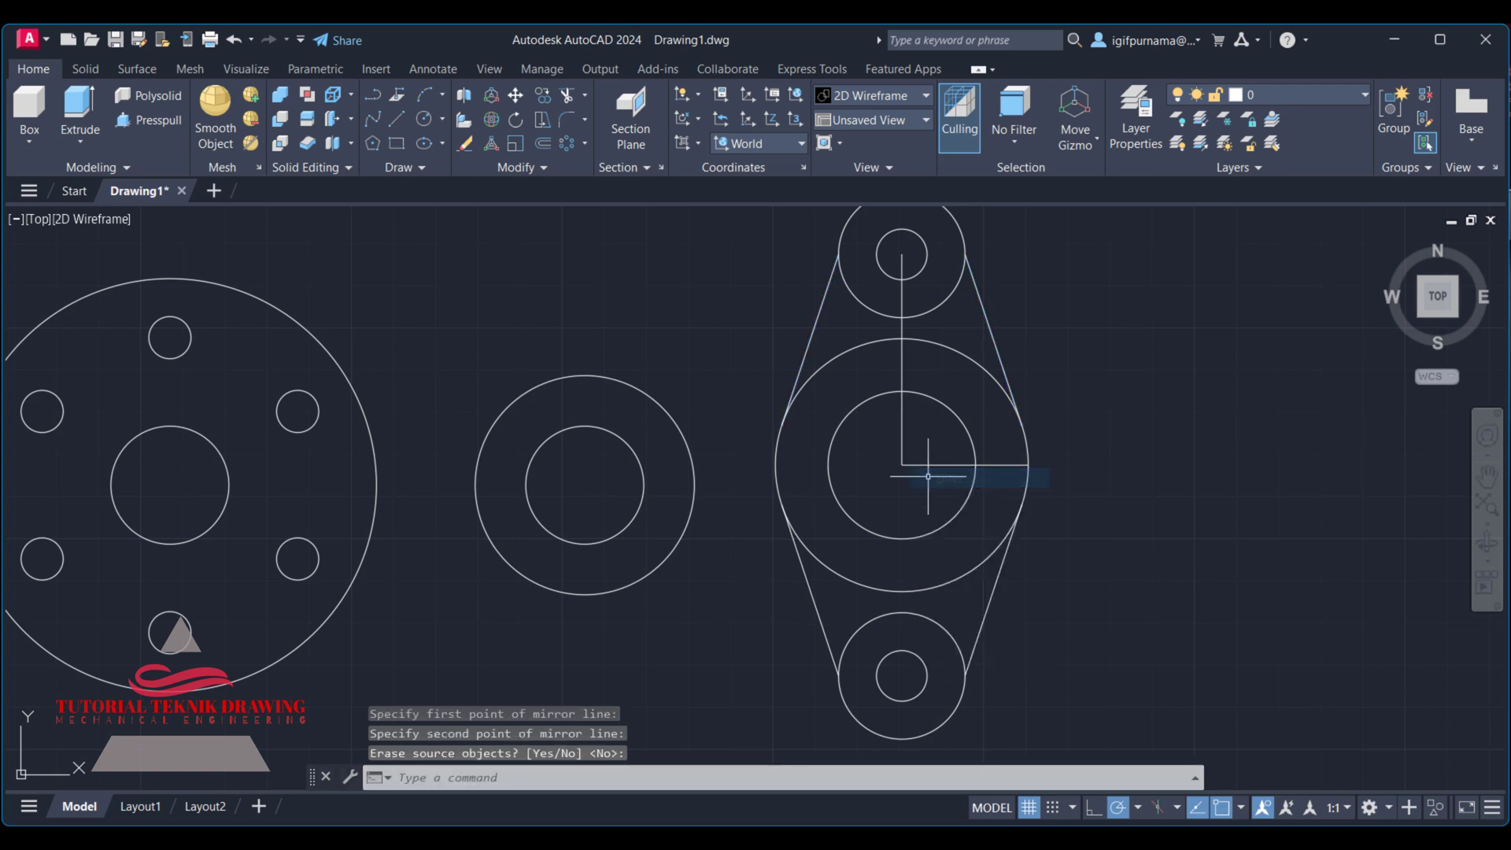
Step: Trim the large, top and bottom circle arcs lying between the tangent lines
{"action": "left_click", "coordinate": [564, 96]}
{"action": "left_click", "coordinate": [869, 344]}
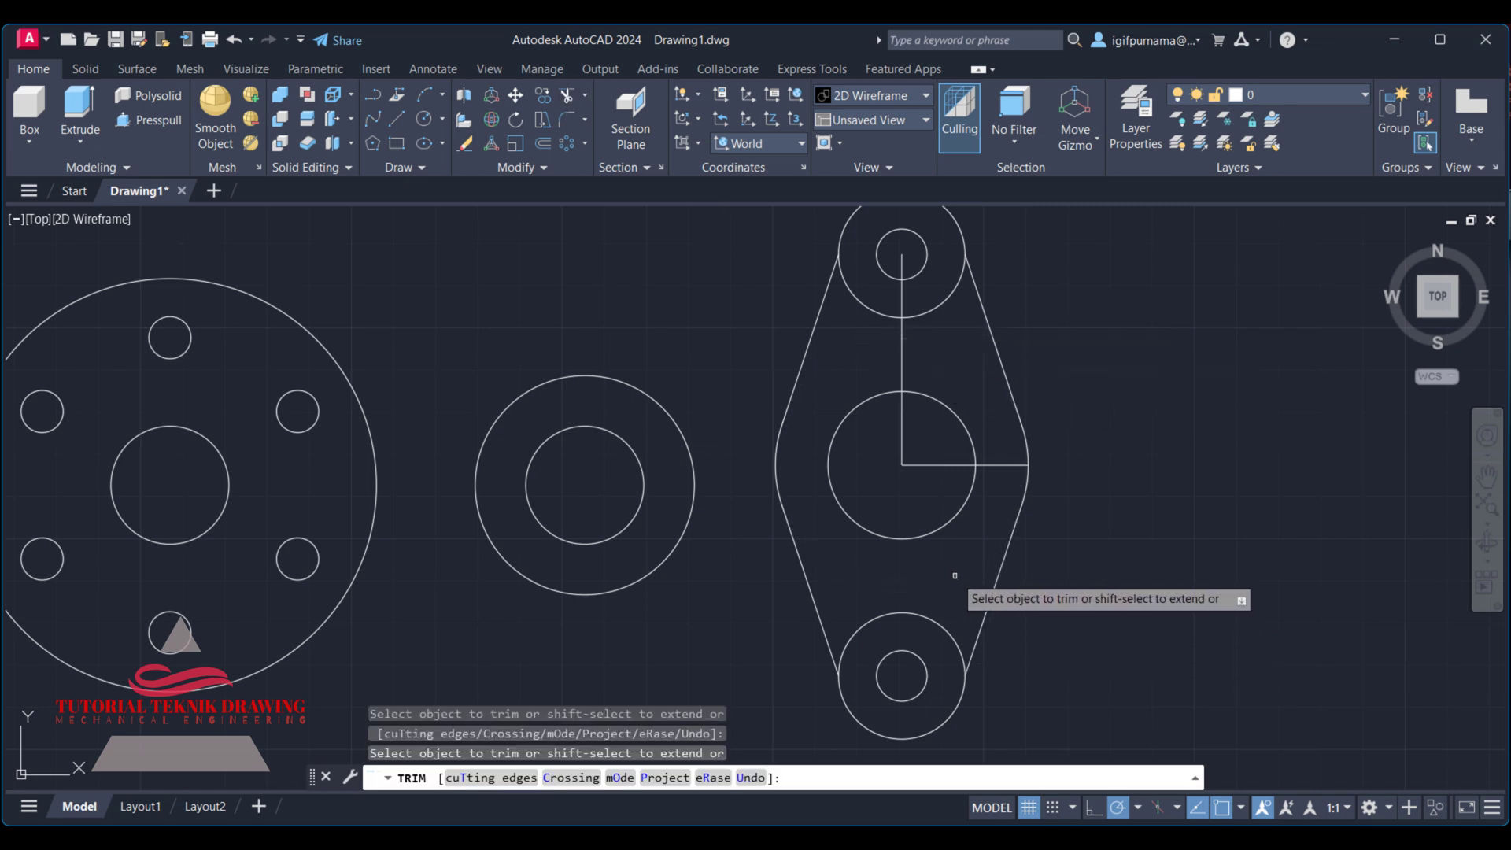
{"action": "left_click", "coordinate": [943, 301]}
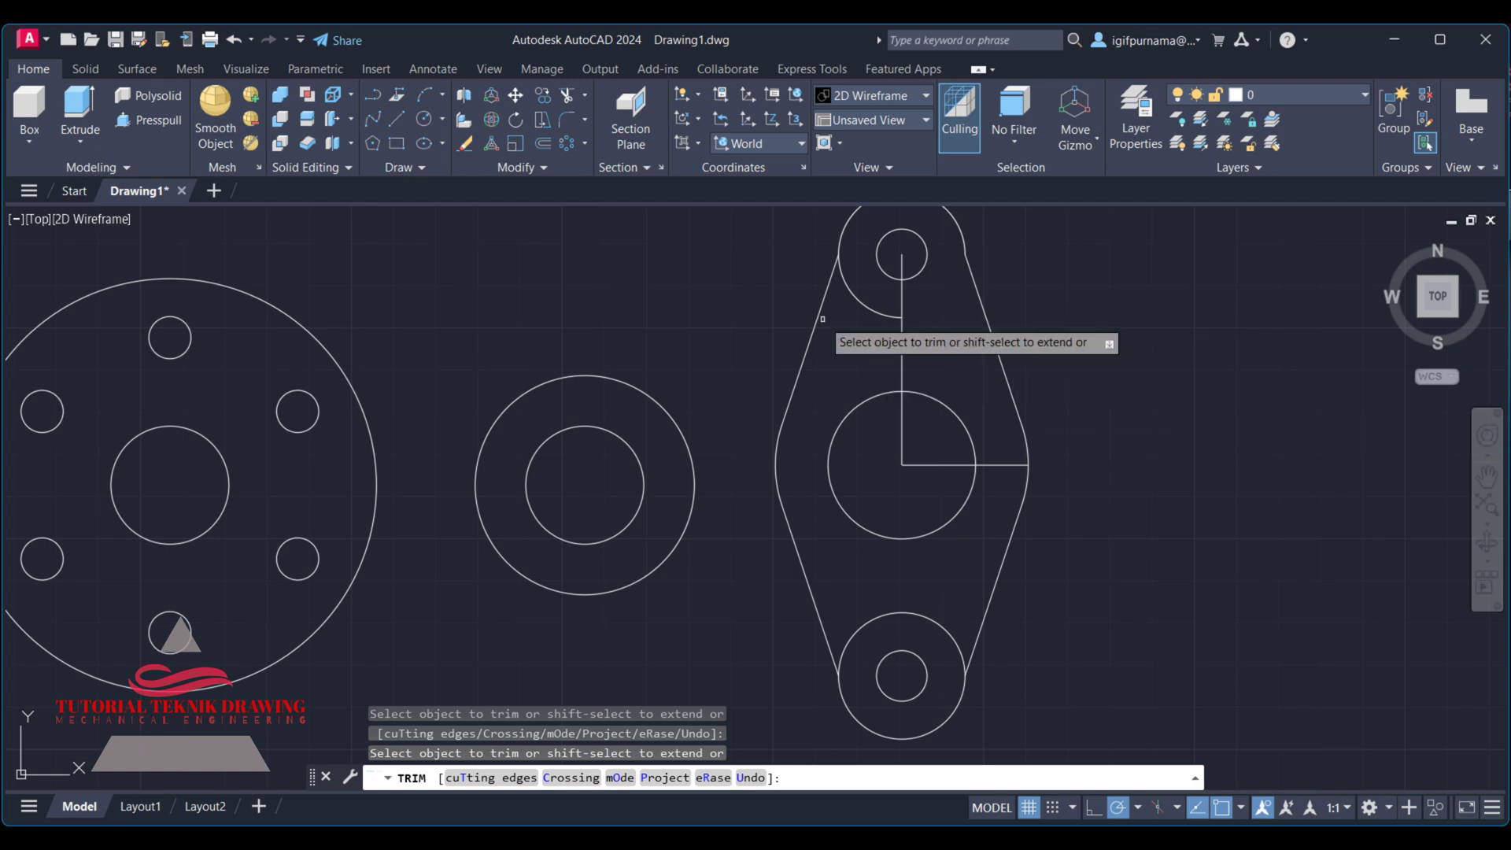
{"action": "left_click", "coordinate": [858, 298]}
{"action": "left_click", "coordinate": [903, 611]}
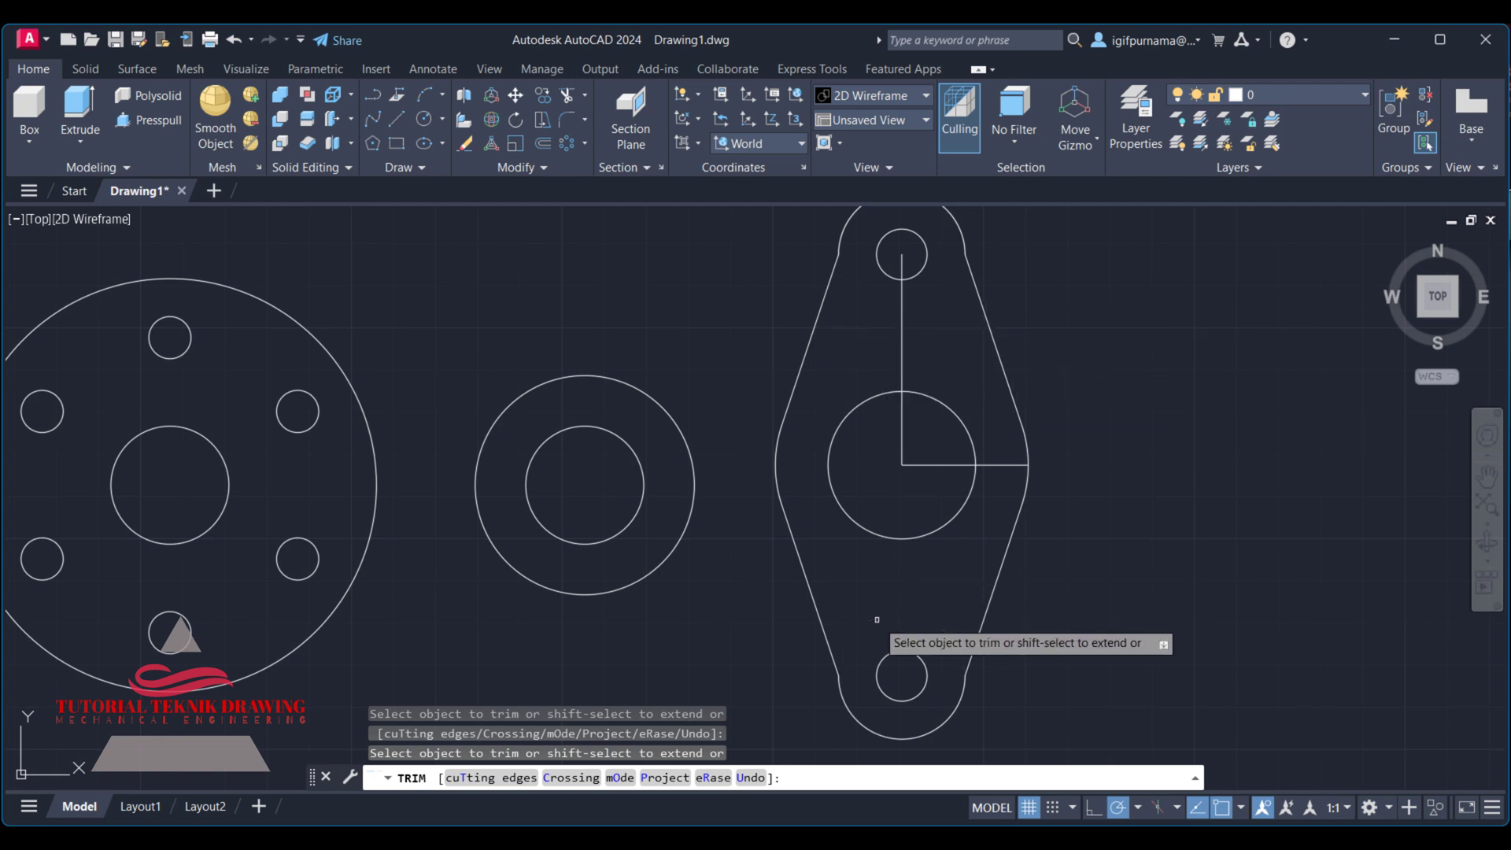
{"action": "right_click", "coordinate": [1237, 379]}
{"action": "left_click", "coordinate": [1244, 372]}
Step: Compare with the reference image, then undo the trim to restore whole circles
{"action": "left_click", "coordinate": [1082, 823]}
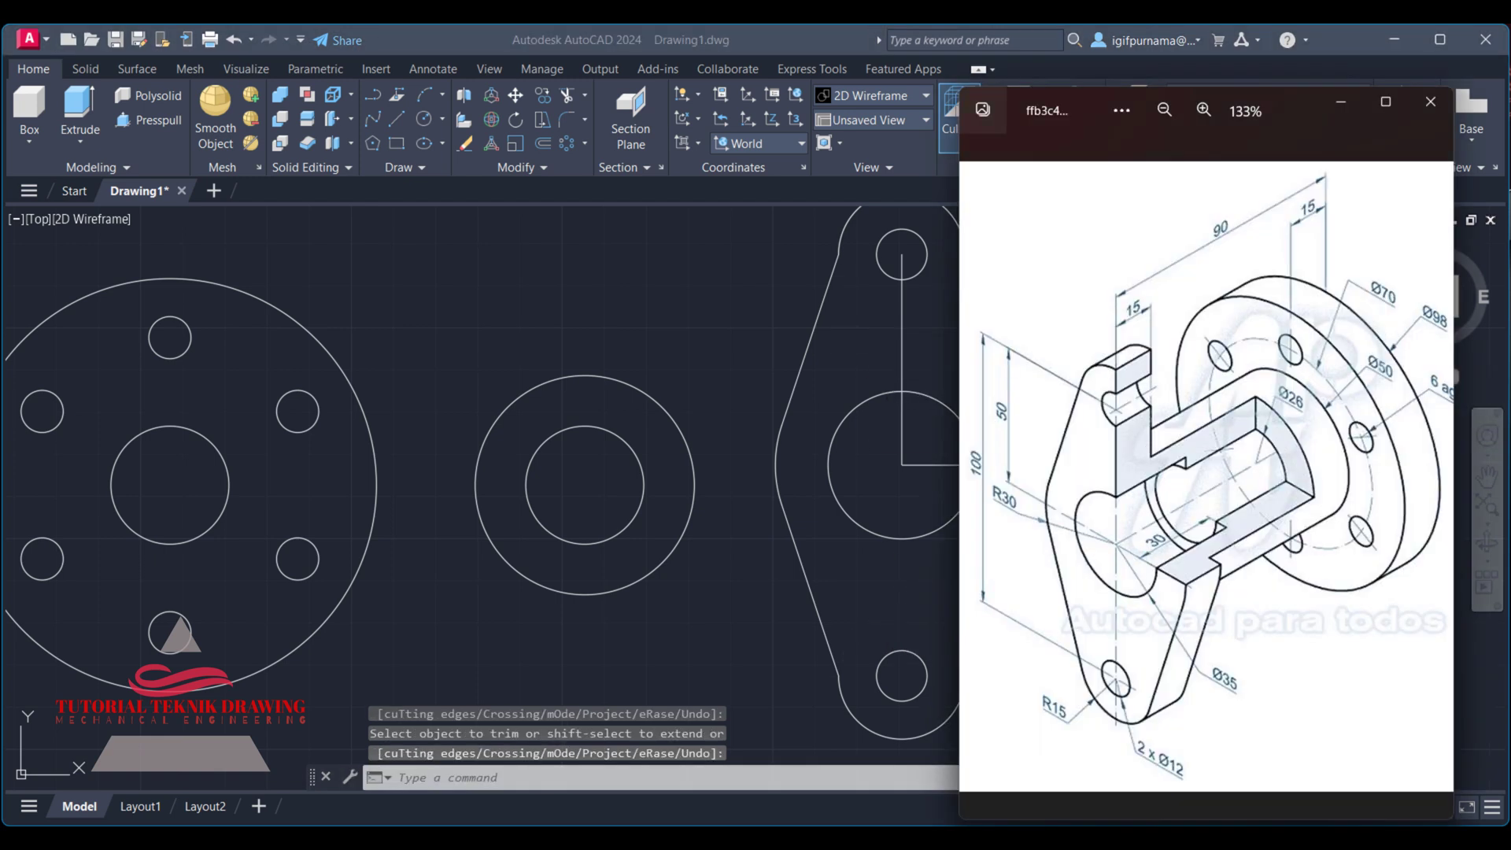
{"action": "key", "text": "alt+Tab"}
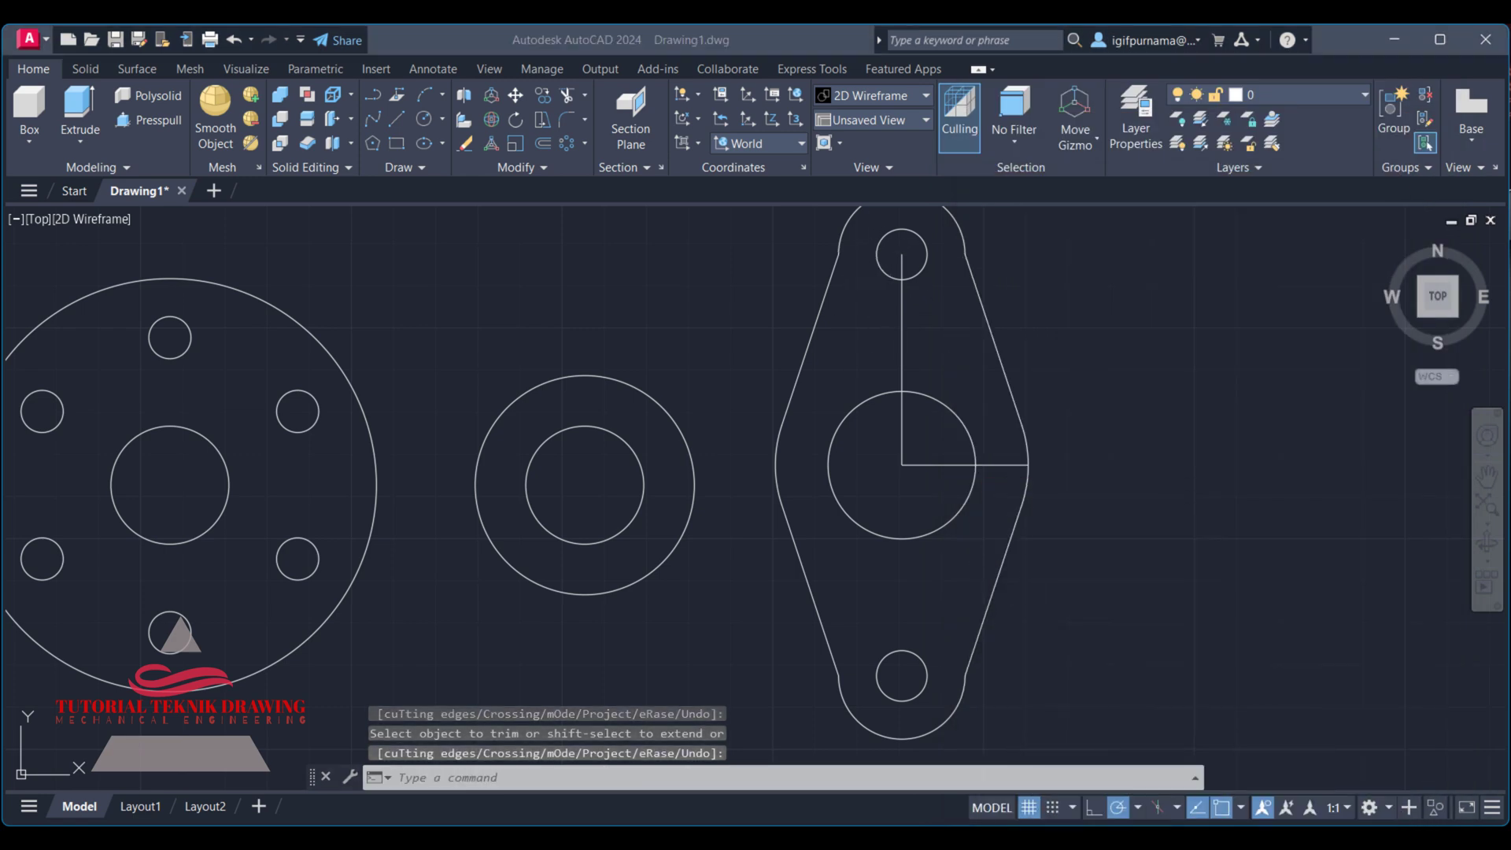
{"action": "key", "text": "alt+Tab"}
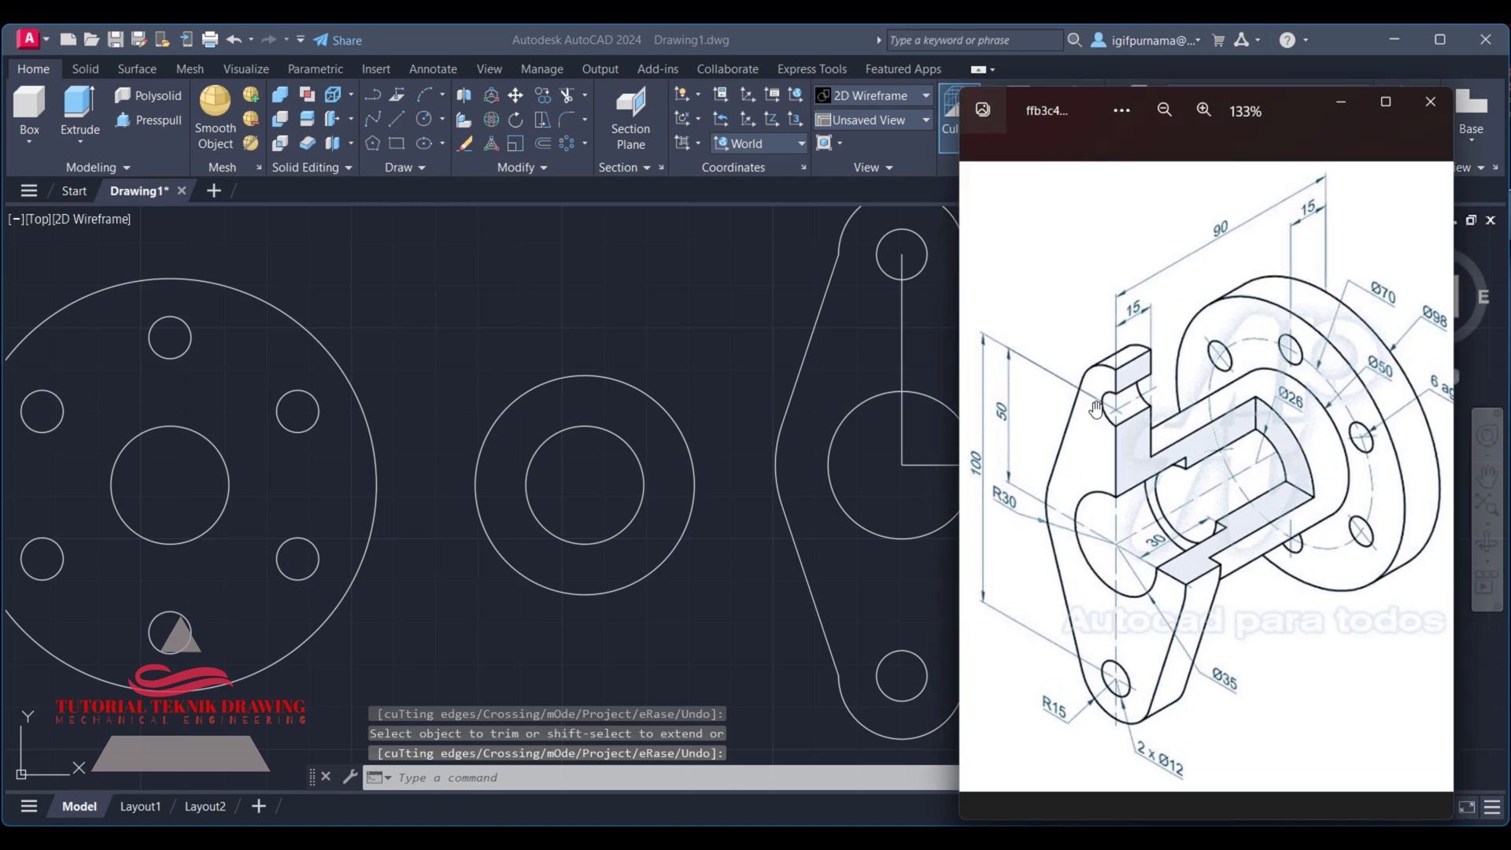
{"action": "key", "text": "alt+Tab"}
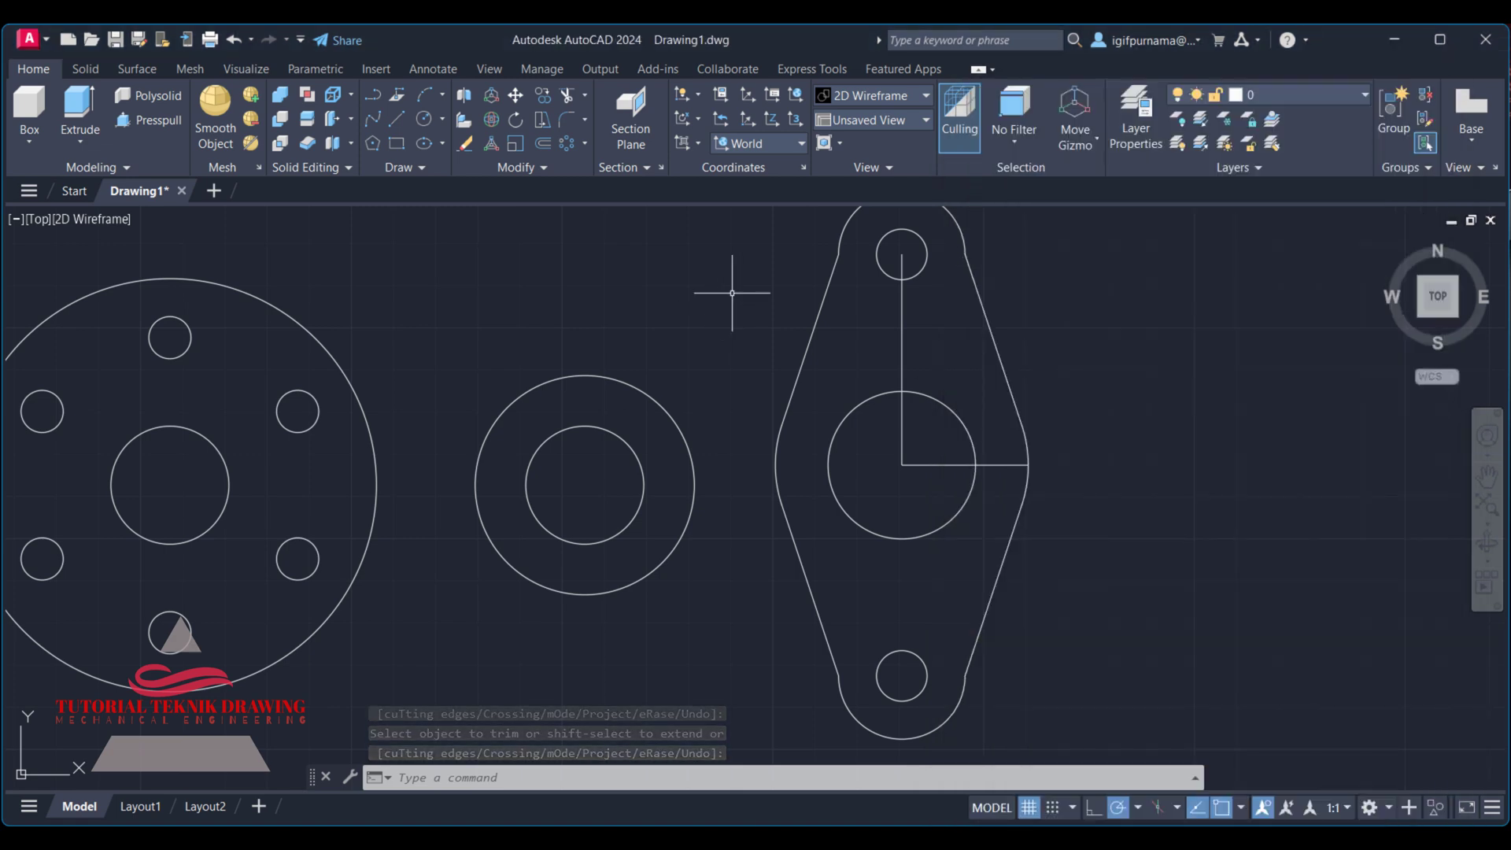
{"action": "key", "text": "ctrl+z"}
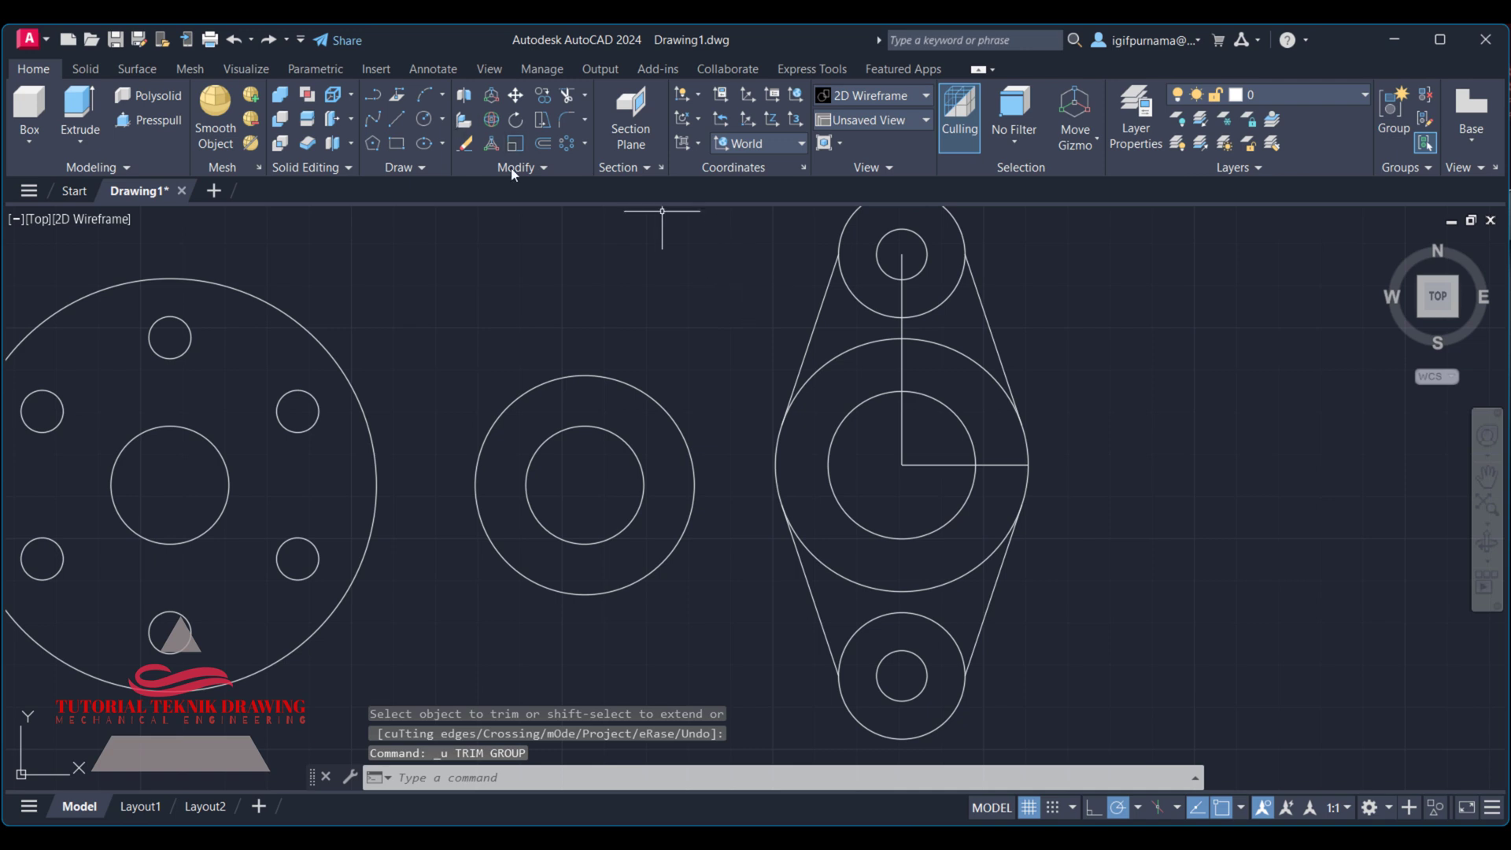
Step: Replace the upper-left tangent with a new line from the top circle tangent to the large circle
{"action": "left_click", "coordinate": [465, 143]}
{"action": "left_click", "coordinate": [827, 330]}
{"action": "key", "text": "Return"}
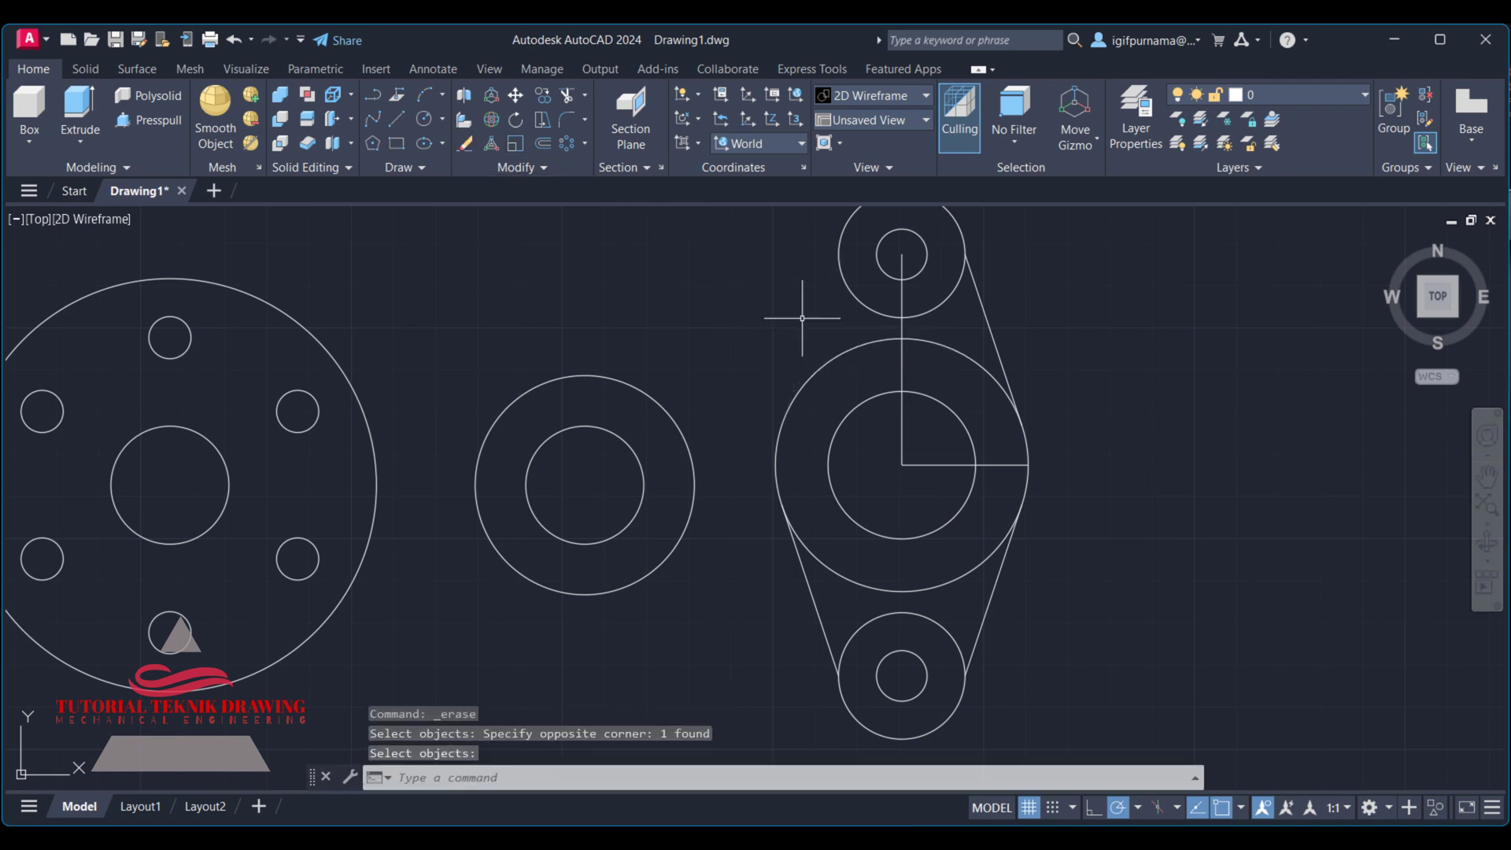
{"action": "left_click", "coordinate": [845, 227]}
{"action": "left_click", "coordinate": [779, 437]}
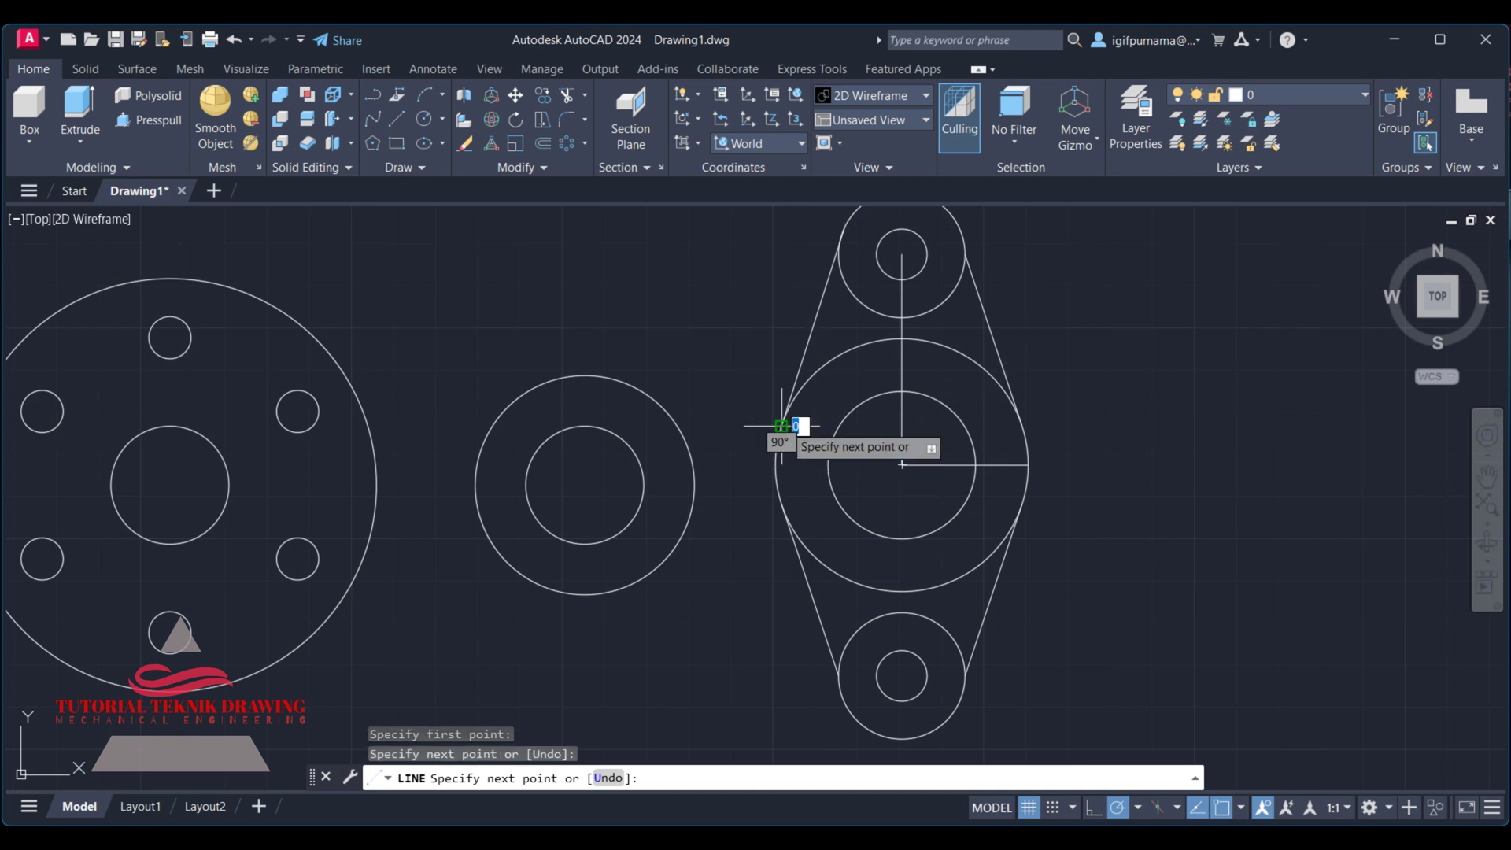
{"action": "right_click", "coordinate": [779, 435]}
{"action": "left_click", "coordinate": [818, 435]}
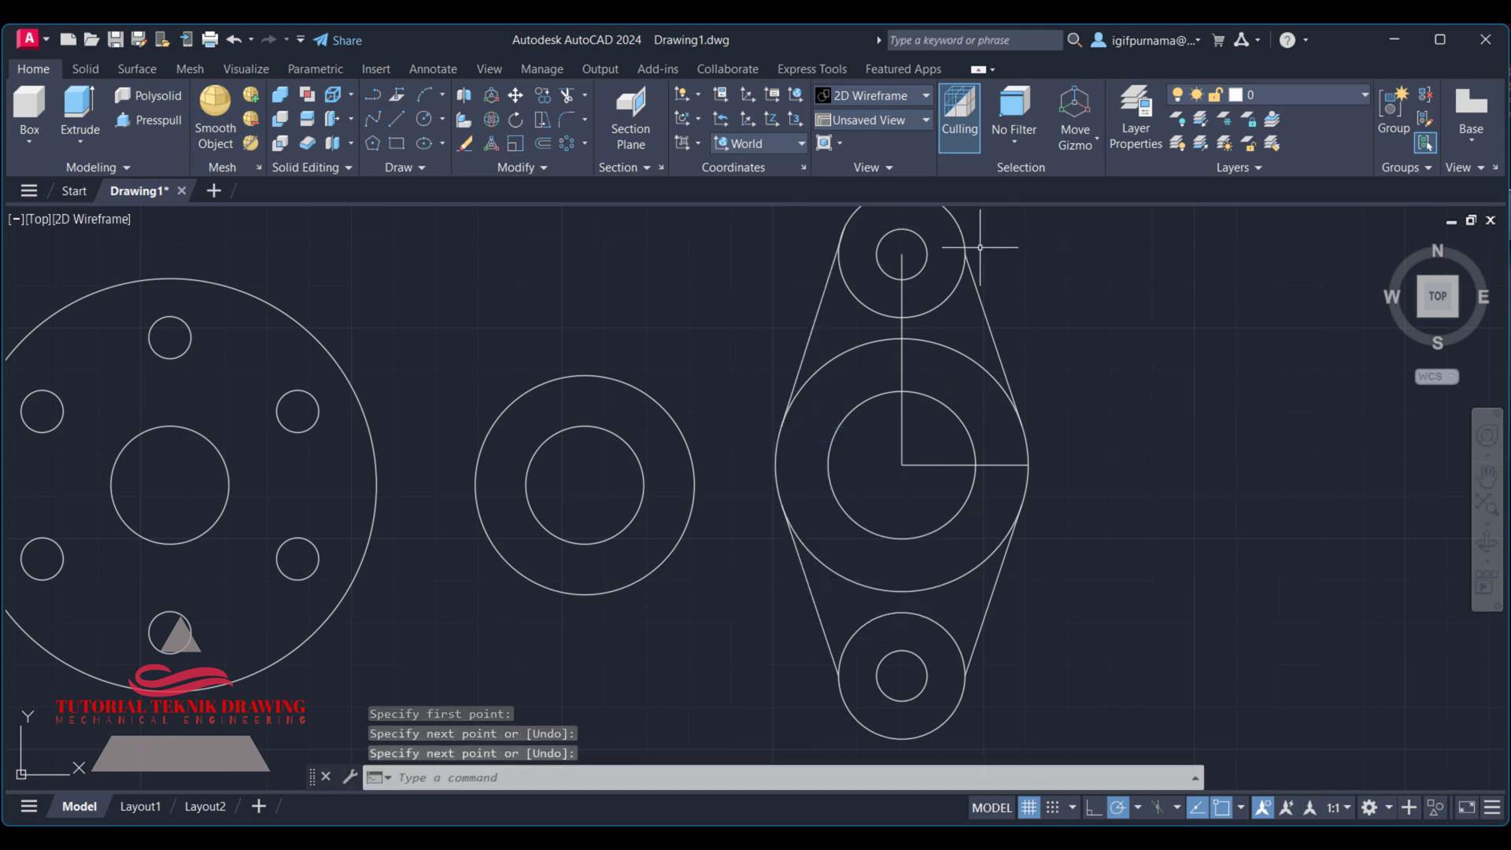
Step: Erase the old upper-right, lower-right and lower-left tangent lines
{"action": "left_click", "coordinate": [565, 96]}
{"action": "right_click", "coordinate": [1007, 297]}
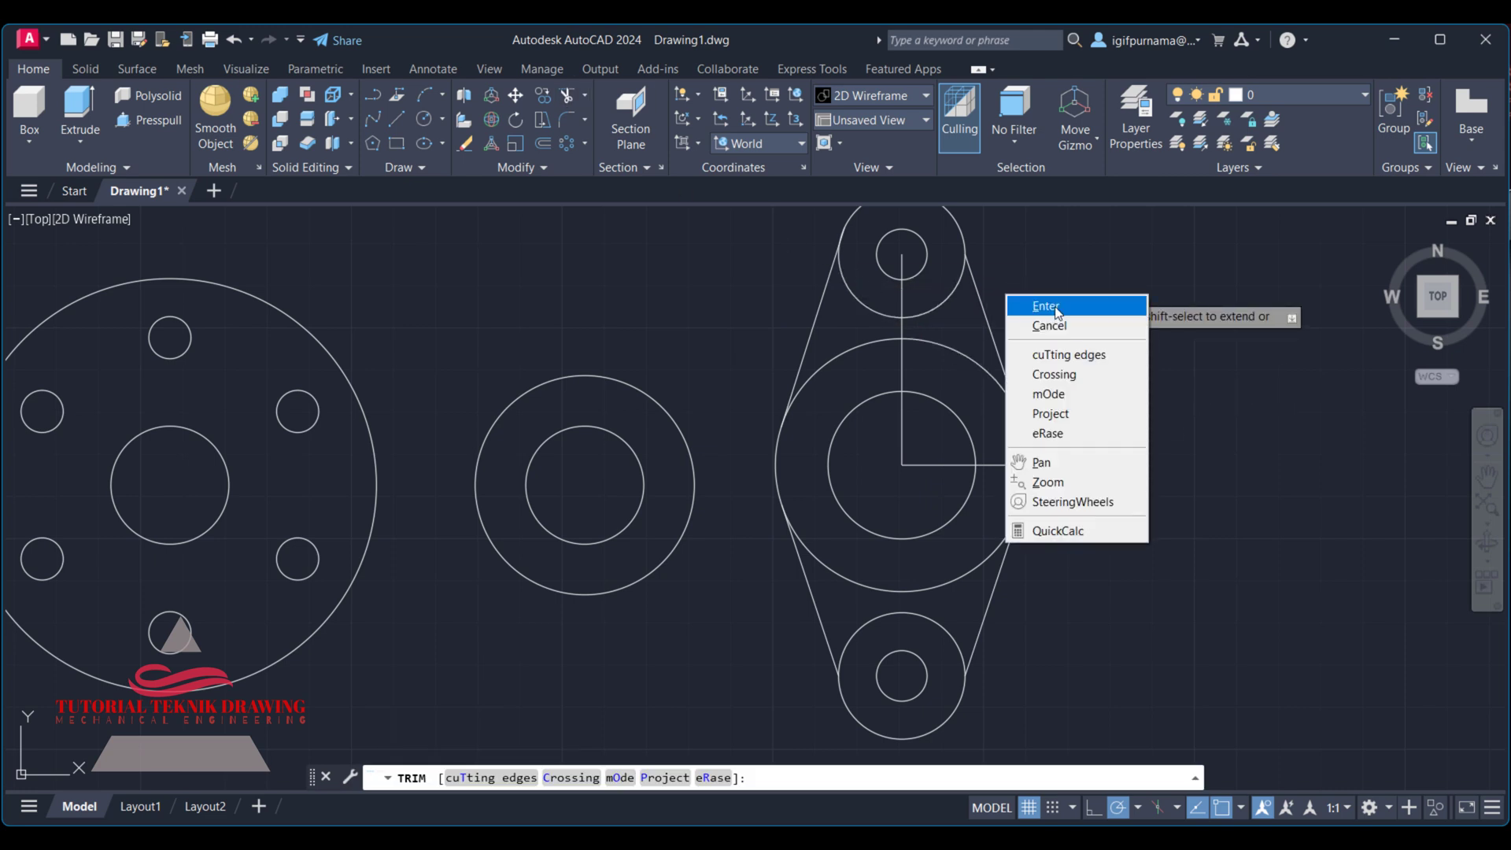
{"action": "left_click", "coordinate": [1047, 306]}
{"action": "left_click", "coordinate": [466, 143]}
{"action": "left_click", "coordinate": [1027, 293]}
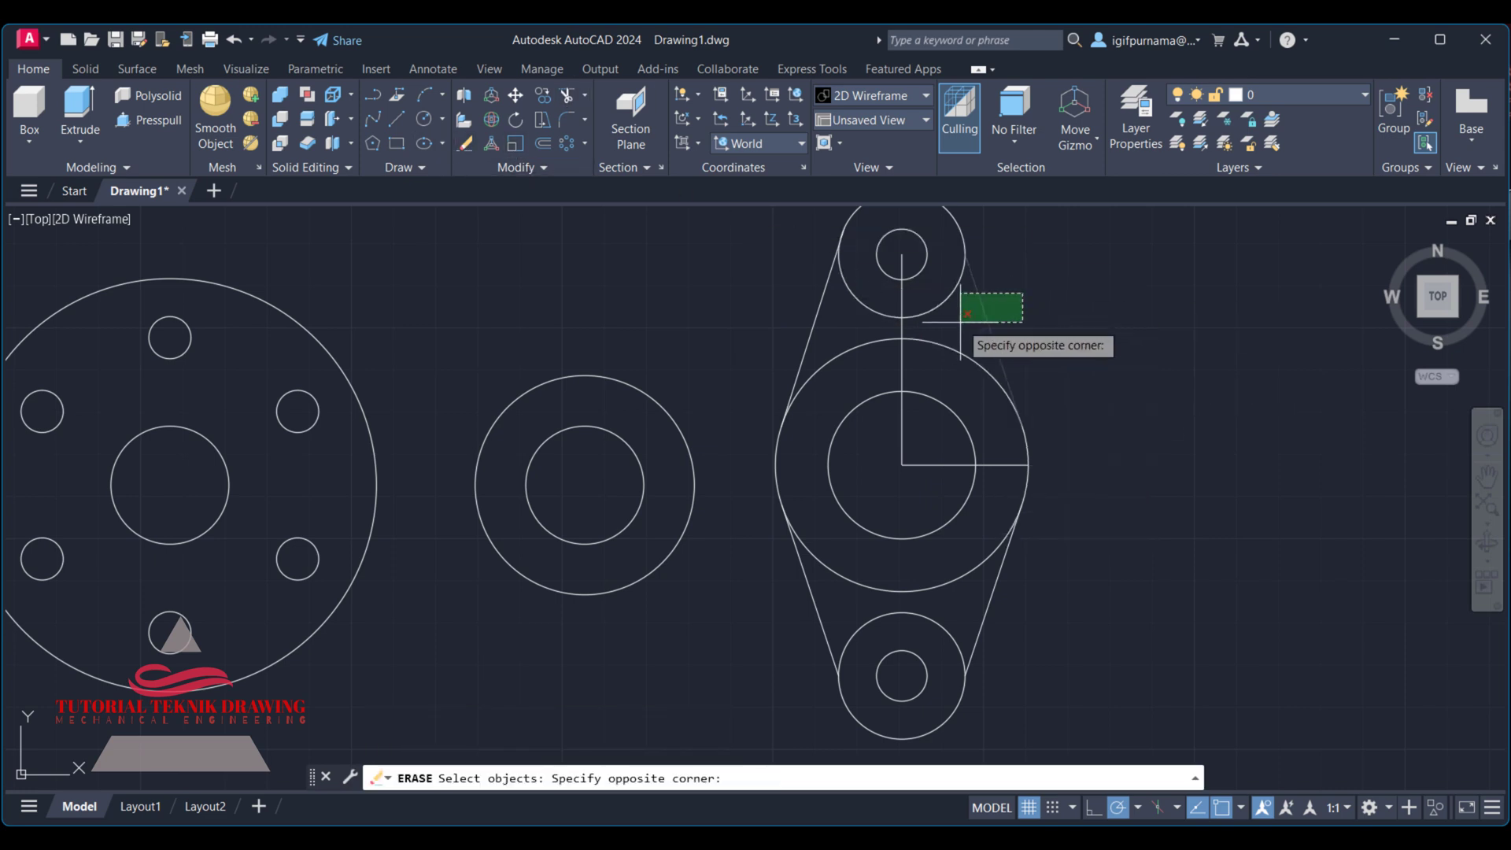
{"action": "left_click", "coordinate": [962, 322]}
{"action": "left_click", "coordinate": [1014, 587]}
{"action": "left_click", "coordinate": [968, 606]}
{"action": "left_click", "coordinate": [866, 579]}
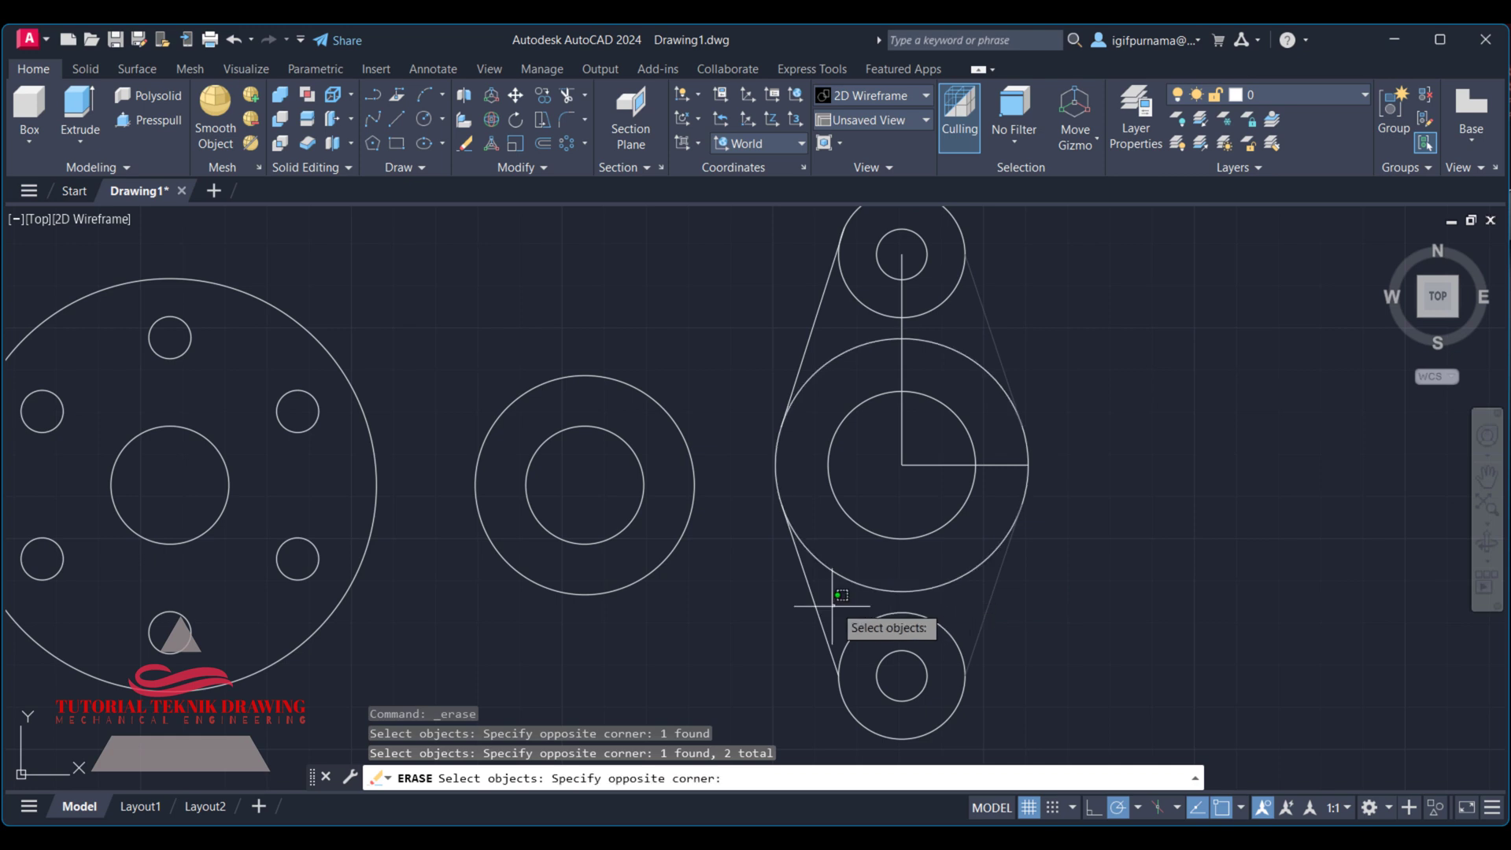
{"action": "left_click", "coordinate": [803, 614]}
{"action": "key", "text": "Return"}
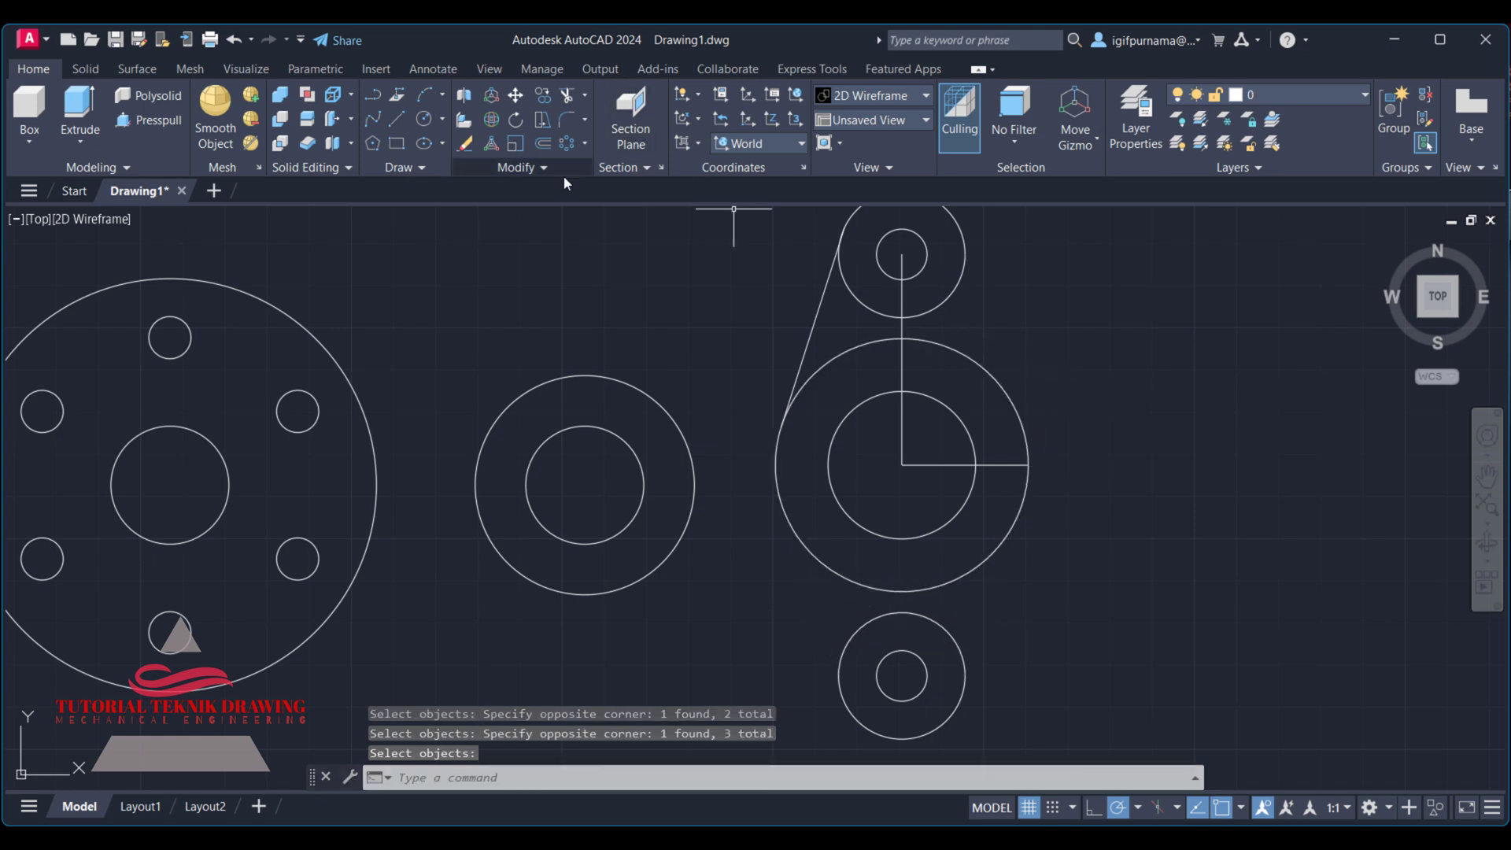
Step: Mirror the new left tangent about the vertical centre line, keeping the original
{"action": "left_click", "coordinate": [562, 171]}
{"action": "left_click", "coordinate": [565, 189]}
{"action": "left_click", "coordinate": [834, 311]}
{"action": "left_click", "coordinate": [803, 346]}
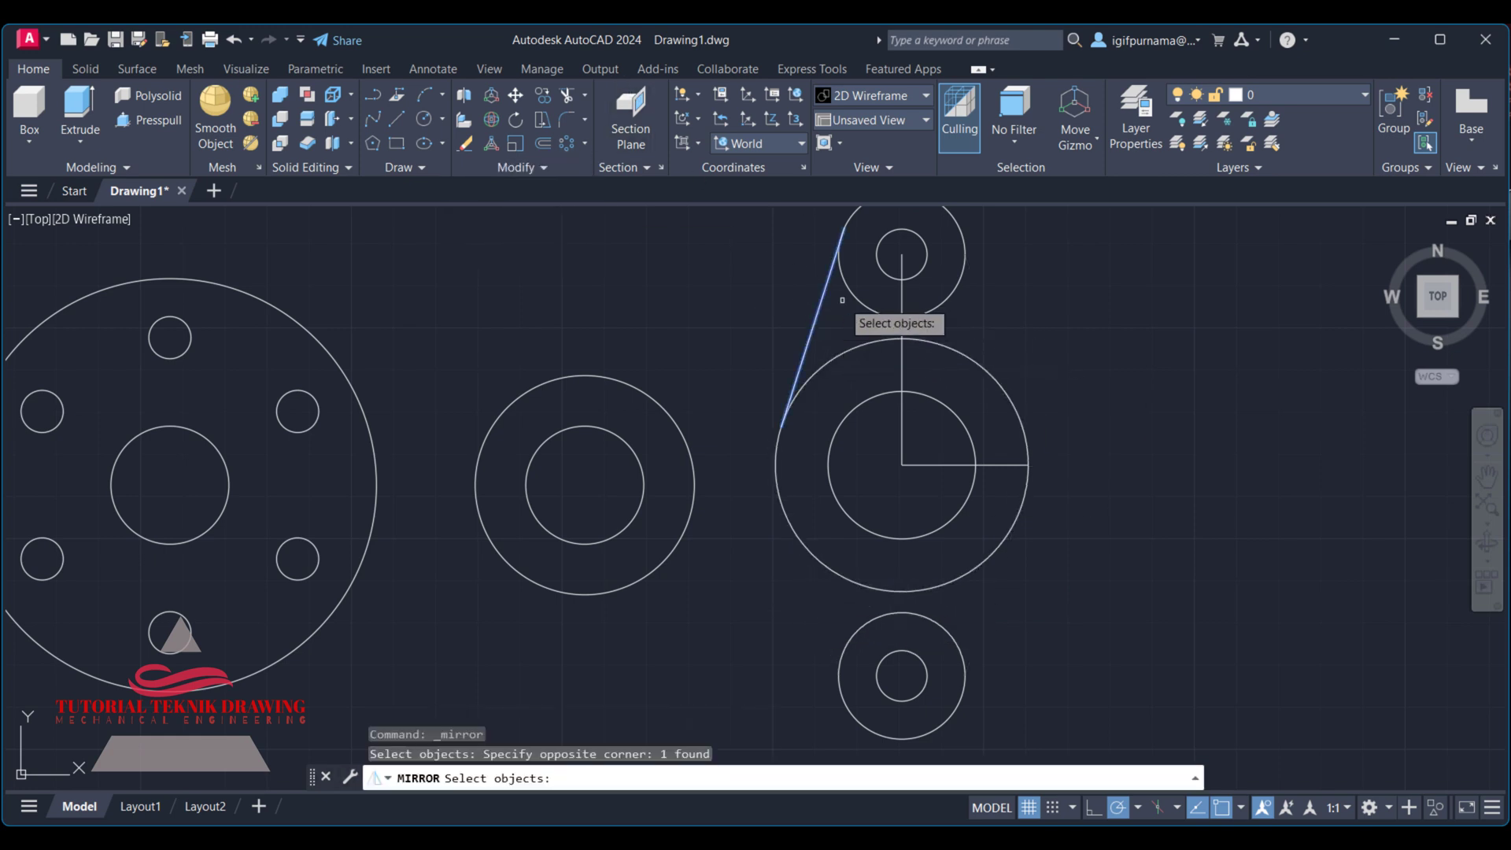
{"action": "key", "text": "Return"}
{"action": "left_click", "coordinate": [903, 254]}
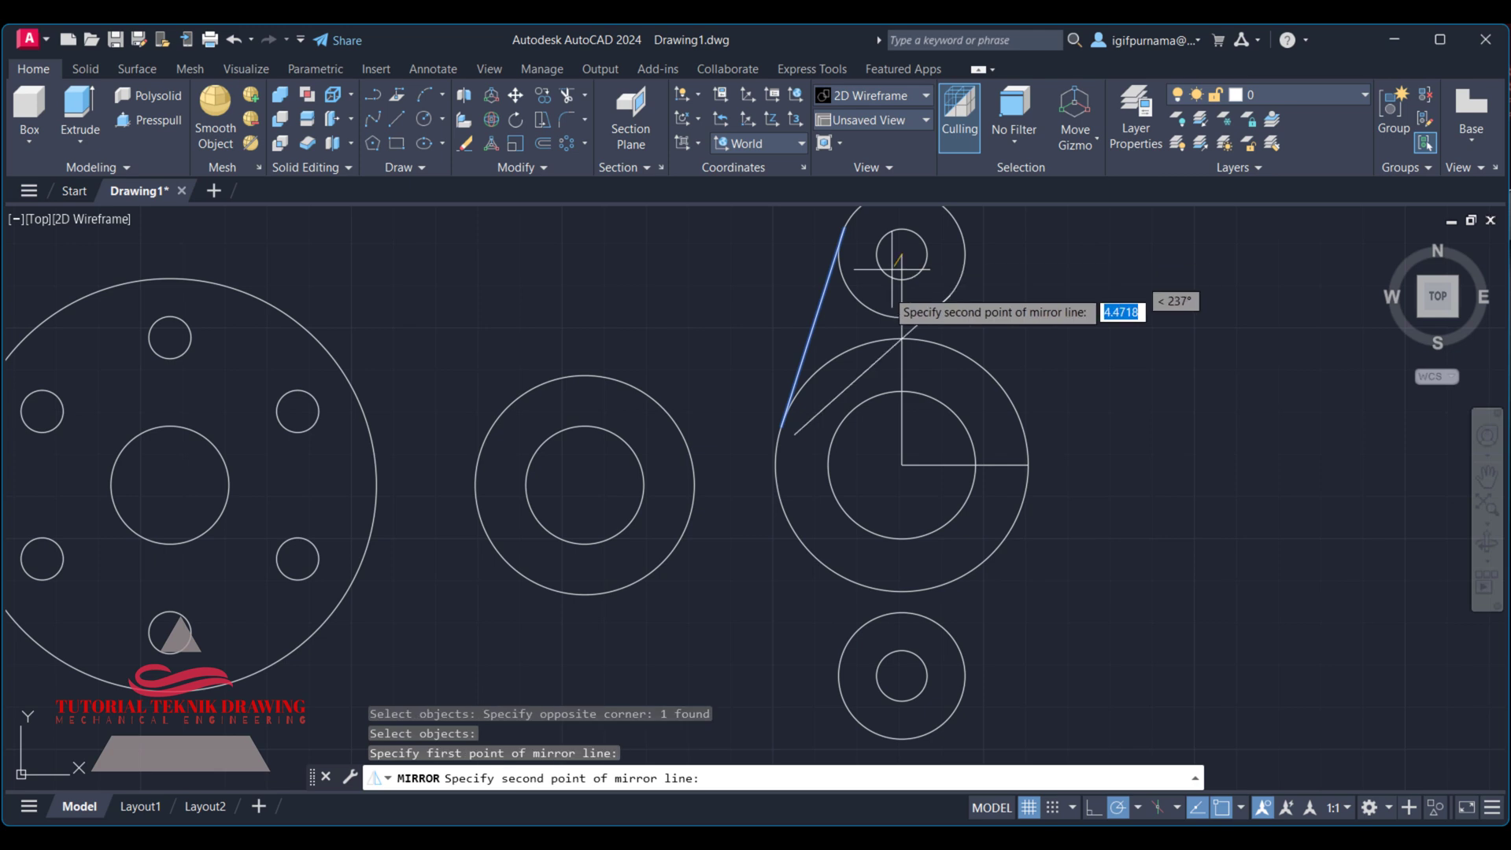
{"action": "left_click", "coordinate": [902, 465]}
{"action": "right_click", "coordinate": [907, 466]}
{"action": "left_click", "coordinate": [917, 478]}
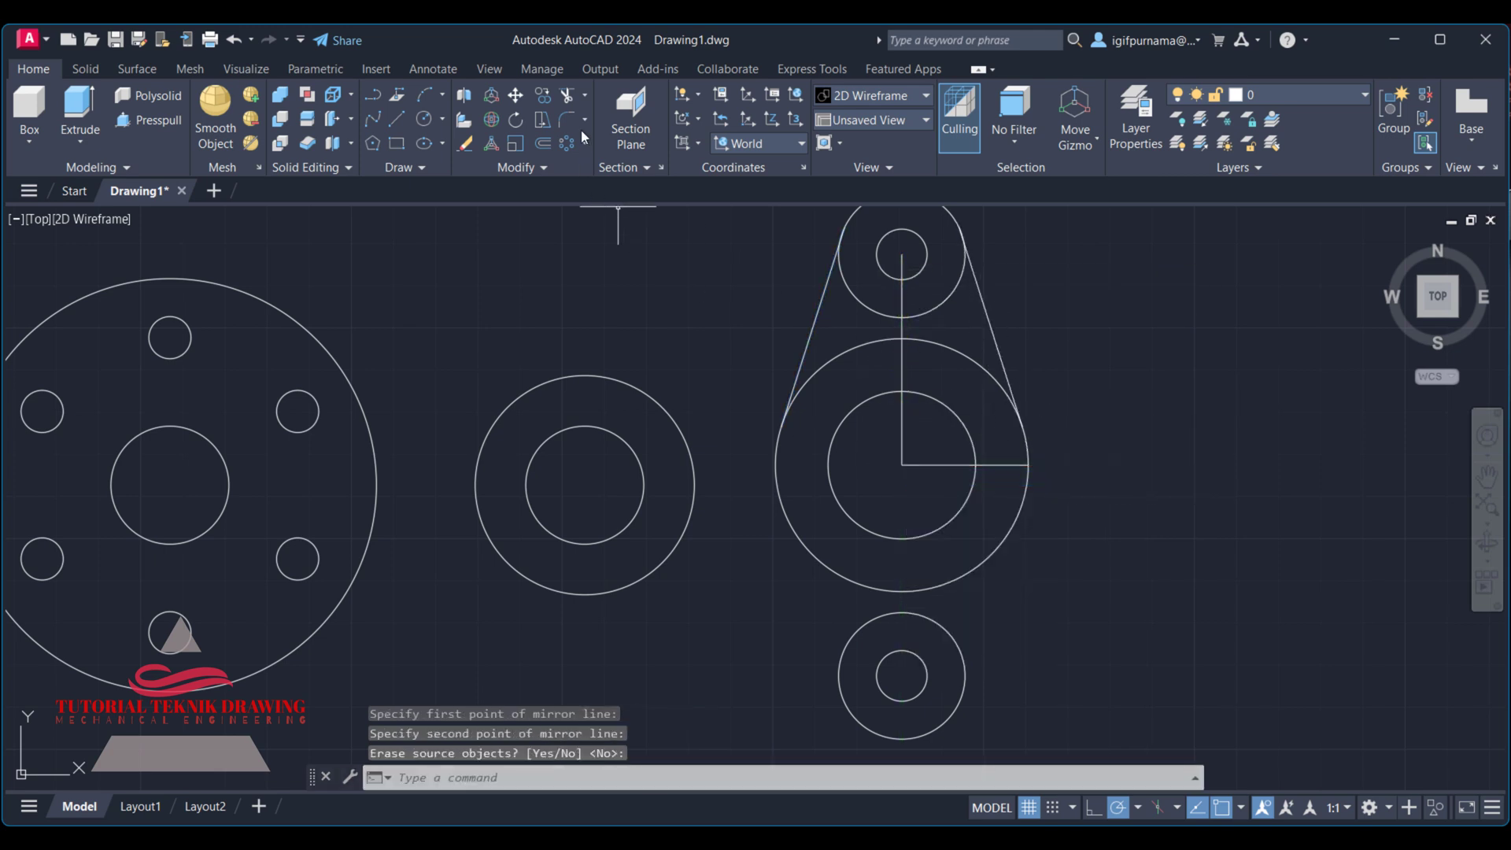
Step: Mirror both upper tangent lines about the horizontal axis, keeping the originals
{"action": "left_click", "coordinate": [551, 169]}
{"action": "left_click", "coordinate": [565, 189]}
{"action": "left_click", "coordinate": [996, 319]}
{"action": "left_click", "coordinate": [980, 323]}
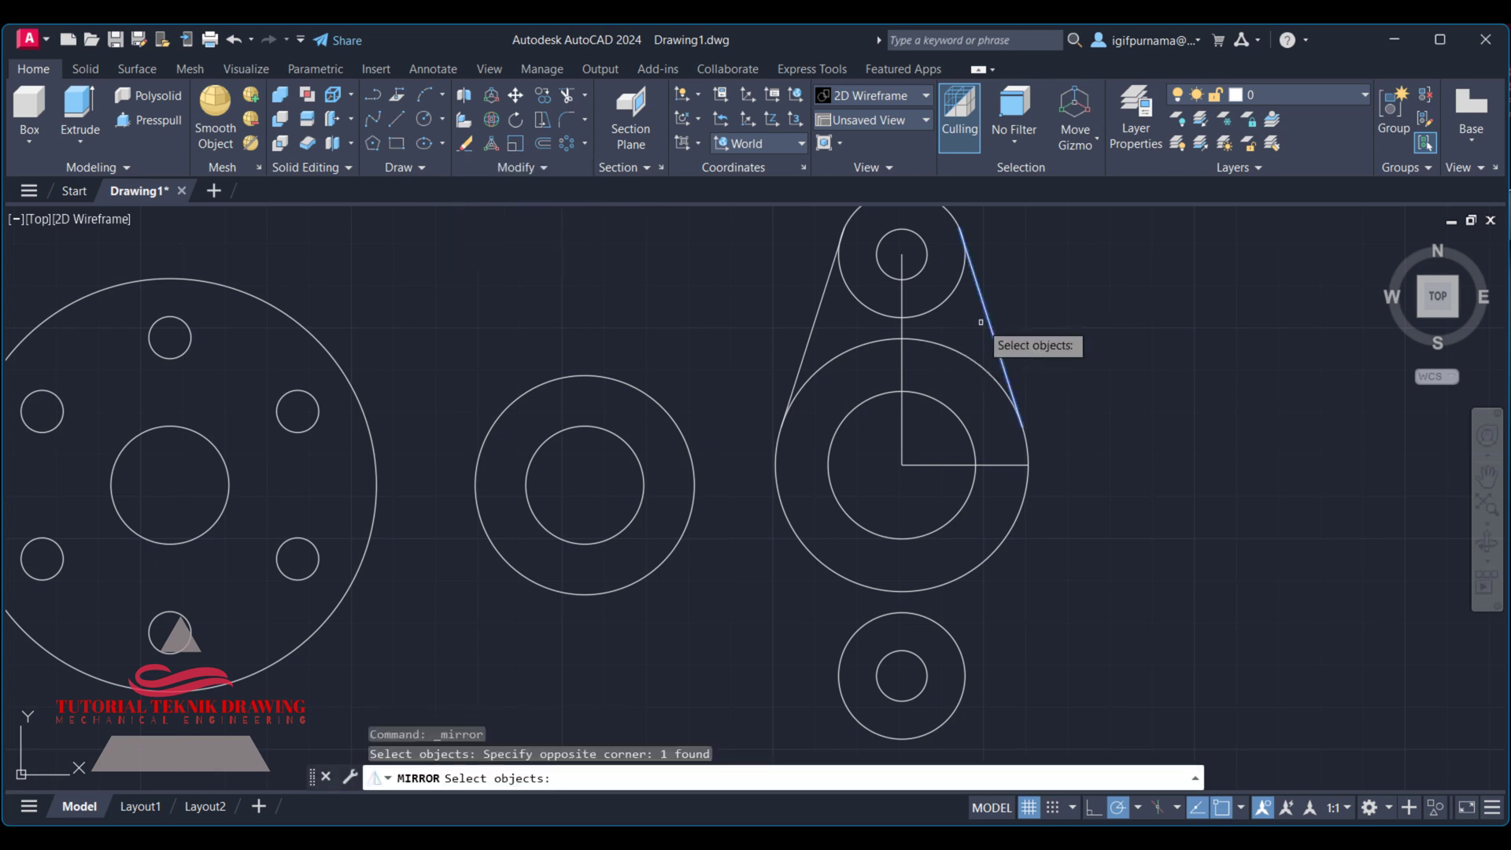
{"action": "left_click", "coordinate": [826, 346]}
{"action": "left_click", "coordinate": [797, 321]}
{"action": "key", "text": "Return"}
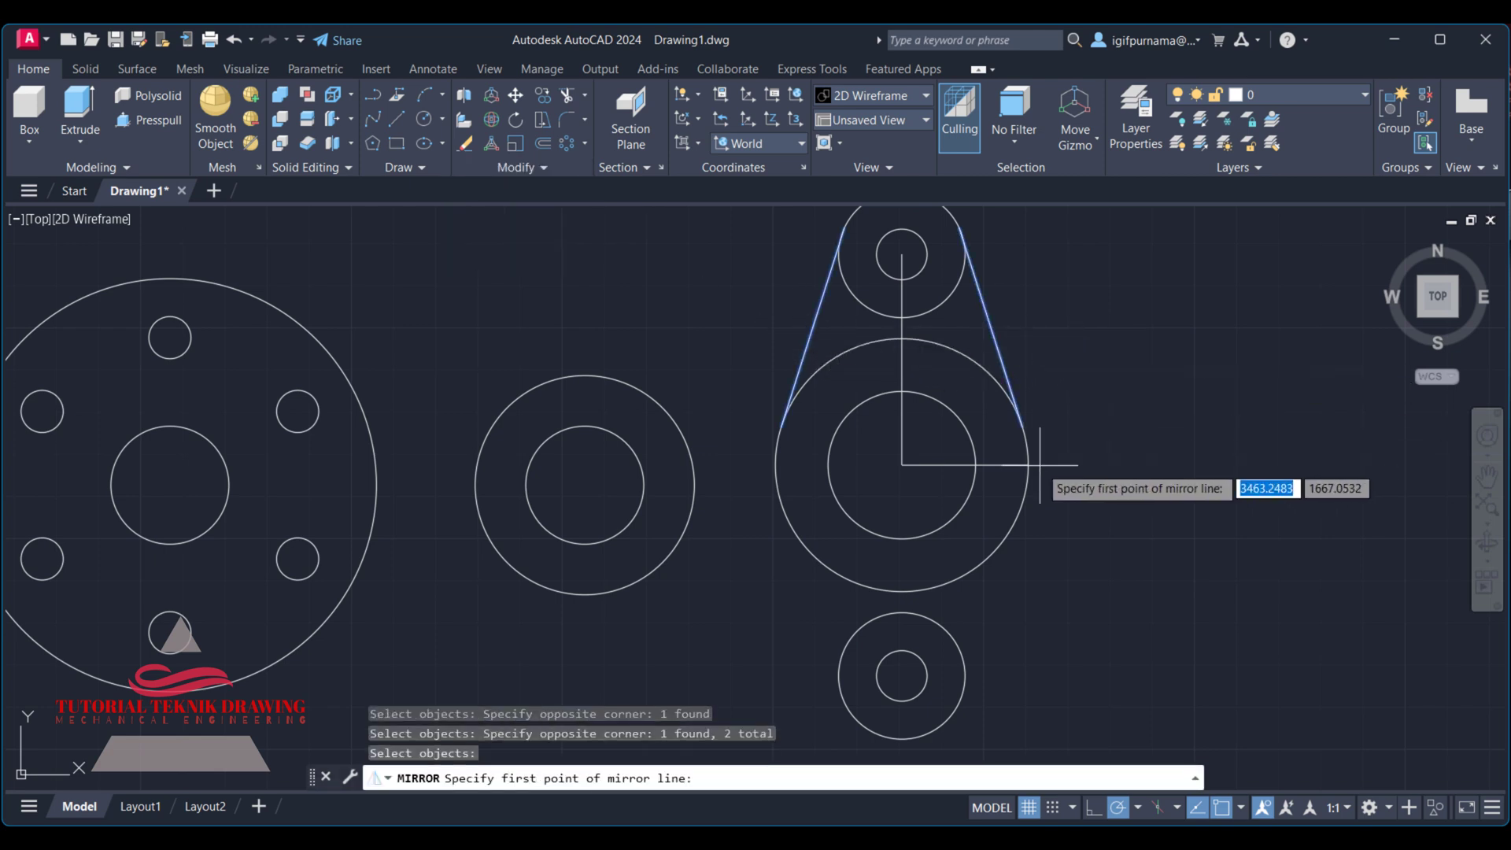
{"action": "left_click", "coordinate": [902, 464]}
{"action": "left_click", "coordinate": [904, 470]}
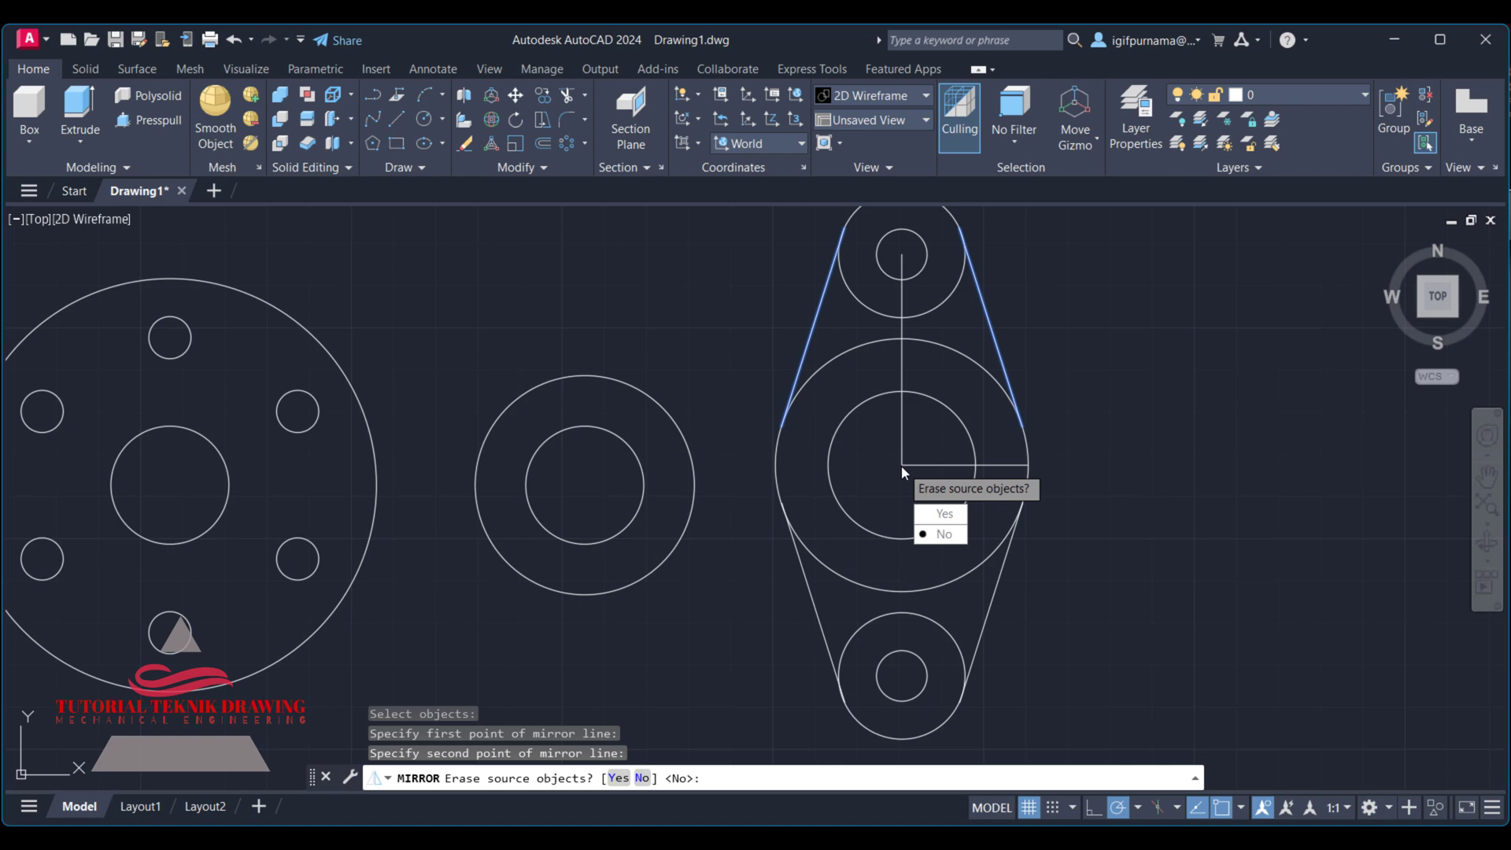
{"action": "left_click", "coordinate": [944, 534]}
{"action": "type", "text": "tr"}
{"action": "key", "text": "Return"}
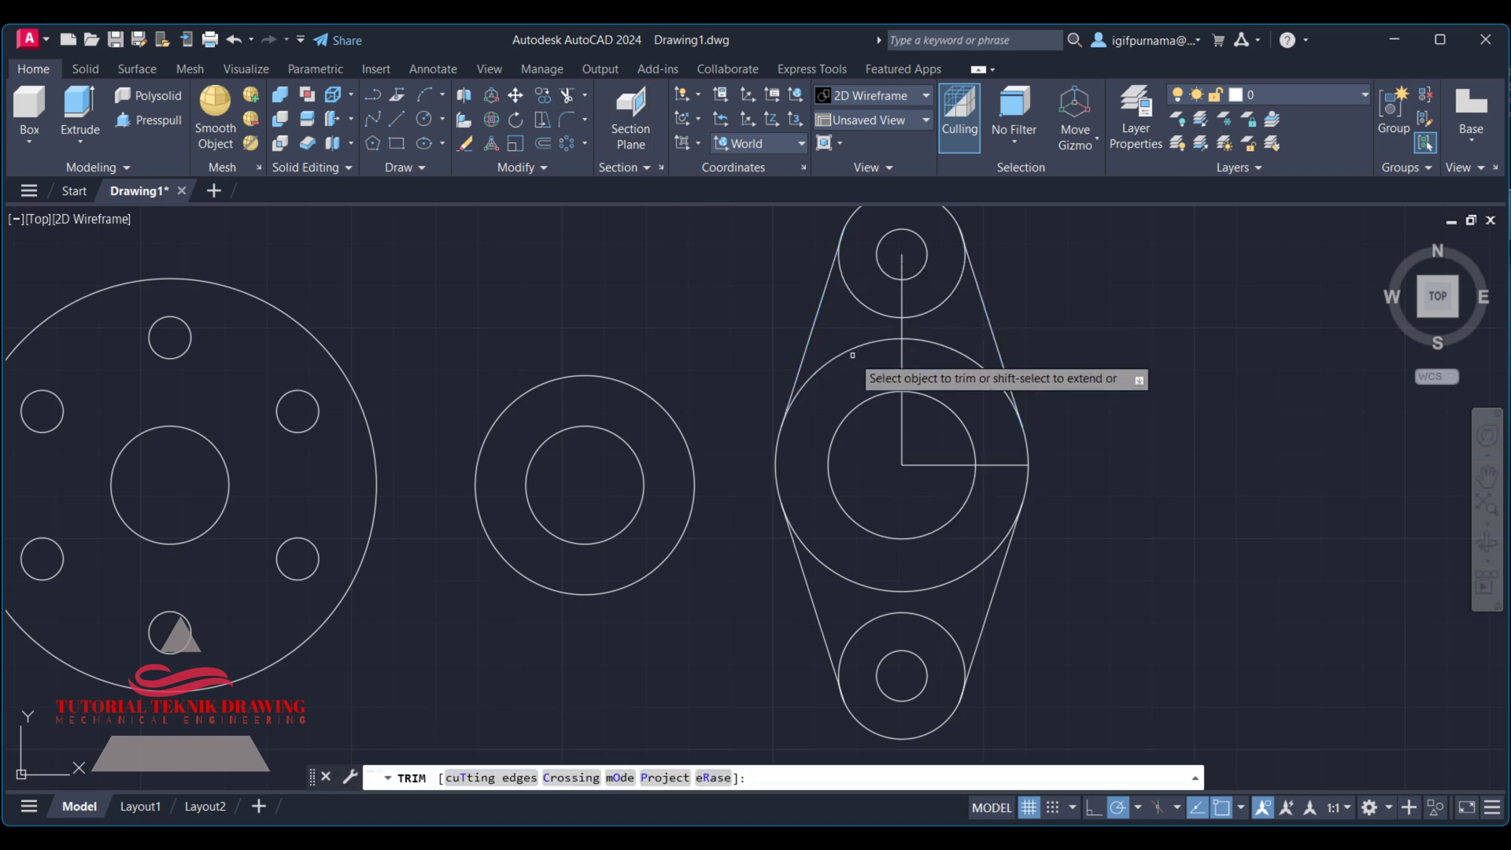
Step: Trim the large circle's arcs and the top and bottom bosses' inner arcs between the tangents
{"action": "left_click", "coordinate": [853, 355]}
{"action": "left_click", "coordinate": [932, 339]}
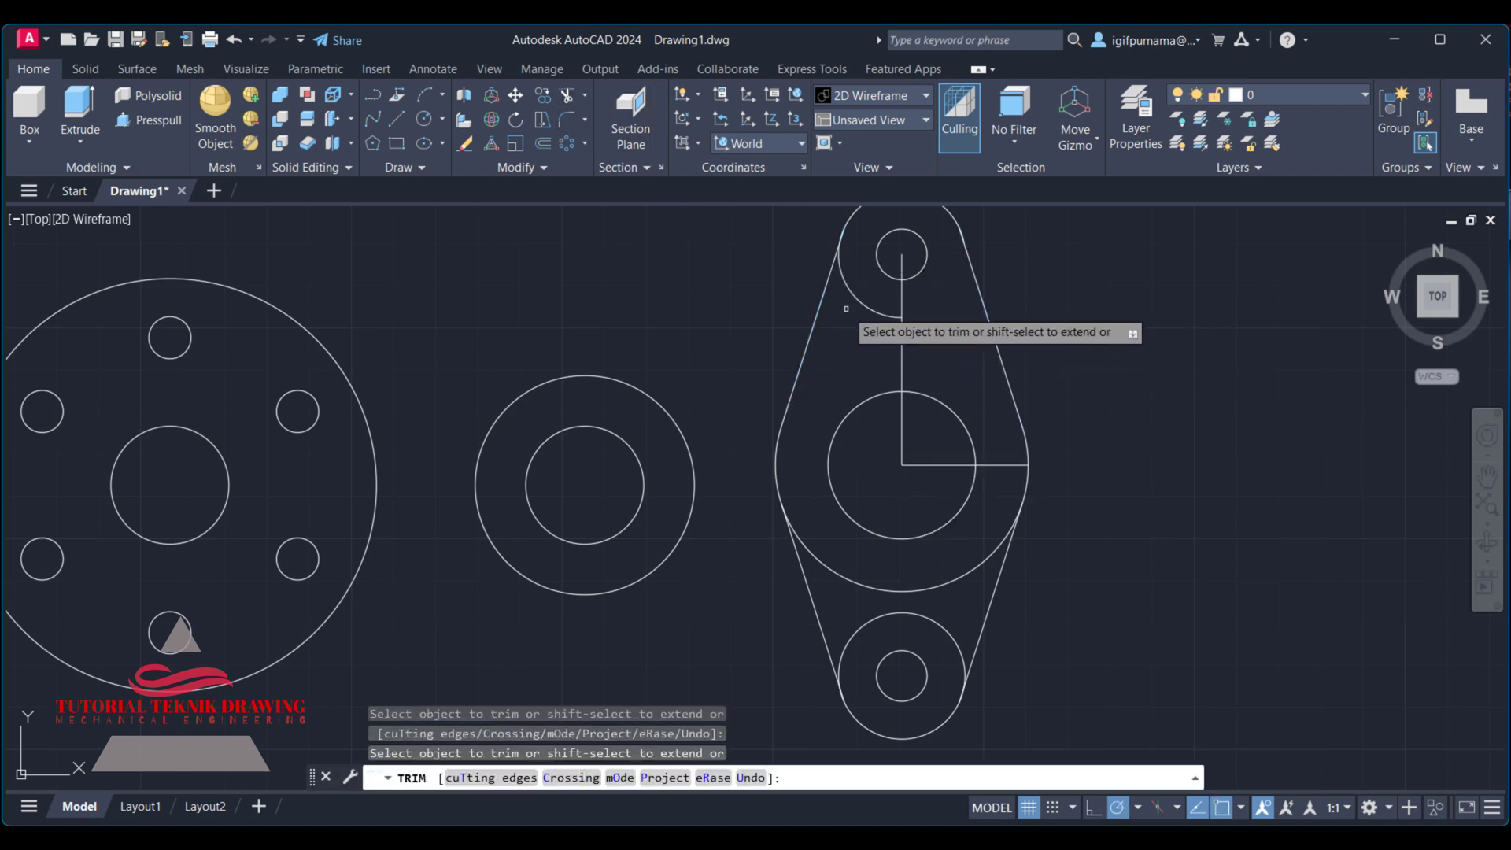
{"action": "left_click_drag", "start_coordinate": [846, 309], "coordinate": [868, 296]}
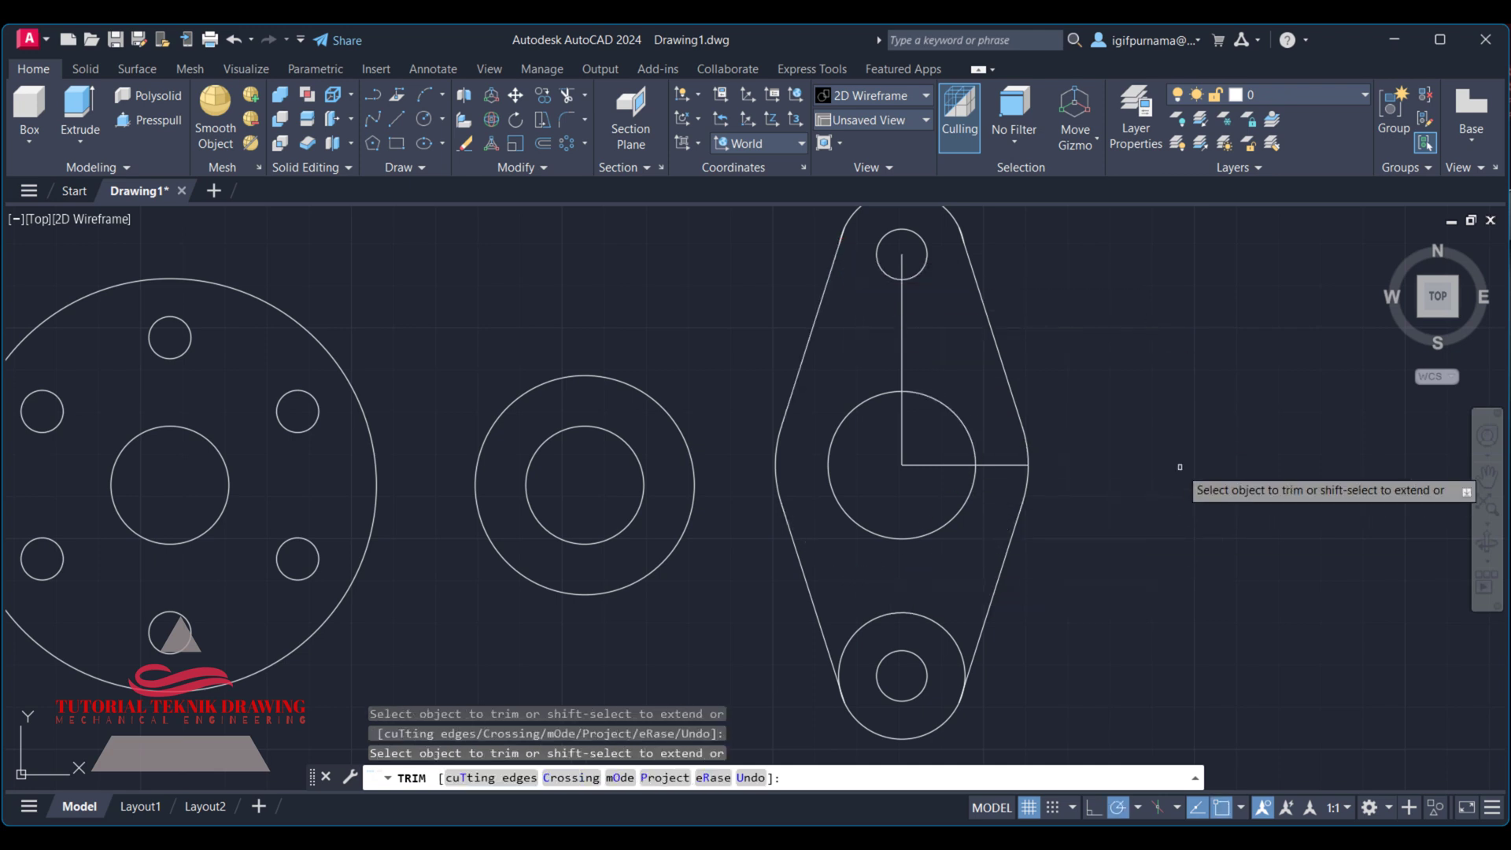
{"action": "right_click", "coordinate": [1094, 333]}
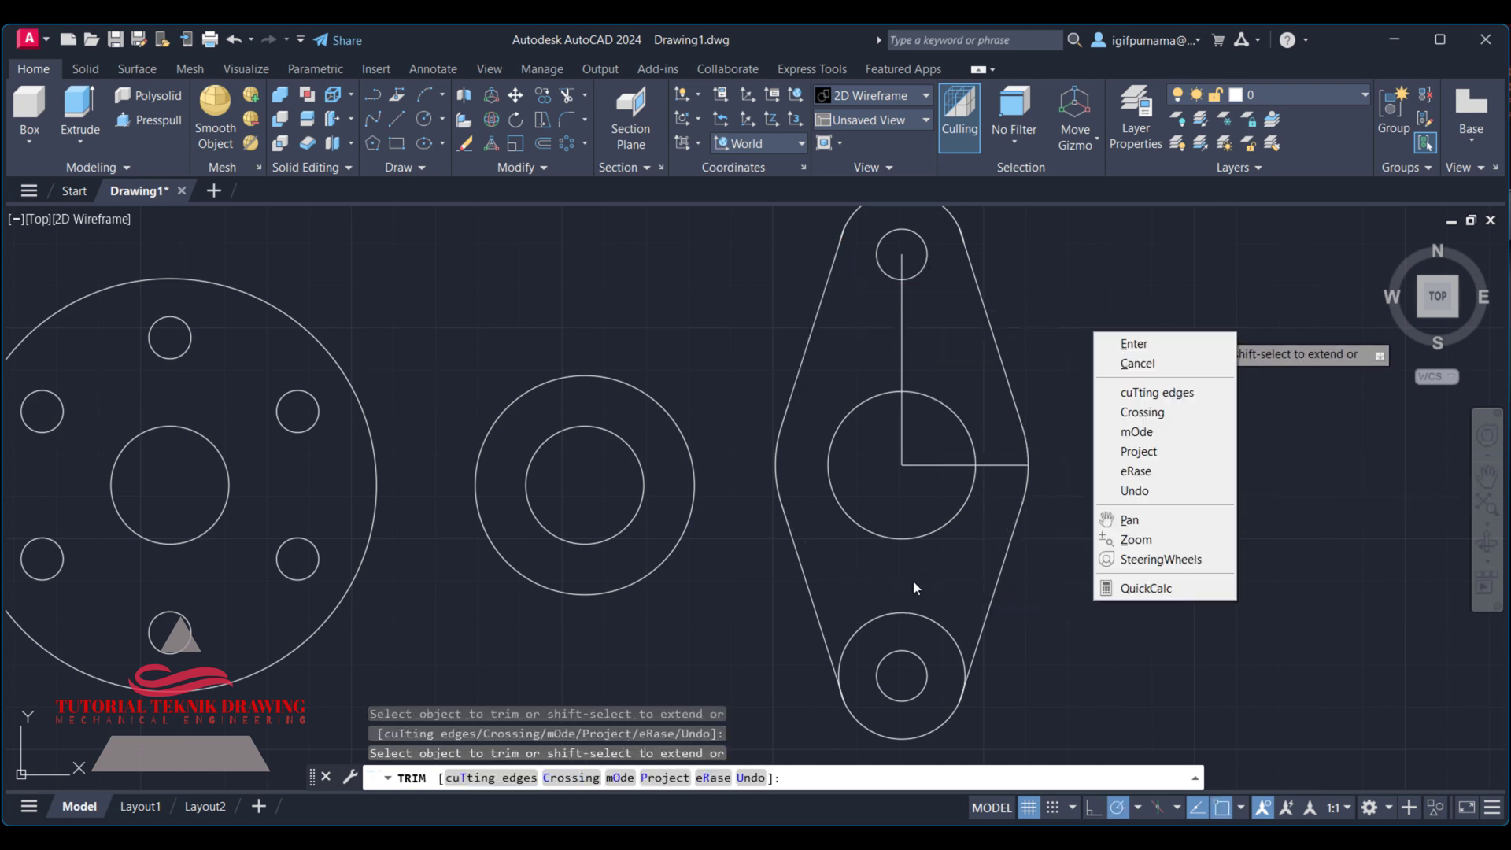
{"action": "left_click_drag", "start_coordinate": [917, 588], "coordinate": [928, 622]}
{"action": "right_click", "coordinate": [1100, 378]}
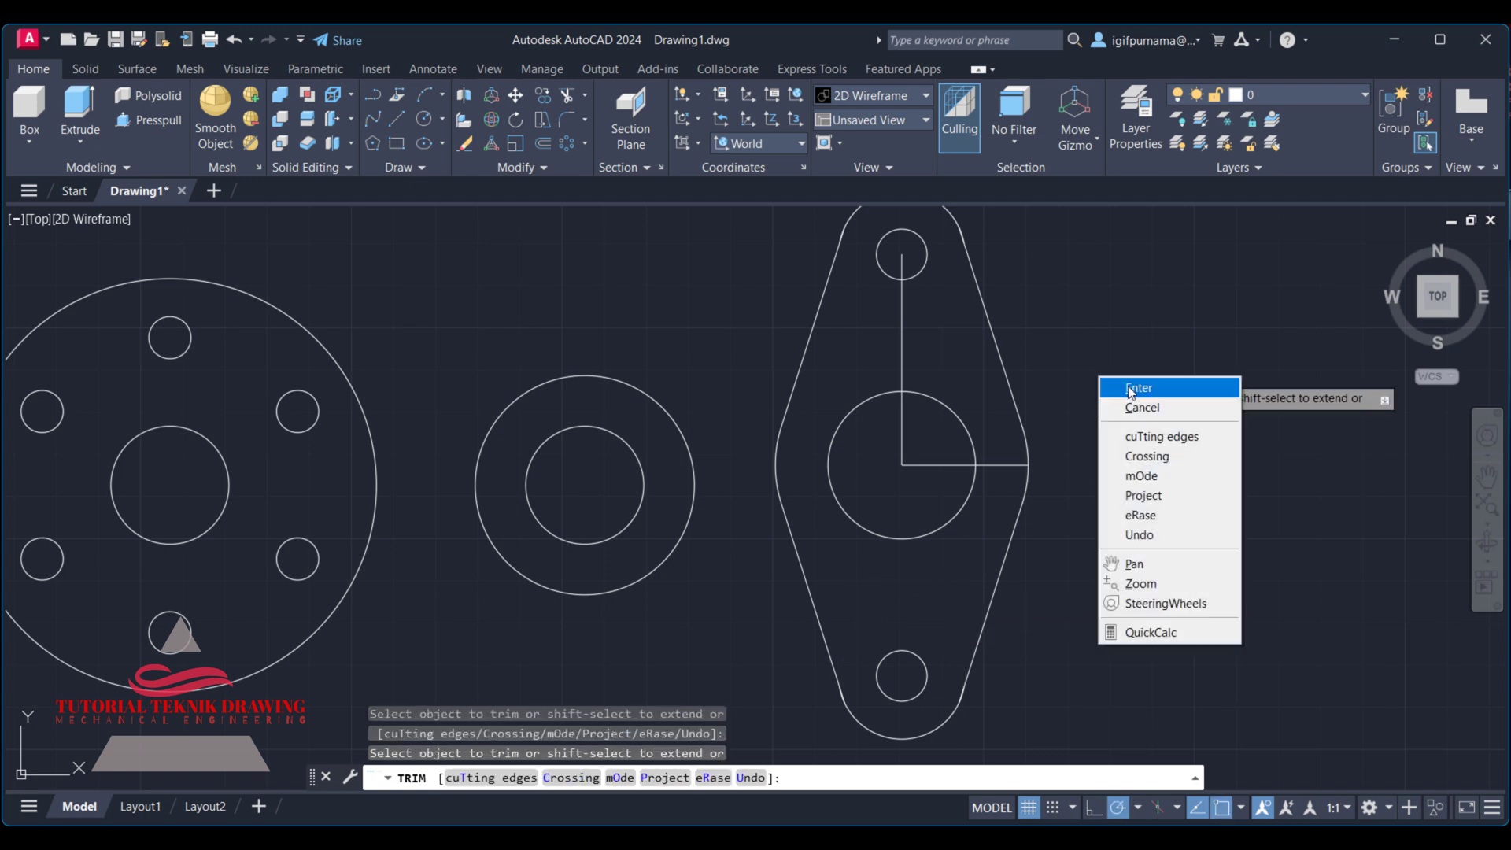
{"action": "left_click", "coordinate": [1131, 388]}
Step: Erase the horizontal and vertical construction lines
{"action": "left_click", "coordinate": [467, 143]}
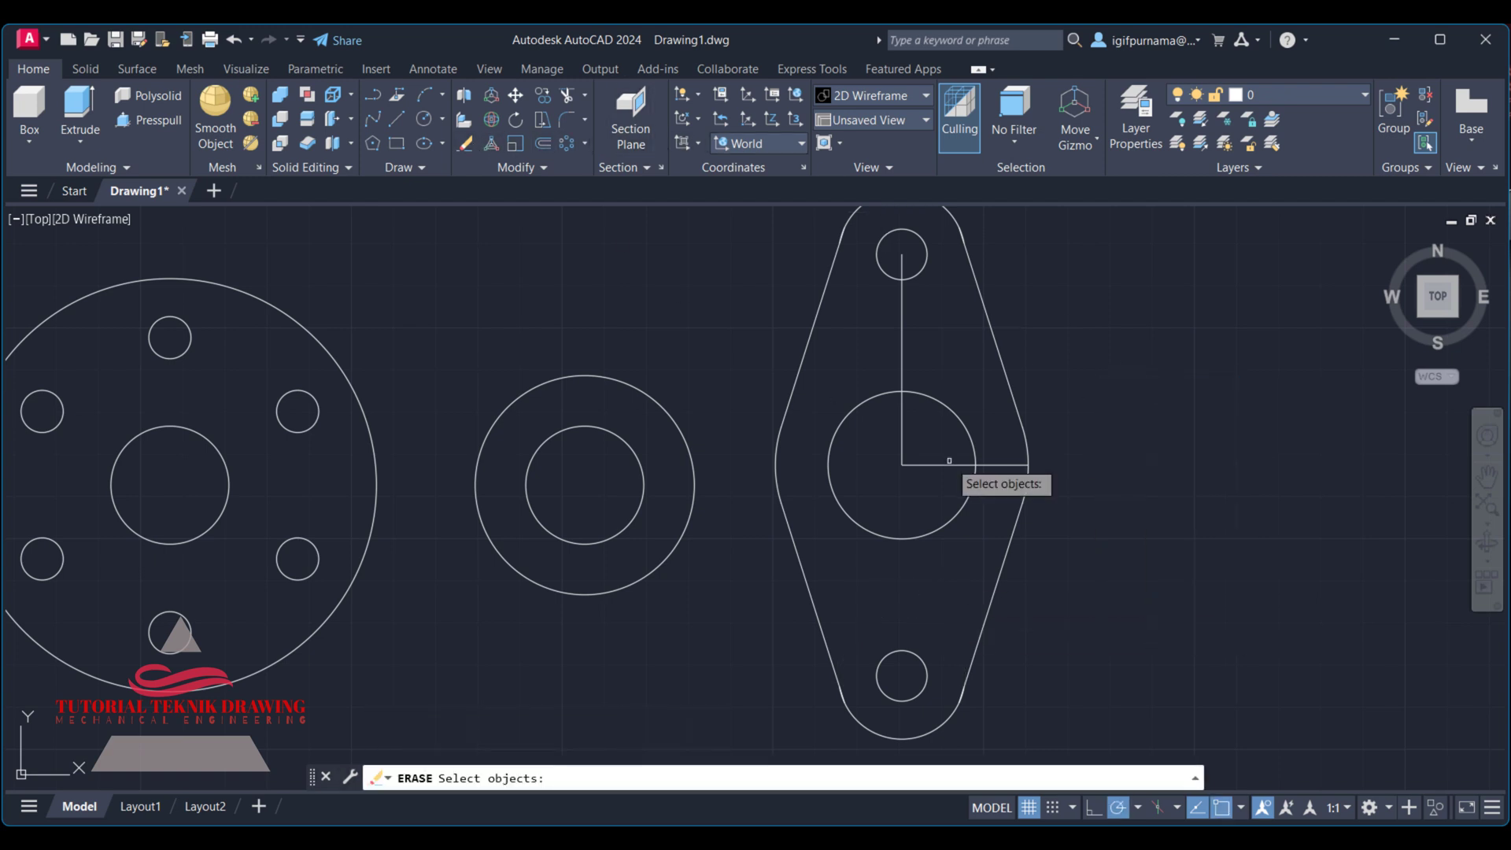
{"action": "mouse_move", "coordinate": [1039, 492]}
{"action": "left_mouse_down"}
{"action": "mouse_move", "coordinate": [976, 437]}
{"action": "mouse_move", "coordinate": [866, 416]}
{"action": "left_mouse_up"}
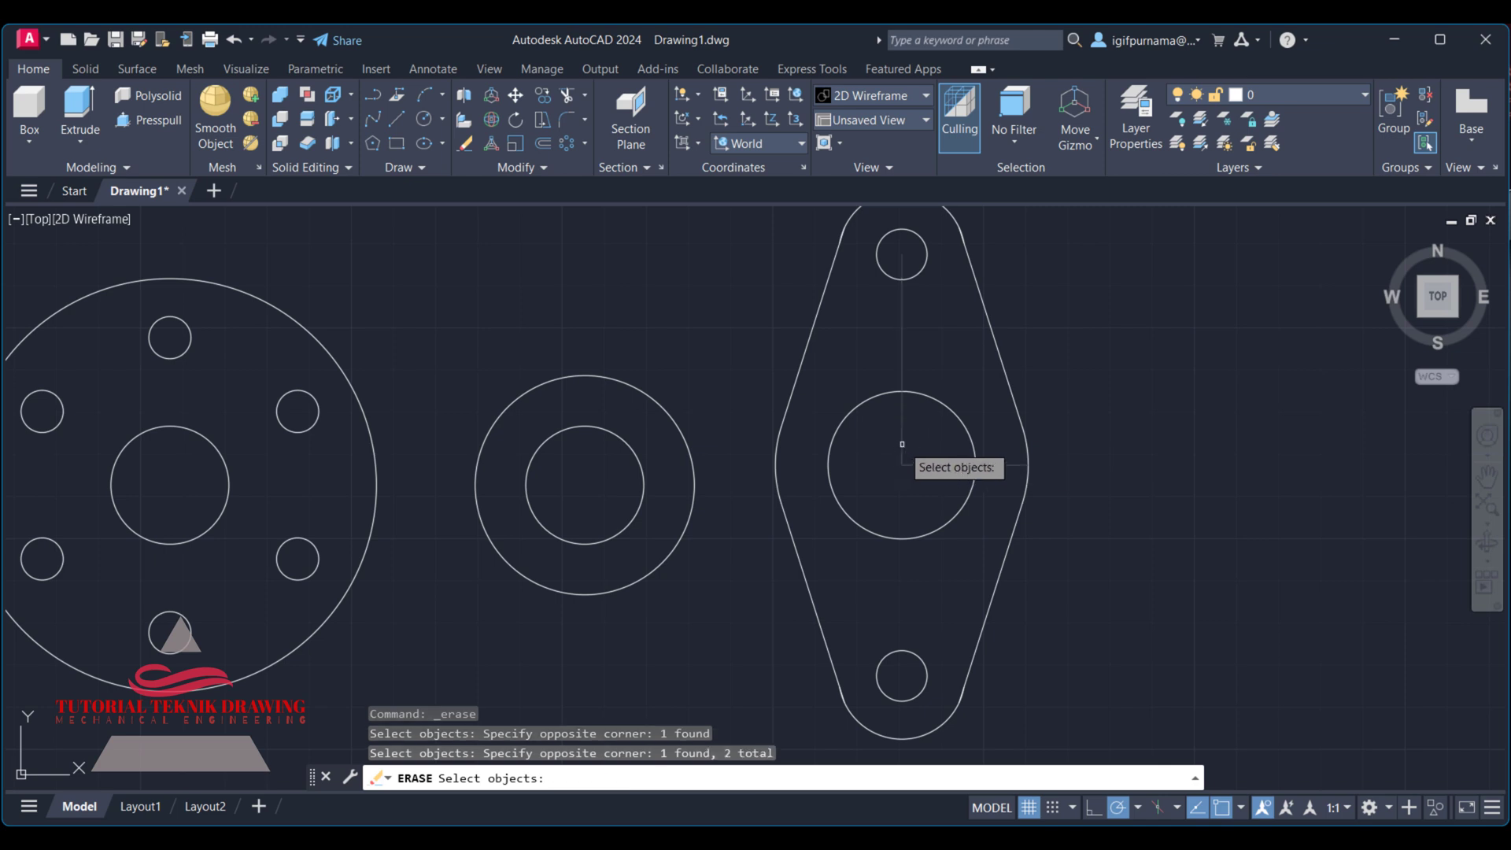
{"action": "key", "text": "Return"}
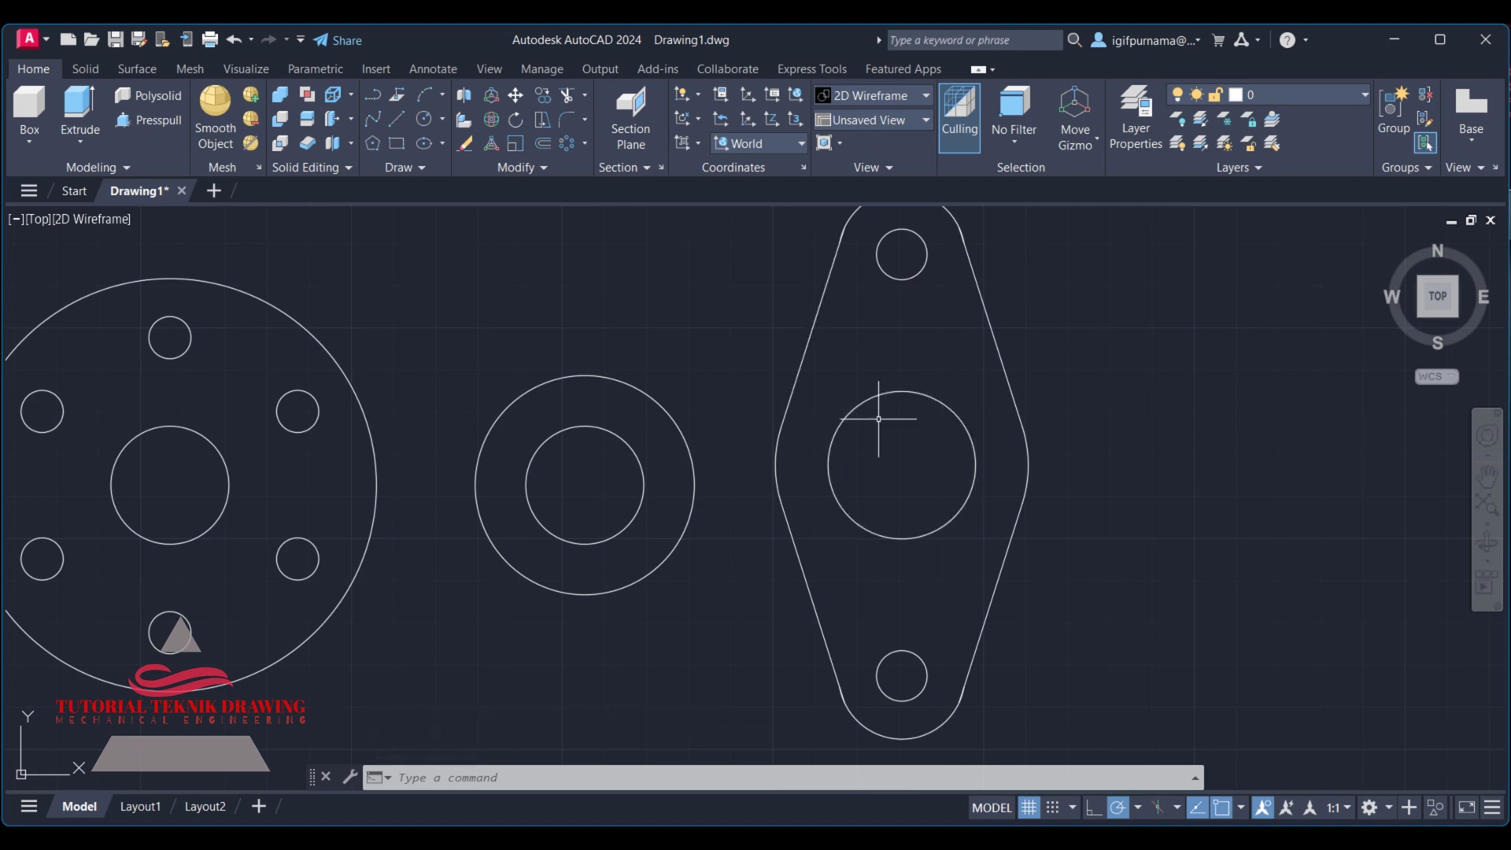
Step: Switch the drawing to the SW Isometric view and glance at the reference image
{"action": "left_click", "coordinate": [880, 120]}
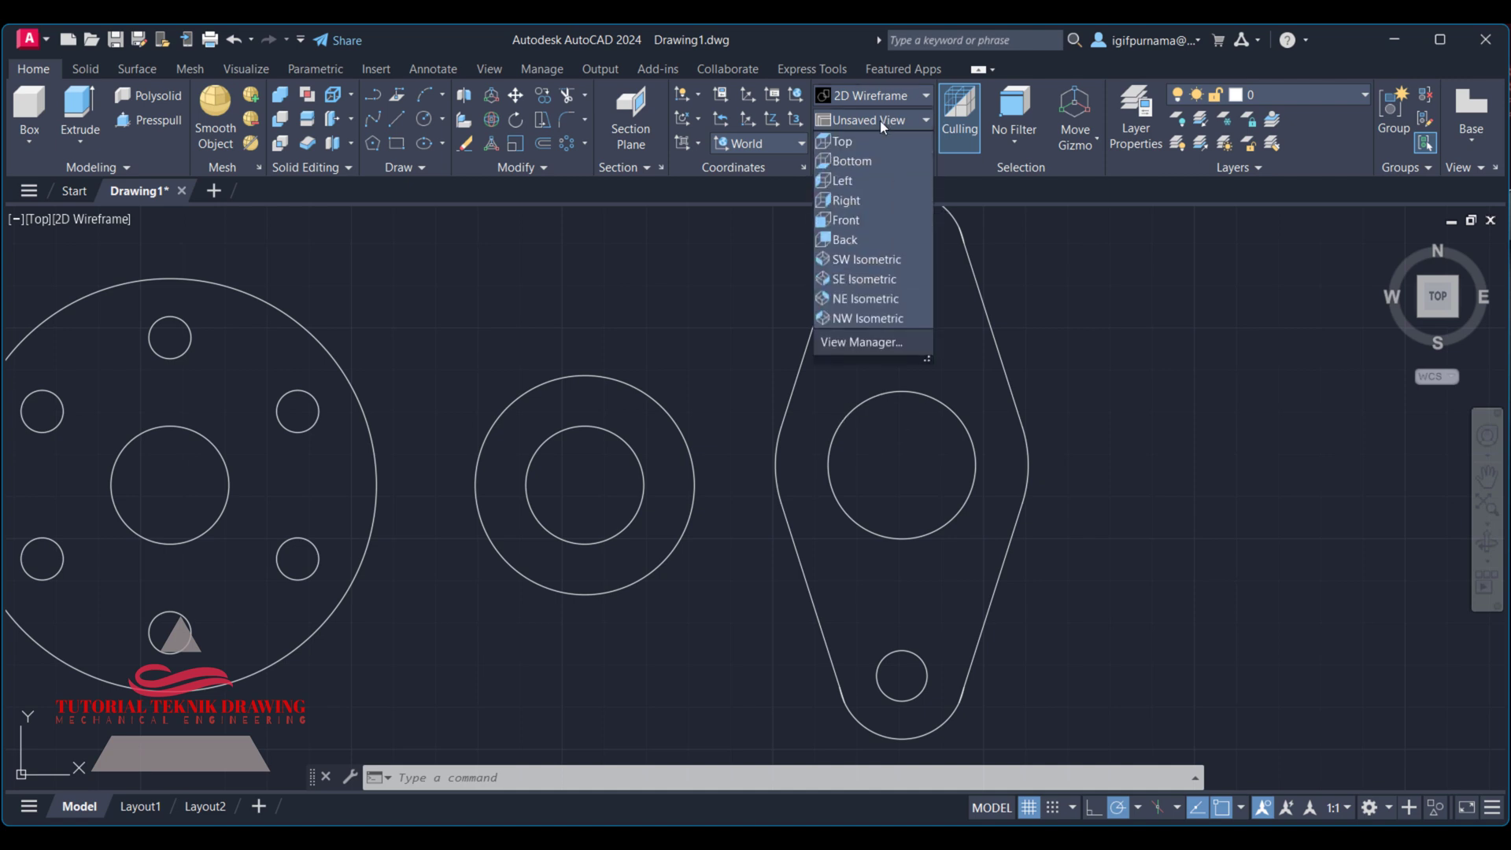
{"action": "left_click", "coordinate": [872, 262]}
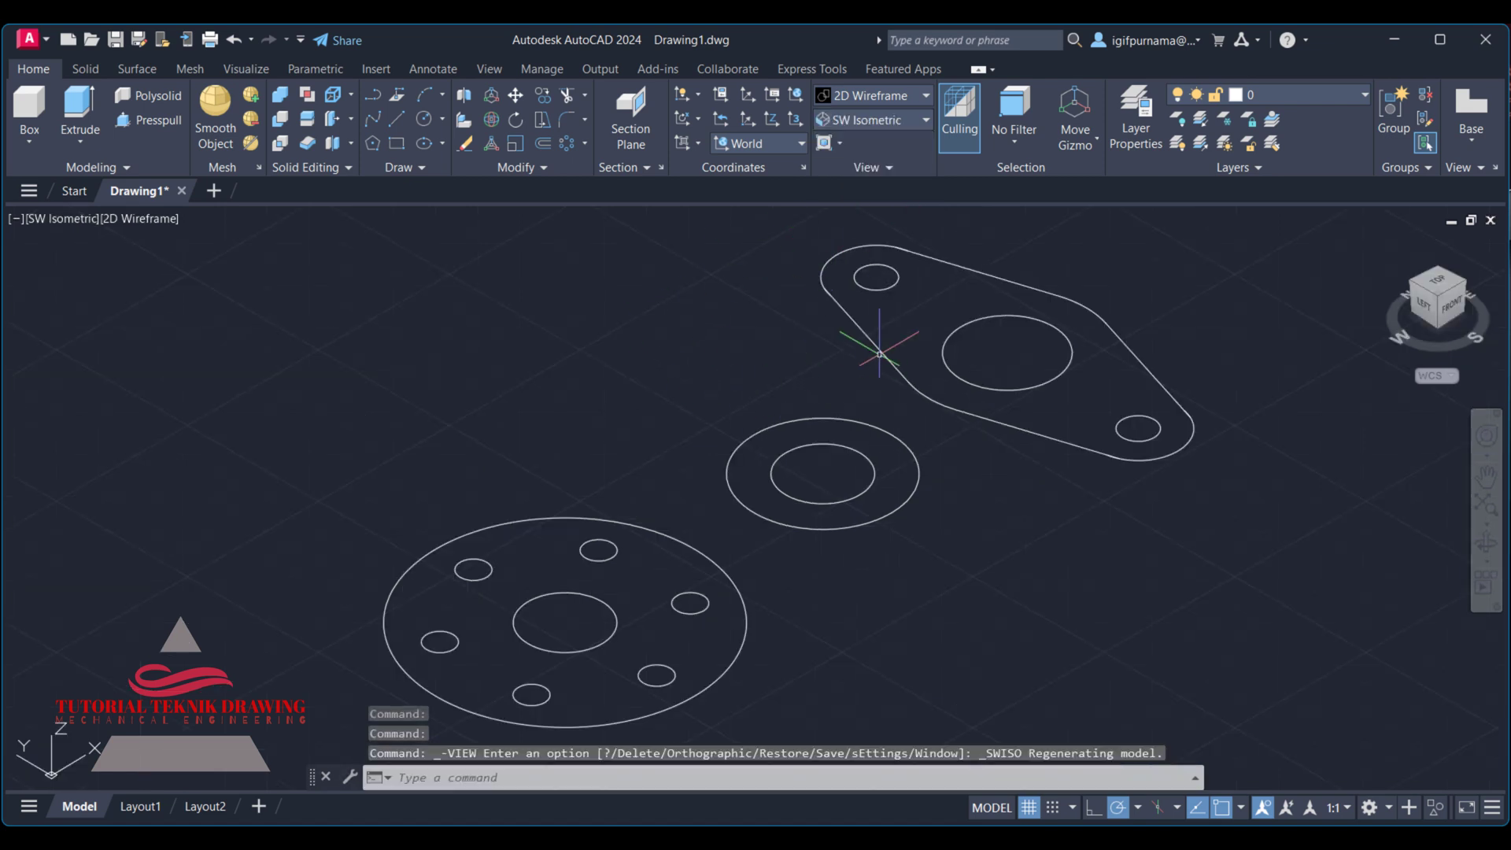
{"action": "key", "text": "alt+Tab"}
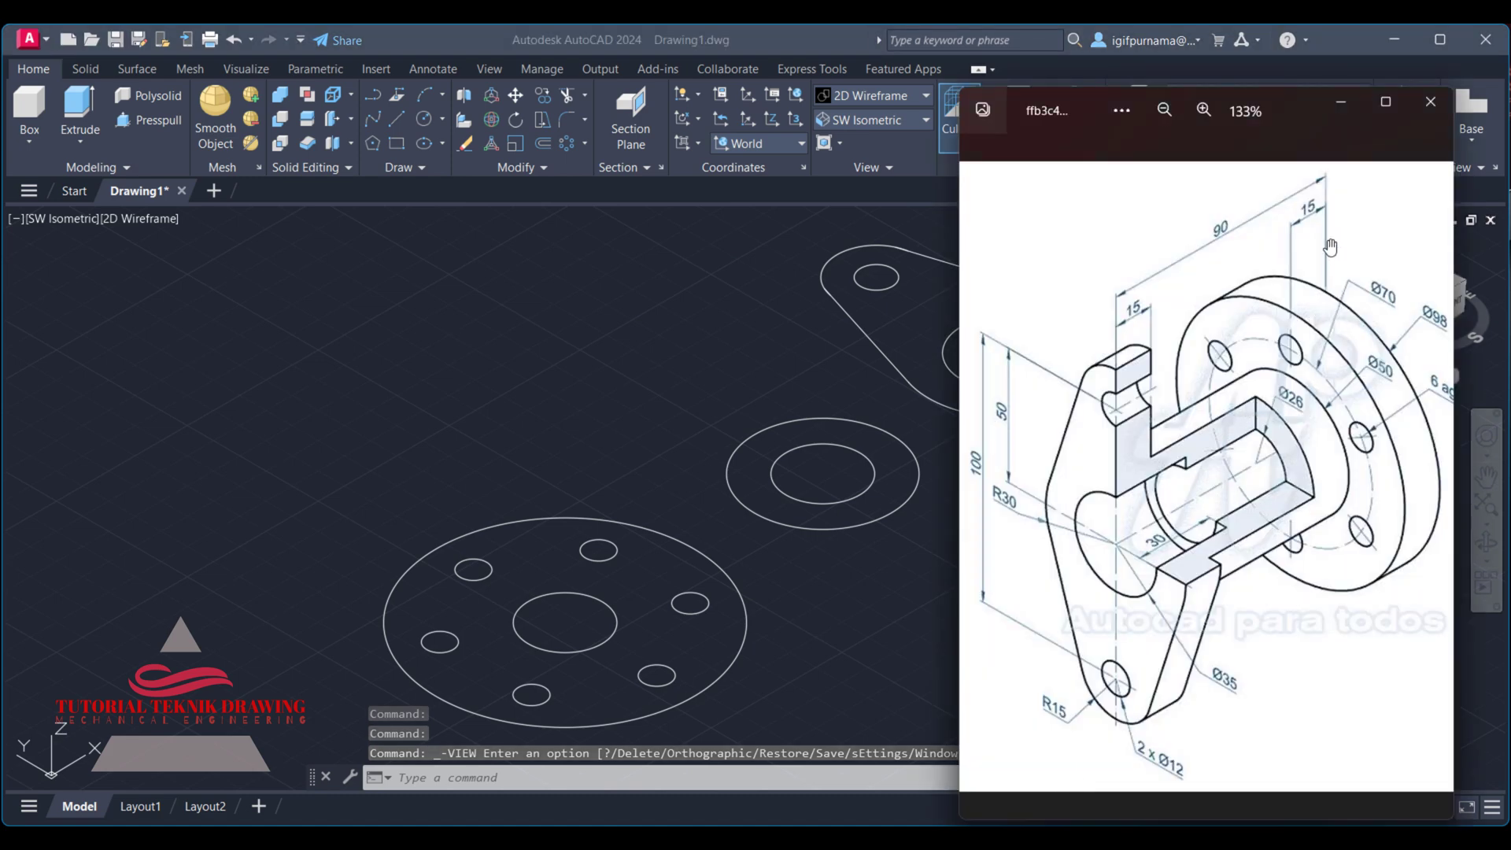
{"action": "key", "text": "alt+Tab"}
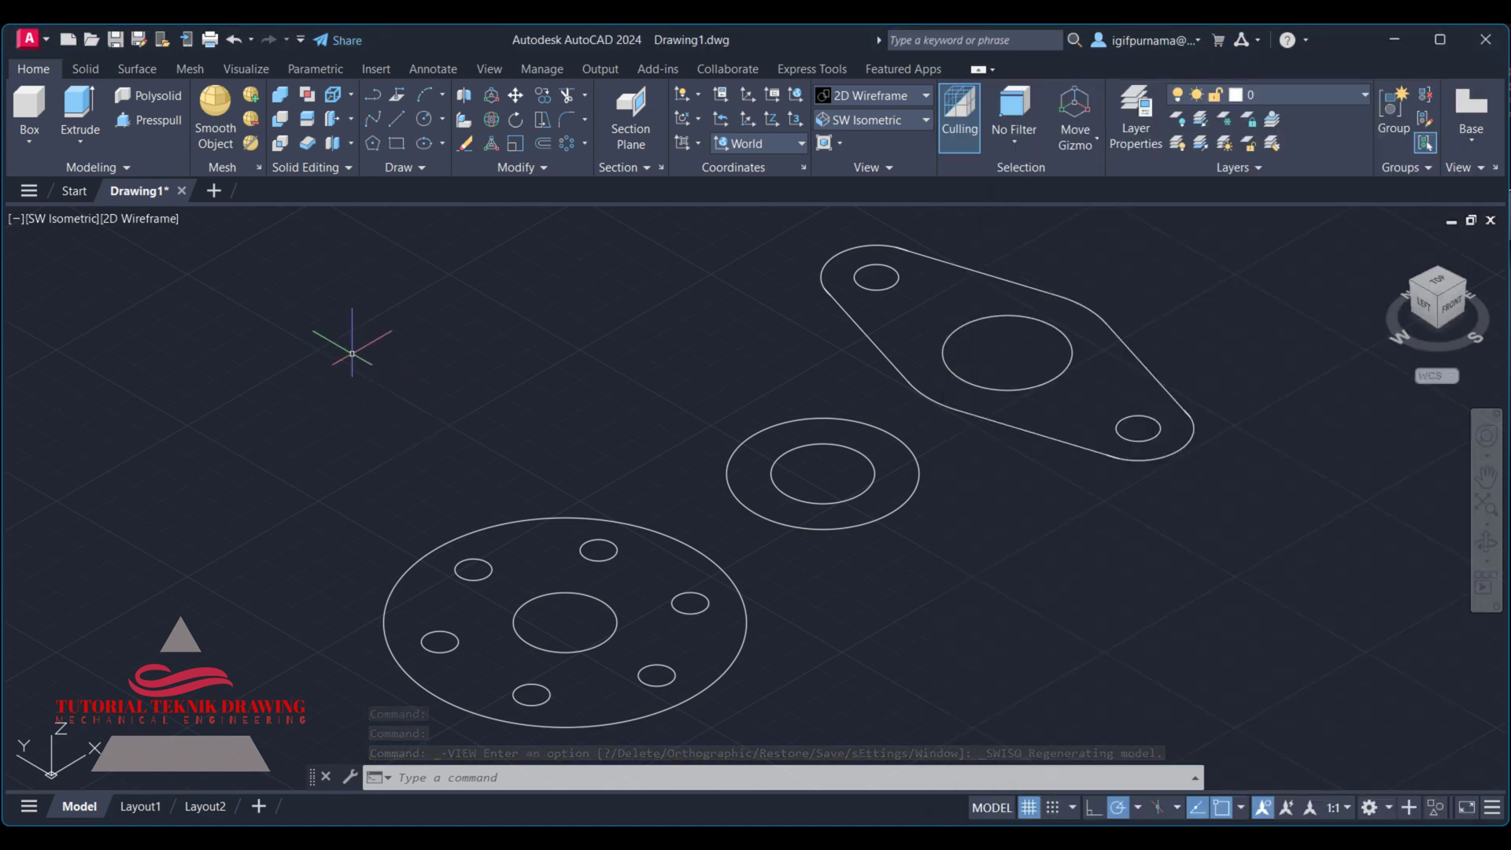
Step: Press-pull the six-hole flange profile up 15 units, then bring up the reference drawing
{"action": "left_click", "coordinate": [152, 124]}
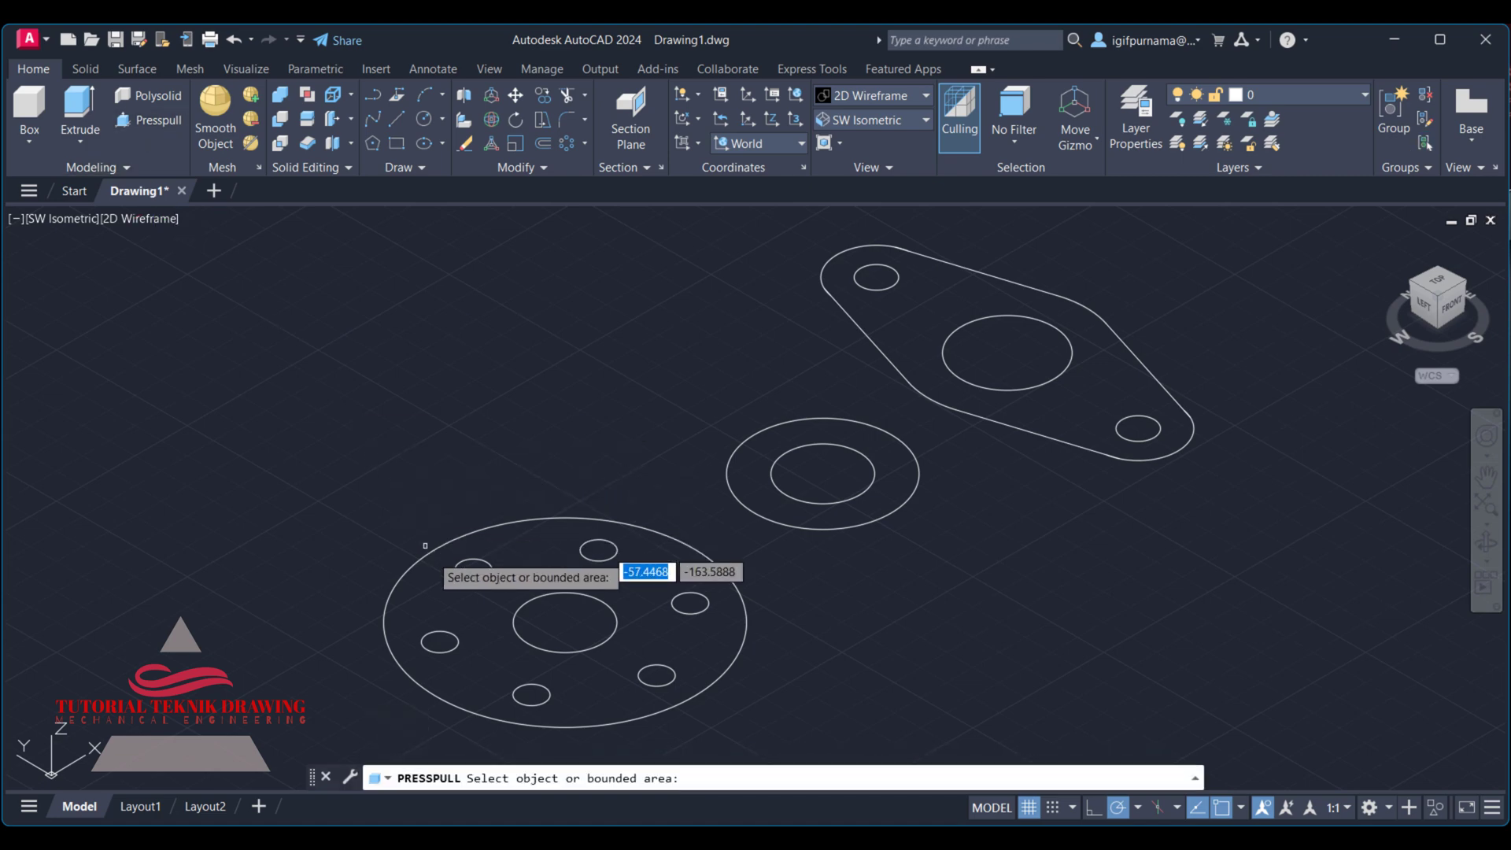
{"action": "left_click", "coordinate": [551, 579]}
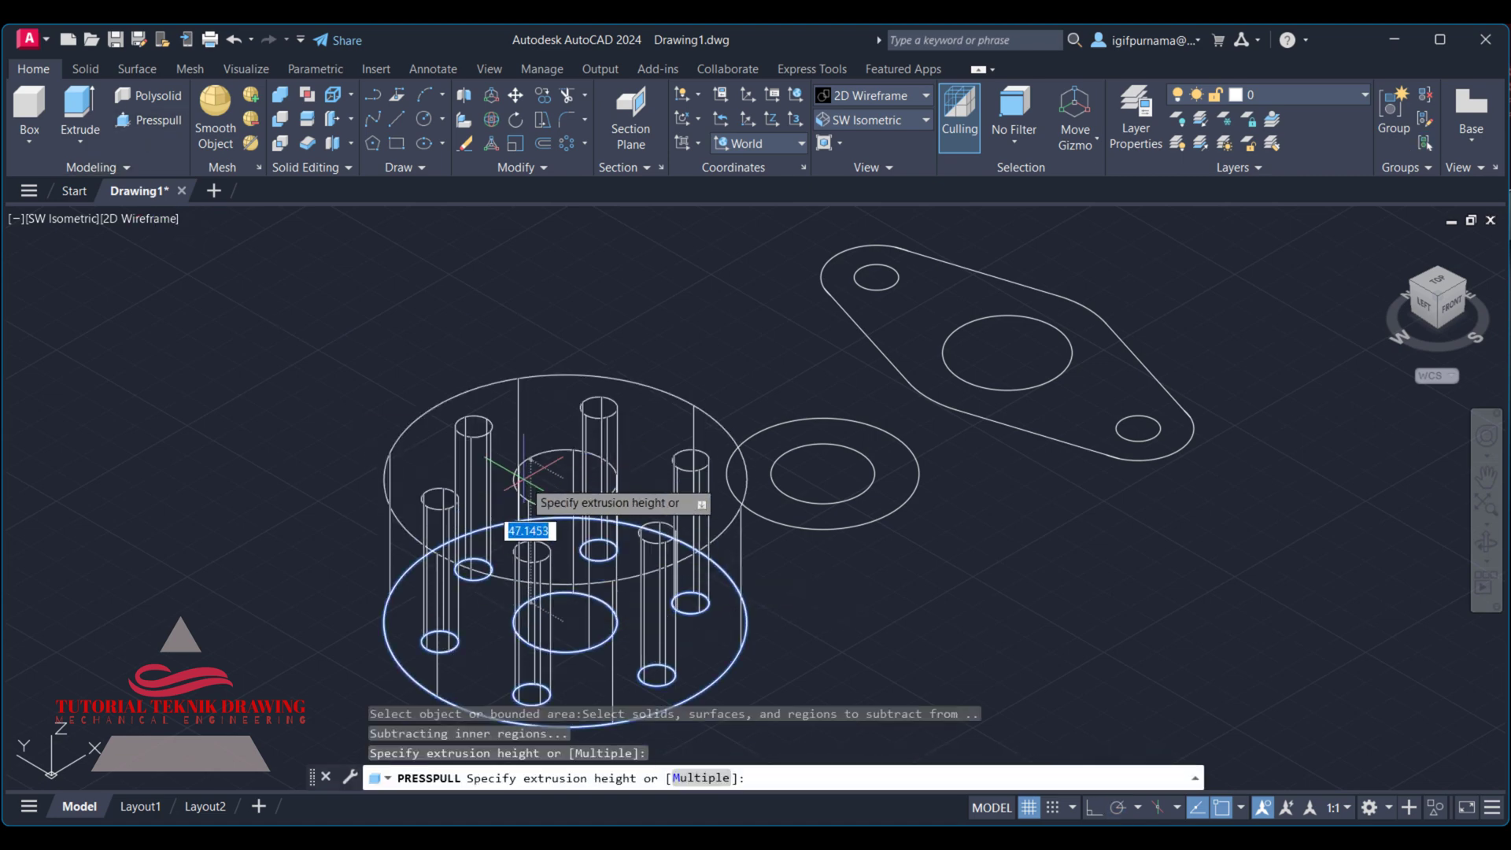
{"action": "type", "text": "15"}
{"action": "key", "text": "Return"}
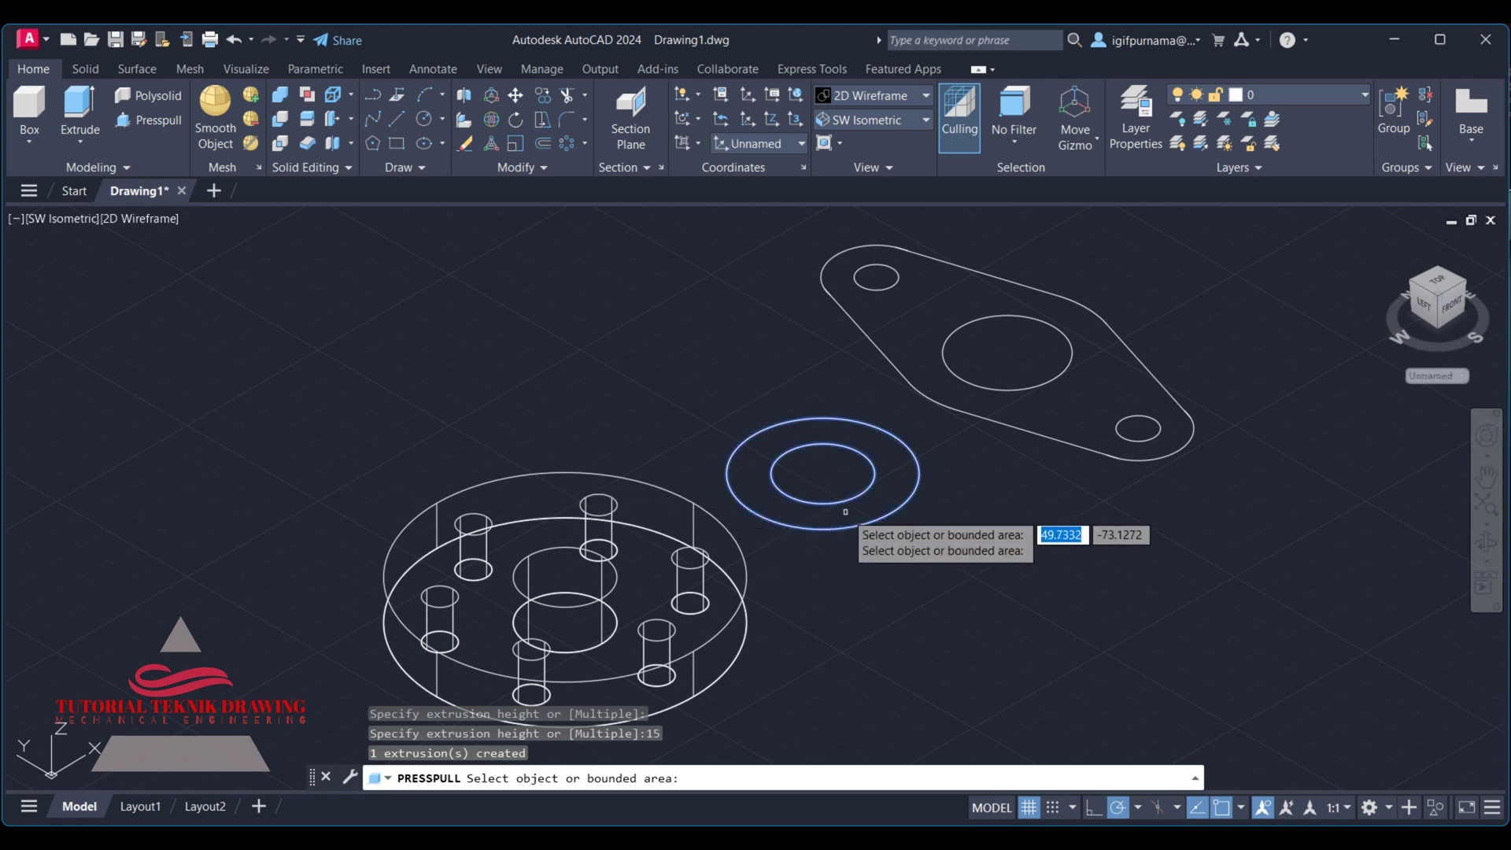
{"action": "key", "text": "alt+Tab"}
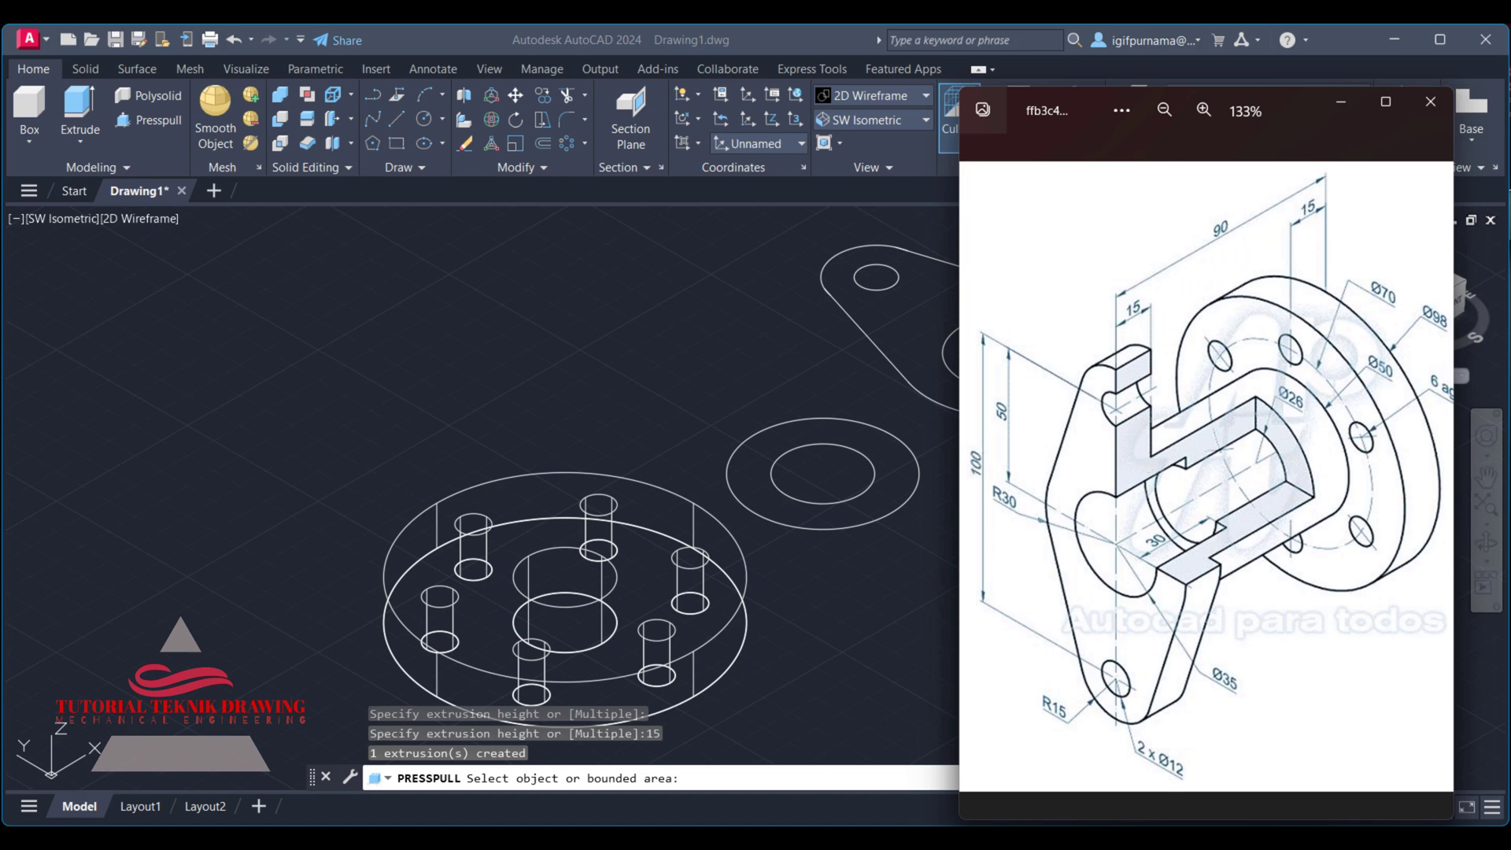
Step: Bring up Calculator, clear it, and make a first attempt at 90 − 15 − 15
{"action": "key", "text": "alt+Tab"}
{"action": "left_click", "coordinate": [668, 439]}
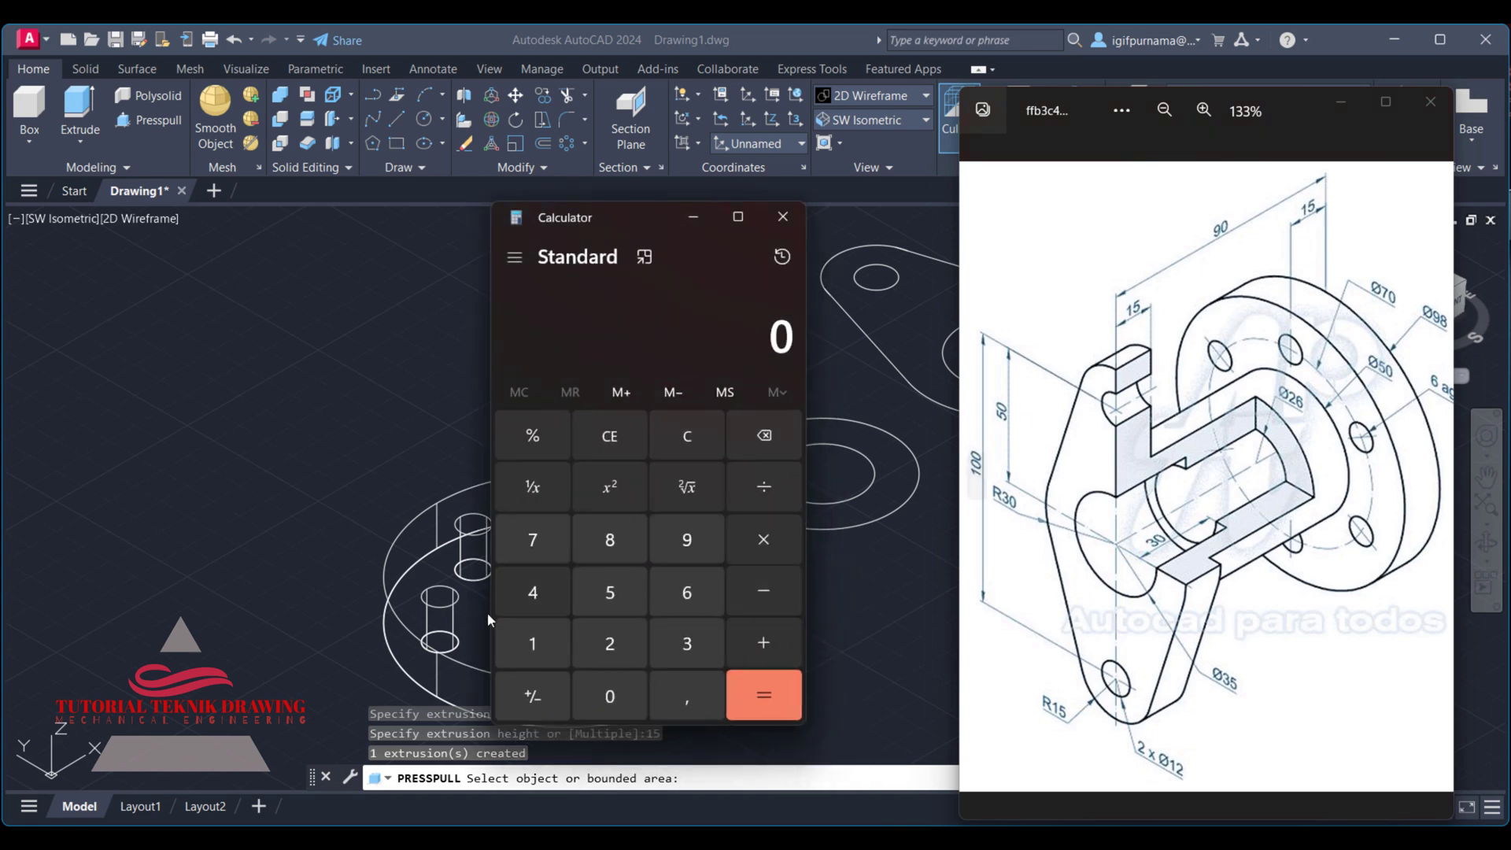
{"action": "left_click", "coordinate": [687, 557]}
{"action": "left_click", "coordinate": [586, 693]}
{"action": "left_click", "coordinate": [747, 593]}
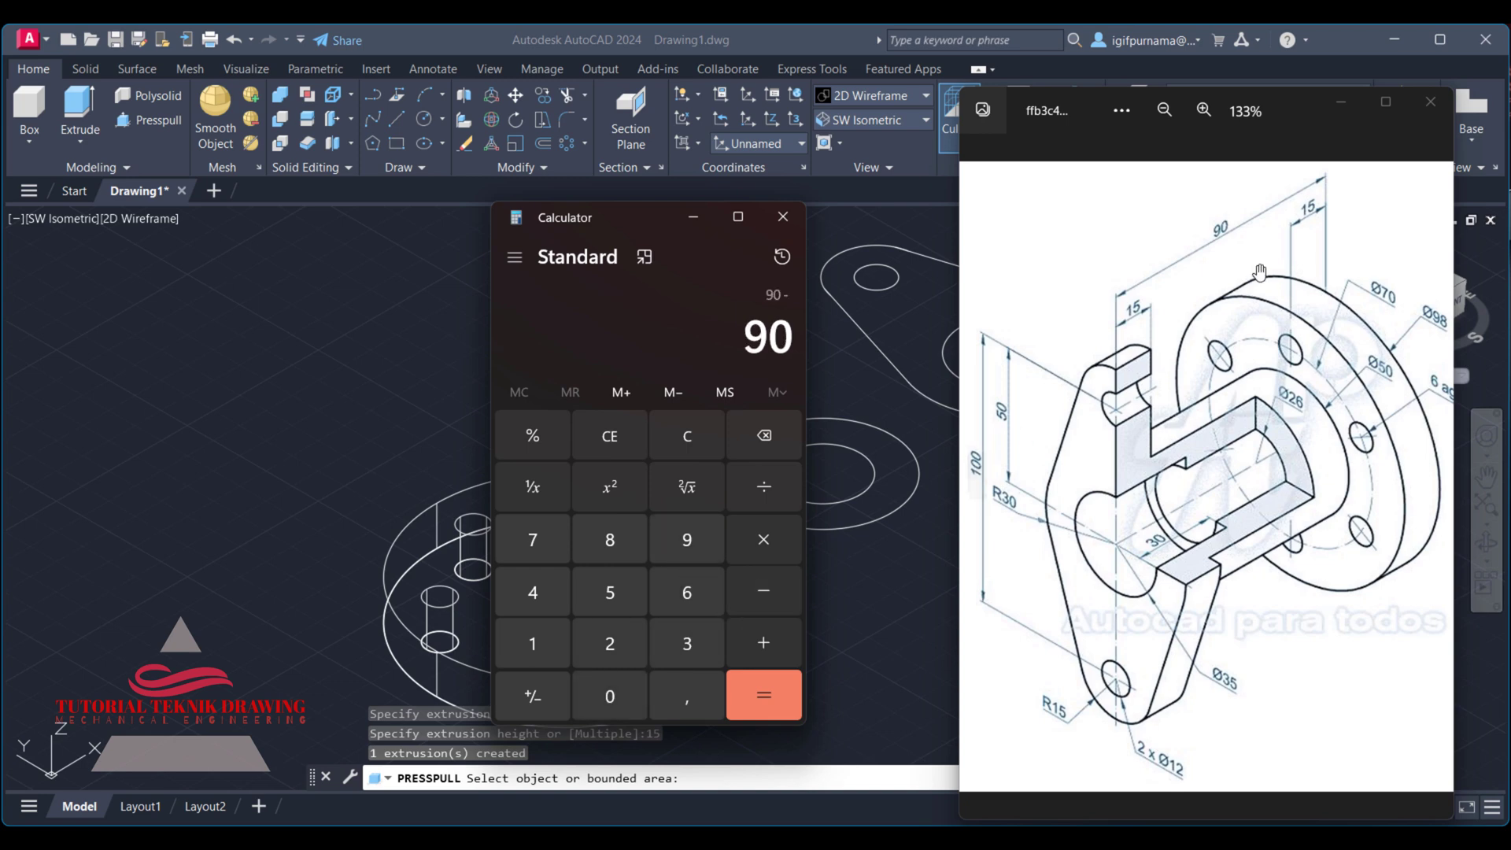
{"action": "left_click", "coordinate": [526, 644]}
{"action": "left_click", "coordinate": [625, 600]}
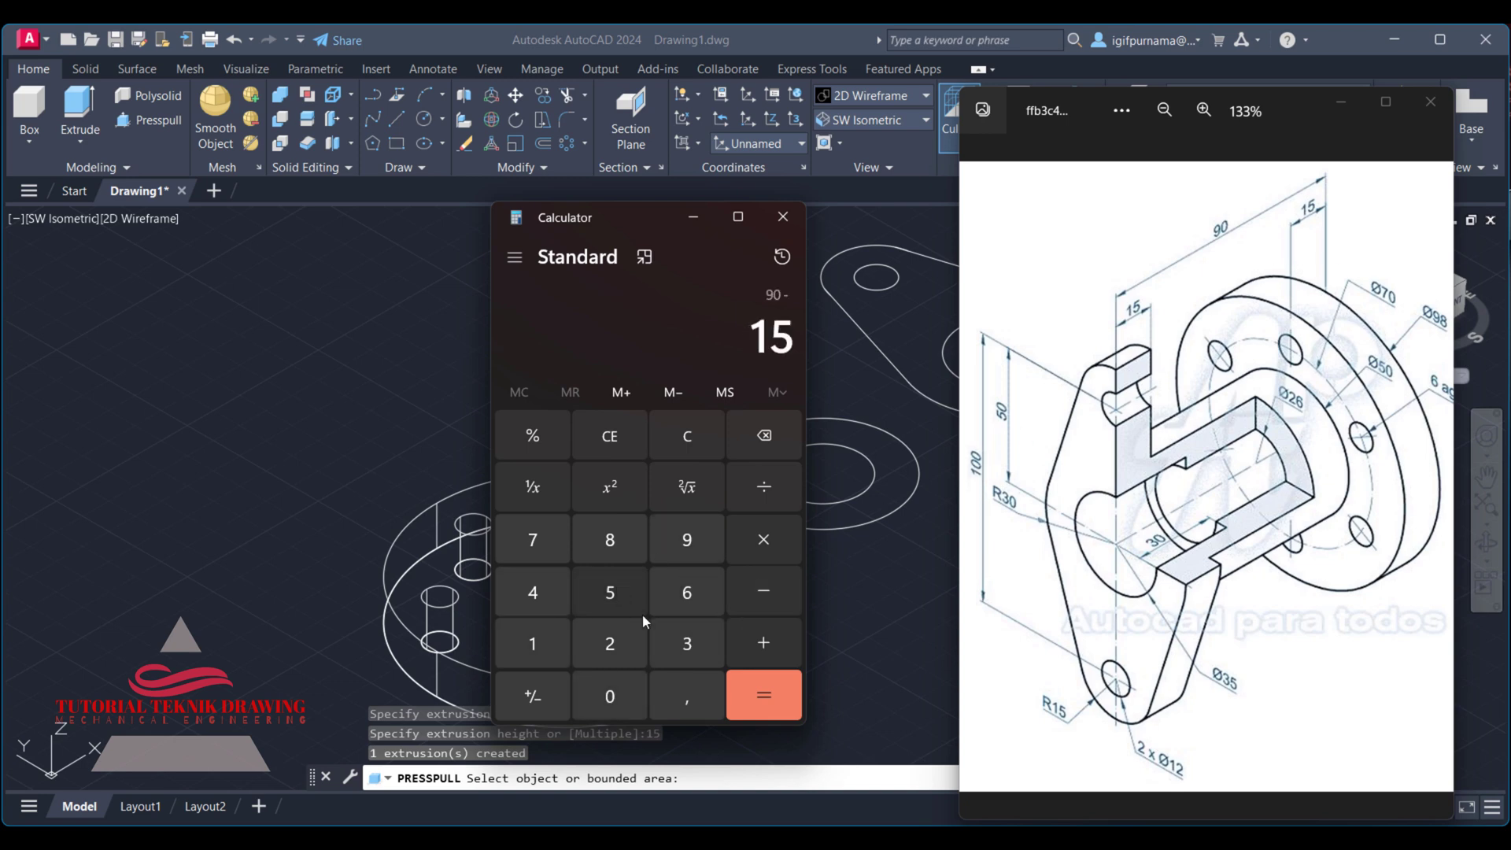
{"action": "left_click", "coordinate": [764, 688]}
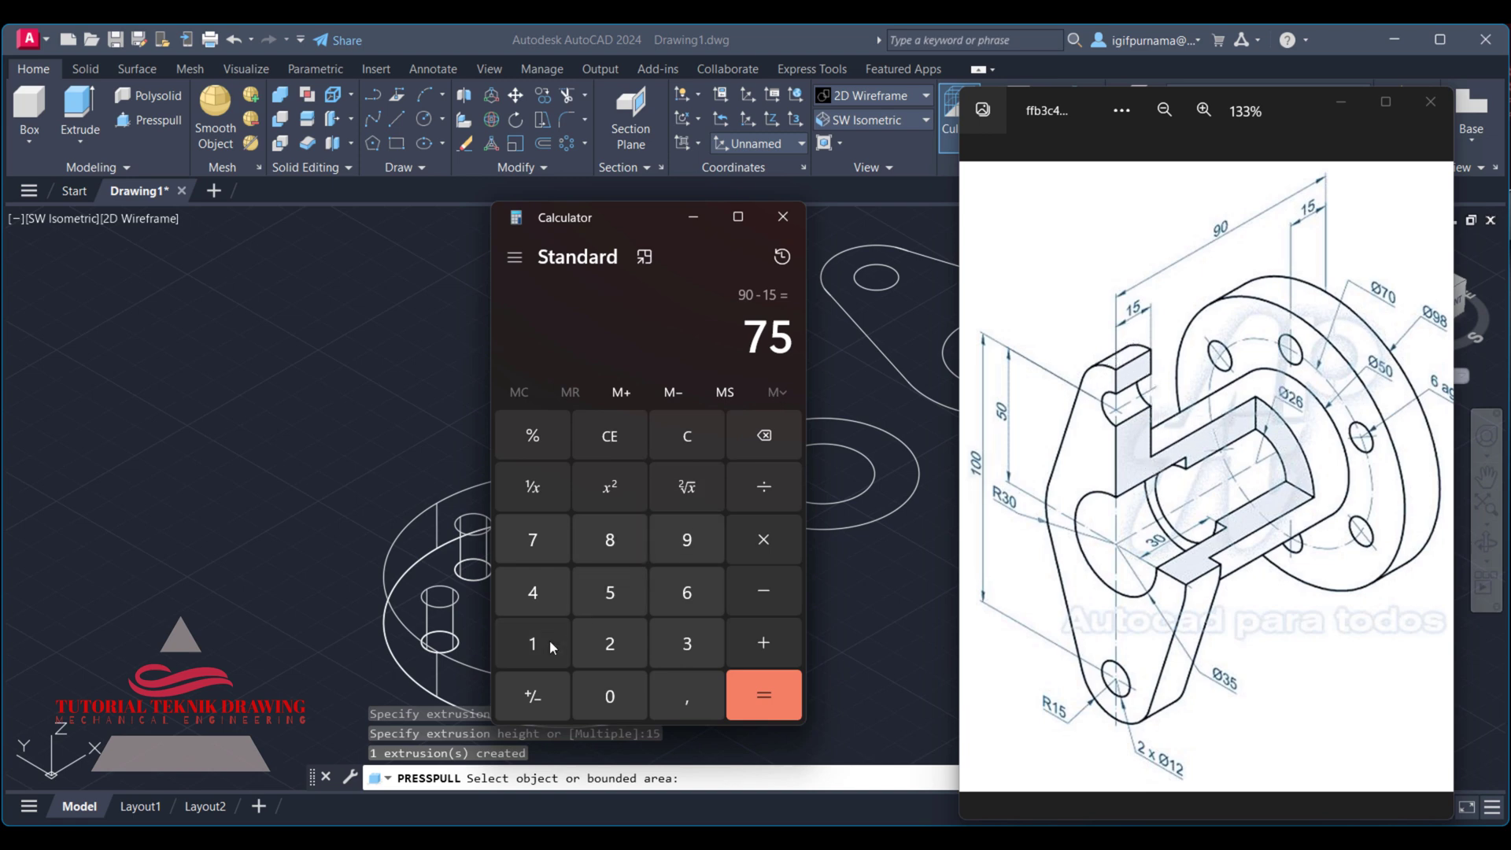
{"action": "left_click", "coordinate": [530, 653]}
{"action": "left_click", "coordinate": [605, 599]}
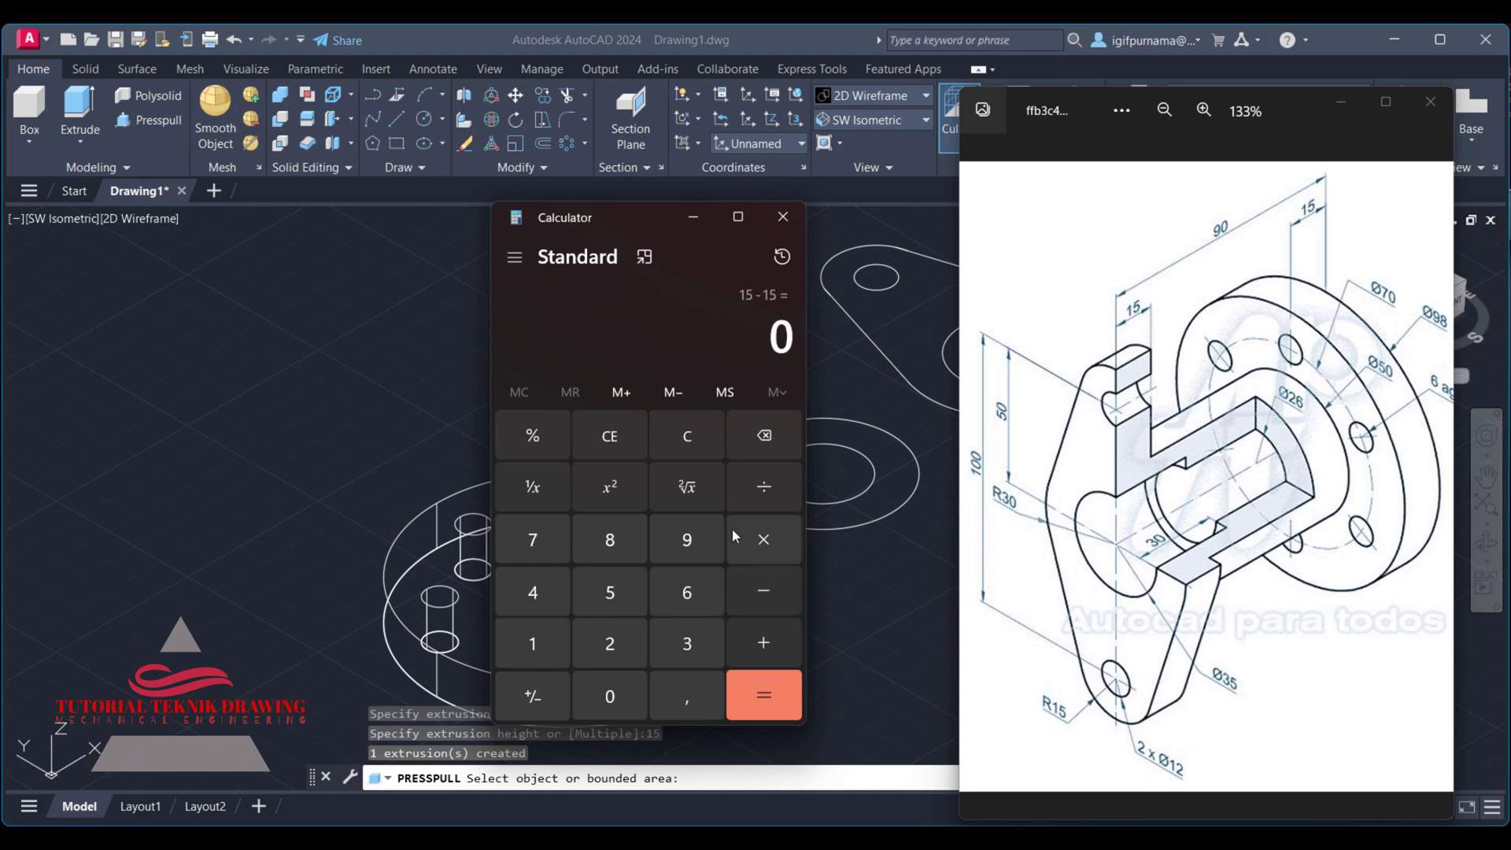
Step: Recompute 90 − 15 = 75 and 75 − 15 = 60, then put Calculator and Photos away
{"action": "left_click", "coordinate": [688, 543]}
{"action": "left_click", "coordinate": [611, 696]}
{"action": "left_click", "coordinate": [759, 597]}
{"action": "left_click", "coordinate": [556, 637]}
{"action": "left_click", "coordinate": [610, 592]}
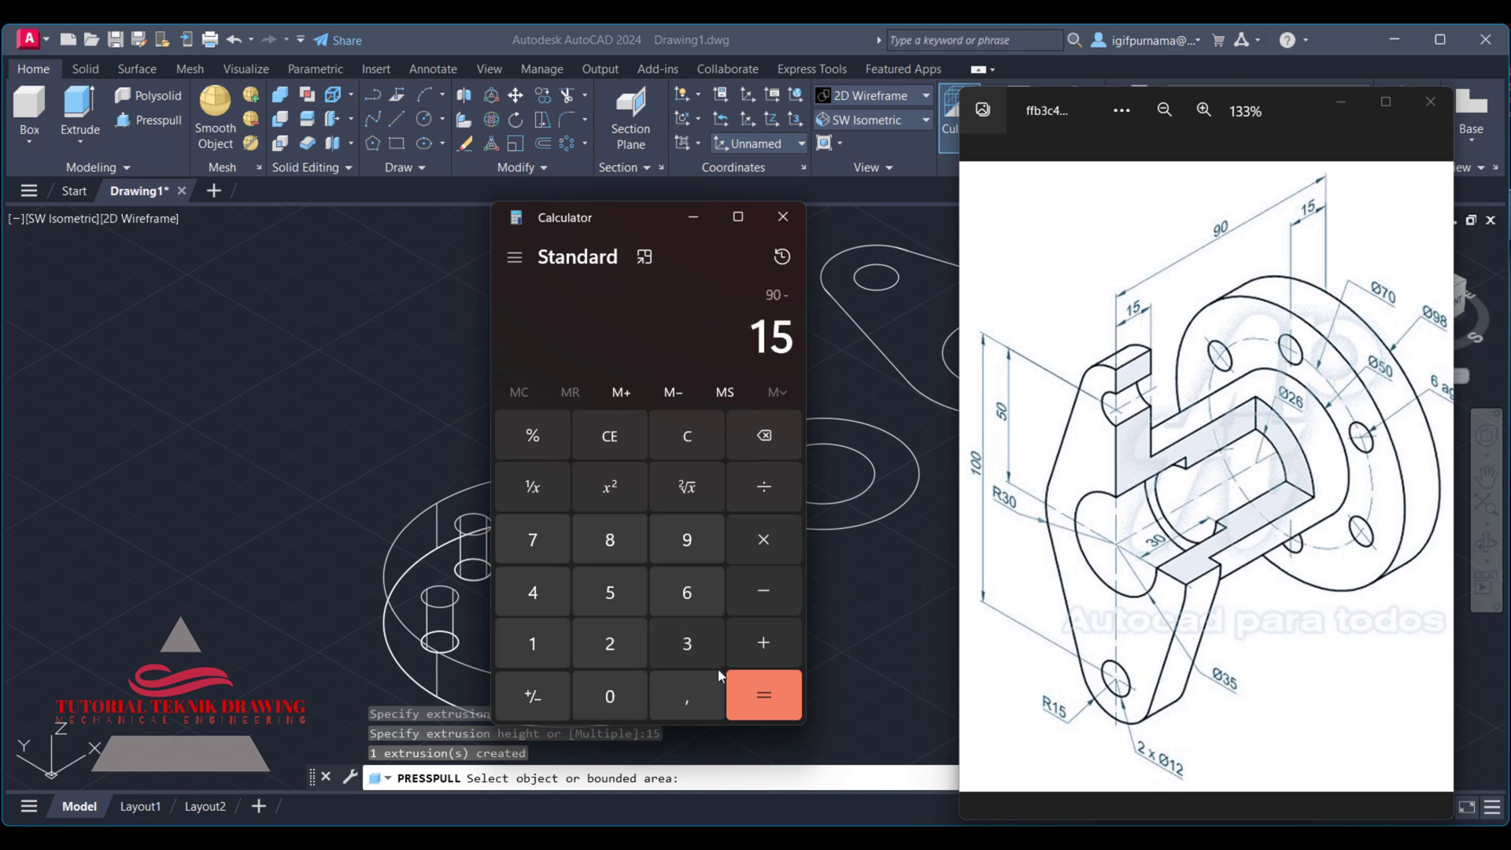
{"action": "left_click", "coordinate": [760, 704]}
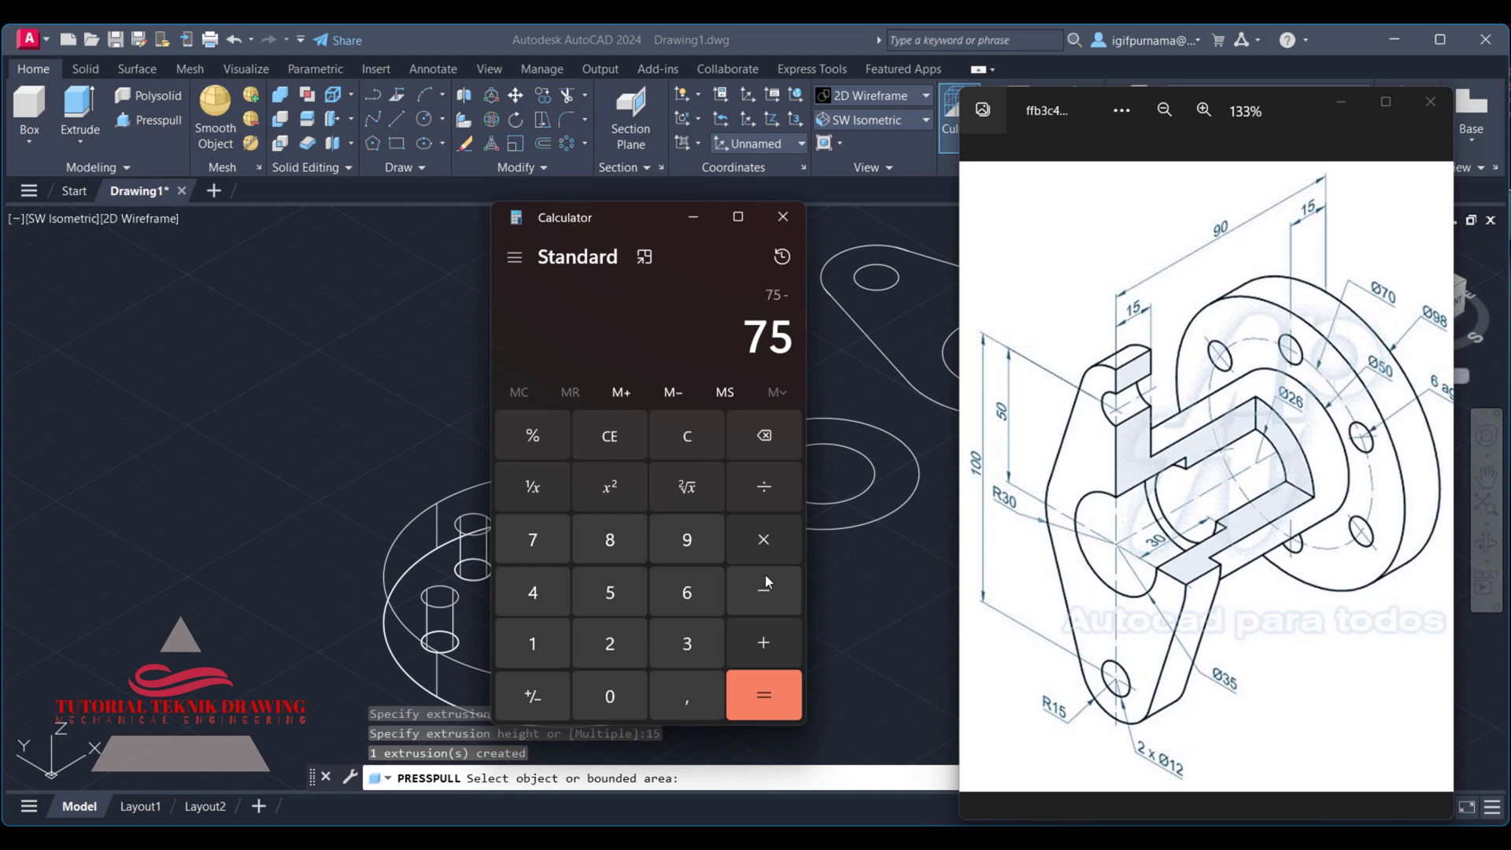
{"action": "left_click", "coordinate": [535, 646]}
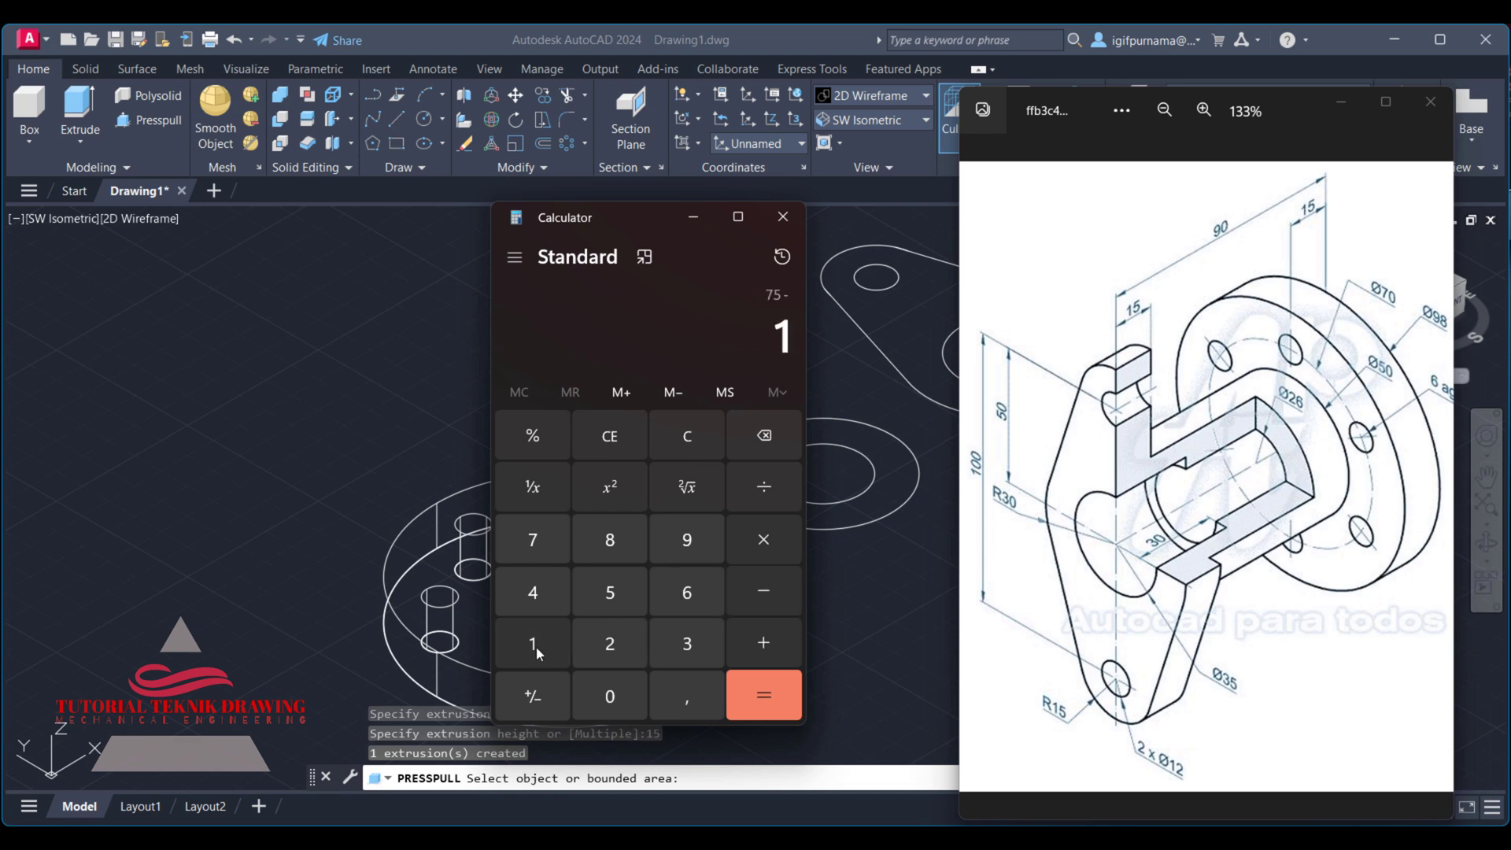
{"action": "left_click", "coordinate": [622, 589]}
{"action": "left_click", "coordinate": [754, 702]}
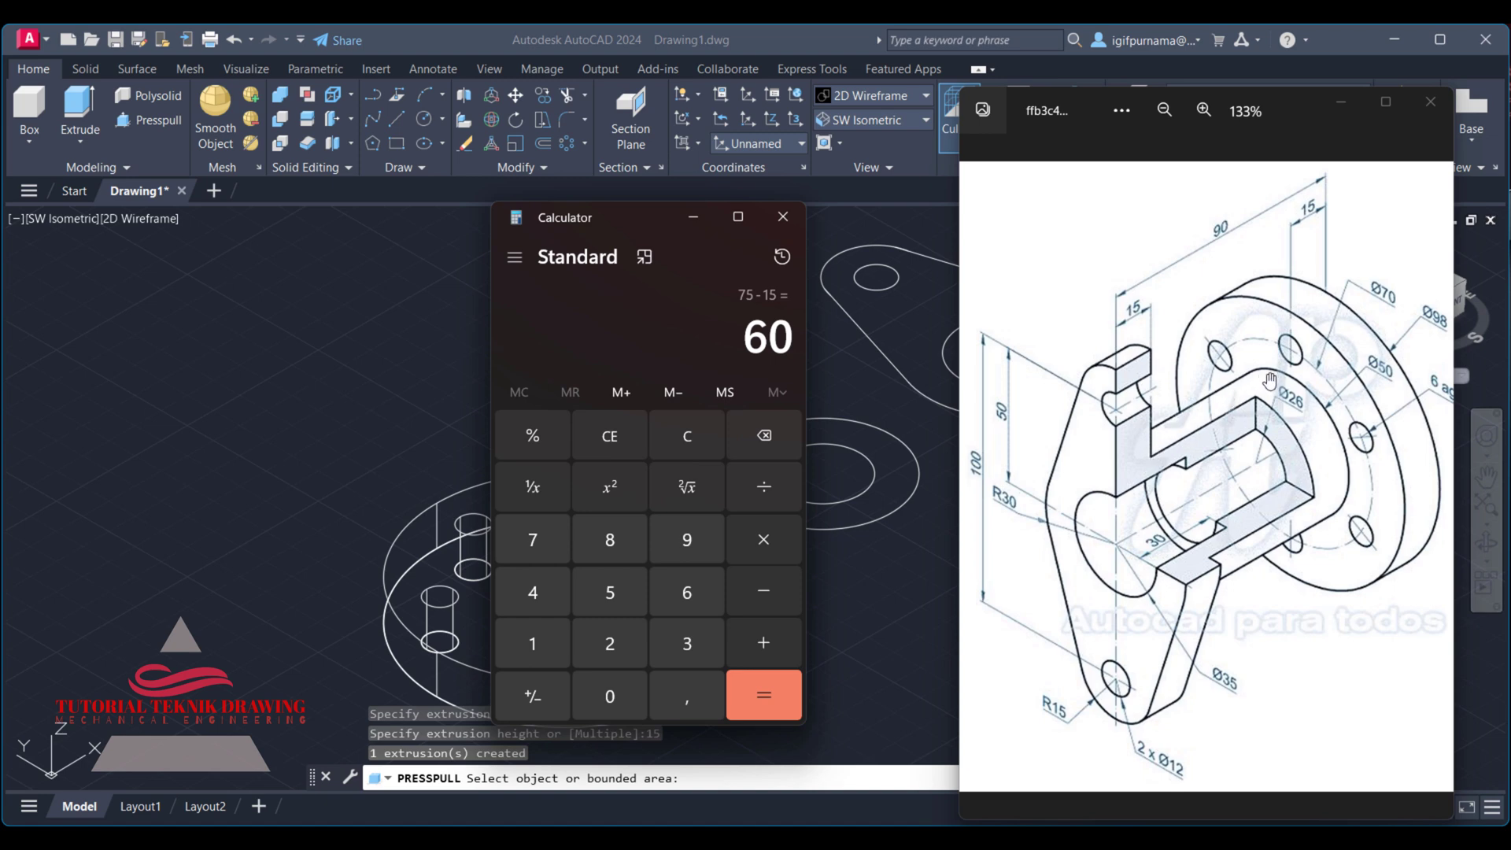
{"action": "left_click", "coordinate": [476, 311]}
Step: Press-pull the flat ring 90 units tall, then undo it
{"action": "left_click", "coordinate": [330, 260]}
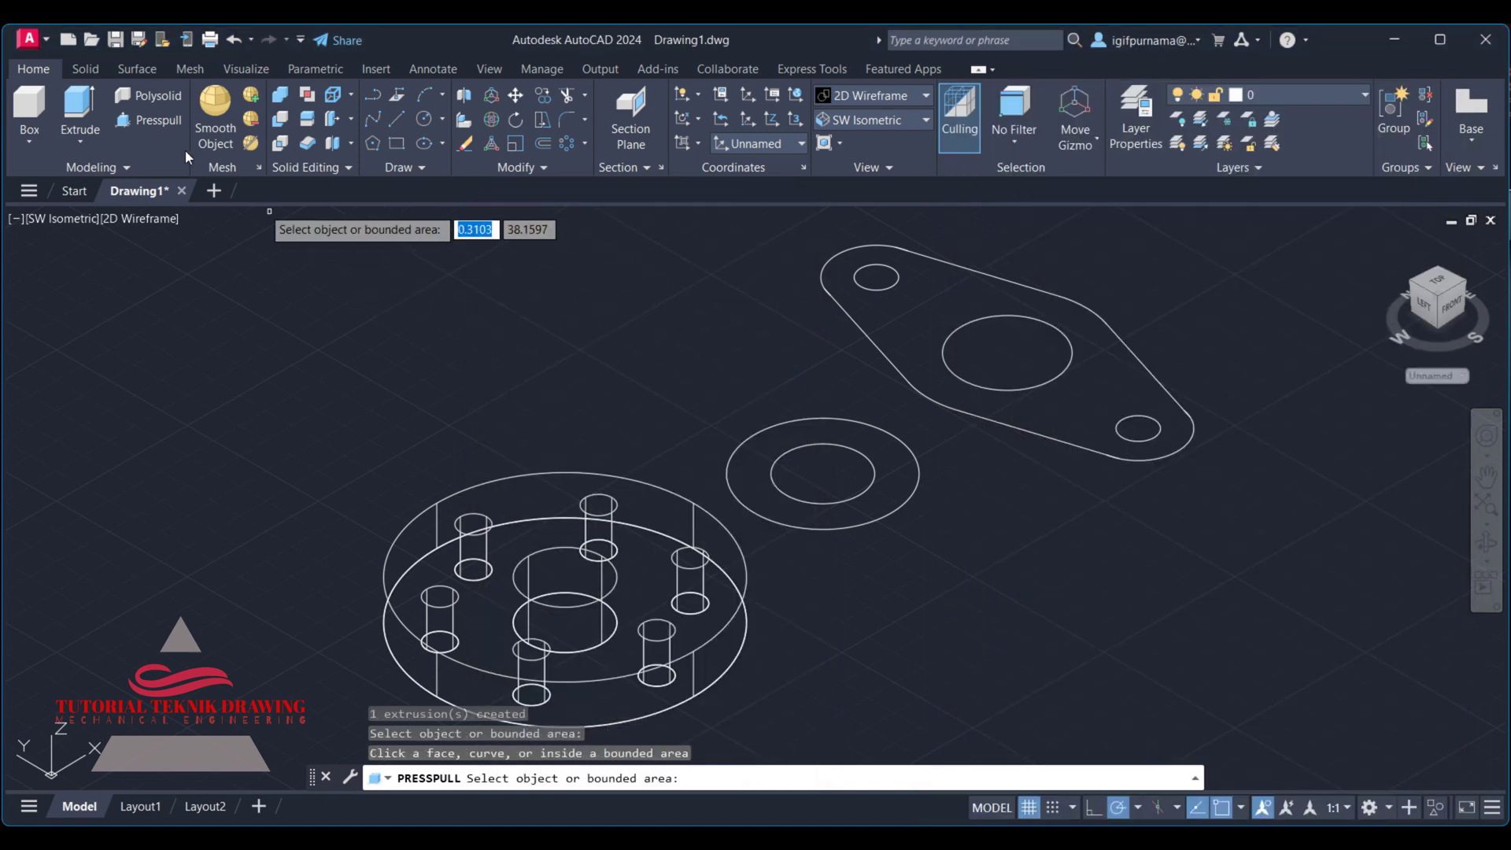
{"action": "left_click", "coordinate": [773, 435]}
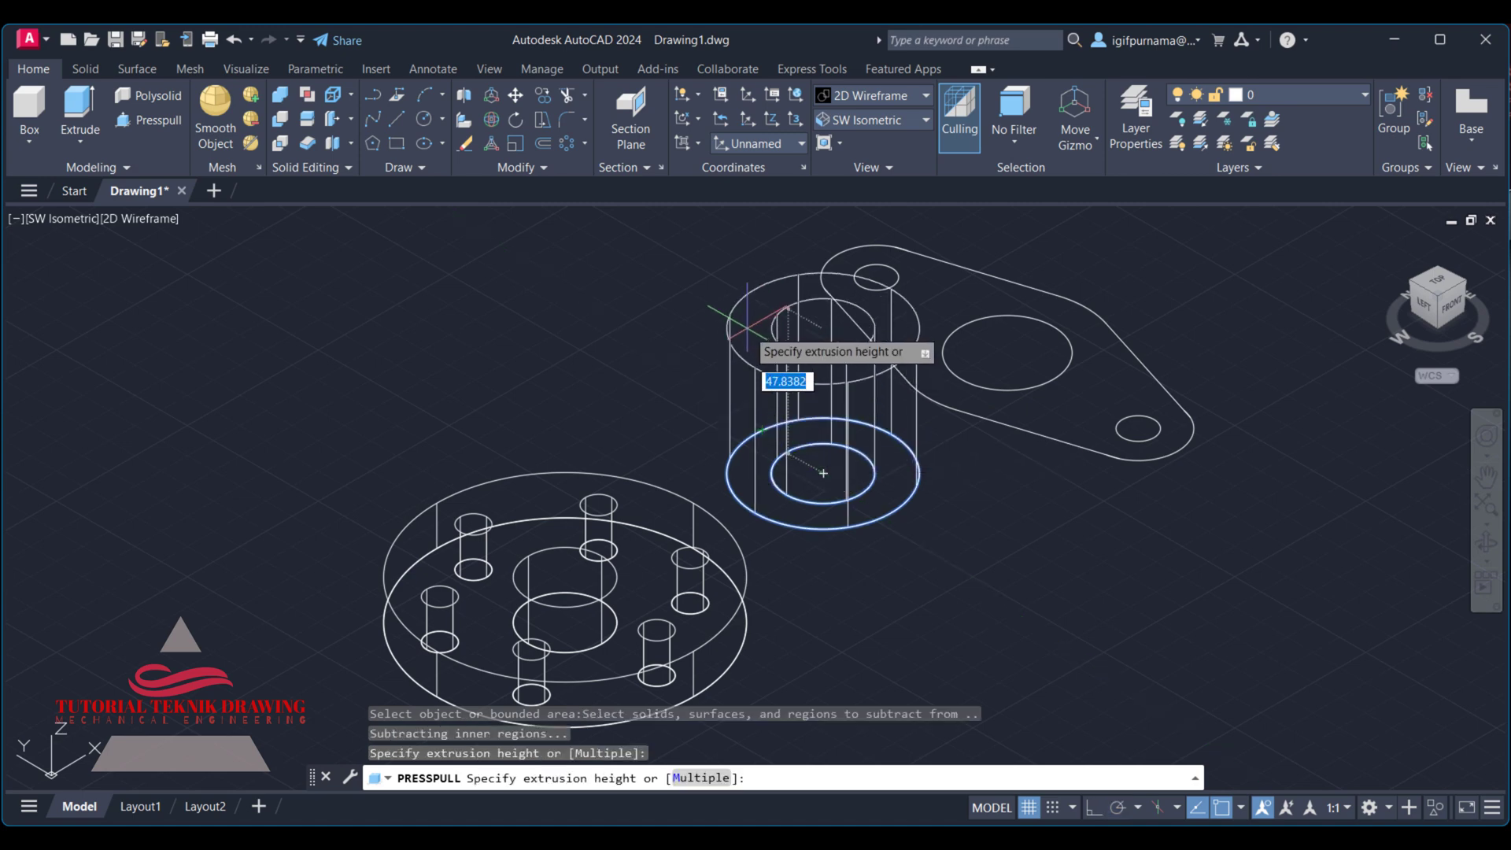
{"action": "key", "text": "Return"}
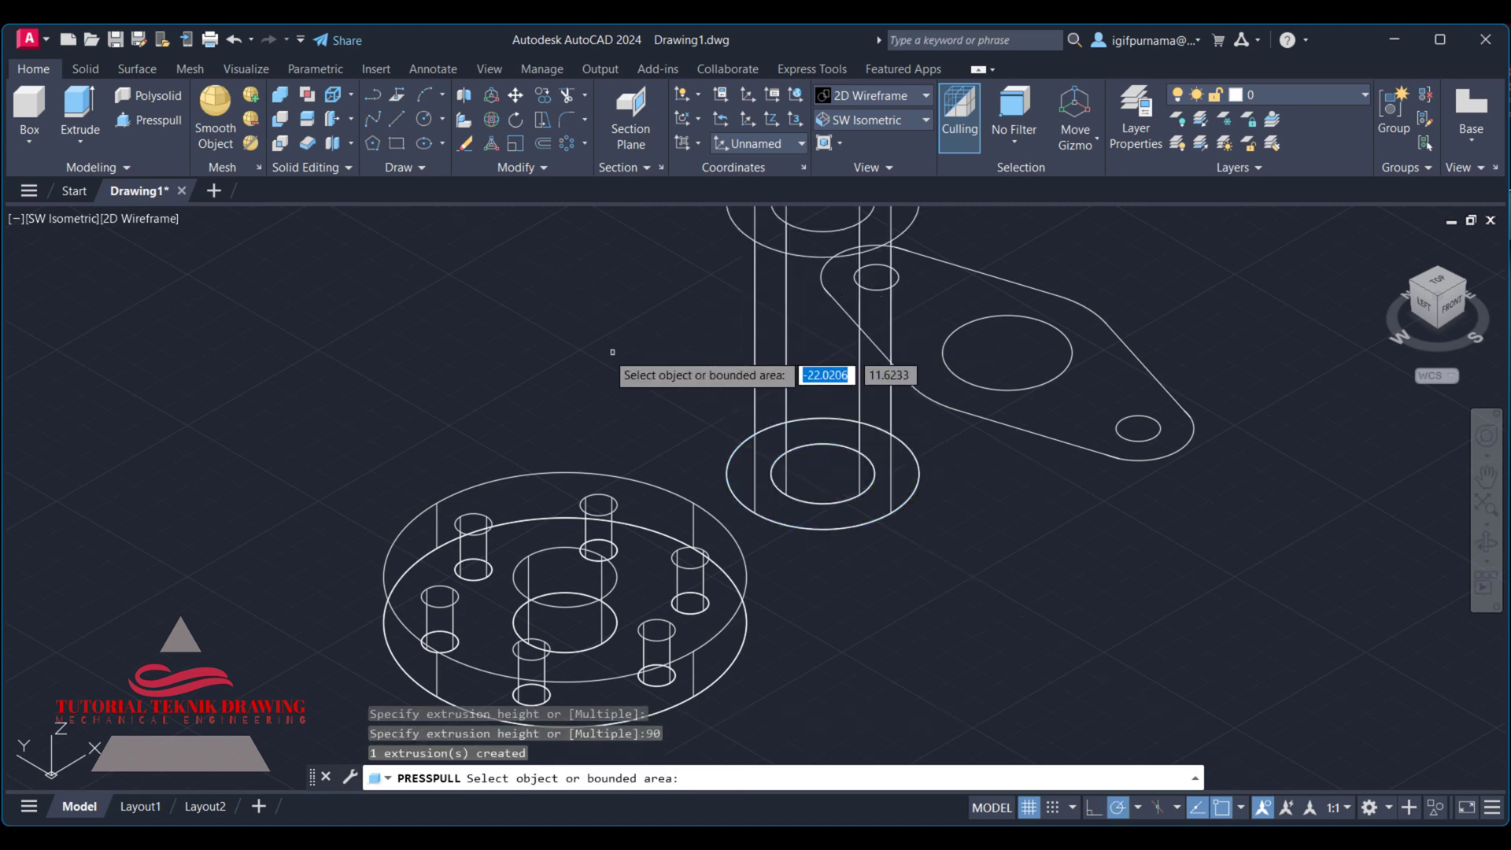
{"action": "key", "text": "Return"}
{"action": "key", "text": "ctrl+z"}
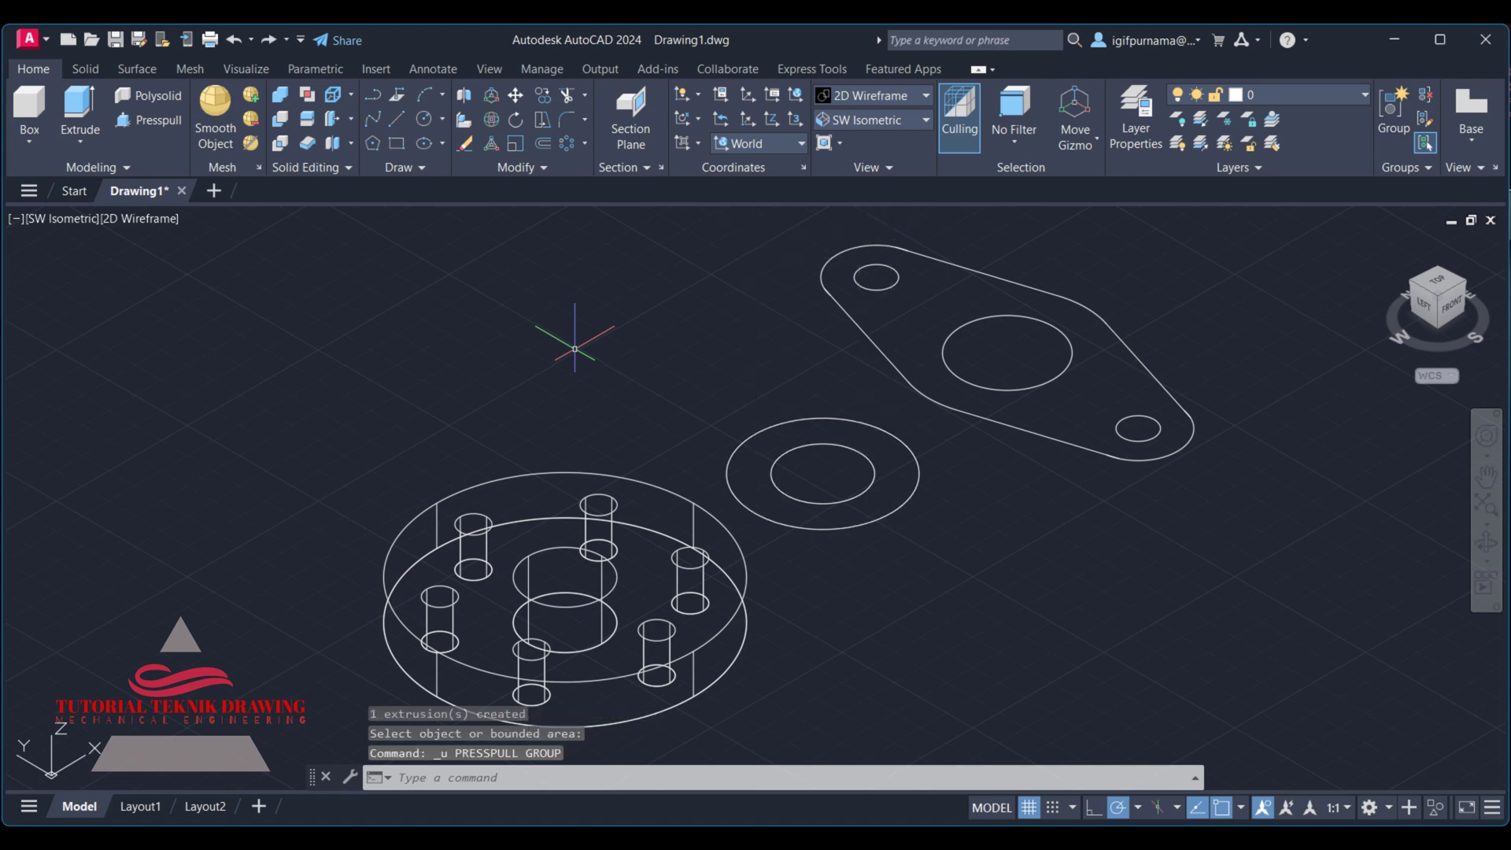
Step: Press-pull the ring 60 tall and the bracket outline 15 thick
{"action": "left_click", "coordinate": [148, 120]}
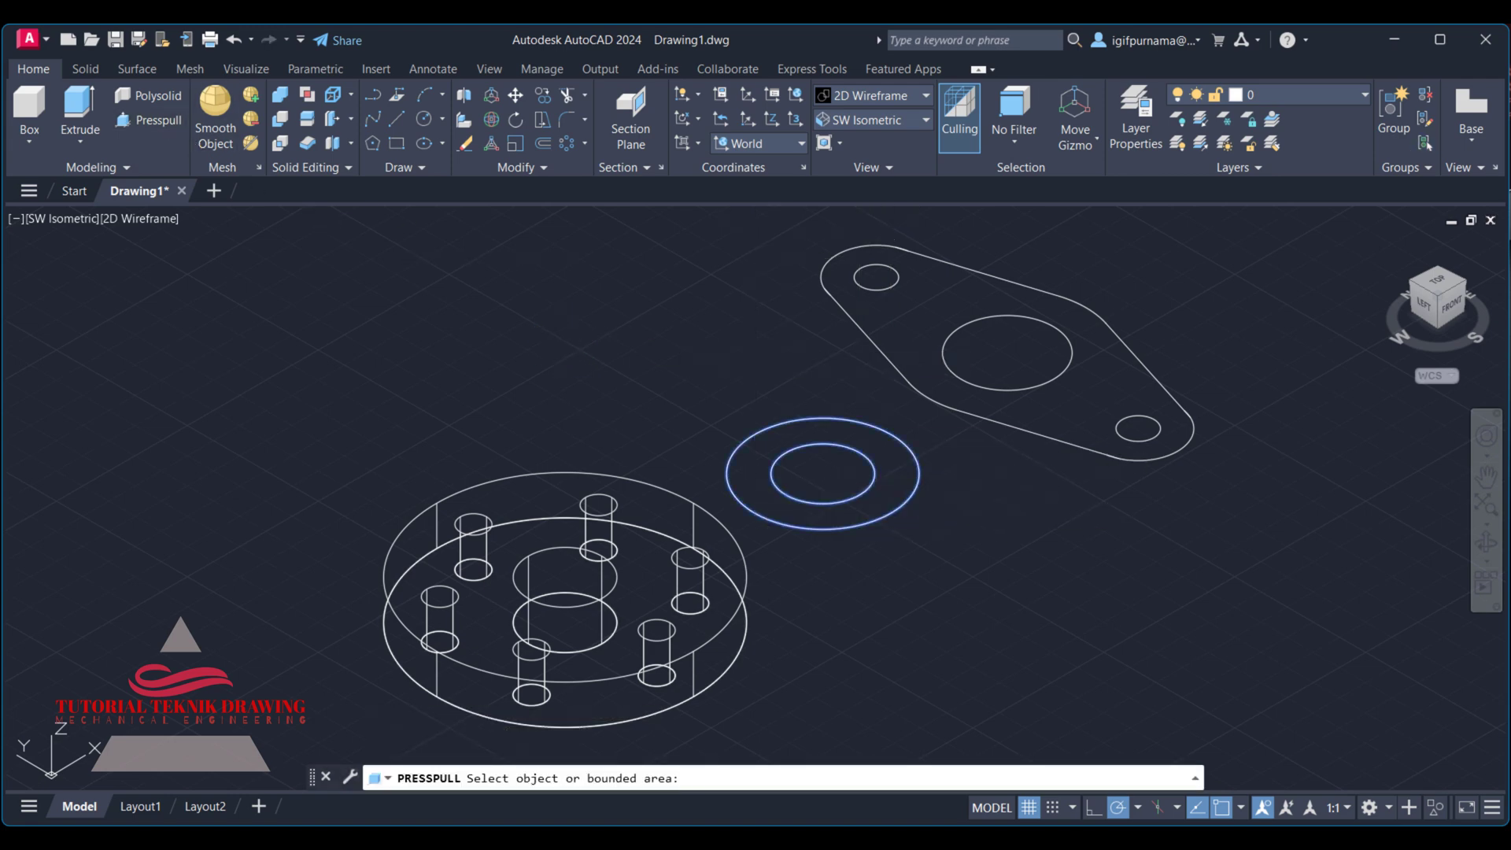
{"action": "left_click", "coordinate": [775, 480]}
{"action": "type", "text": "60"}
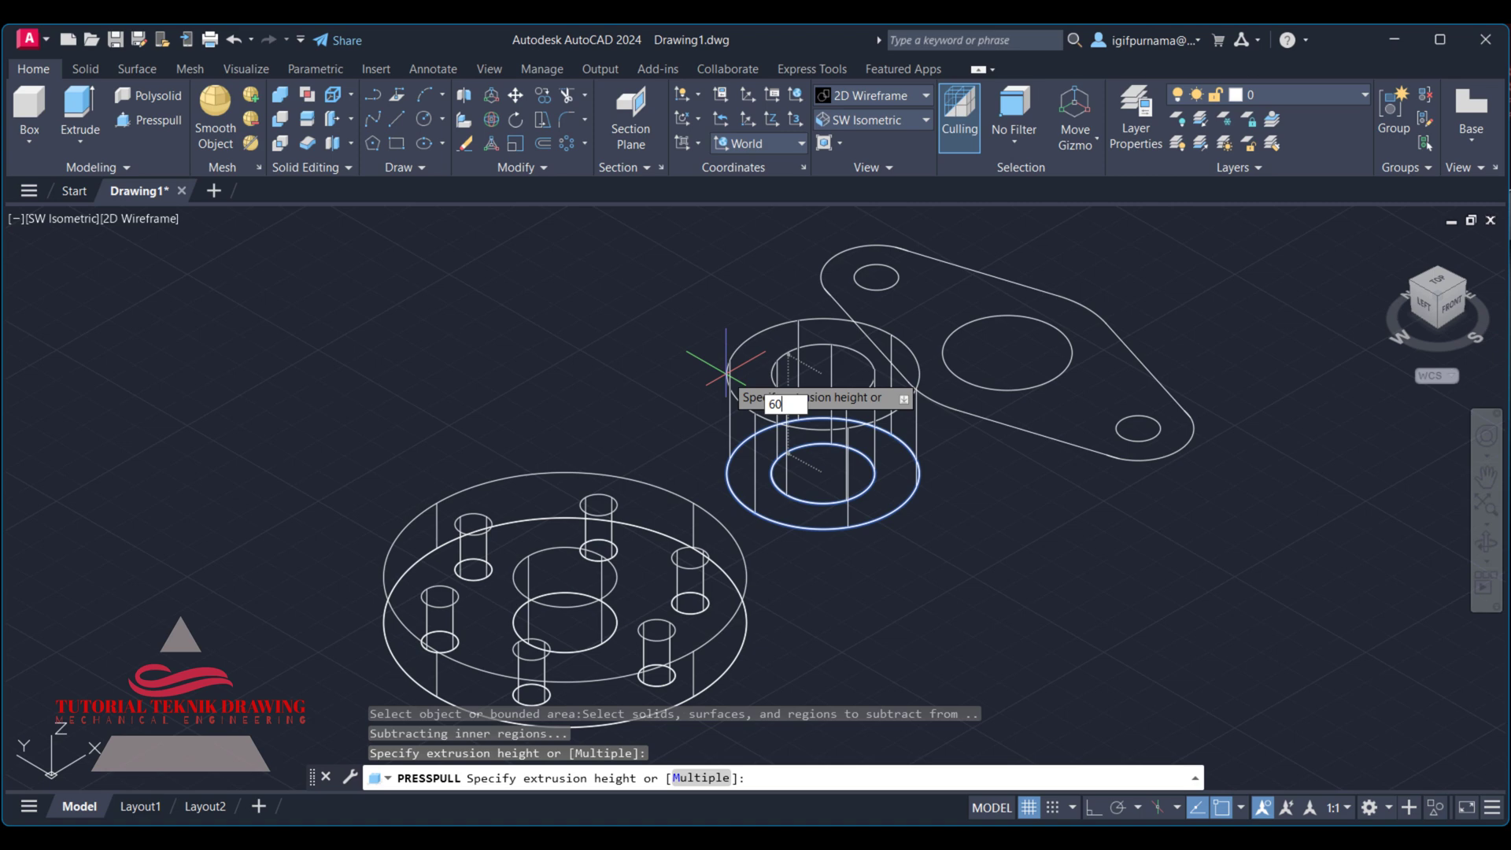
{"action": "key", "text": "Return"}
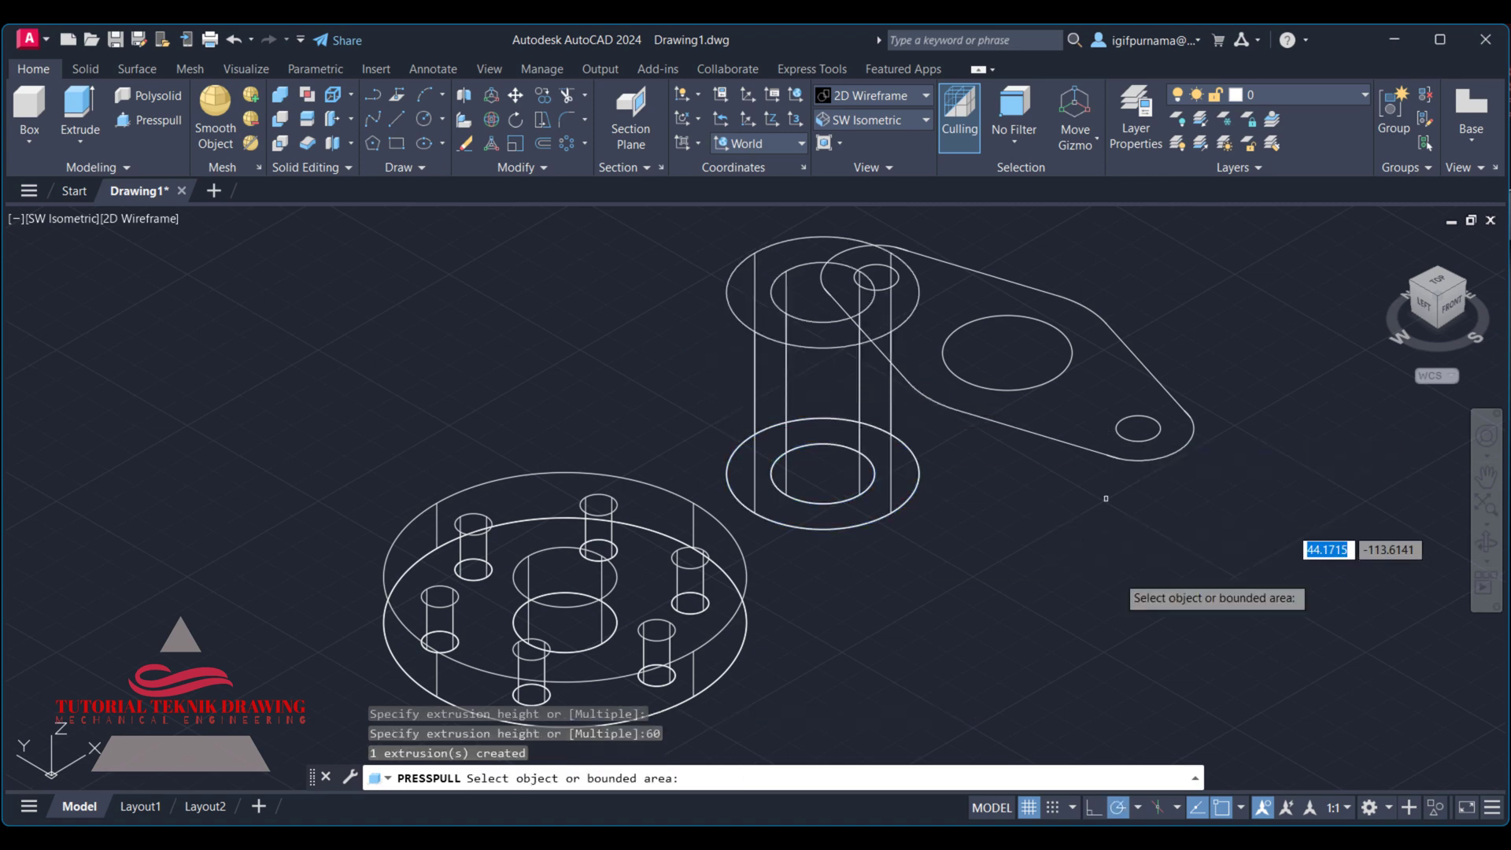
{"action": "left_click", "coordinate": [1086, 395]}
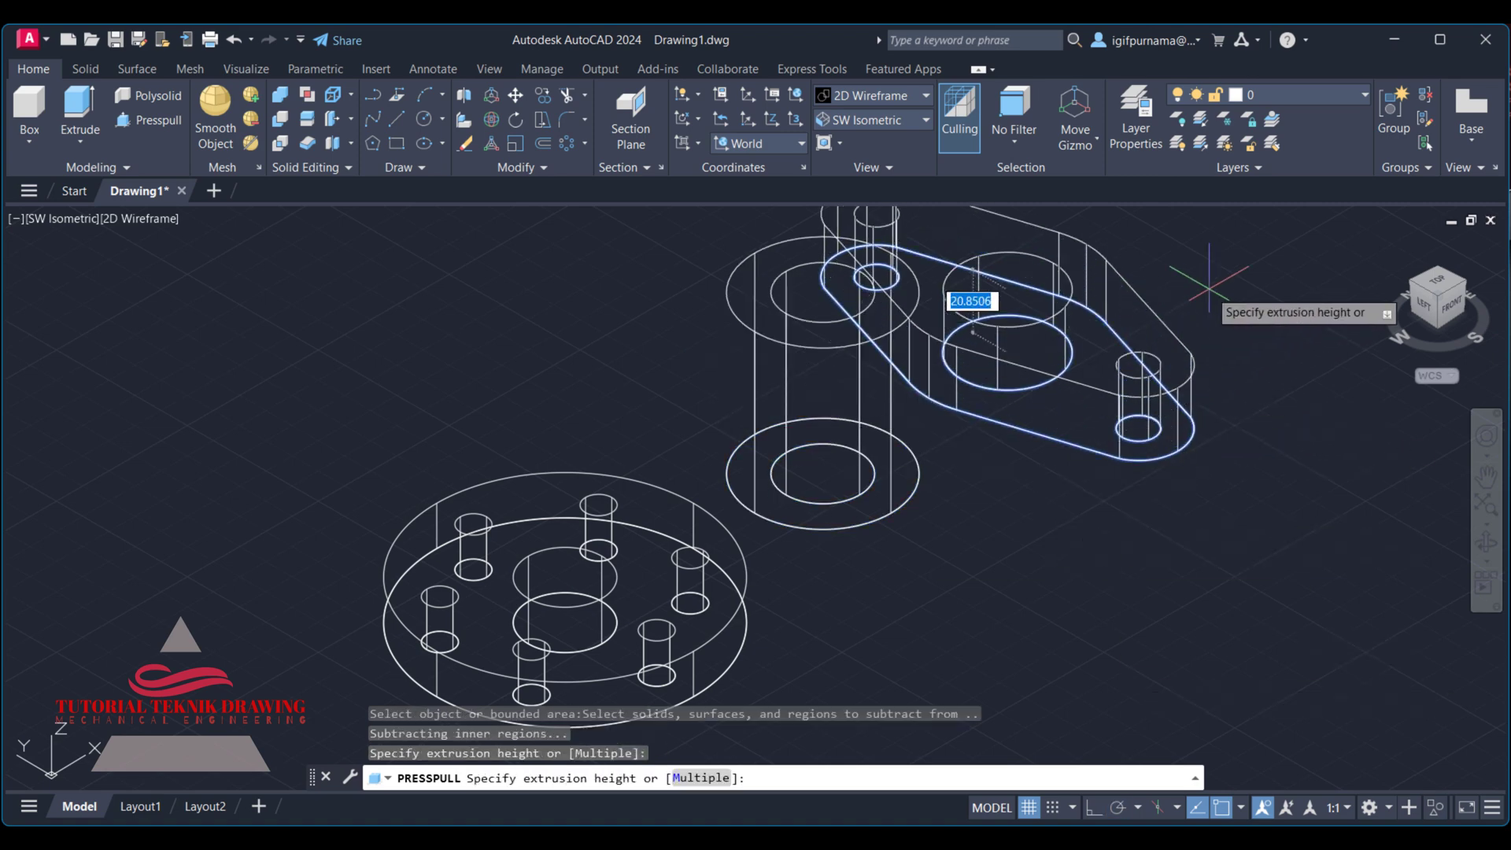
{"action": "key", "text": "Return"}
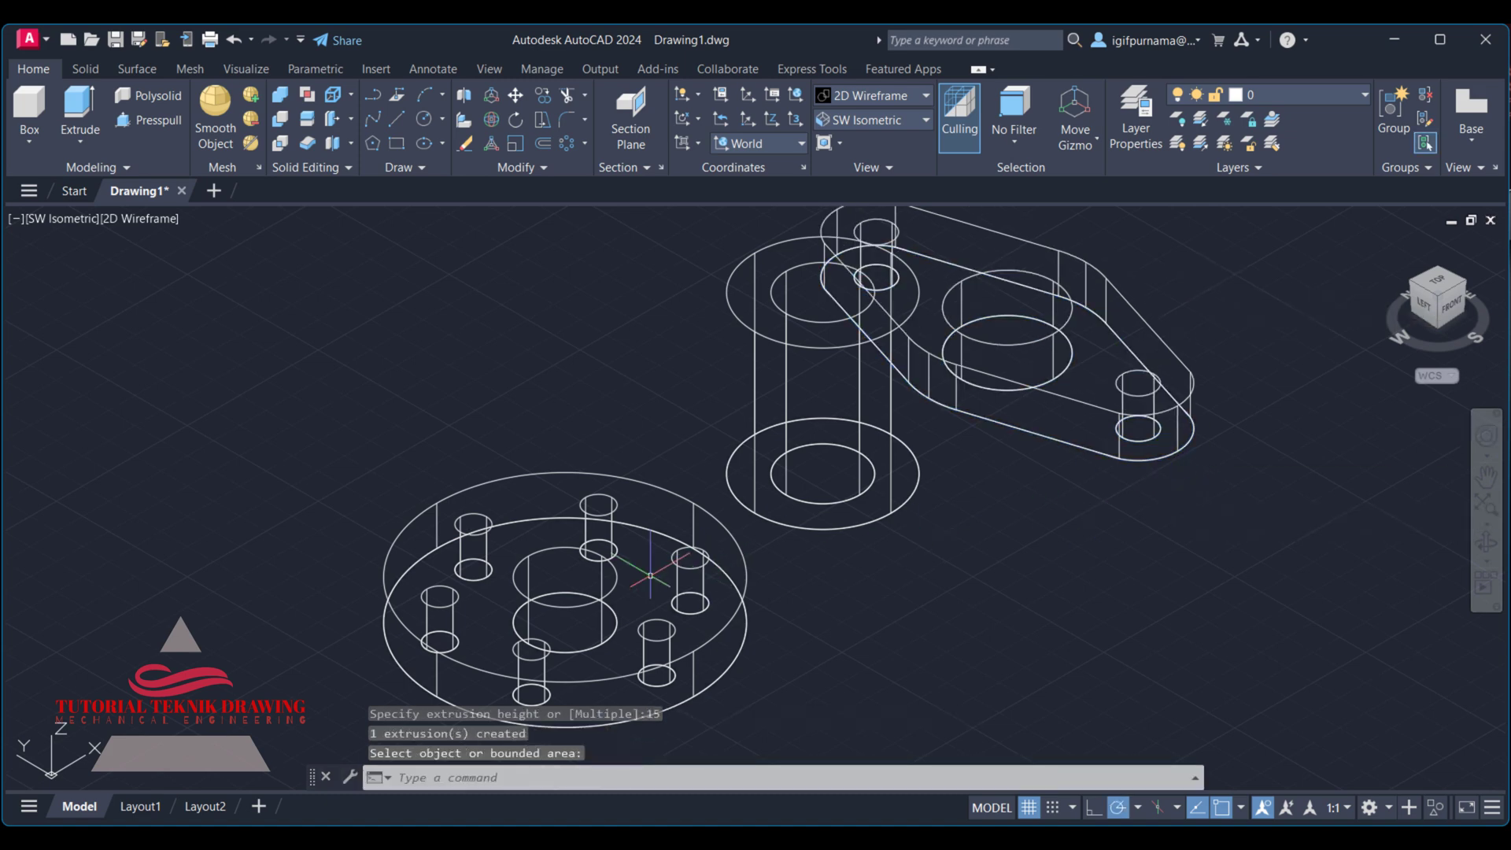
Step: Move the tube from its bottom centre onto the flange's centre
{"action": "left_click", "coordinate": [516, 96]}
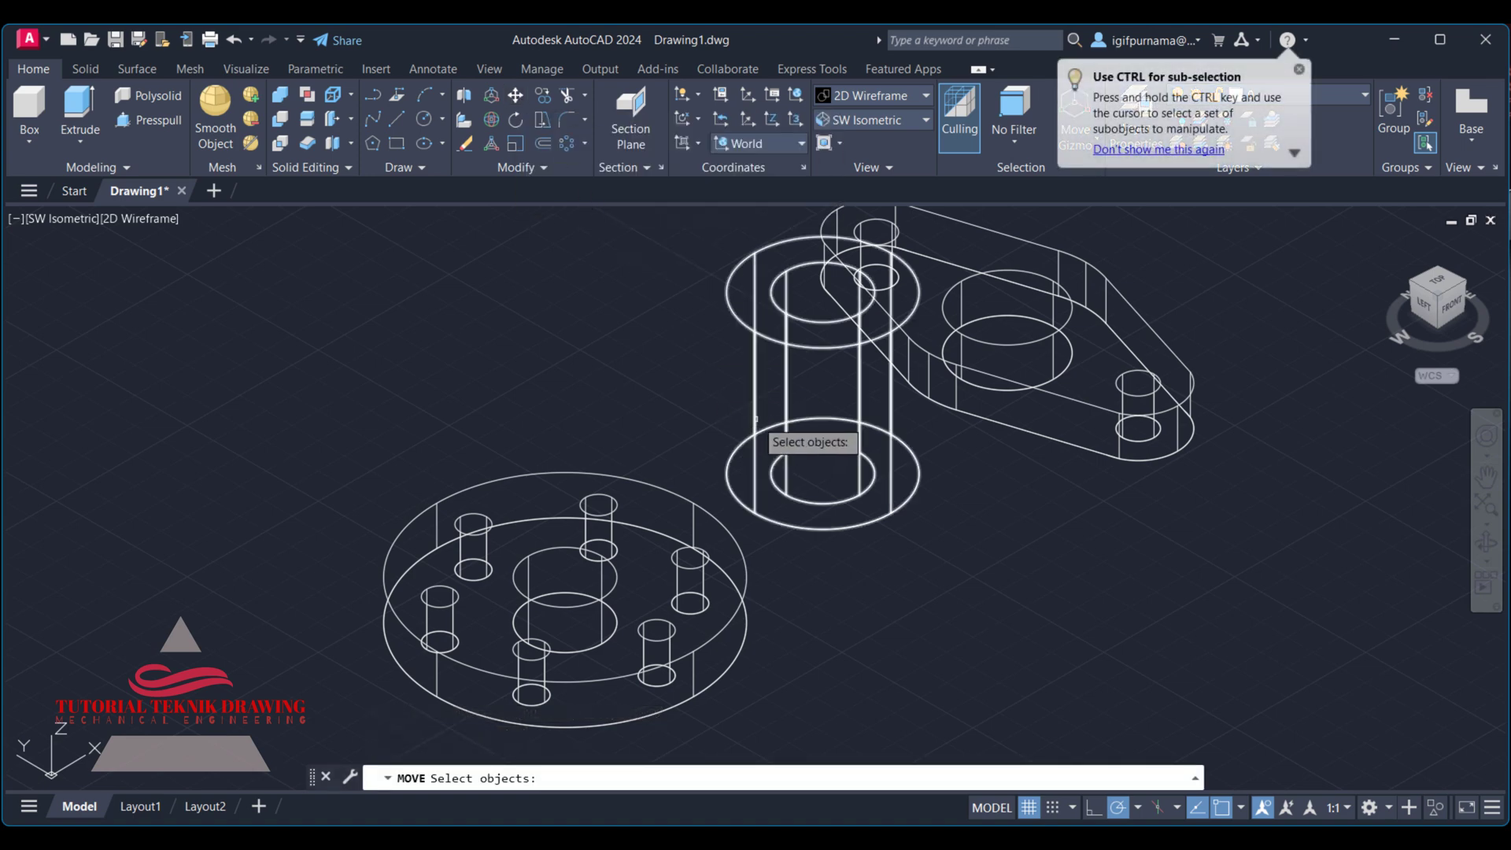
{"action": "left_click", "coordinate": [755, 422]}
{"action": "key", "text": "Return"}
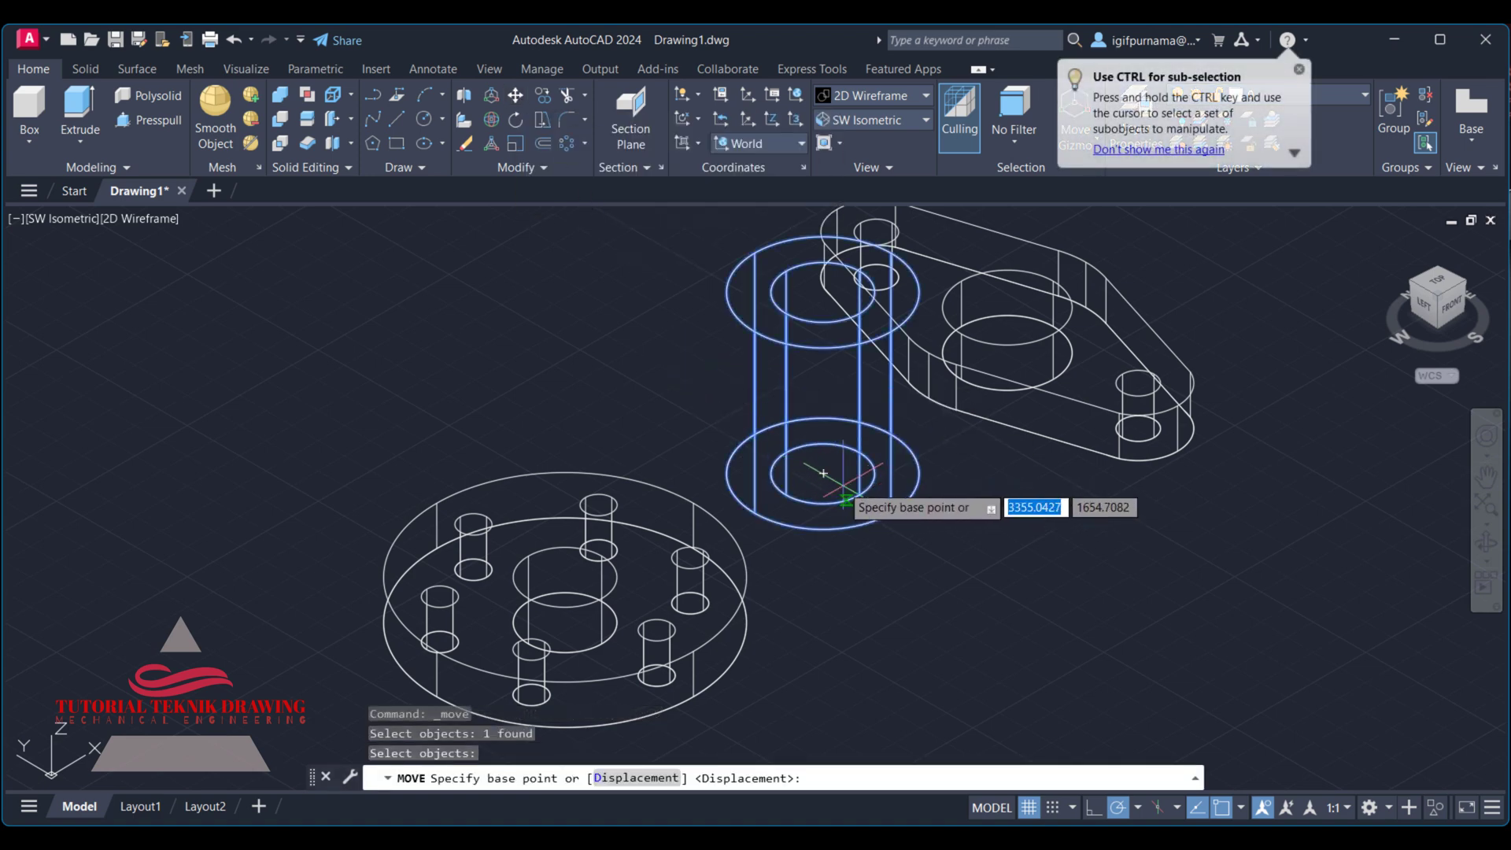
{"action": "left_click", "coordinate": [823, 473]}
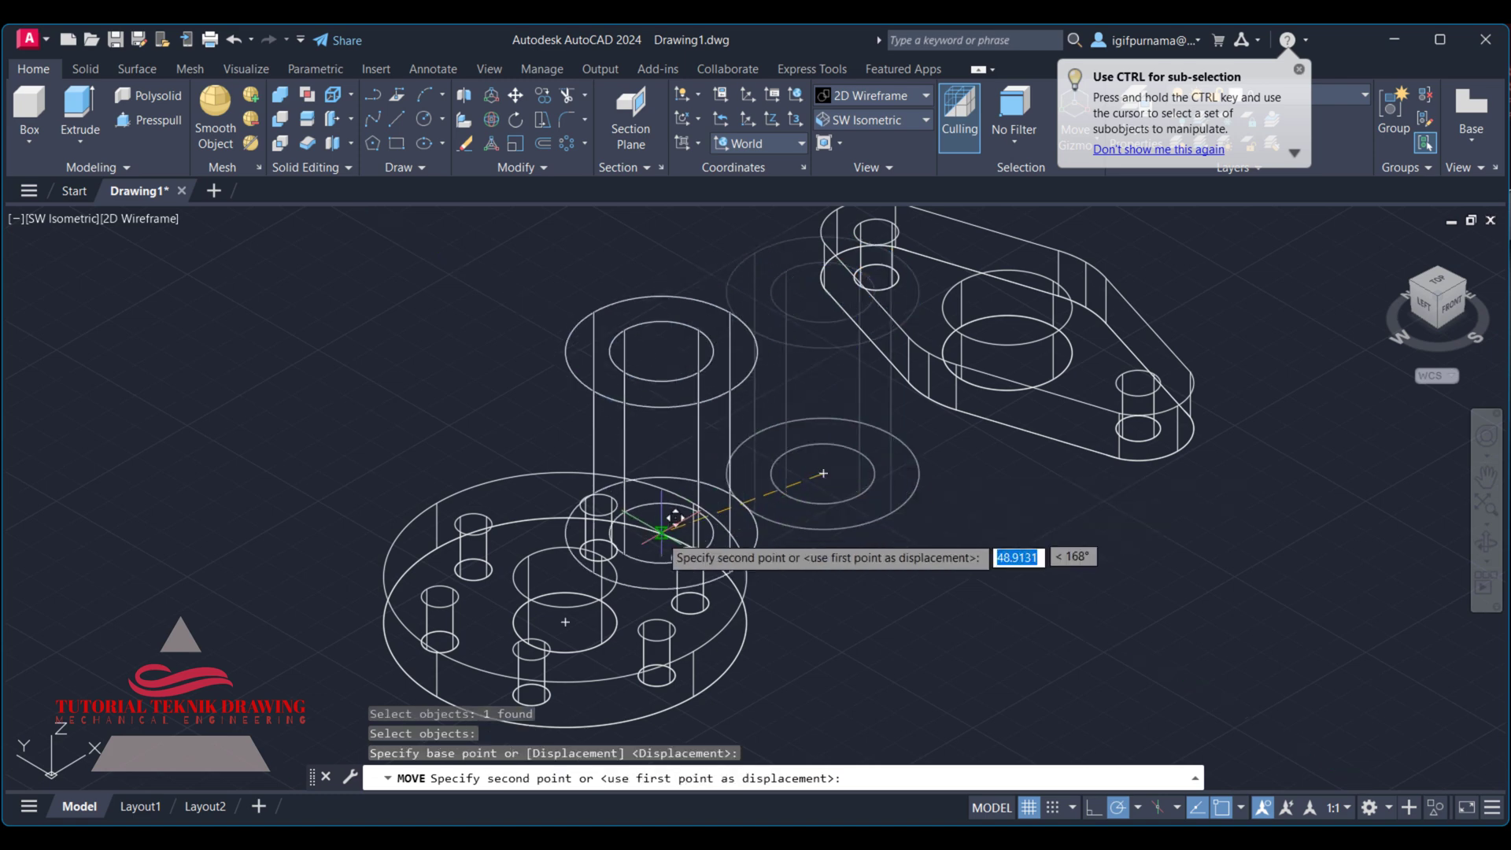
{"action": "left_click", "coordinate": [580, 560]}
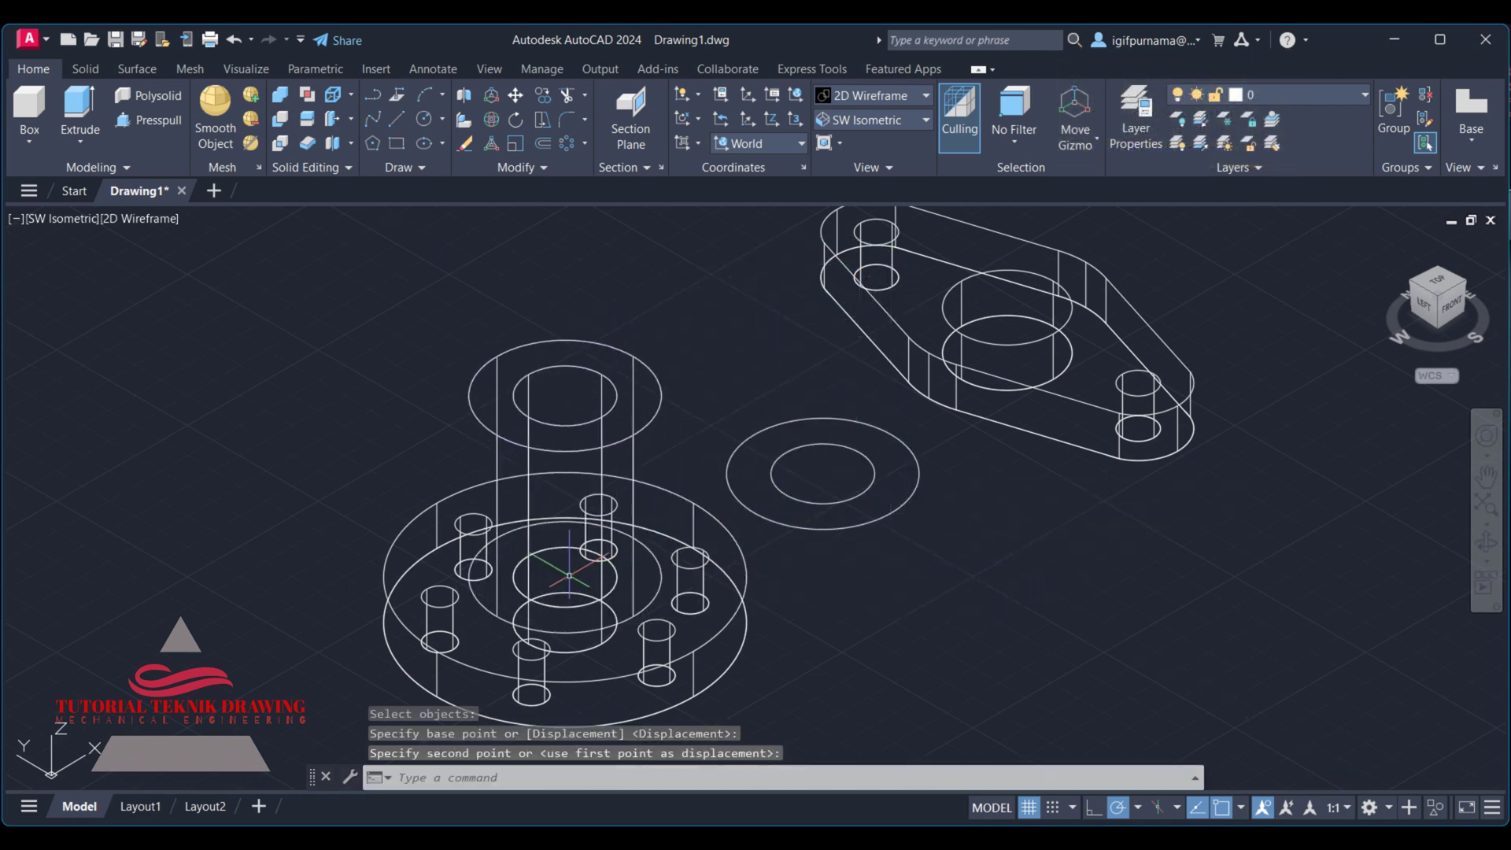
Step: Move the bracket plate from its large-hole centre onto the top of the tube
{"action": "left_click", "coordinate": [518, 98]}
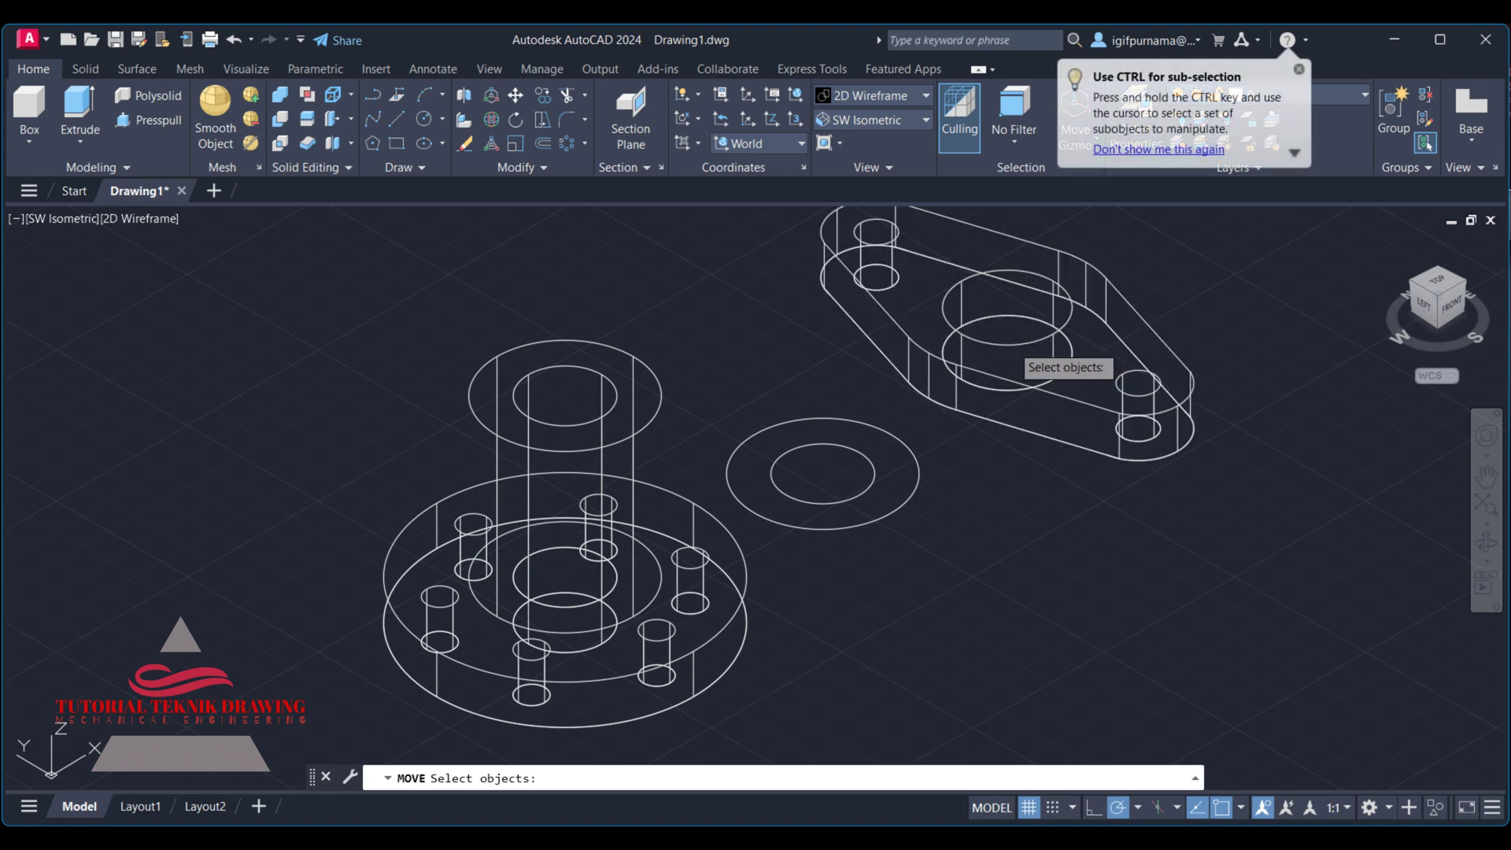
{"action": "left_click", "coordinate": [1012, 344]}
{"action": "key", "text": "Return"}
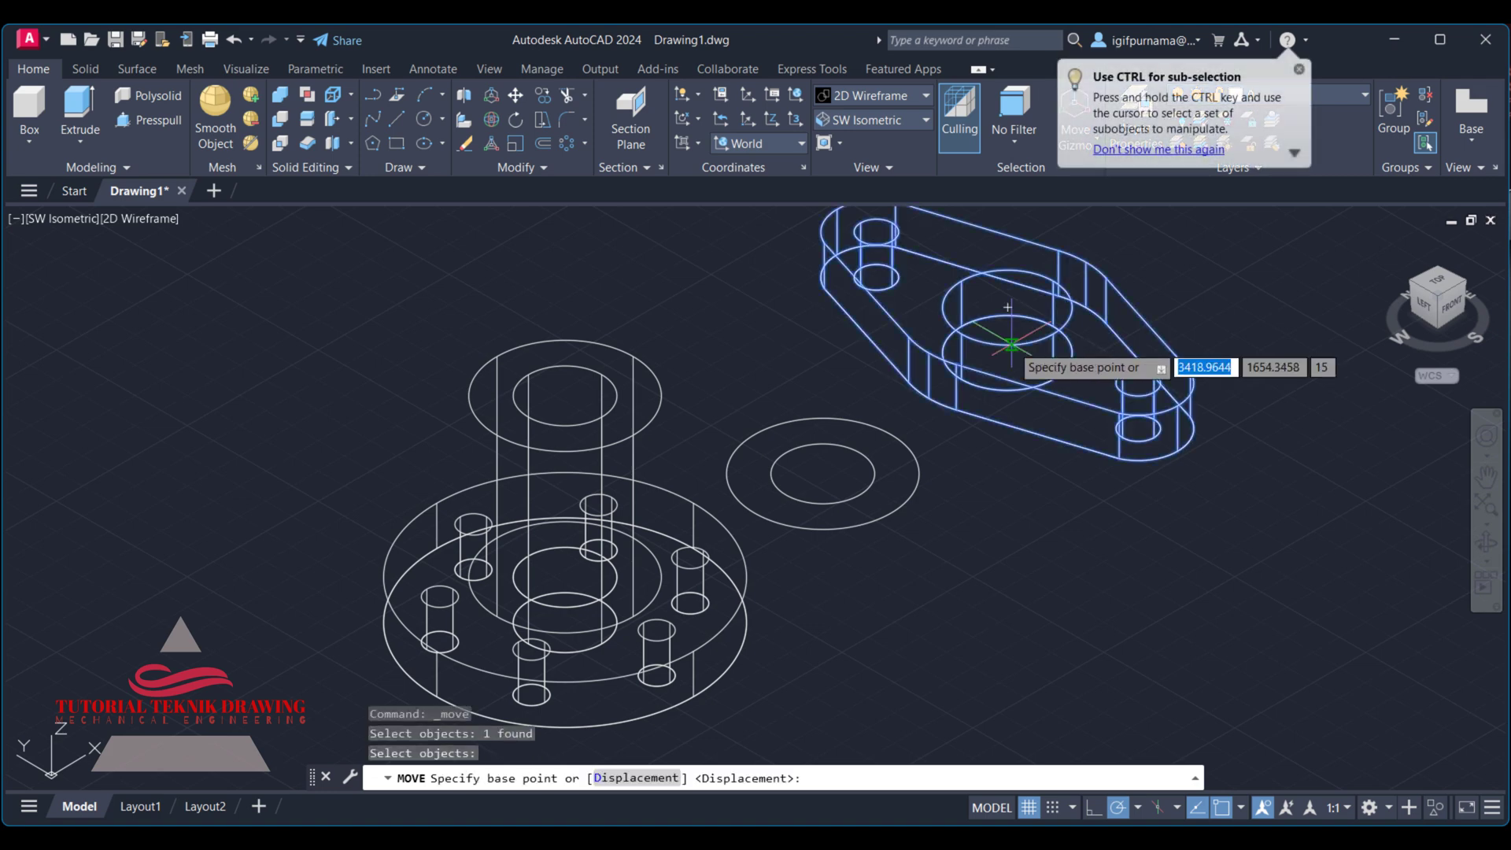
{"action": "left_click", "coordinate": [1010, 343]}
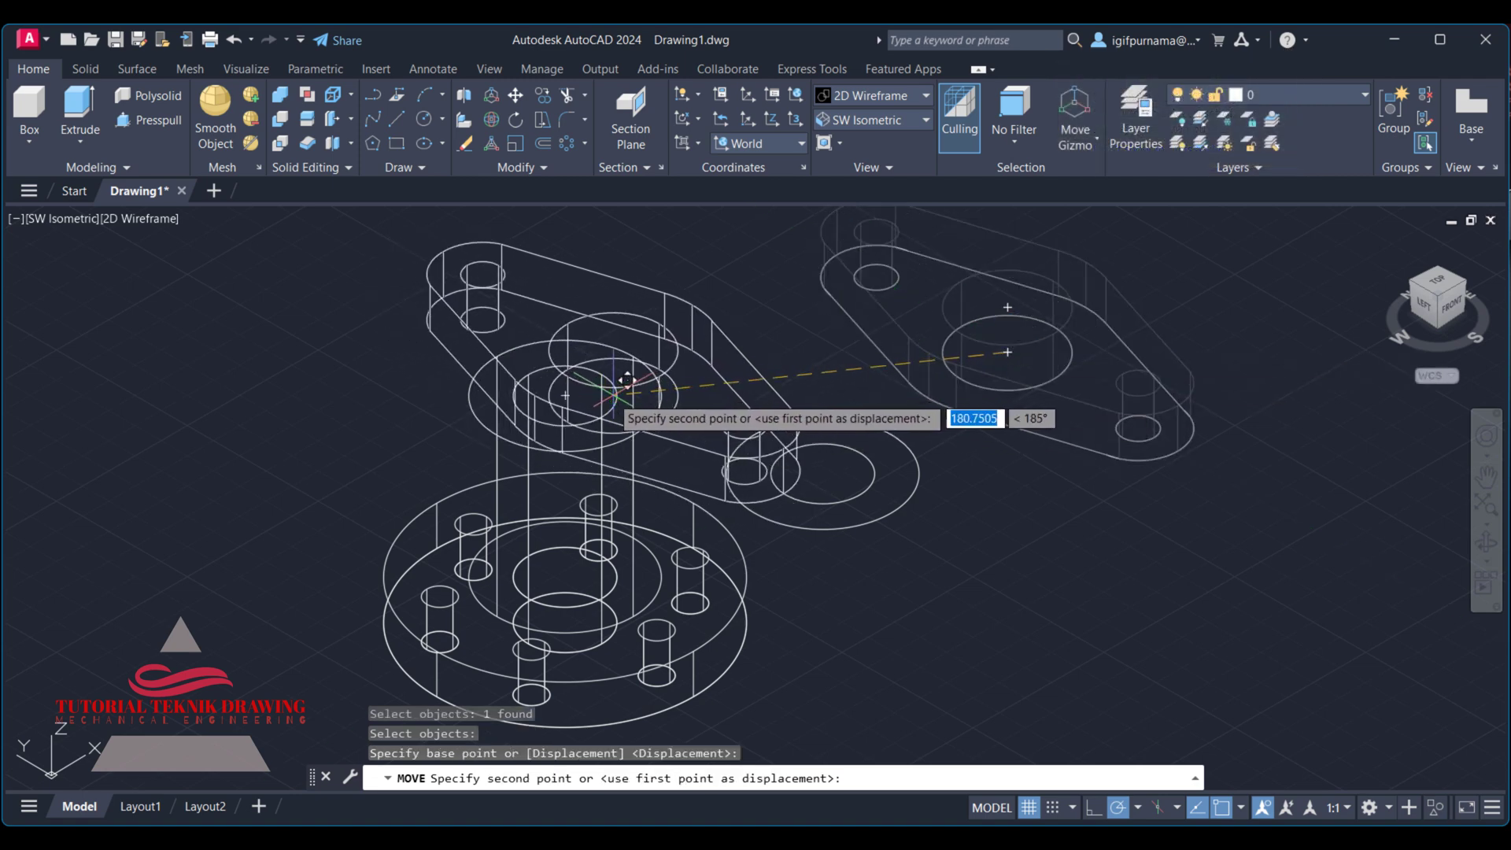
{"action": "left_click", "coordinate": [567, 391]}
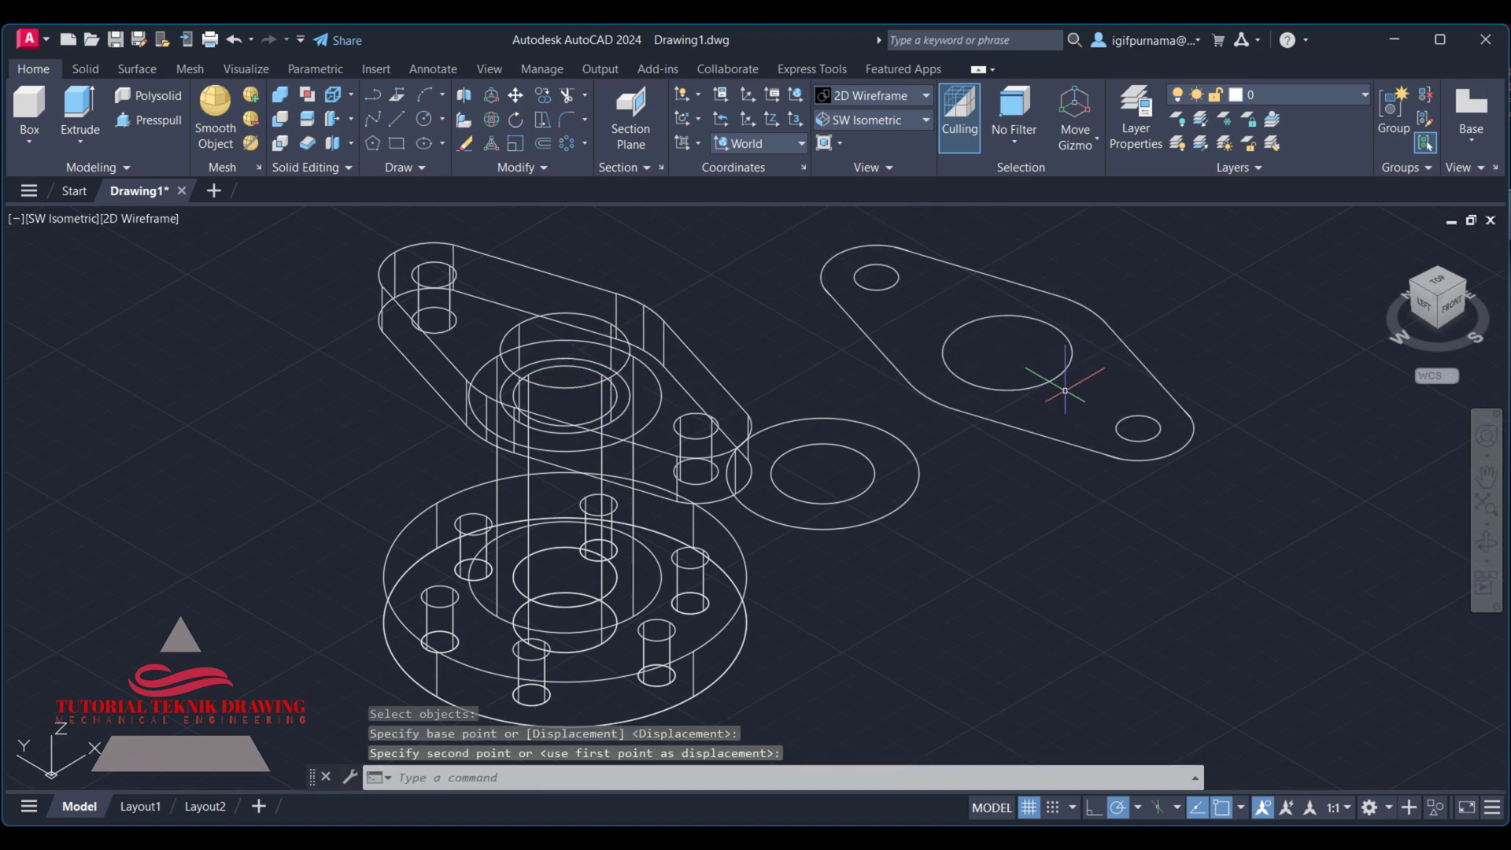
Step: Switch to a shaded visual style and erase the sketch outlines right of the solid
{"action": "left_click", "coordinate": [839, 97]}
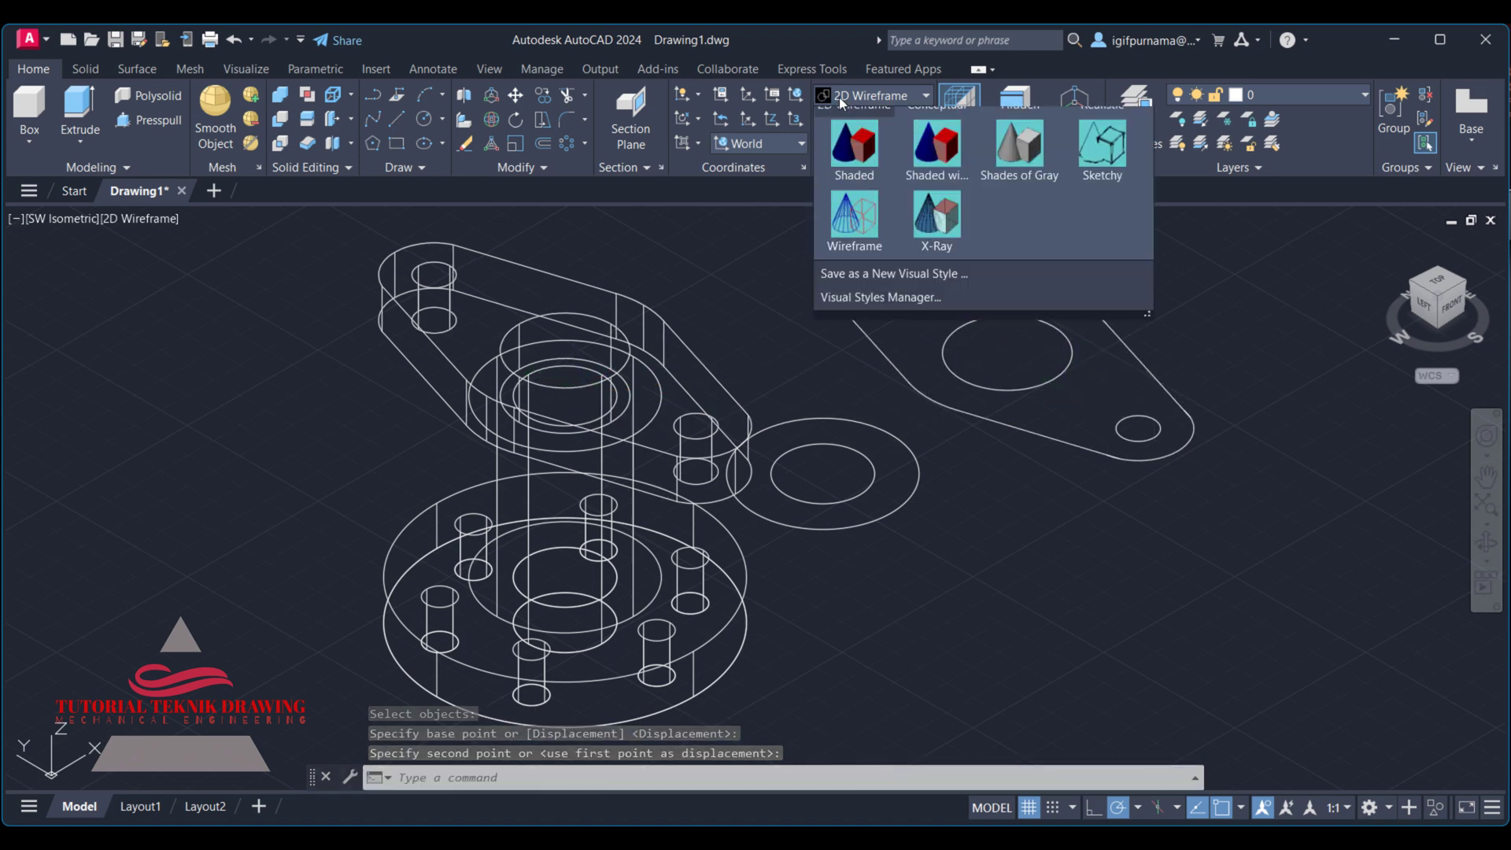
{"action": "left_click", "coordinate": [857, 201]}
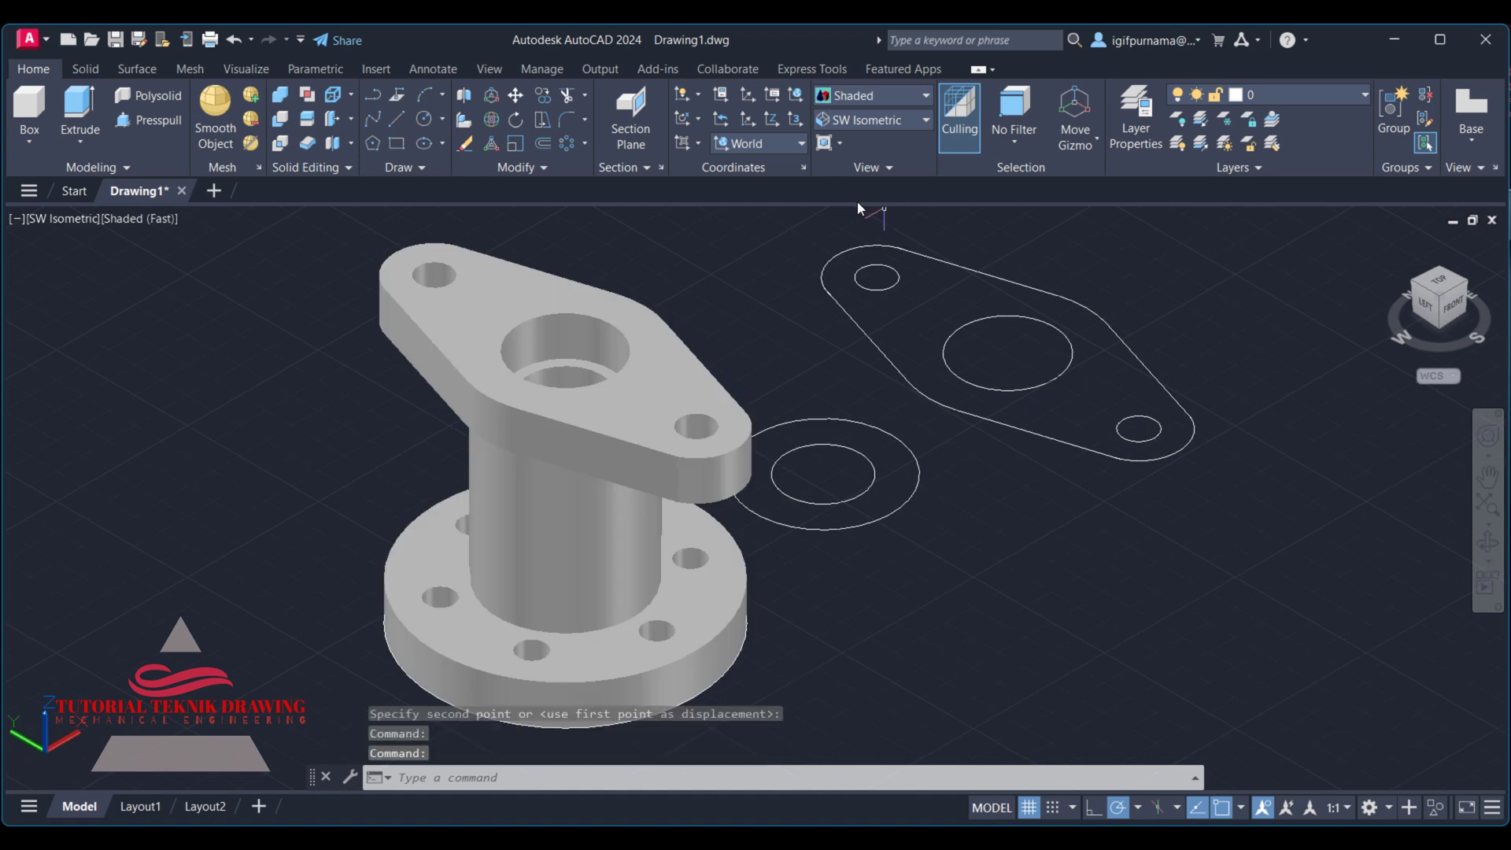
{"action": "left_click", "coordinate": [468, 145]}
{"action": "left_click", "coordinate": [1264, 565]}
{"action": "left_click", "coordinate": [779, 210]}
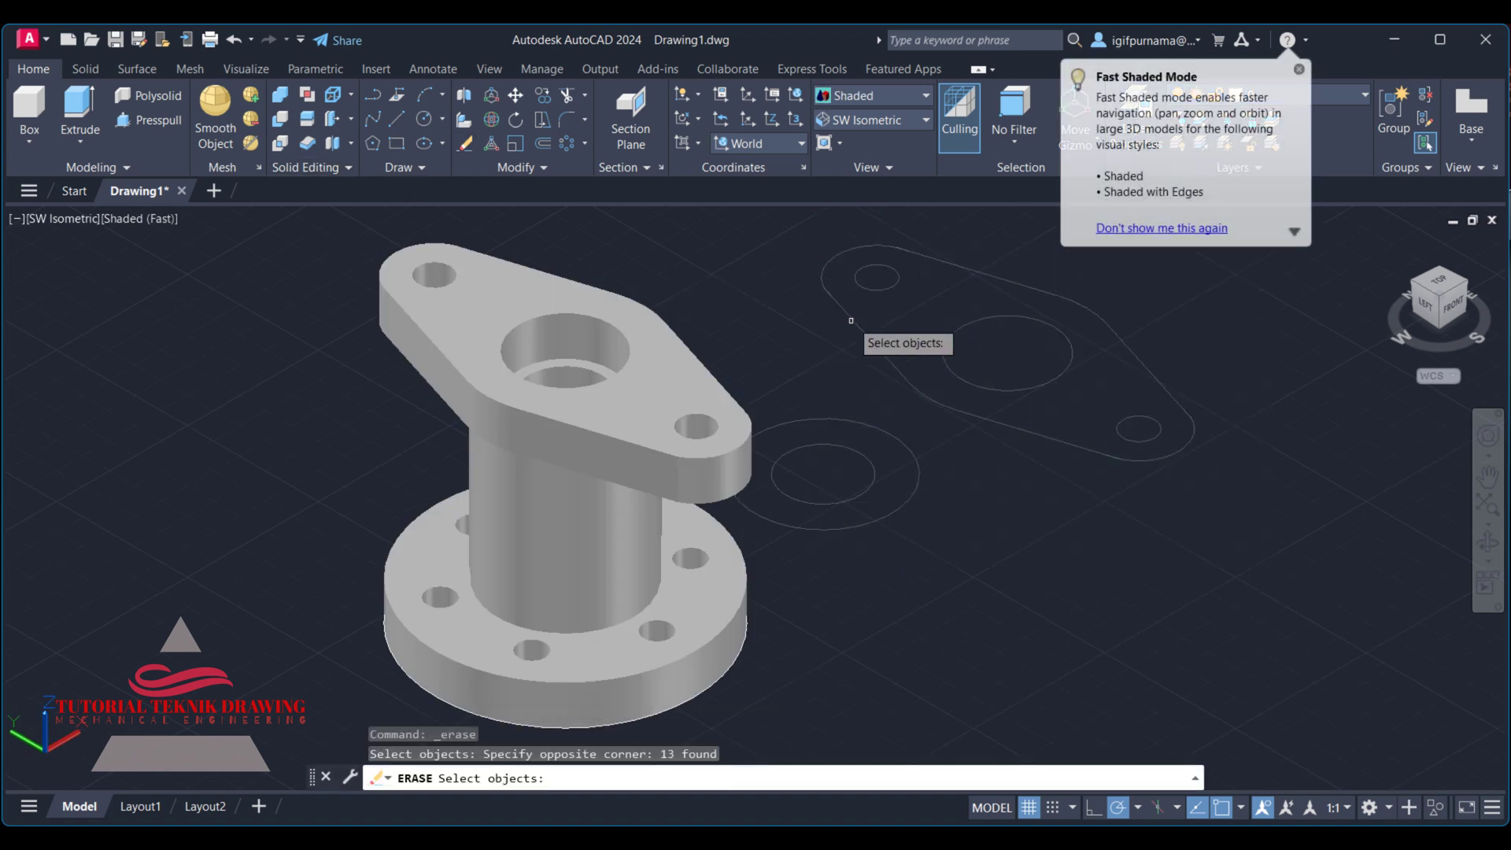
{"action": "key", "text": "Return"}
Step: Orbit the model, then compare it against the reference drawing image
{"action": "left_click", "coordinate": [1488, 542]}
{"action": "mouse_move", "coordinate": [785, 516]}
{"action": "left_mouse_down"}
{"action": "mouse_move", "coordinate": [621, 587]}
{"action": "mouse_move", "coordinate": [751, 451]}
{"action": "left_mouse_up"}
{"action": "right_click", "coordinate": [836, 385]}
{"action": "left_click", "coordinate": [860, 399]}
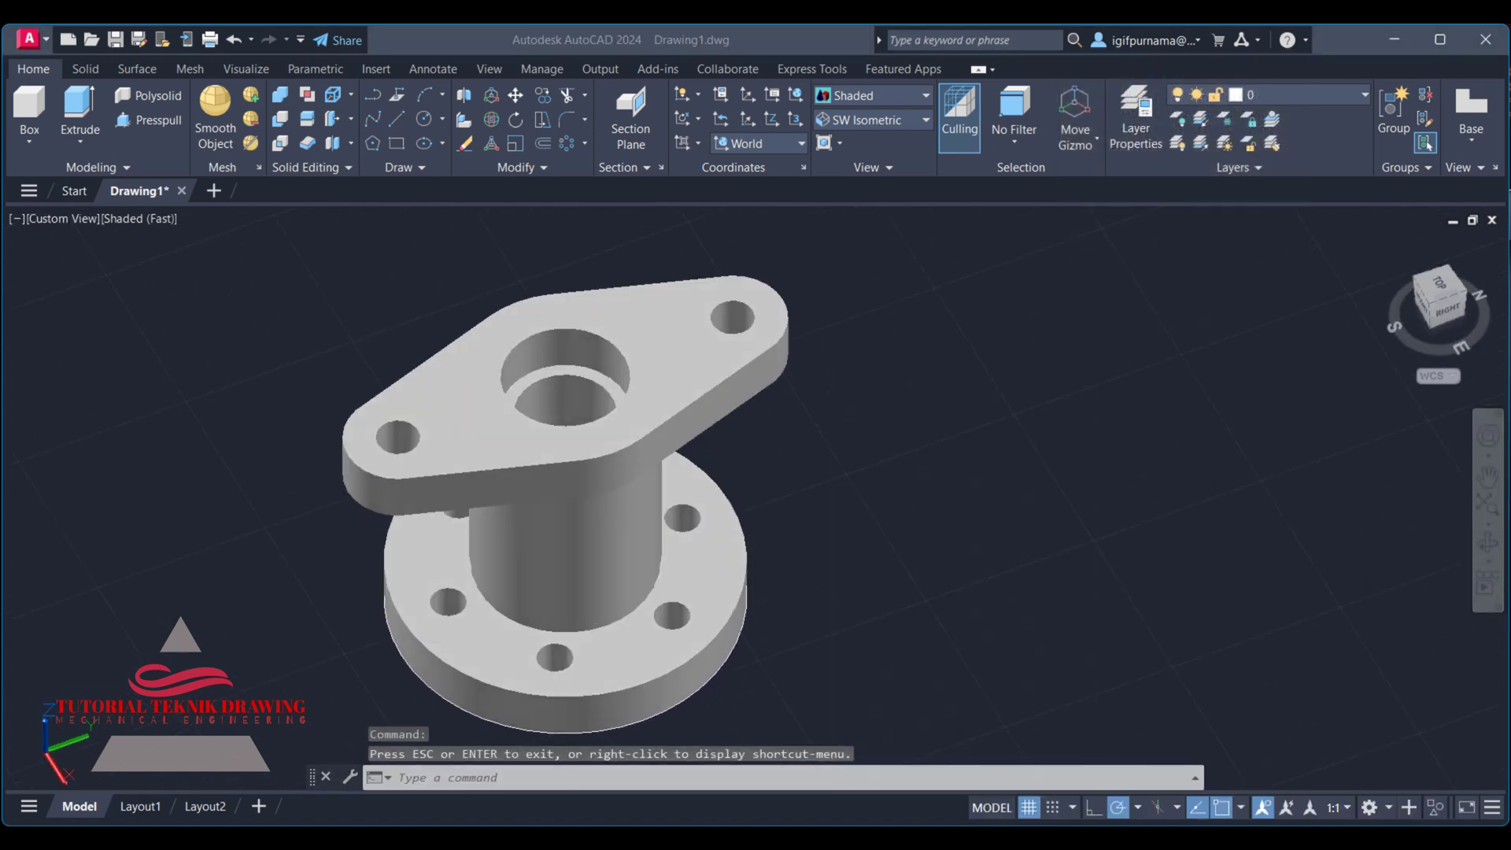
{"action": "key", "text": "alt+Tab"}
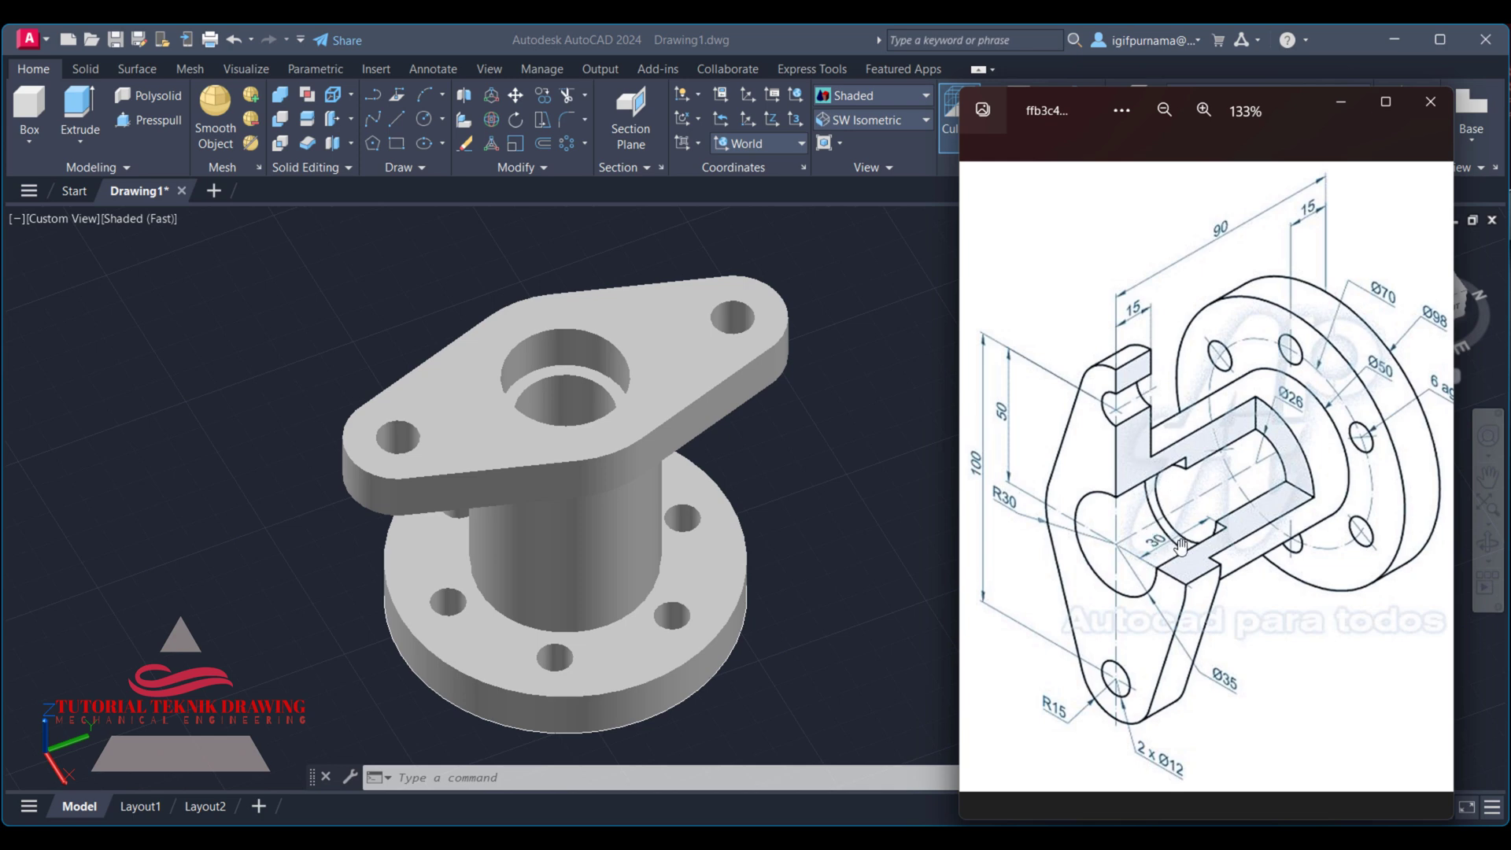
{"action": "left_click", "coordinate": [878, 472]}
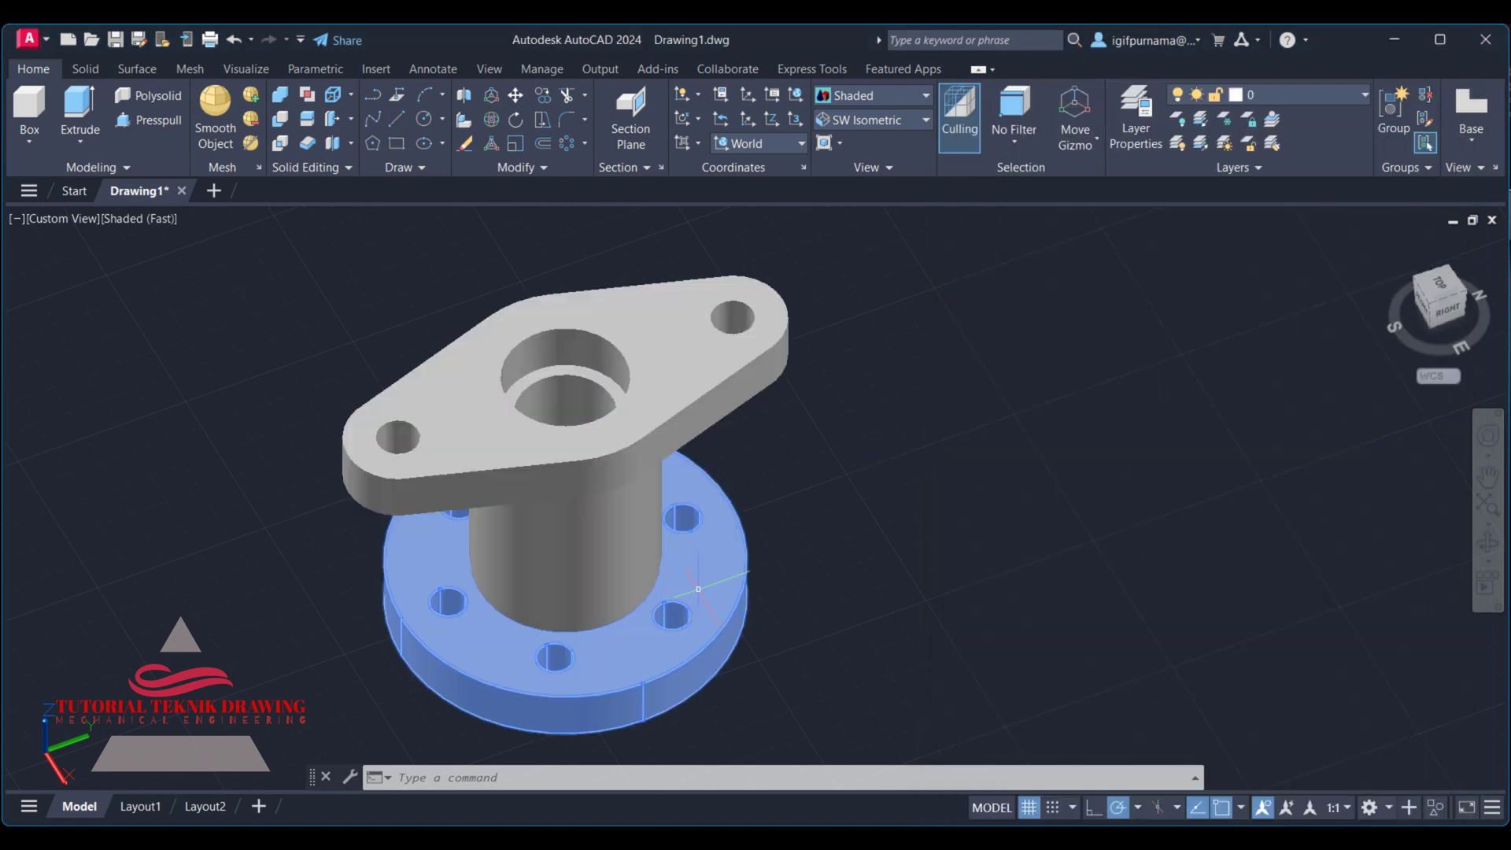
Step: Union all the bracket parts, selected with a crossing window, into one solid
{"action": "left_click", "coordinate": [285, 95]}
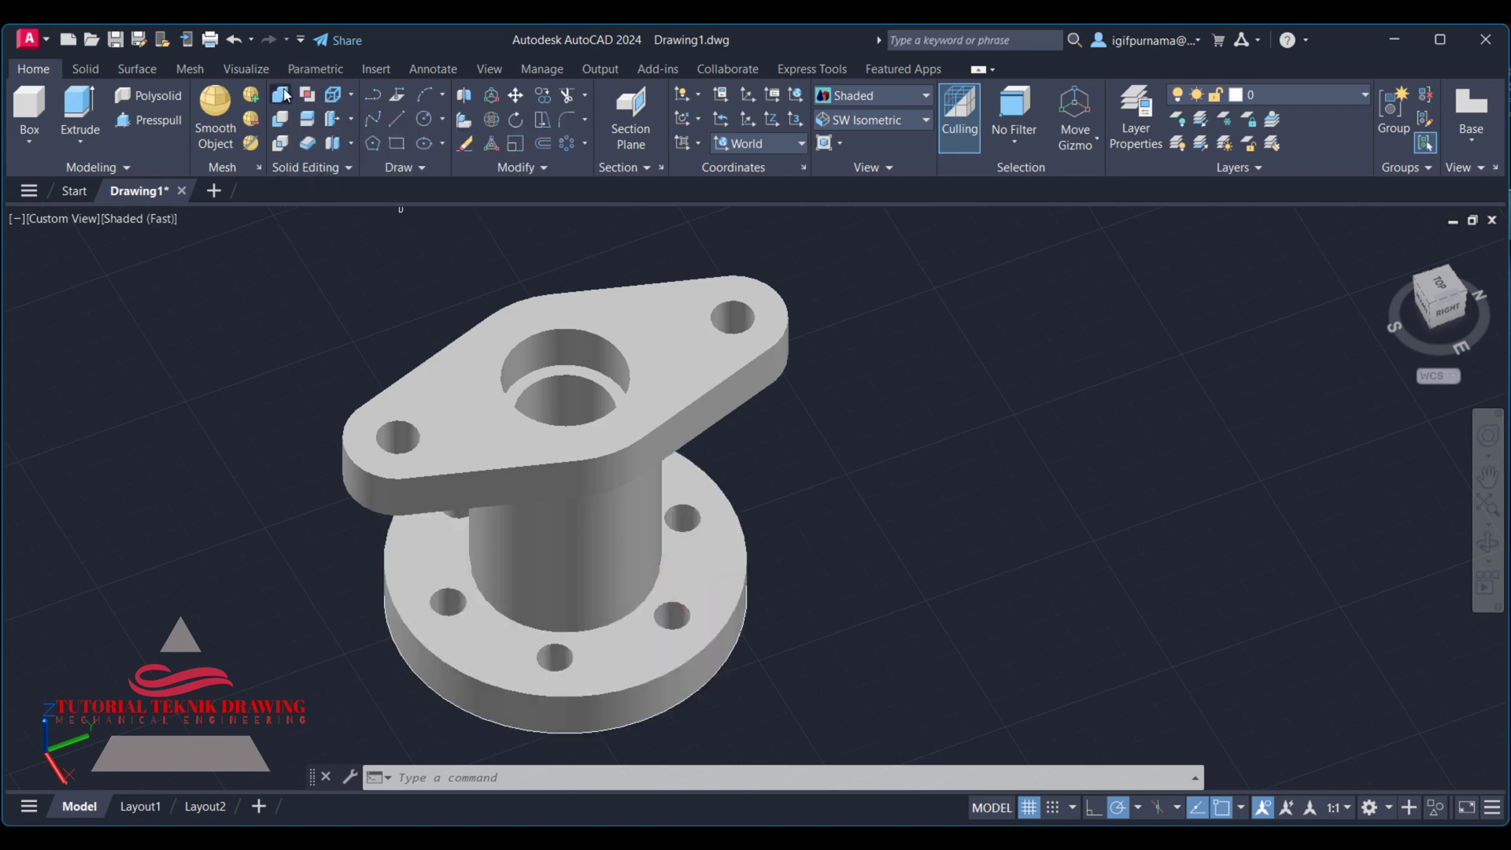
{"action": "left_click", "coordinate": [855, 722]}
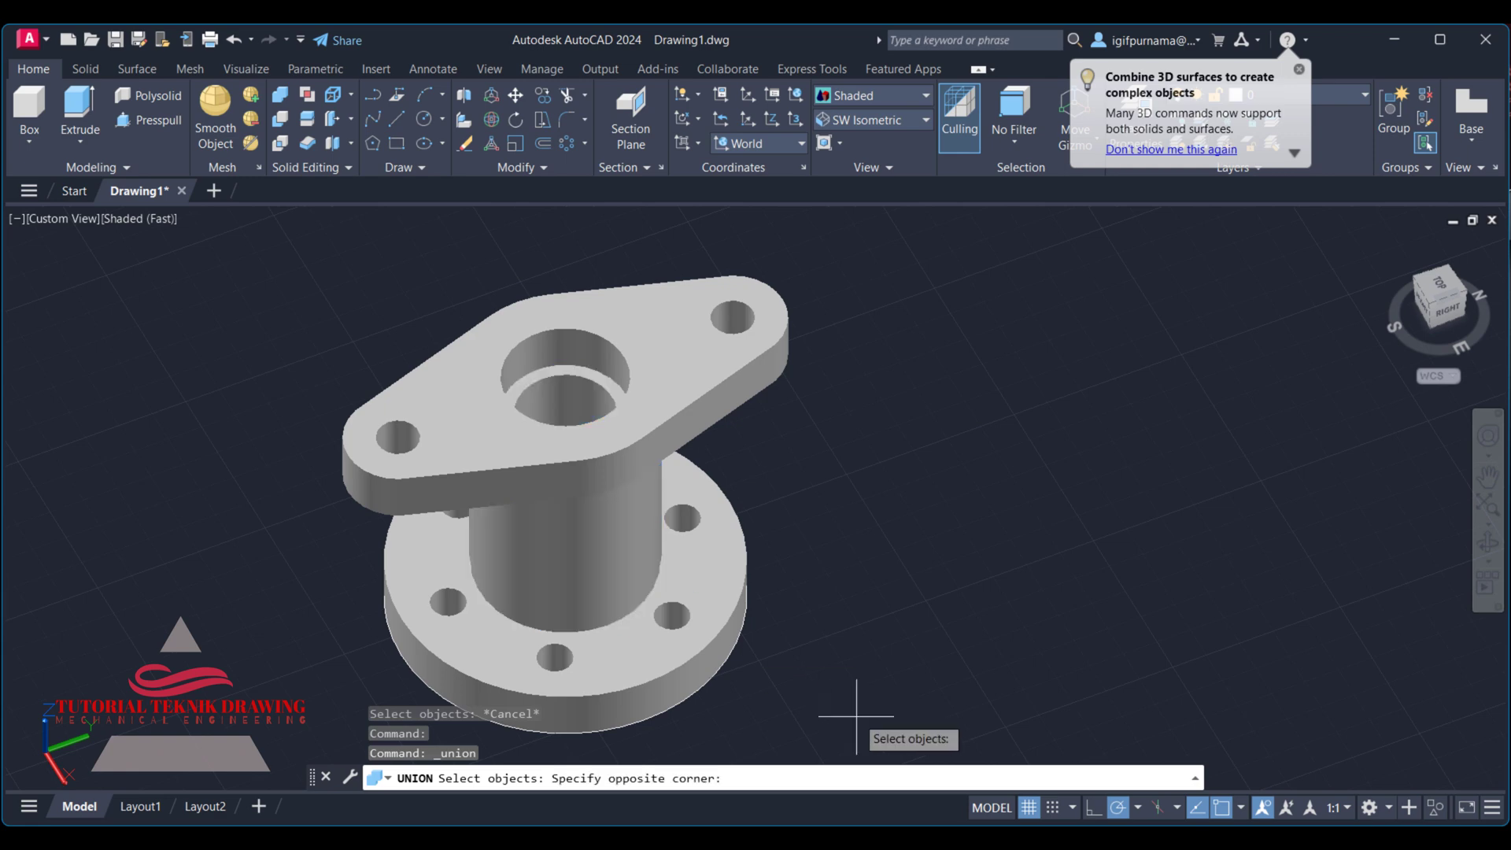
{"action": "left_click", "coordinate": [351, 285]}
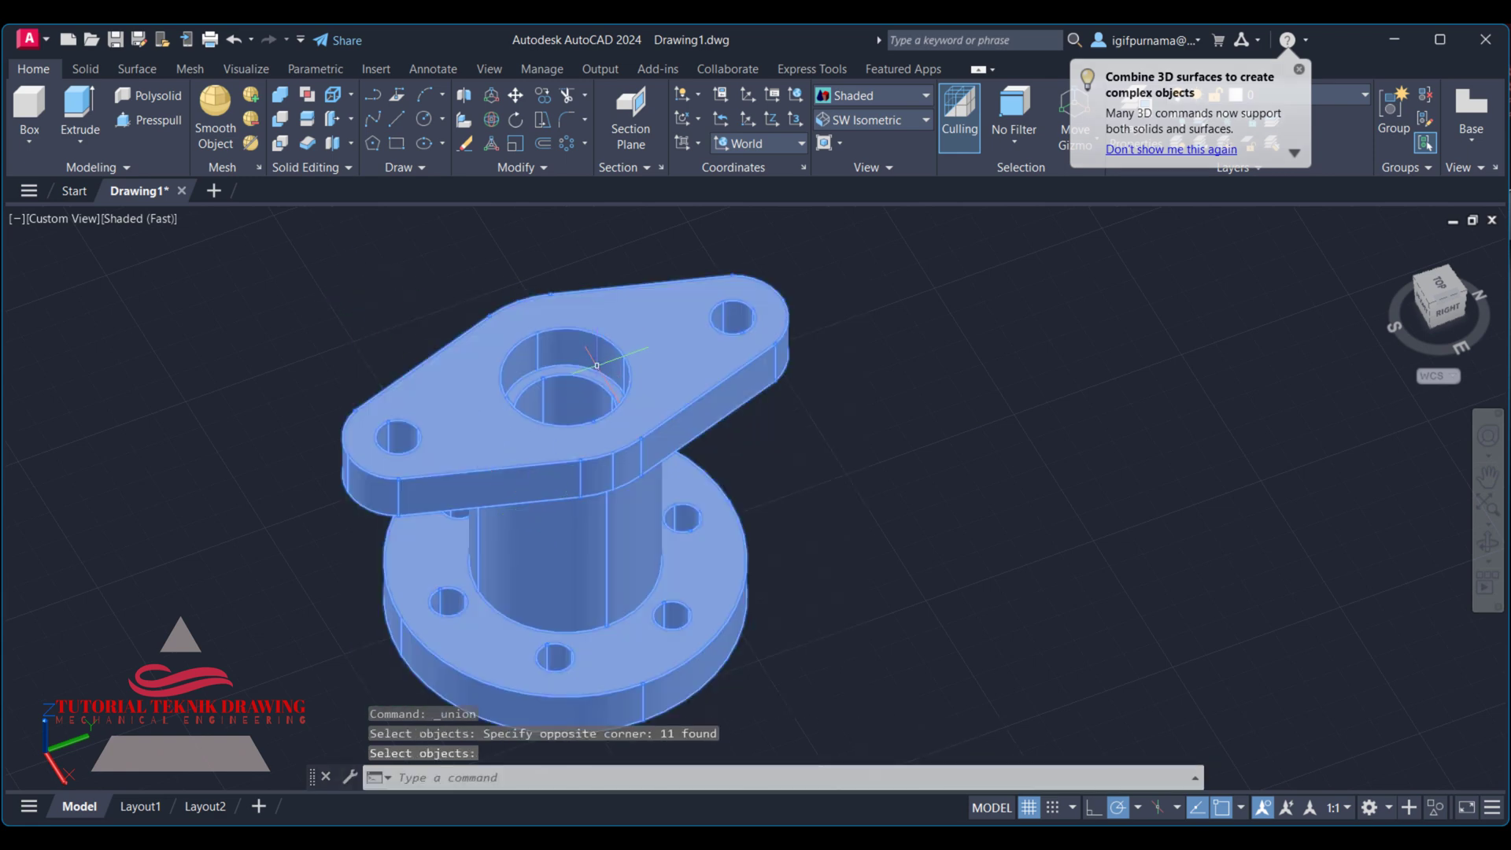
{"action": "key", "text": "Return"}
Step: Try press-pull and EXTRUDE on the merged solid, cancelling both
{"action": "left_click", "coordinate": [167, 118]}
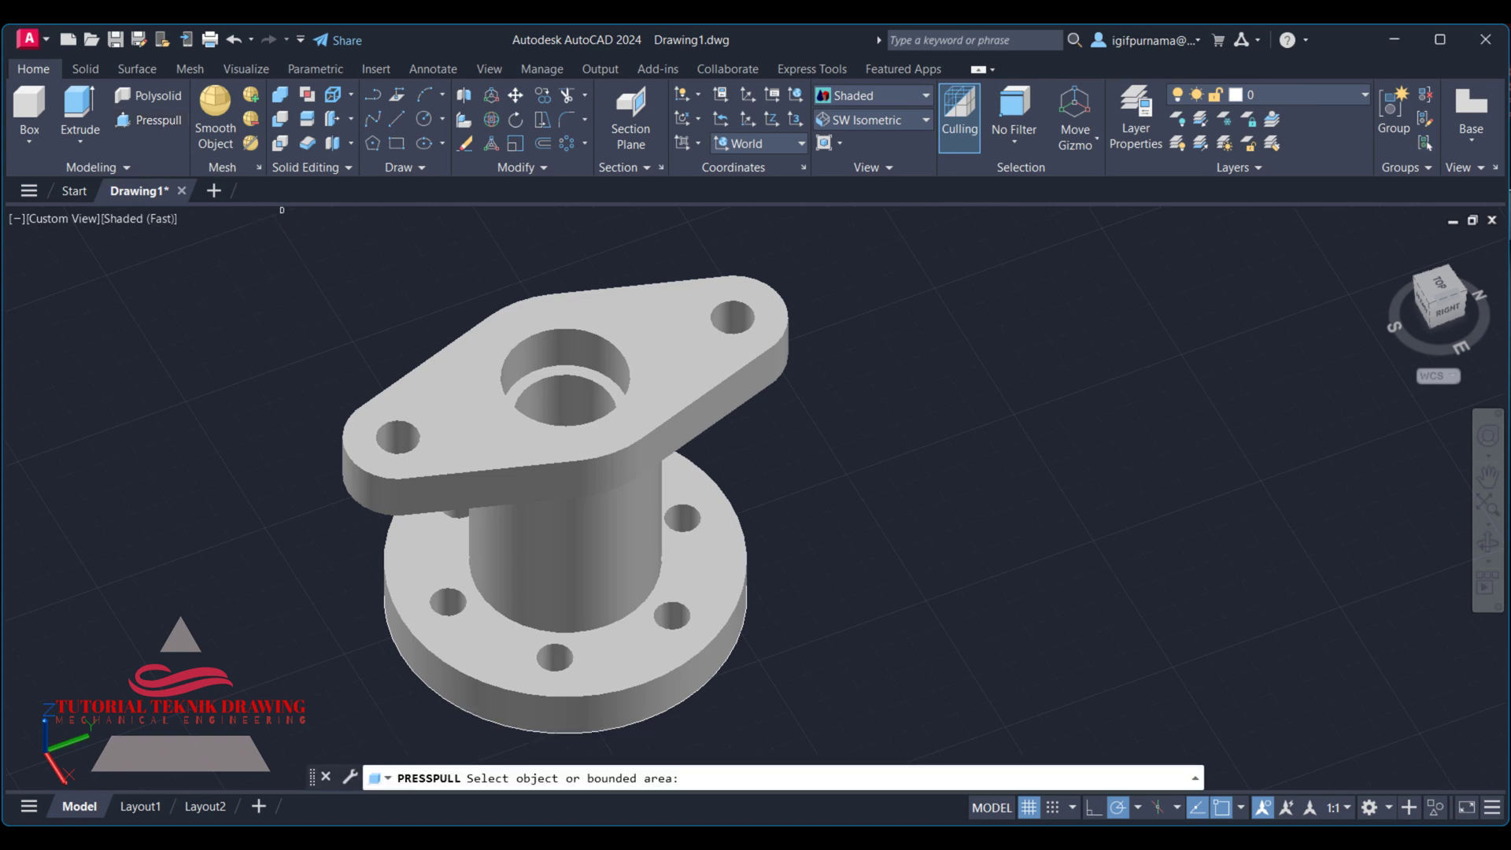
{"action": "left_click", "coordinate": [591, 374]}
{"action": "key", "text": "Escape"}
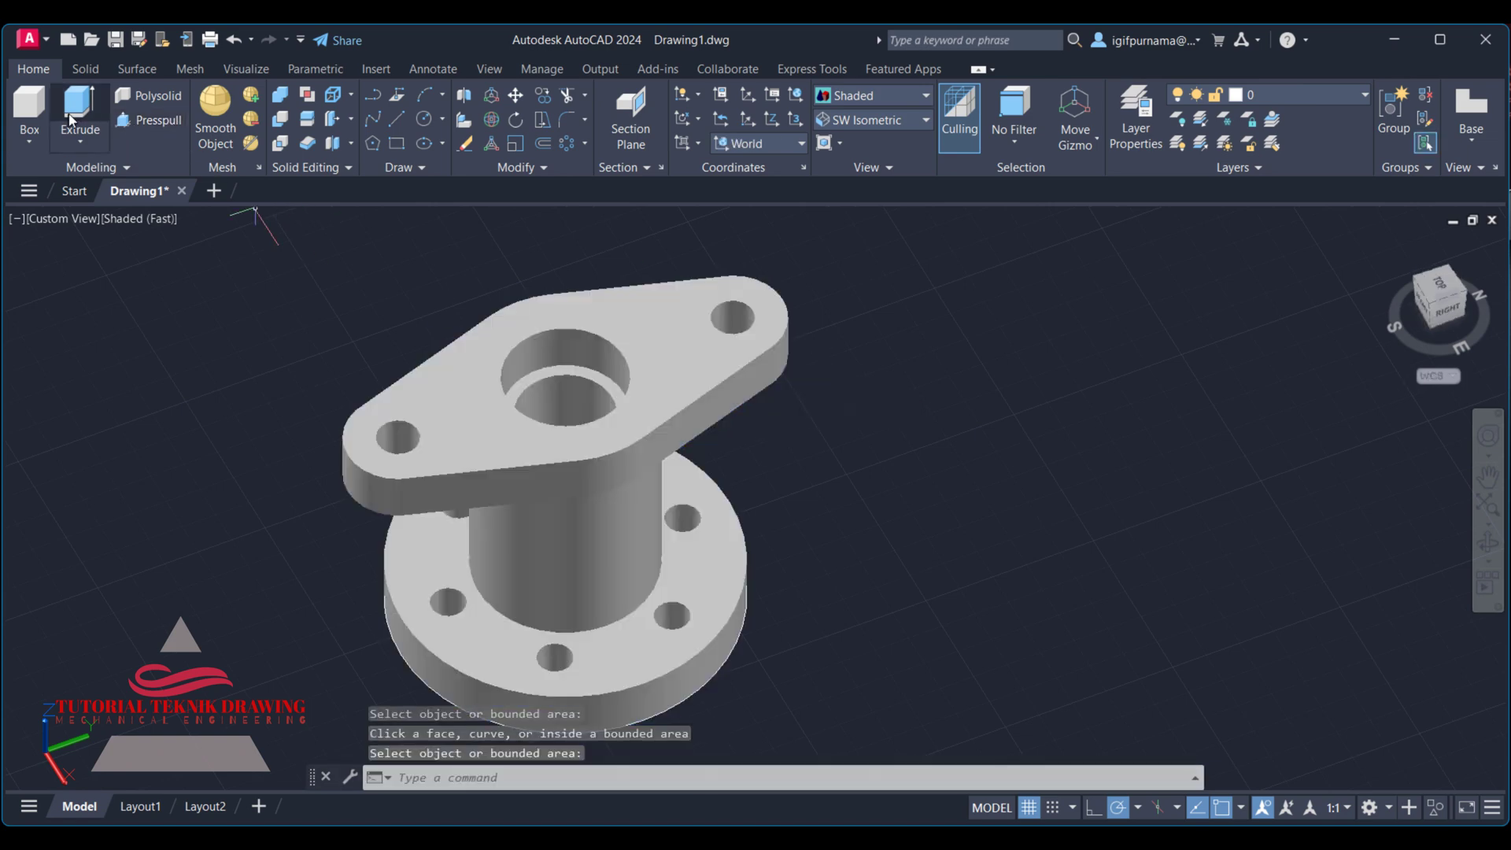
{"action": "type", "text": "ext"}
{"action": "key", "text": "Return"}
{"action": "left_click", "coordinate": [618, 394]}
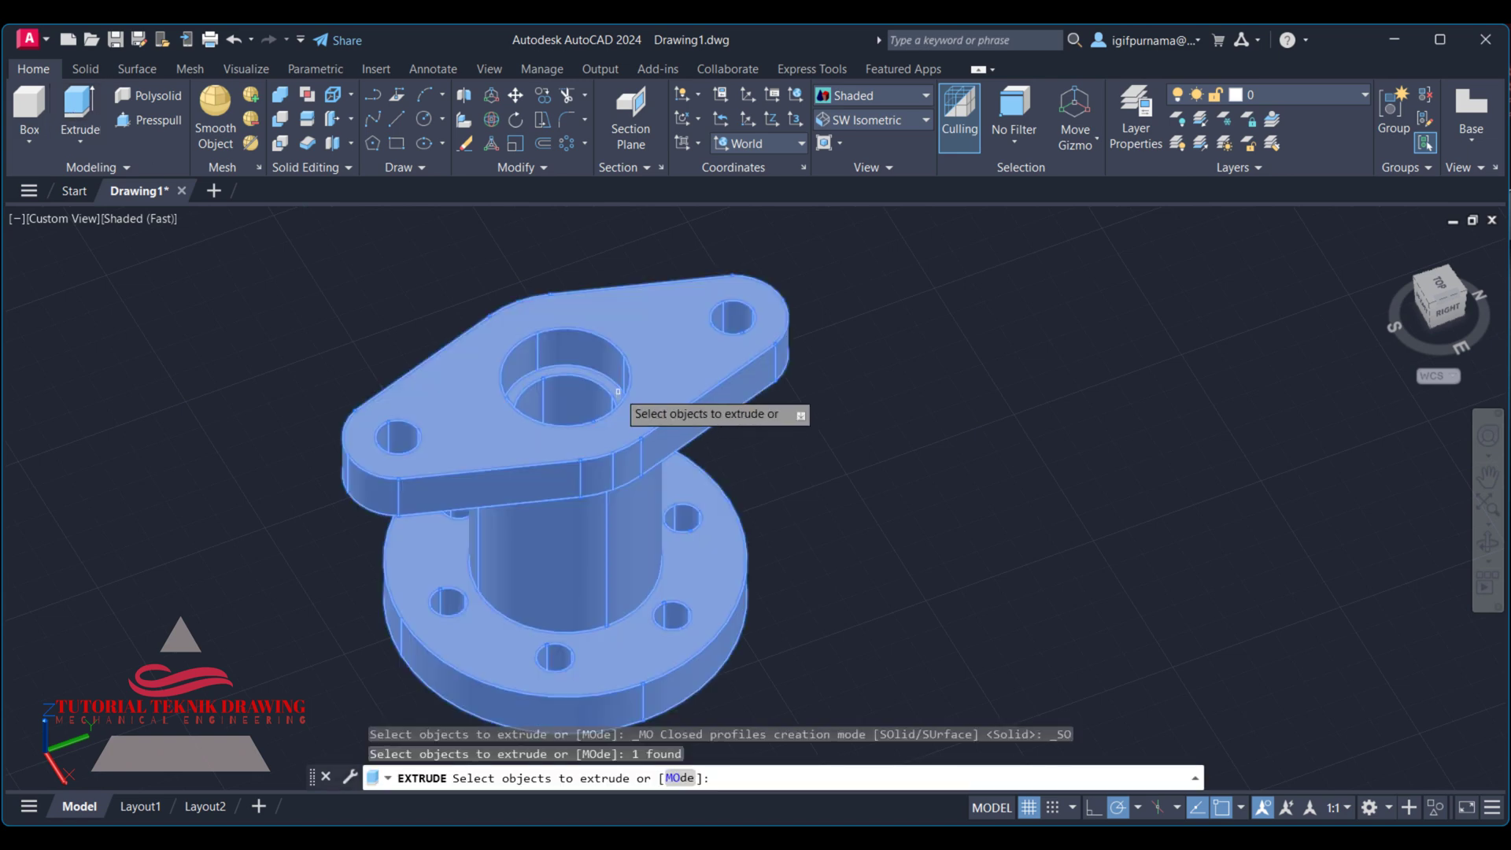
{"action": "right_click", "coordinate": [616, 383]}
{"action": "key", "text": "Escape"}
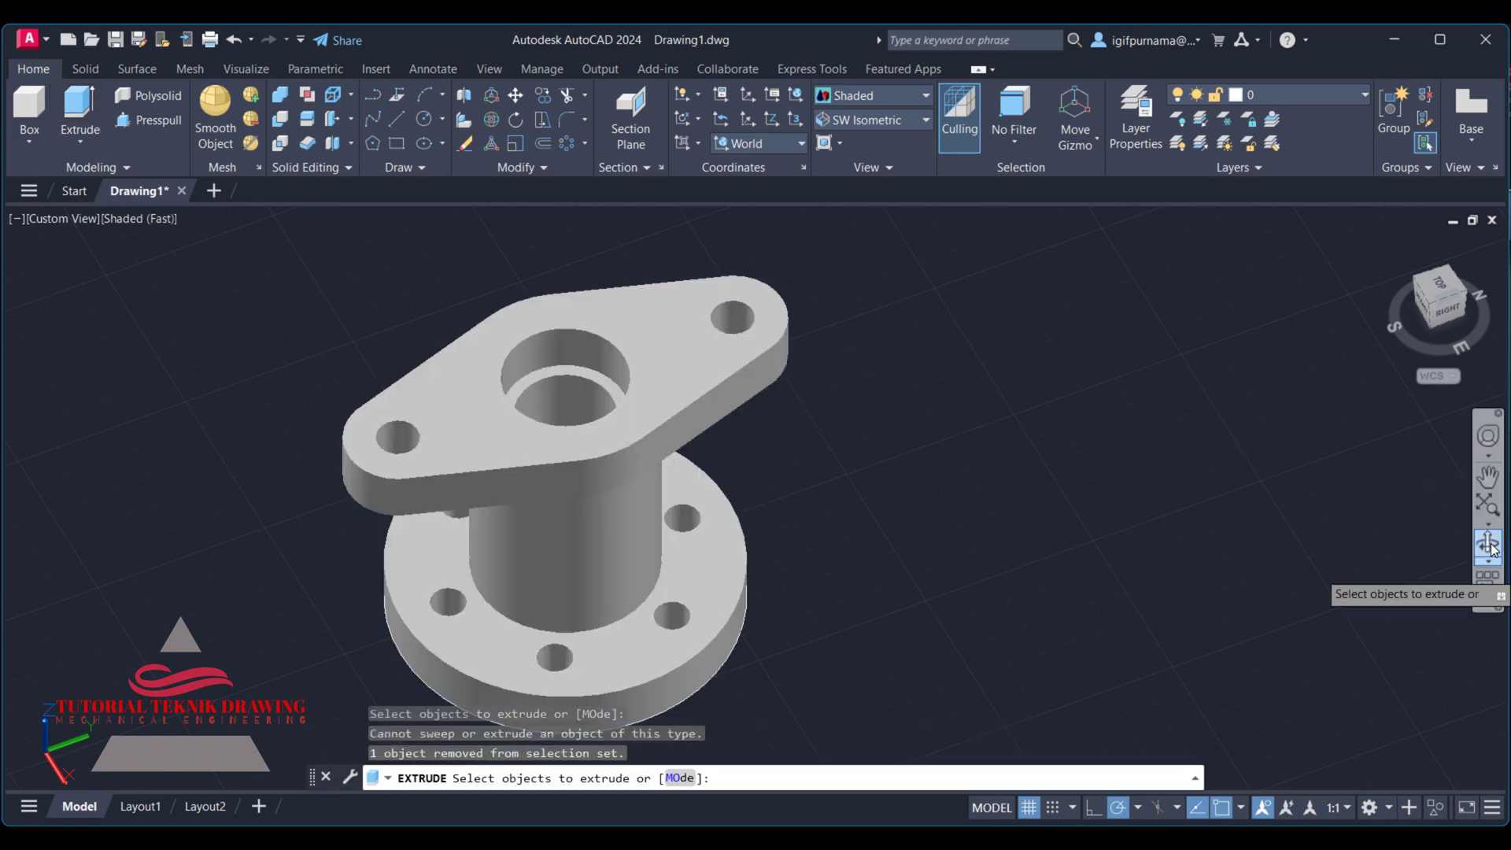
Step: Orbit the model, then return to the SW Isometric view
{"action": "left_click", "coordinate": [1493, 549]}
{"action": "left_click_drag", "start_coordinate": [567, 408], "coordinate": [793, 381]}
{"action": "right_click", "coordinate": [754, 309]}
{"action": "left_click", "coordinate": [788, 320]}
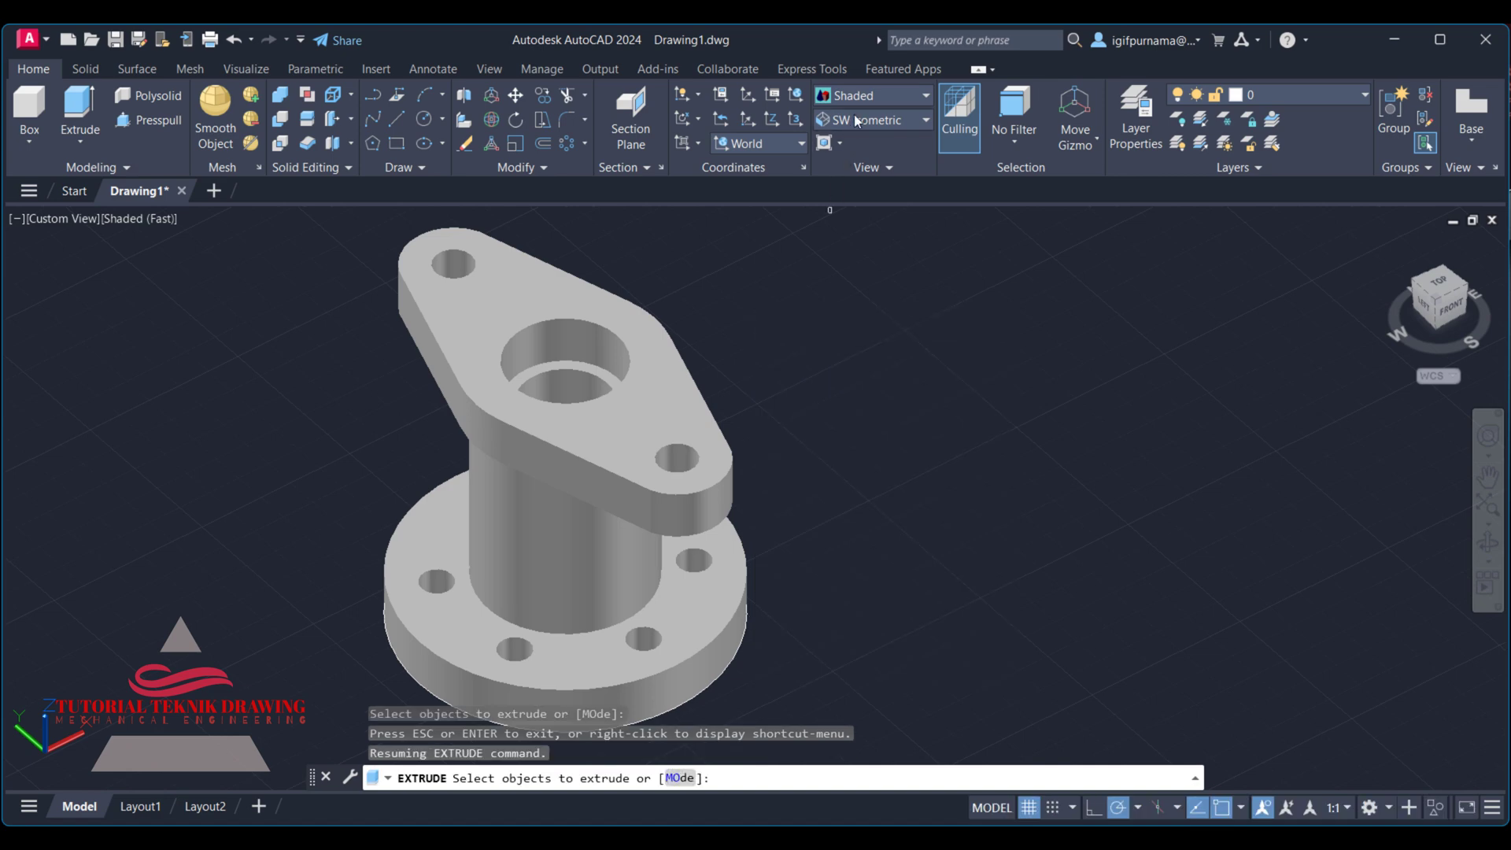
{"action": "left_click", "coordinate": [858, 120]}
{"action": "left_click", "coordinate": [866, 262]}
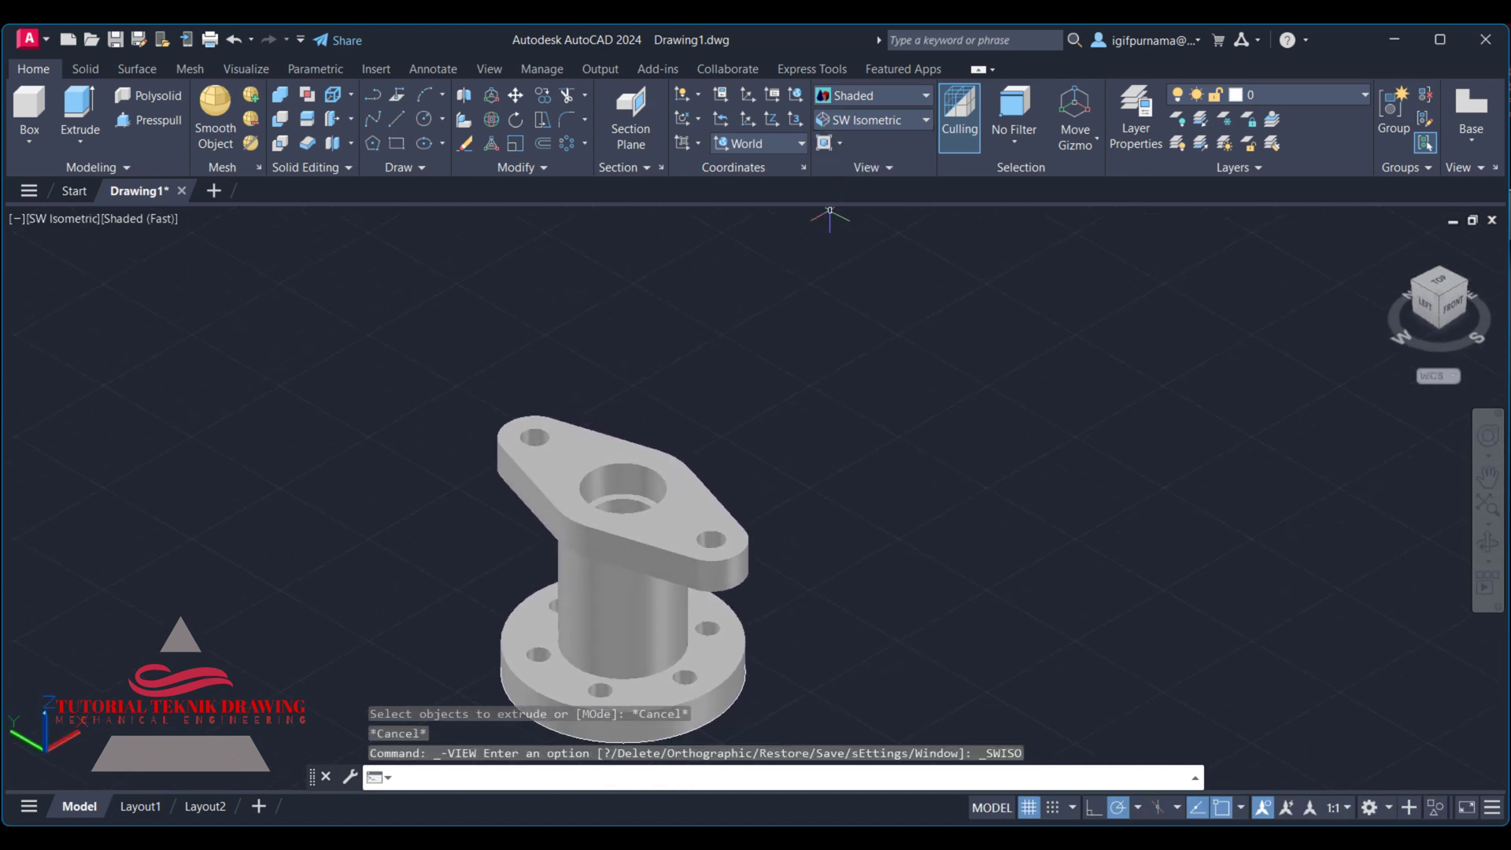
{"action": "left_click", "coordinate": [148, 120]}
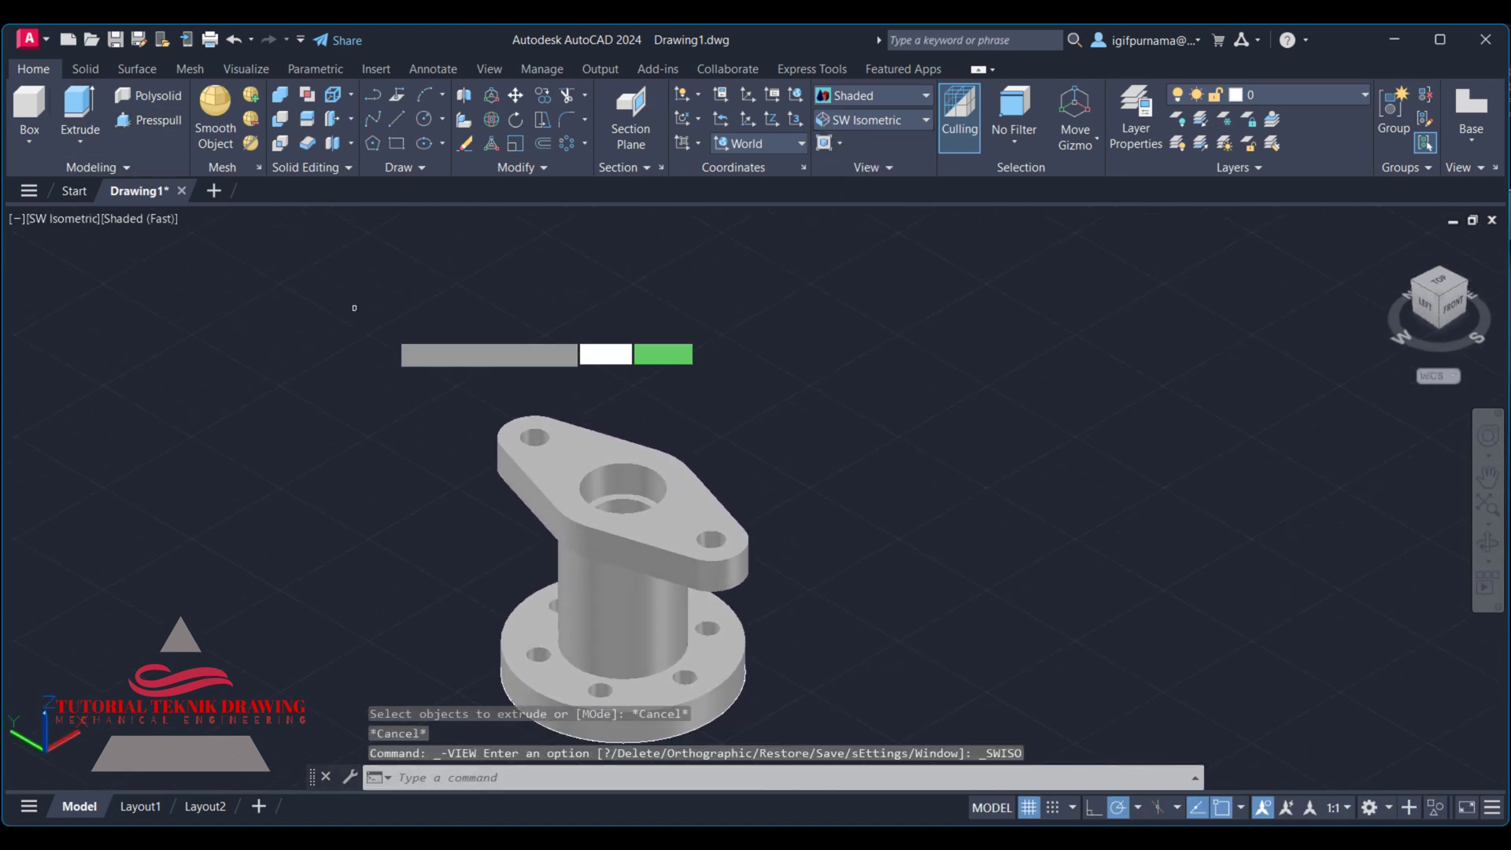
Step: Zoom and pan in on the top flange's central hole
{"action": "left_click", "coordinate": [606, 498]}
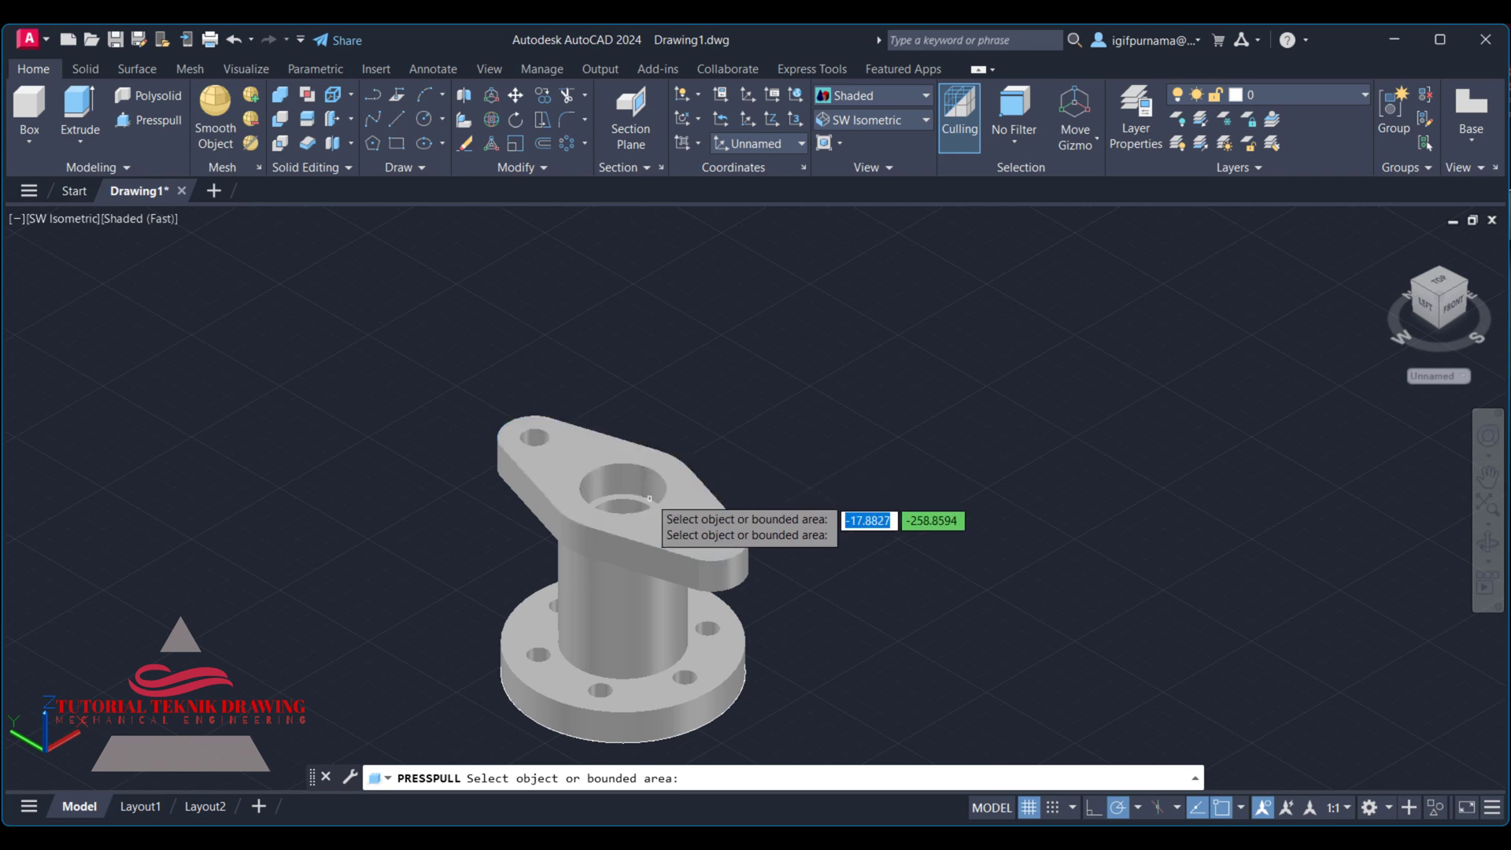
{"action": "key", "text": "Escape"}
{"action": "left_click", "coordinate": [1488, 437]}
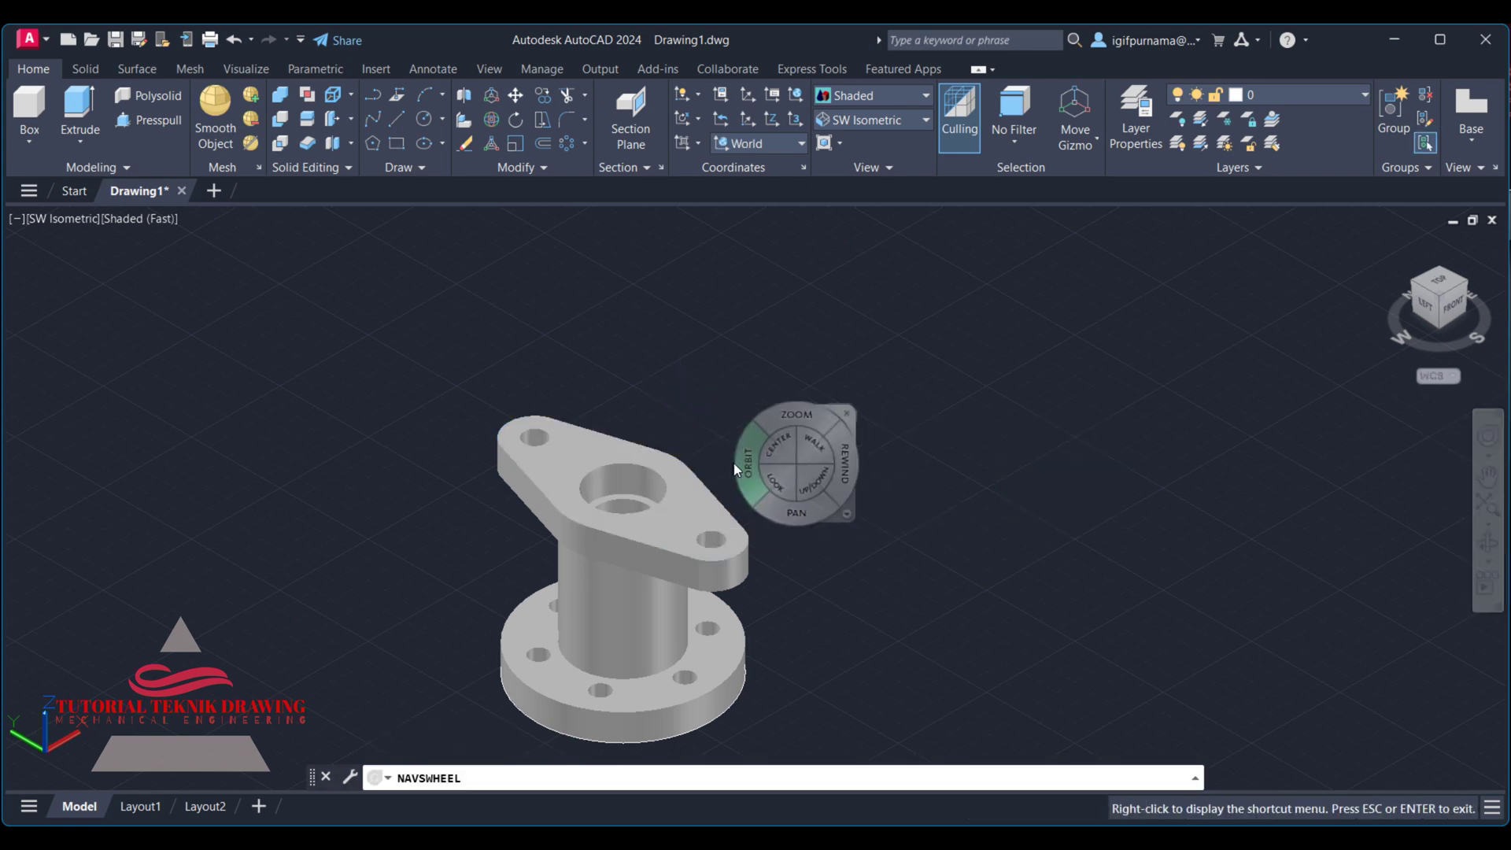
{"action": "left_click_drag", "start_coordinate": [791, 414], "coordinate": [768, 318]}
{"action": "left_click", "coordinate": [1488, 477]}
{"action": "mouse_move", "coordinate": [645, 429]}
{"action": "left_mouse_down"}
{"action": "mouse_move", "coordinate": [828, 464]}
{"action": "mouse_move", "coordinate": [1140, 304]}
{"action": "left_mouse_up"}
{"action": "right_click", "coordinate": [1141, 304]}
{"action": "left_click", "coordinate": [1181, 310]}
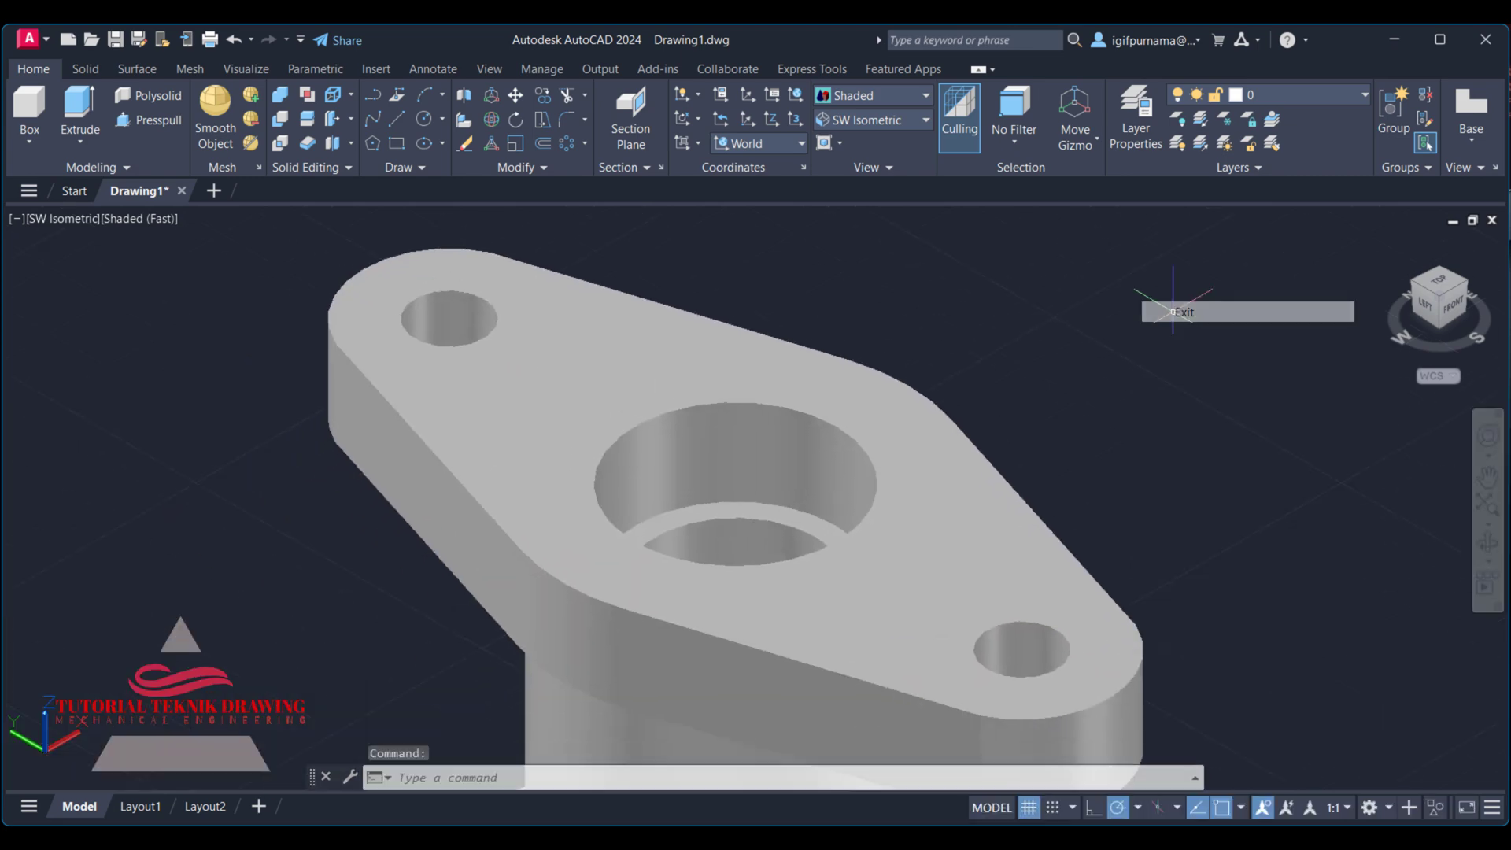
Step: Press-pull the counterbore ring up 10 units, orbit to check it, and return Home
{"action": "left_click", "coordinate": [140, 122]}
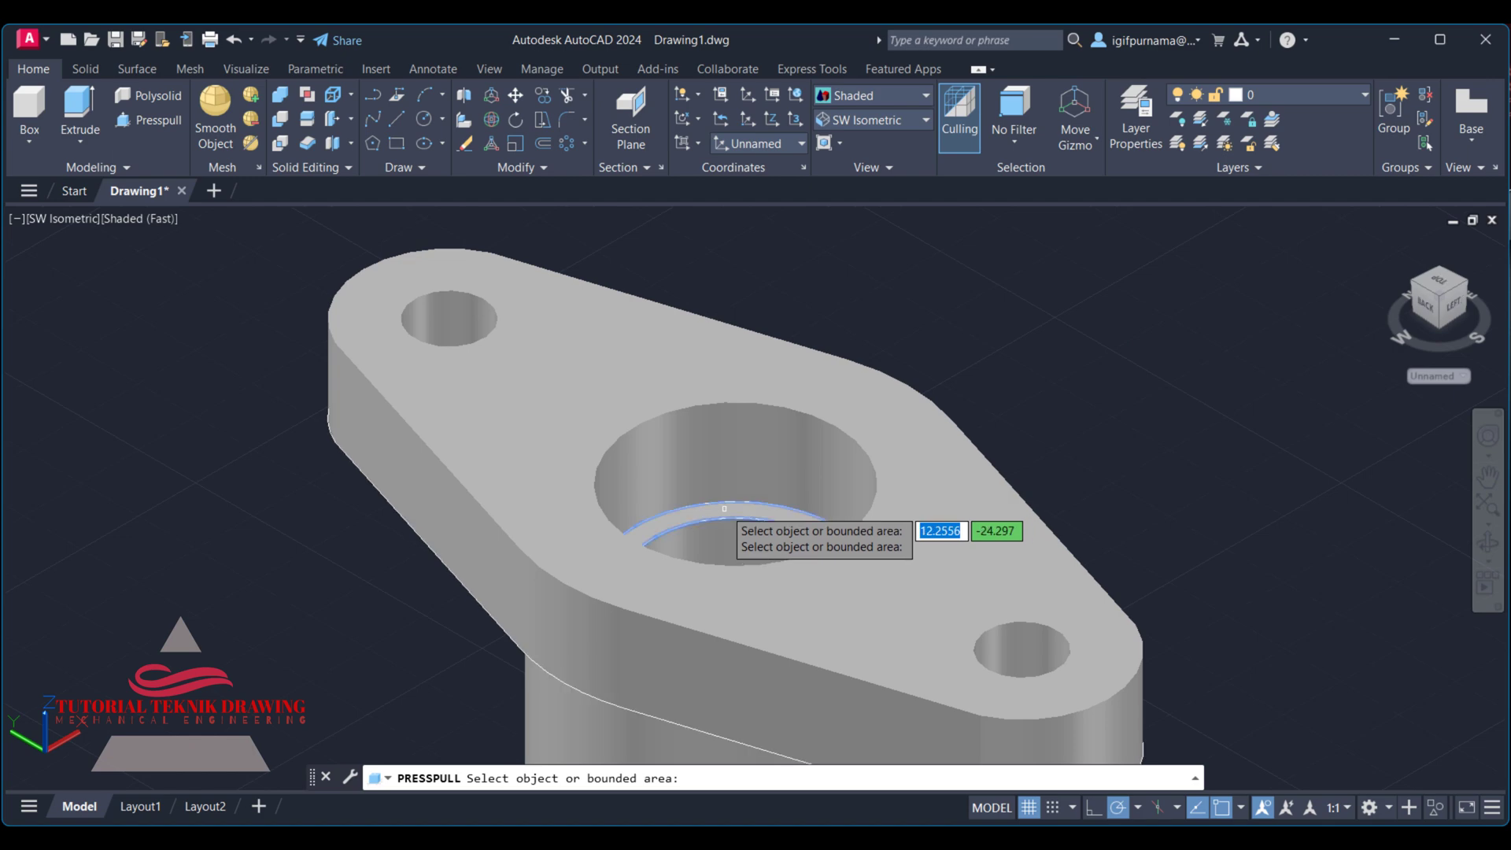
{"action": "left_click", "coordinate": [724, 508]}
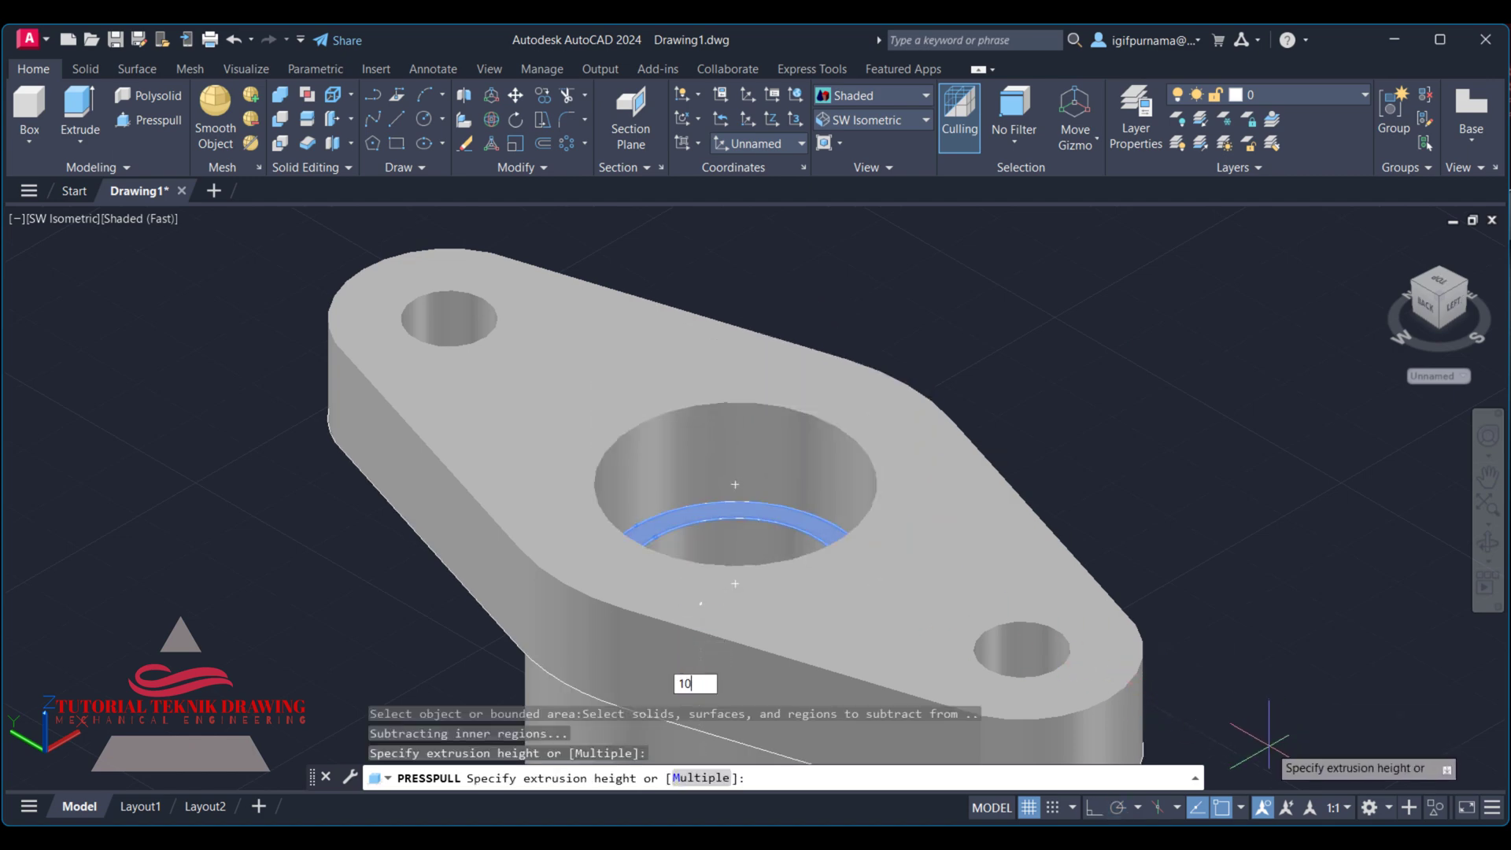
{"action": "key", "text": "Return"}
{"action": "key", "text": "Return"}
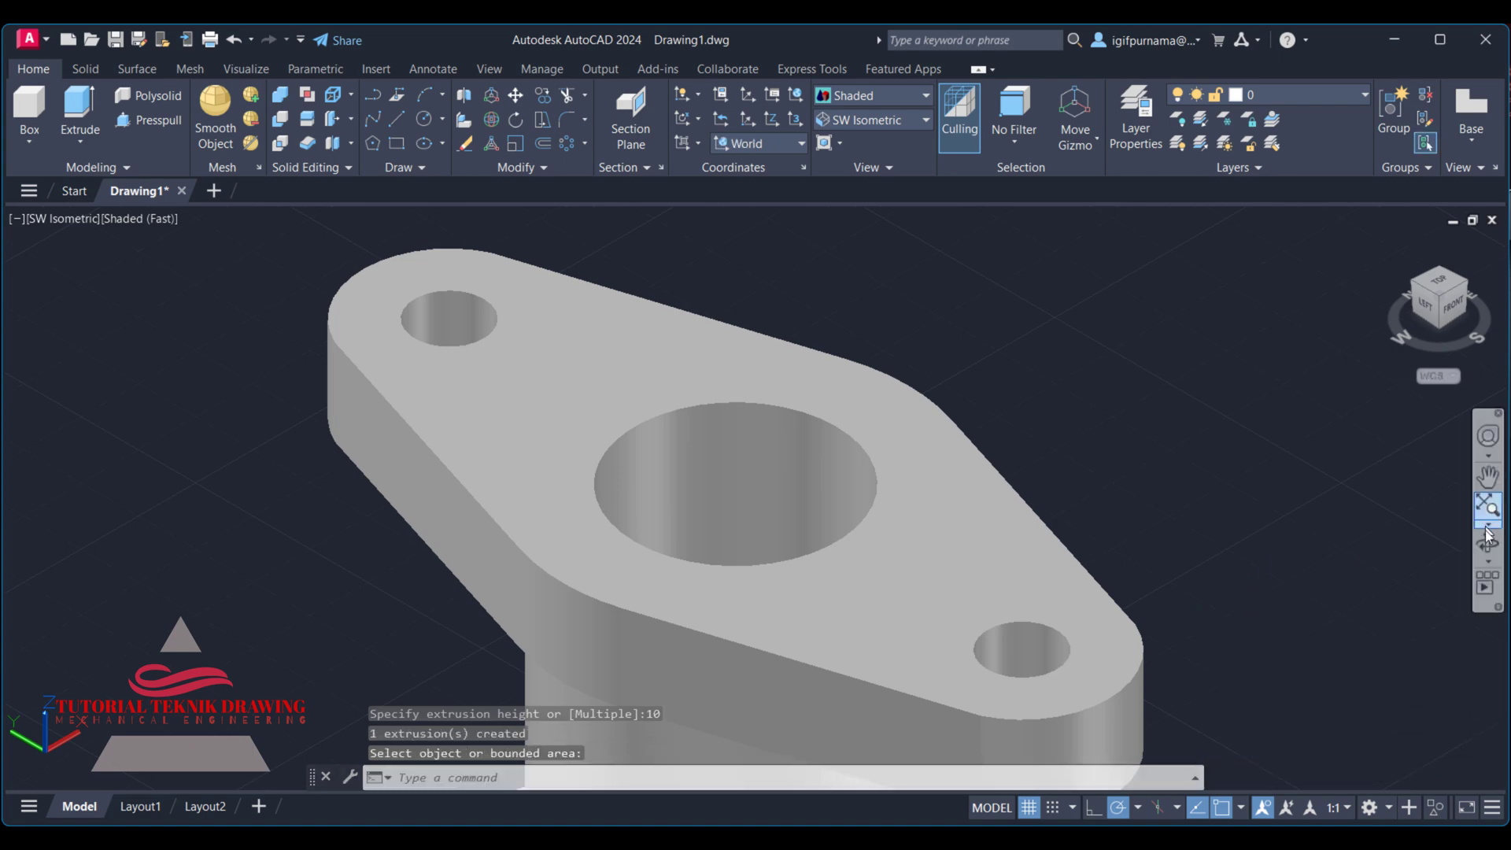
{"action": "left_click", "coordinate": [1488, 539]}
{"action": "mouse_move", "coordinate": [1107, 483]}
{"action": "left_mouse_down"}
{"action": "mouse_move", "coordinate": [675, 382]}
{"action": "mouse_move", "coordinate": [749, 441]}
{"action": "left_mouse_up"}
{"action": "right_click", "coordinate": [674, 324]}
{"action": "left_click", "coordinate": [710, 339]}
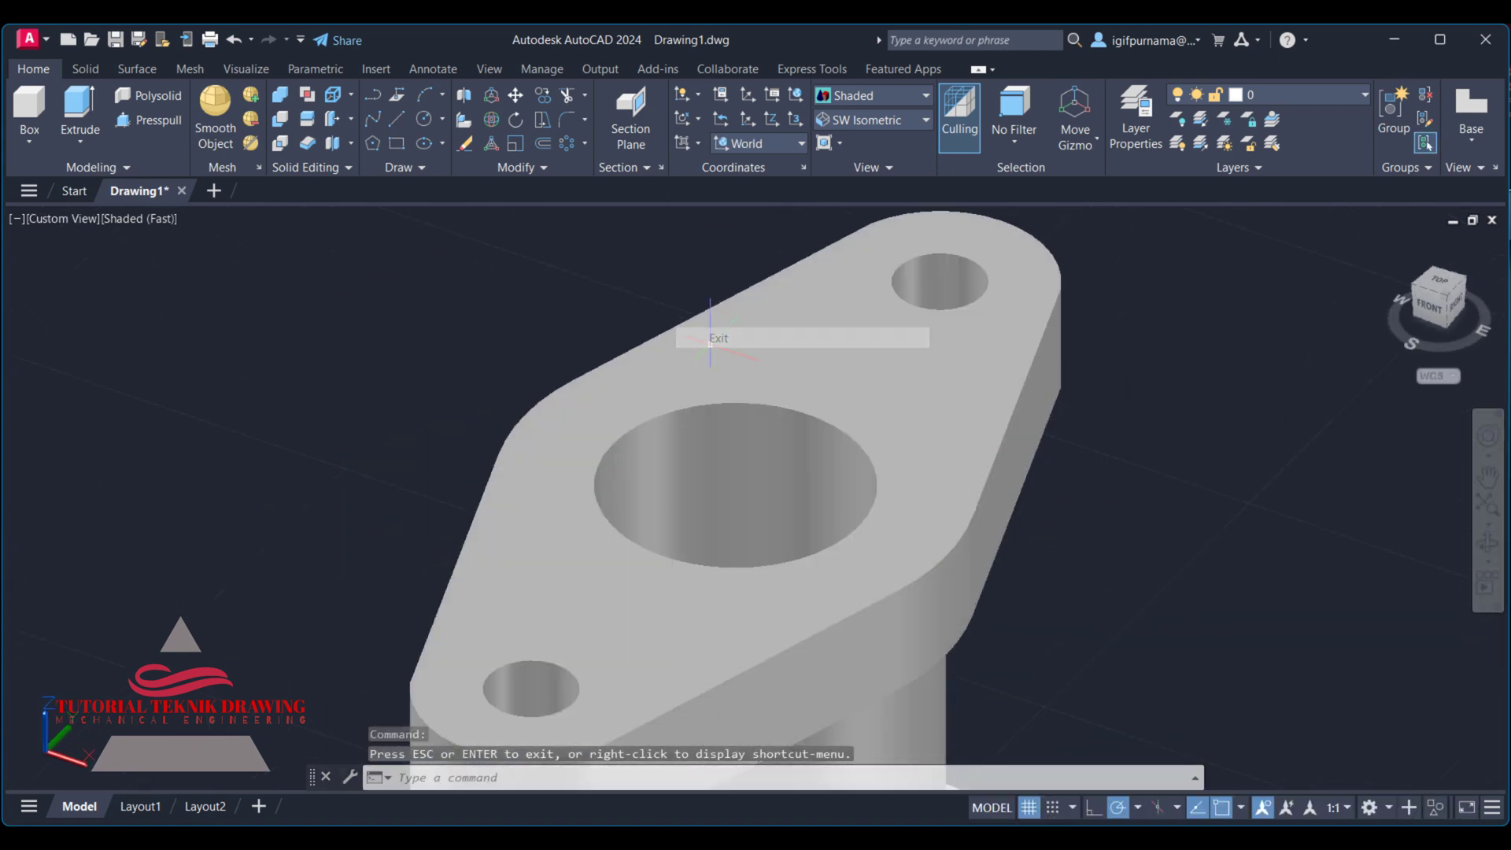
{"action": "left_click", "coordinate": [1381, 238]}
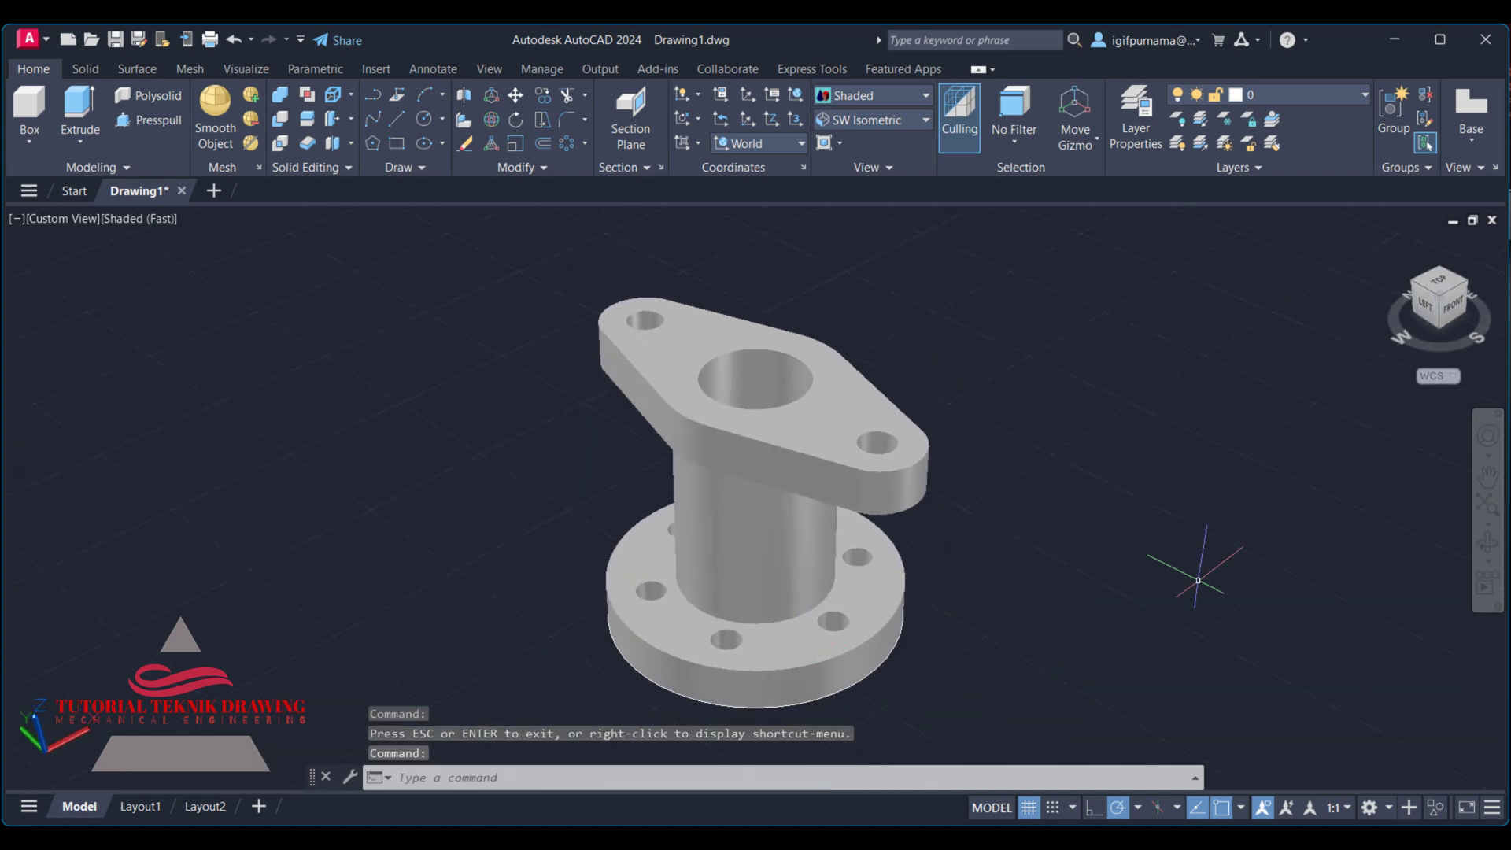
Step: Turn off the grid in model space and orbit to view the part from below
{"action": "left_click", "coordinate": [1012, 808]}
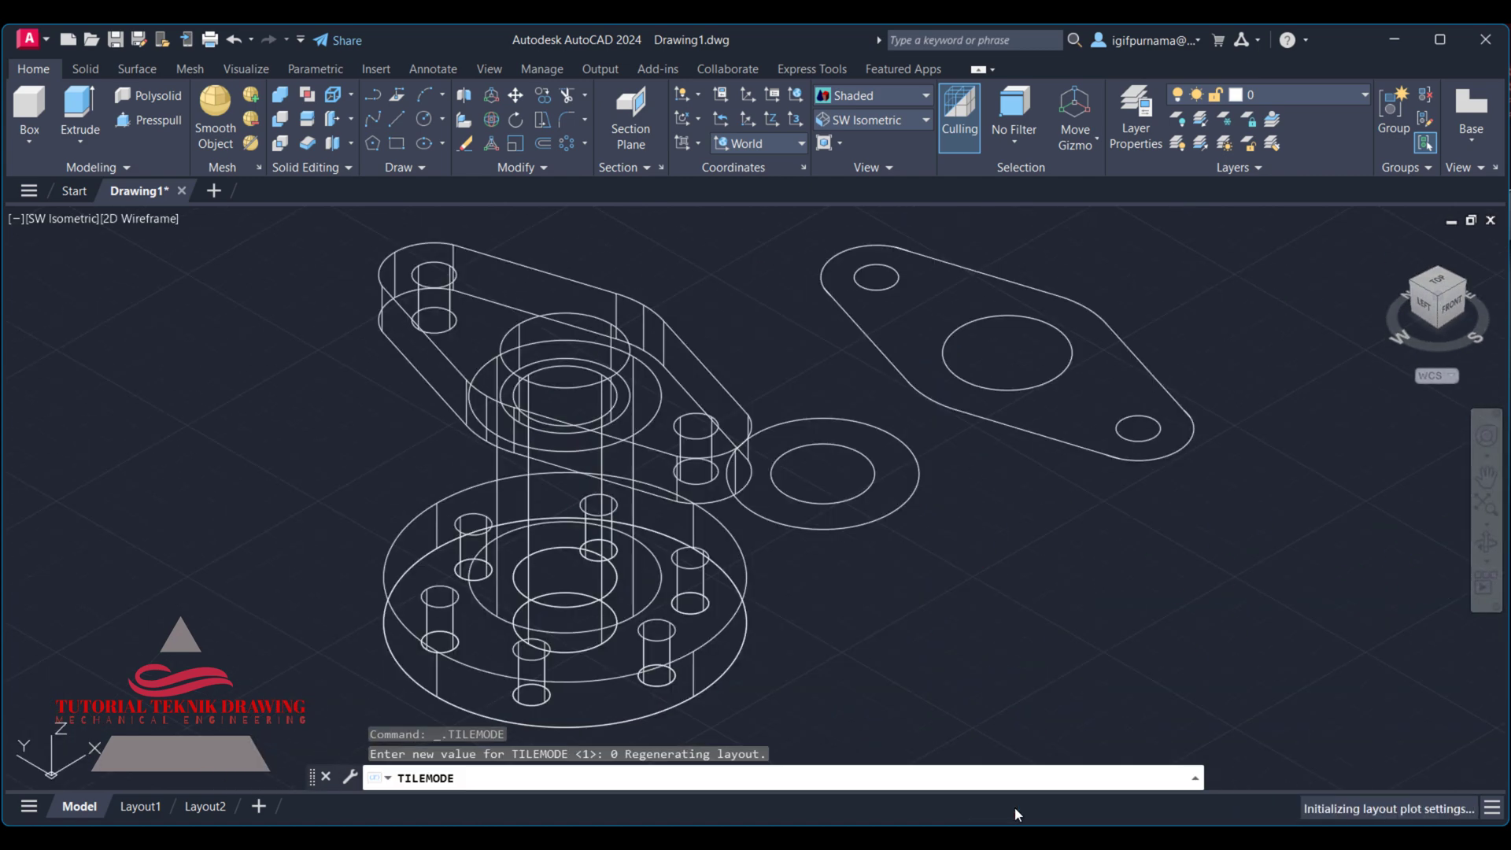
{"action": "left_click", "coordinate": [75, 807]}
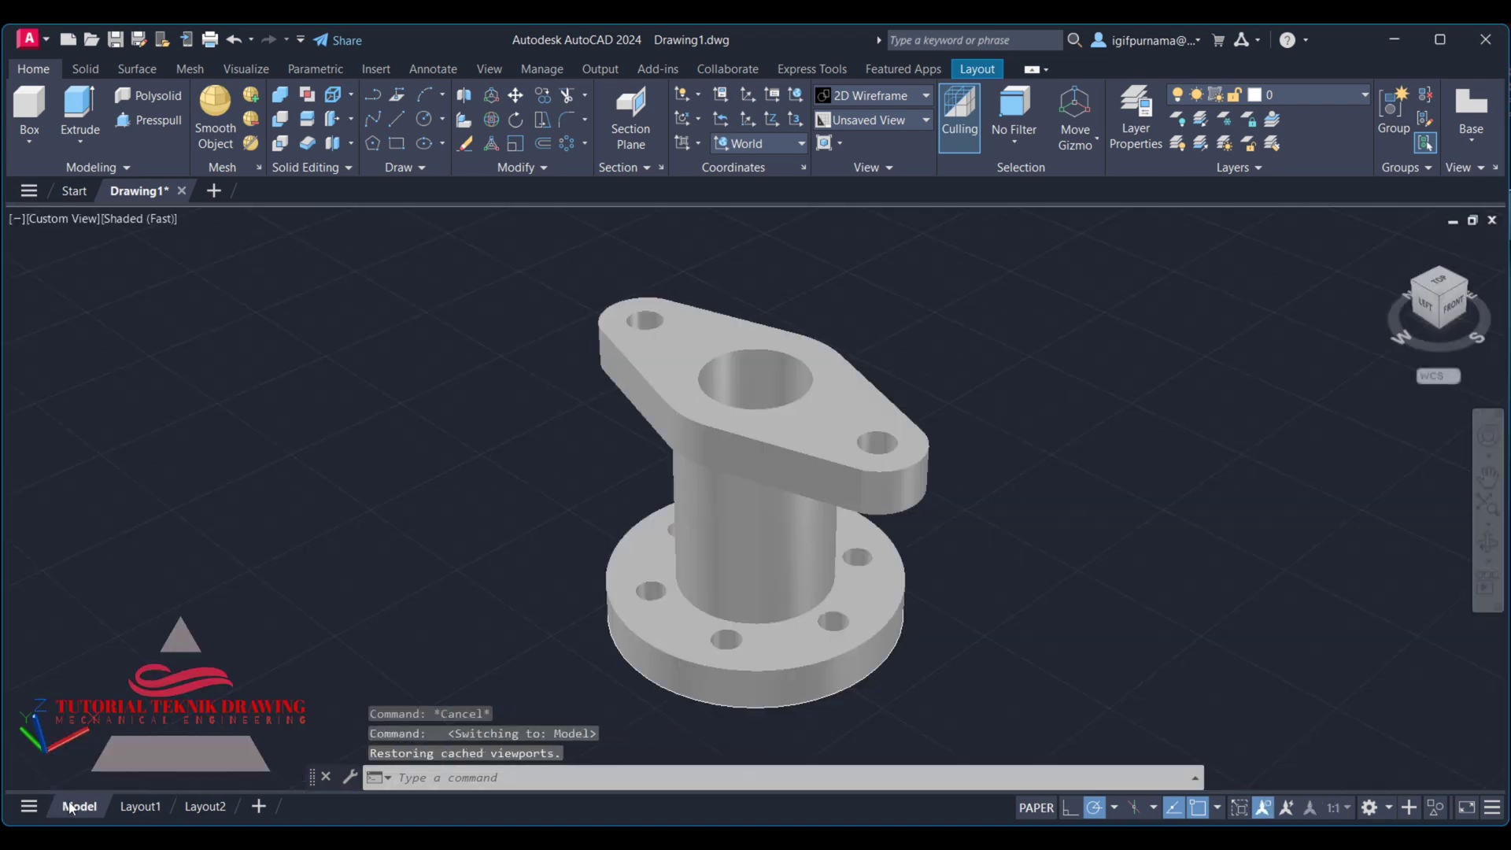
{"action": "left_click", "coordinate": [1035, 814]}
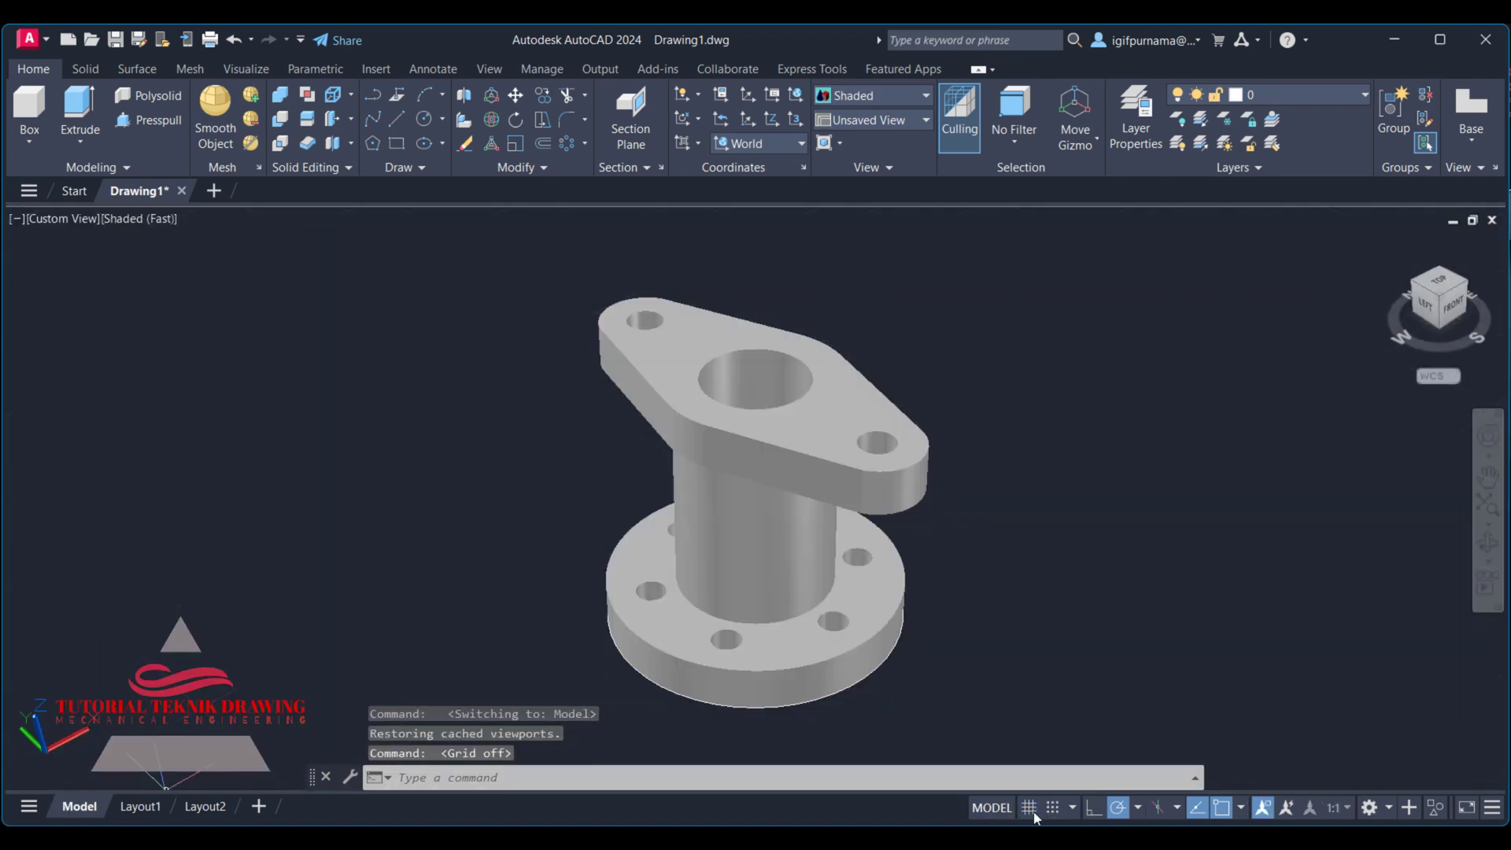
{"action": "left_click", "coordinate": [1484, 545]}
{"action": "mouse_move", "coordinate": [511, 536]}
{"action": "left_mouse_down"}
{"action": "mouse_move", "coordinate": [525, 296]}
{"action": "mouse_move", "coordinate": [543, 384]}
{"action": "left_mouse_up"}
{"action": "right_click", "coordinate": [543, 384]}
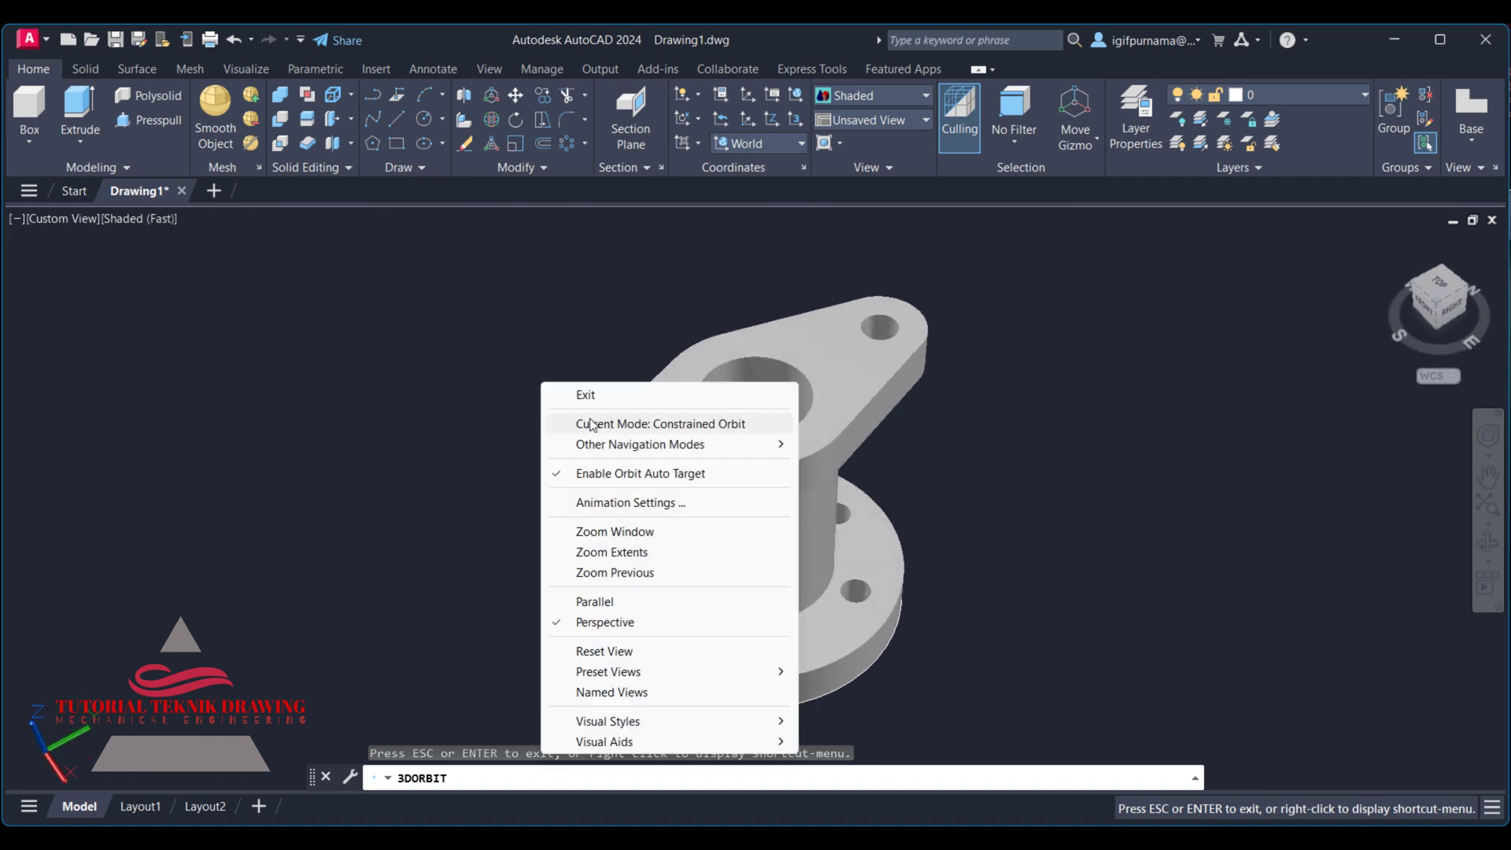
{"action": "left_click", "coordinate": [520, 299]}
Step: Move the bracket solid off to the left
{"action": "left_click", "coordinate": [516, 96]}
{"action": "left_click", "coordinate": [736, 489]}
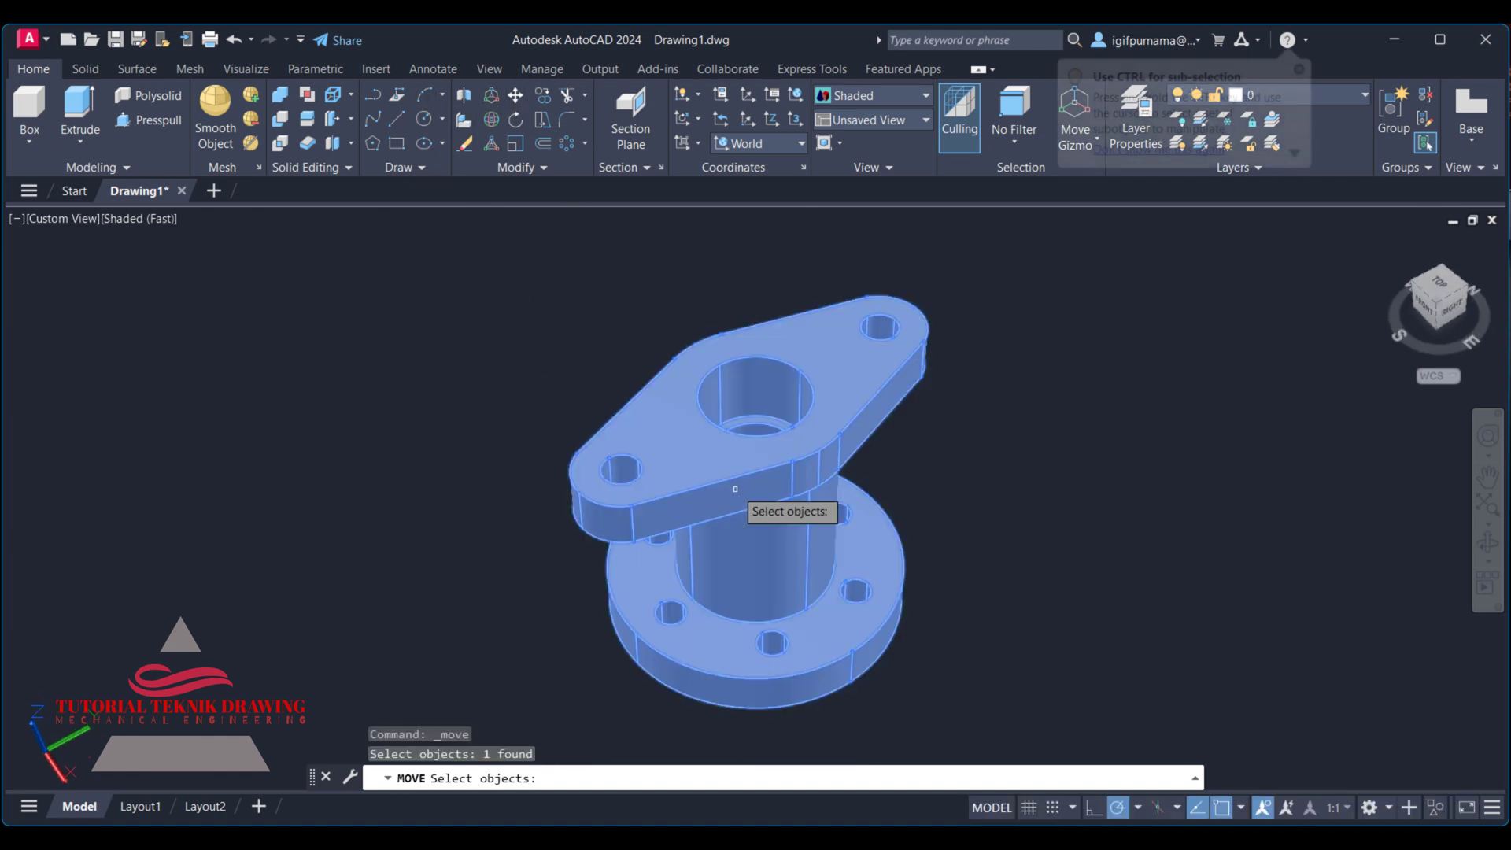
{"action": "key", "text": "Return"}
{"action": "left_click", "coordinate": [820, 492]}
{"action": "left_click", "coordinate": [232, 468]}
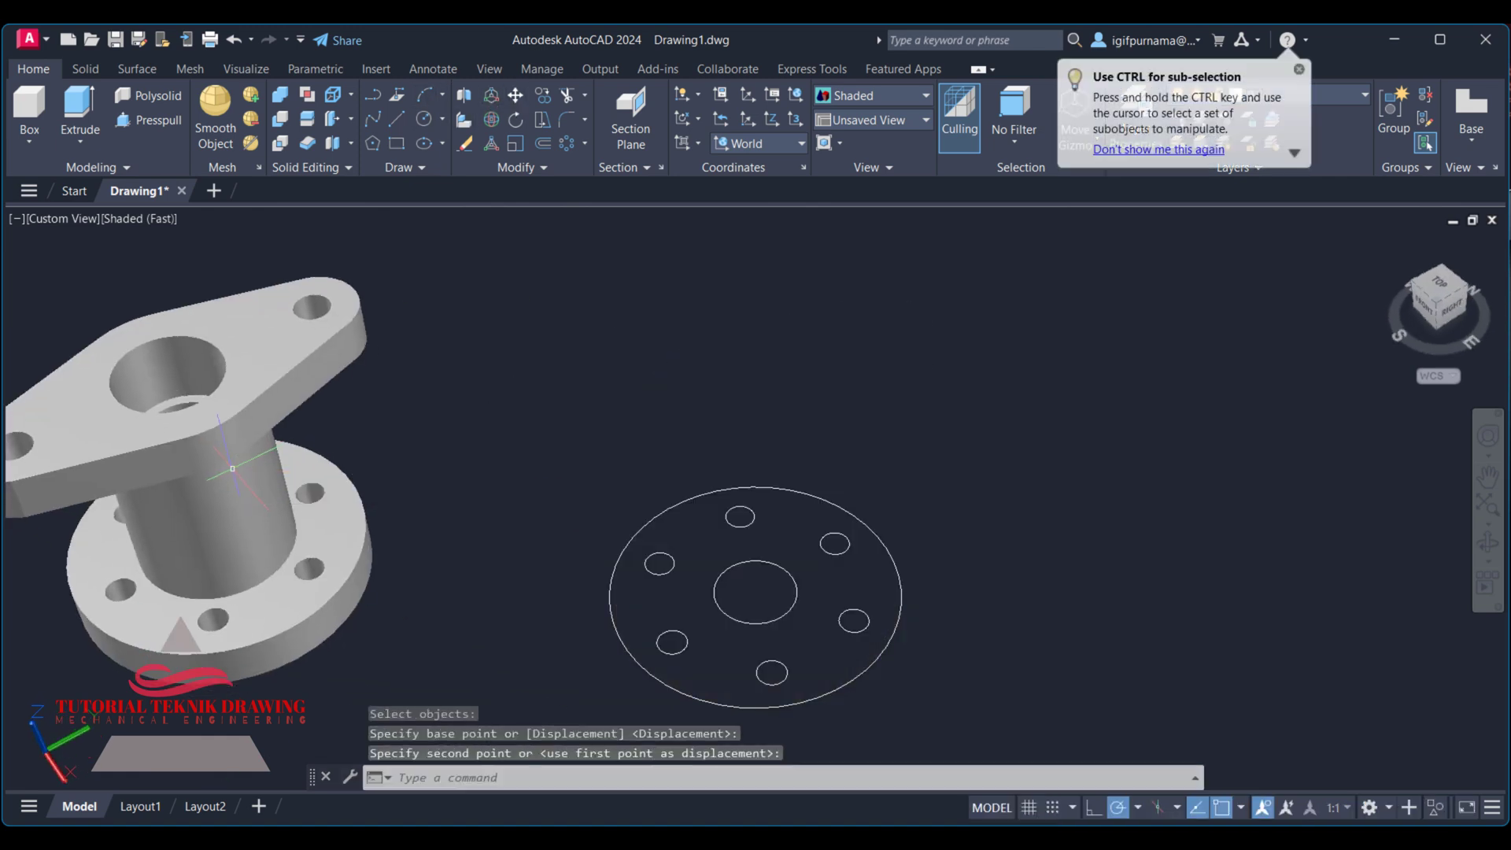
Step: Erase the flange circle sketch, return to SW Isometric, and bring up the reference image
{"action": "left_click", "coordinate": [465, 143]}
{"action": "left_click", "coordinate": [1023, 709]}
{"action": "left_click", "coordinate": [477, 320]}
{"action": "key", "text": "Return"}
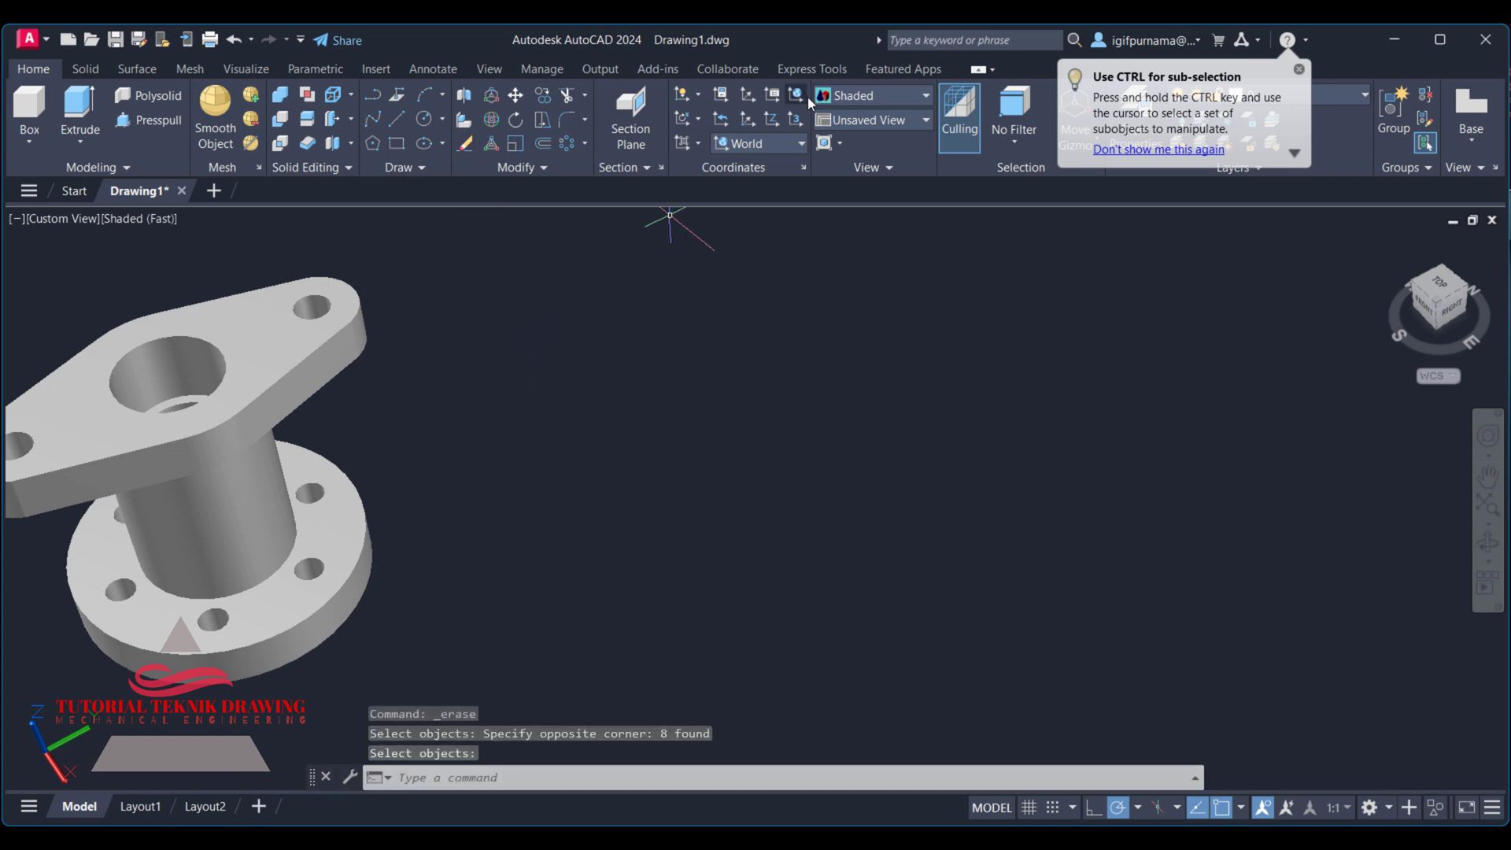
{"action": "left_click", "coordinate": [823, 126]}
{"action": "left_click", "coordinate": [871, 260]}
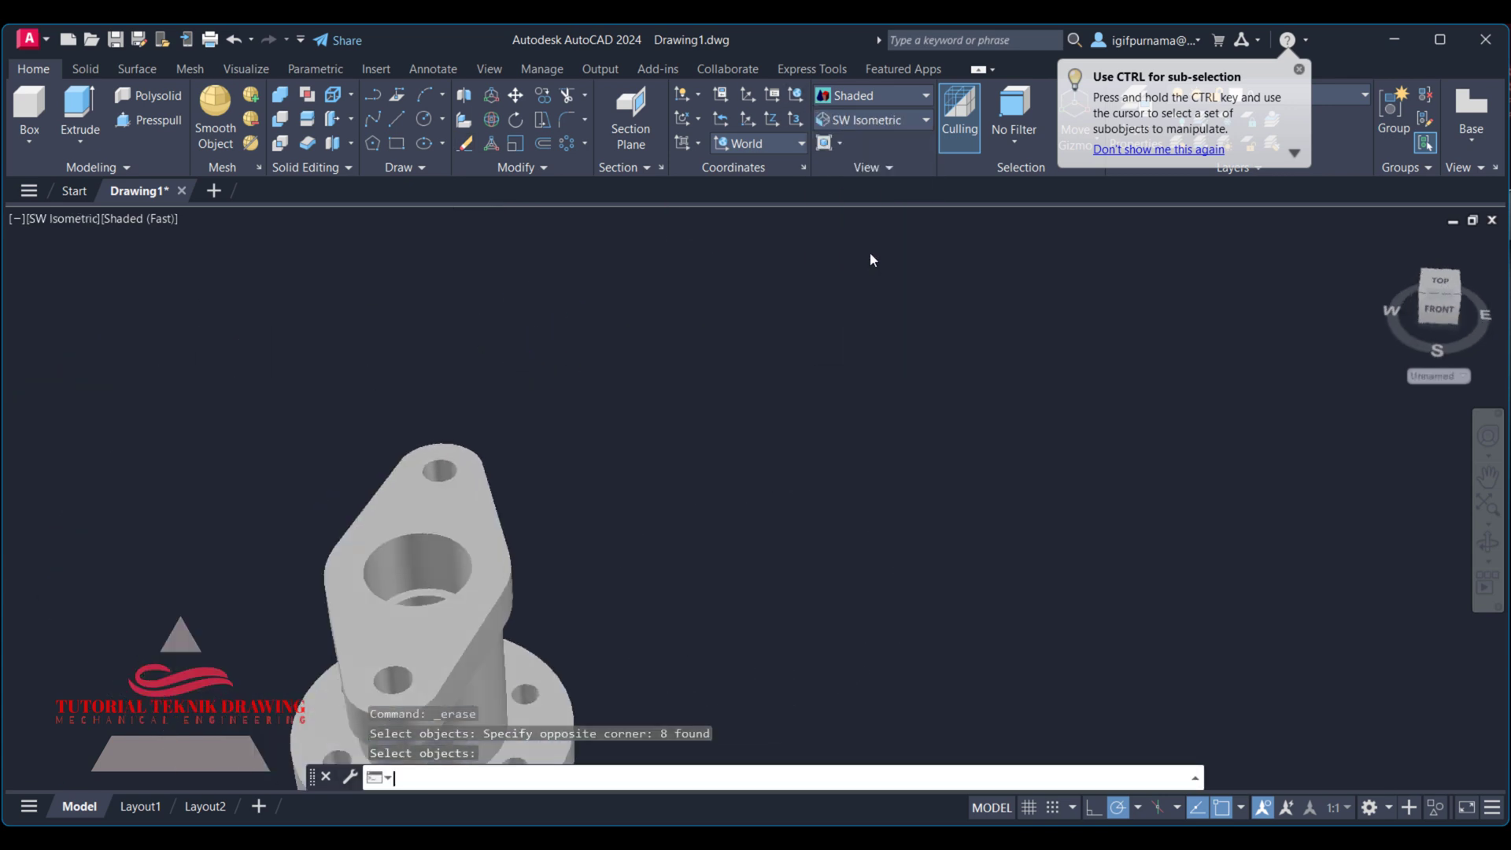
{"action": "key", "text": "alt+Tab"}
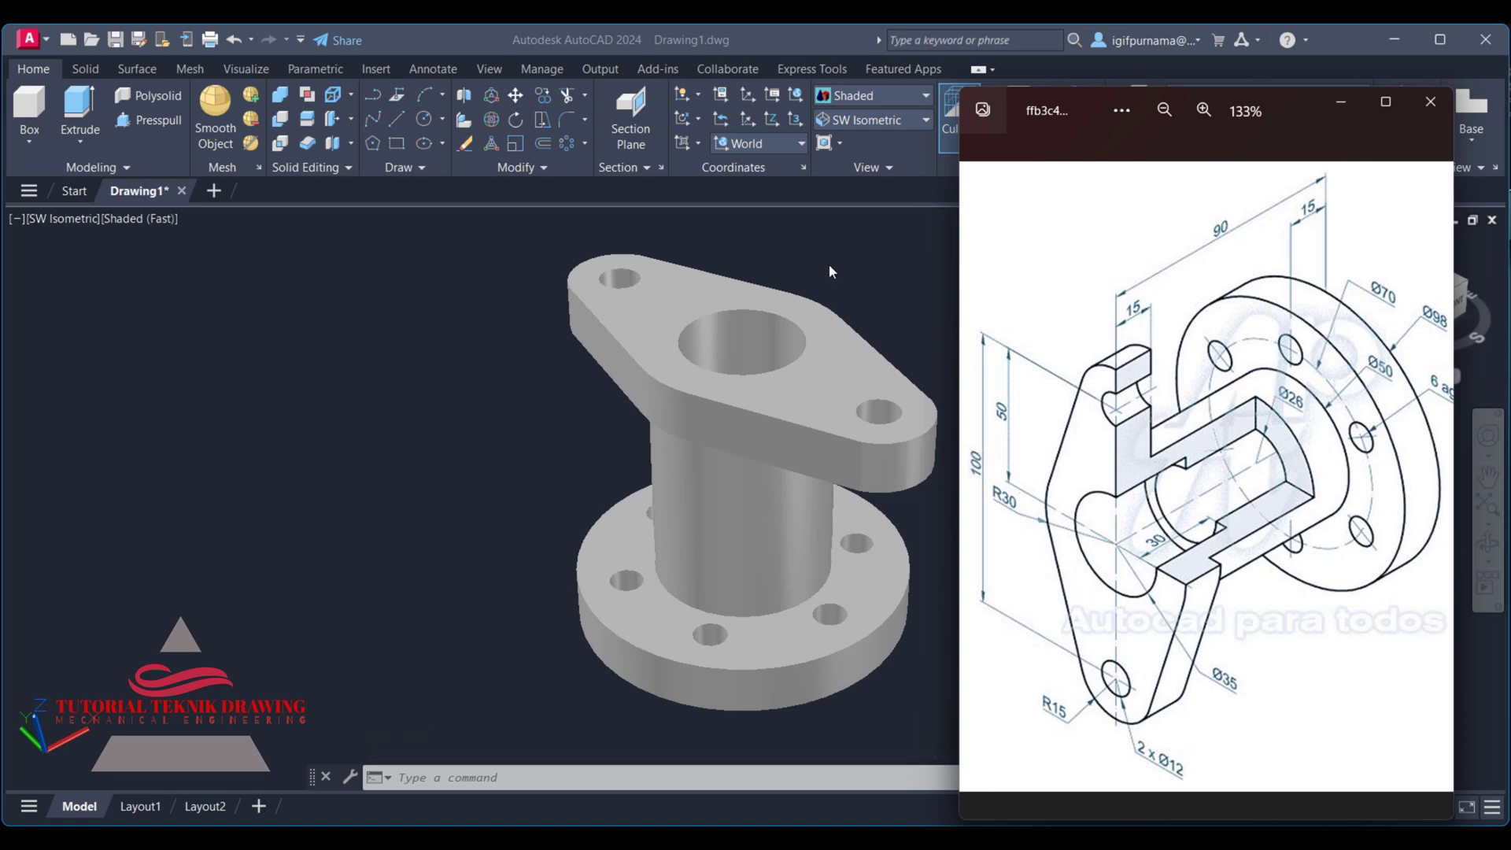
Step: Leave the Photos reference image and bring AutoCAD's Drawing1 back to the front
{"action": "key", "text": "alt+Tab"}
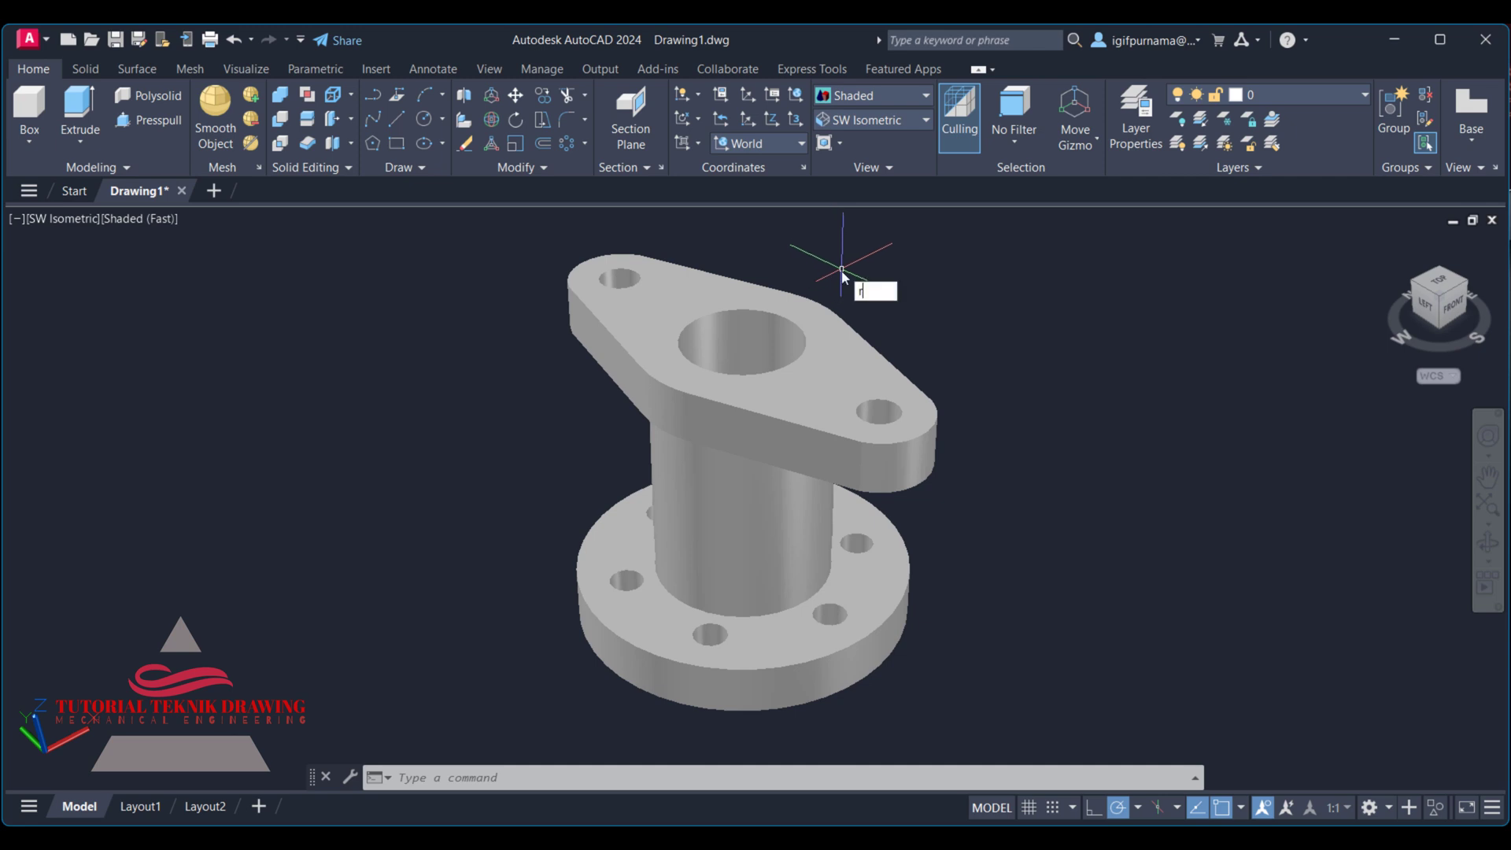
Step: With RMAT, add the blue Metal: Aluminum from Autodesk Library > Metal and drag it onto the bracket
{"action": "type", "text": "mat"}
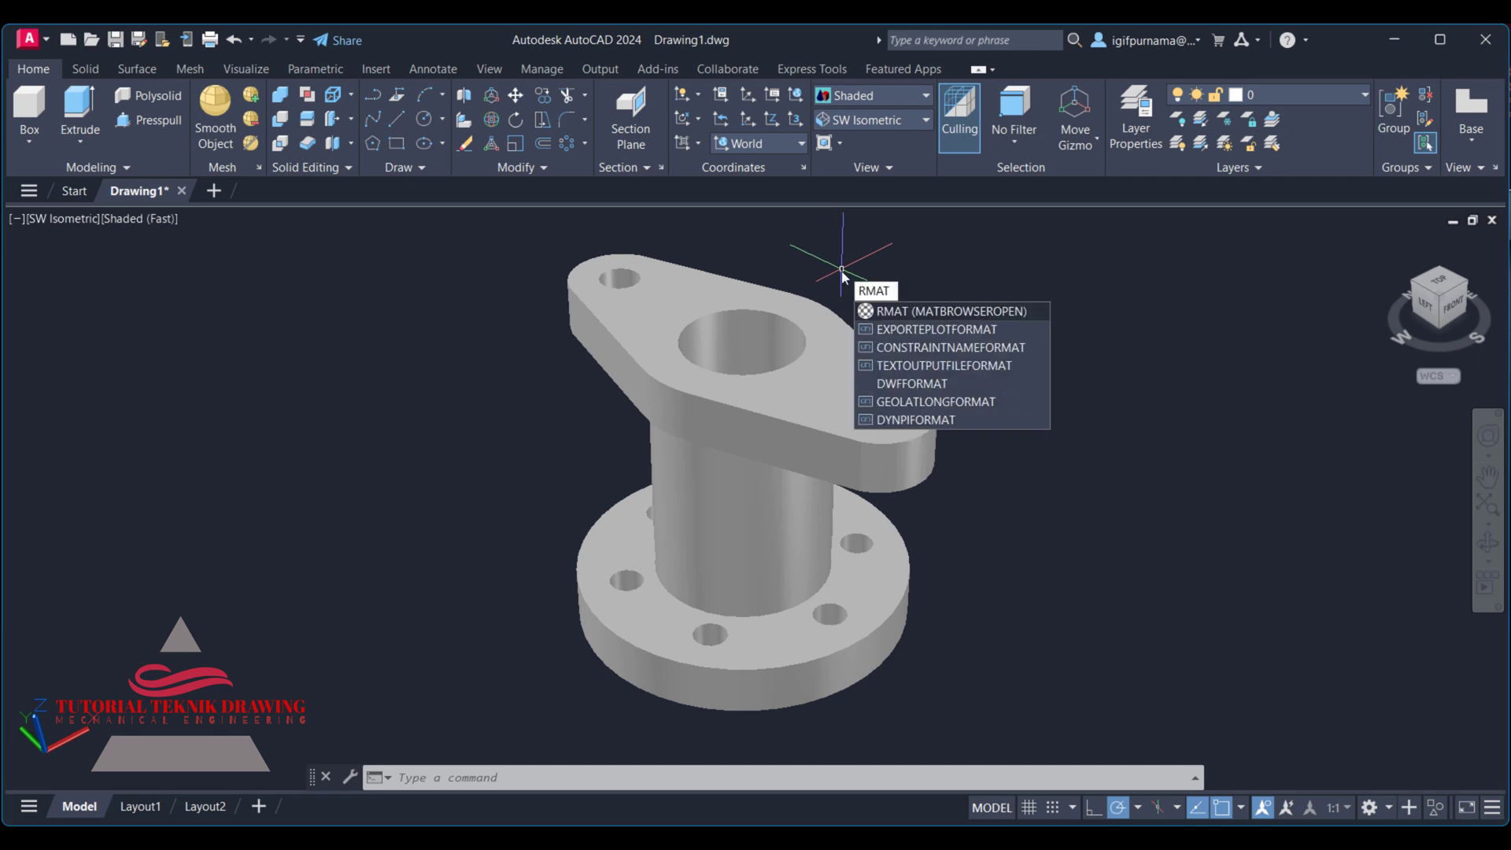
{"action": "key", "text": "Return"}
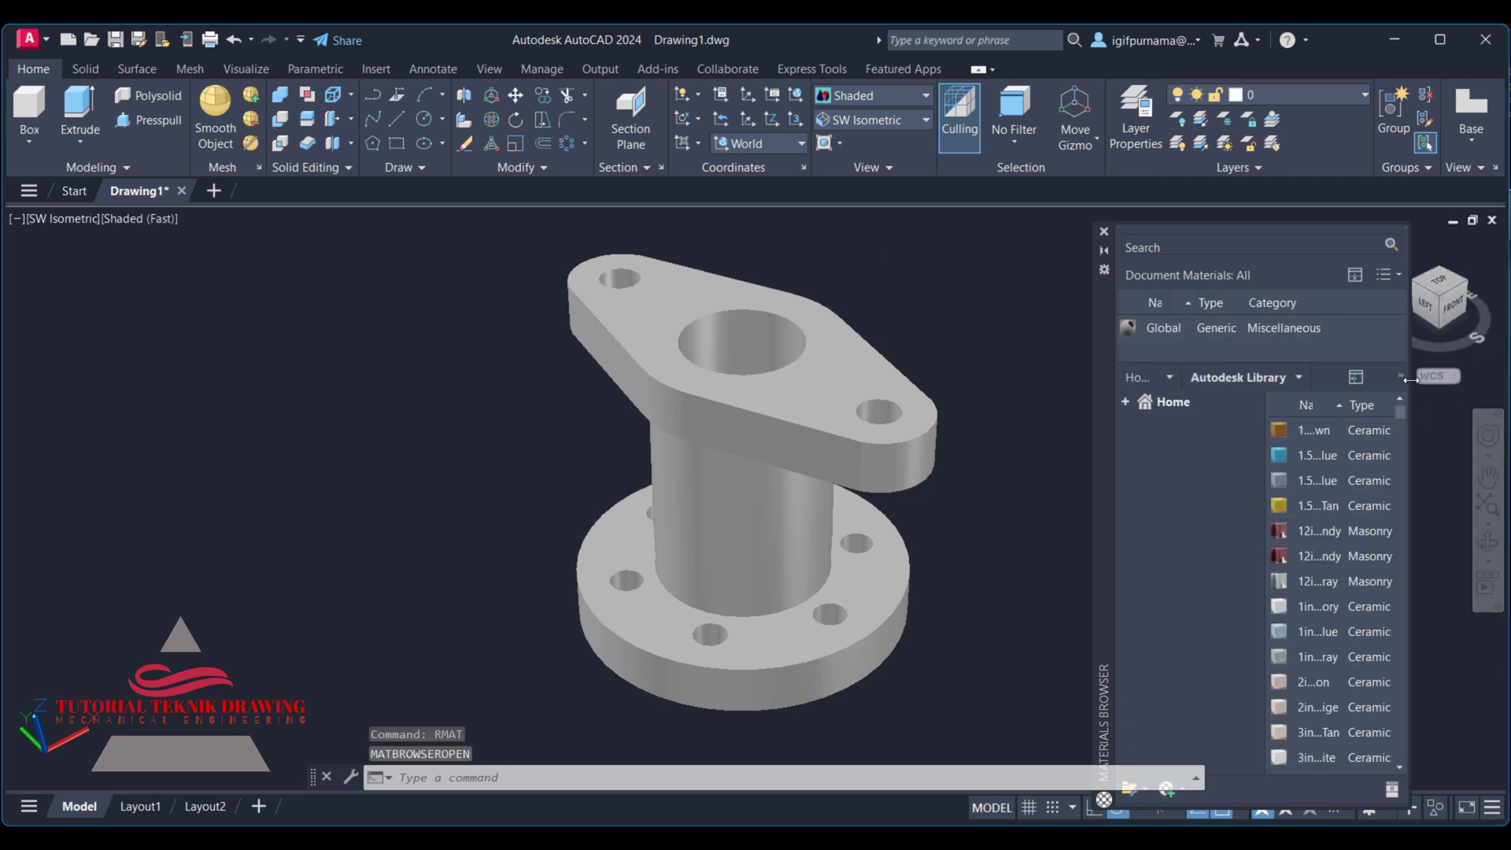
{"action": "left_click_drag", "start_coordinate": [1411, 381], "coordinate": [1480, 381]}
{"action": "left_click", "coordinate": [1143, 403]}
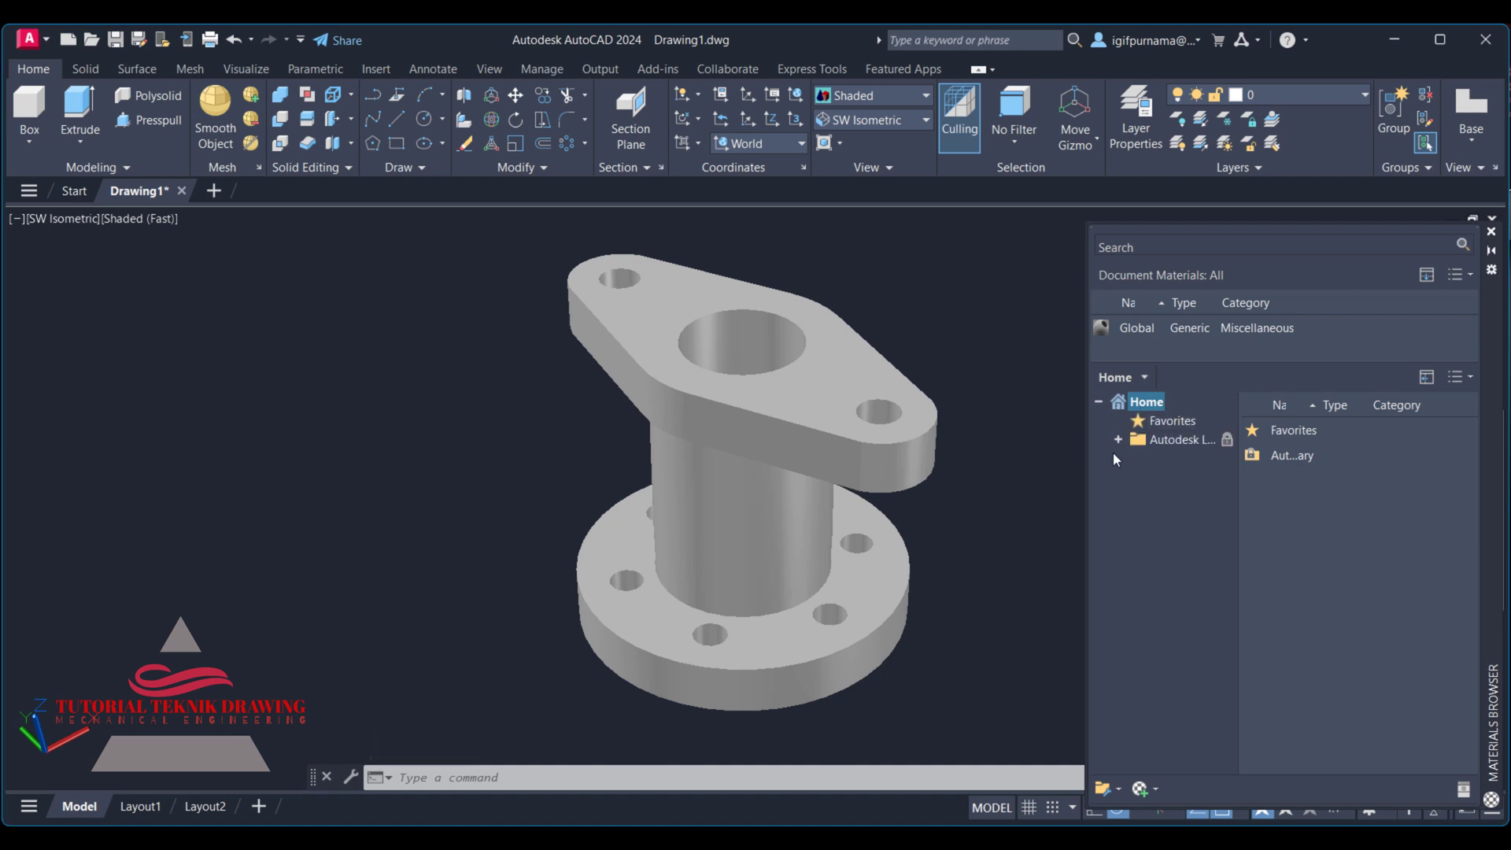
{"action": "left_click", "coordinate": [1118, 440]}
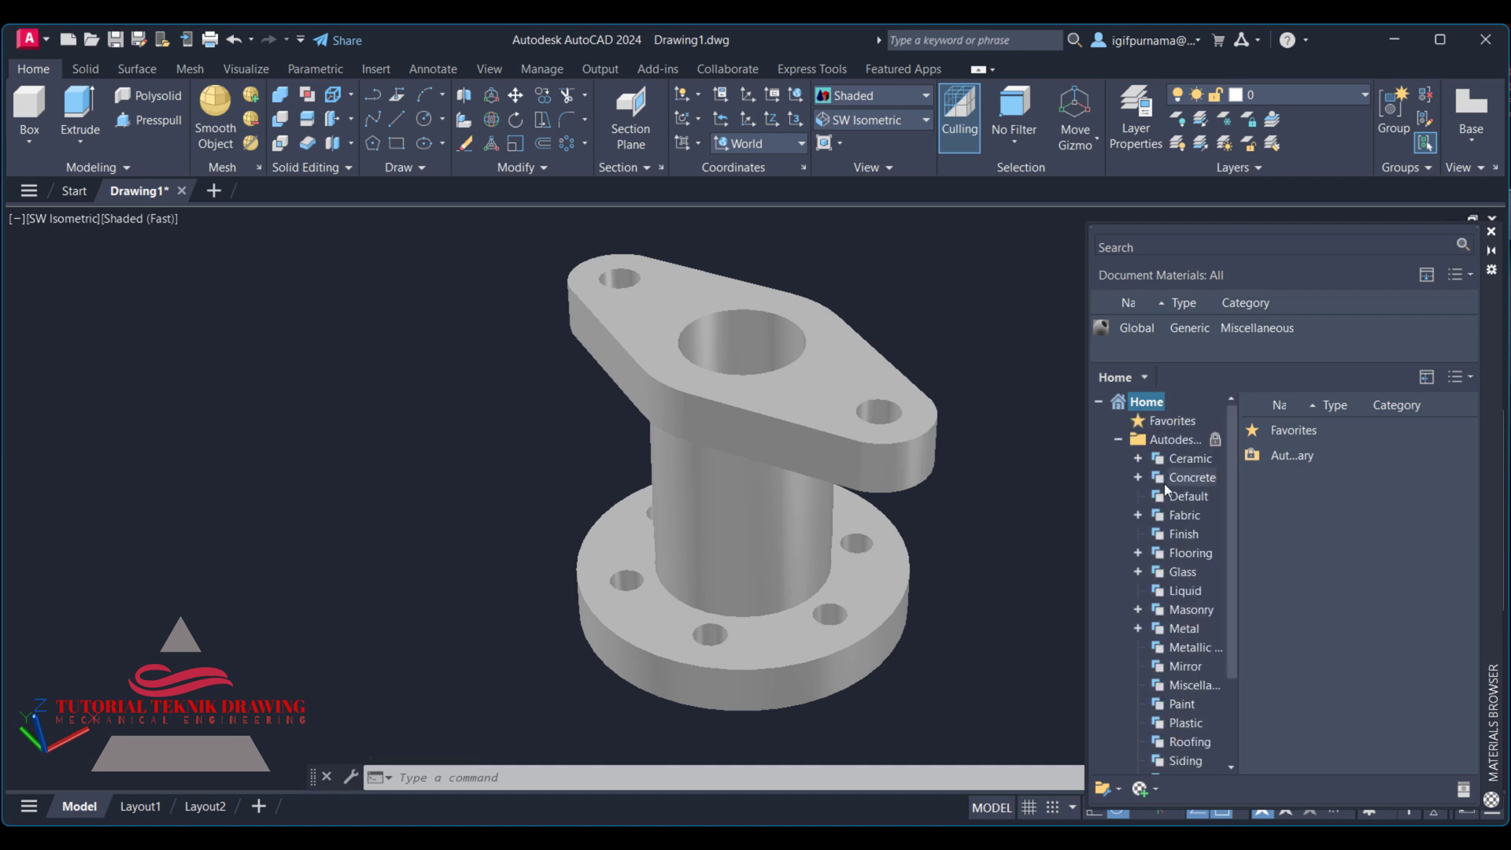
{"action": "left_click", "coordinate": [1180, 629]}
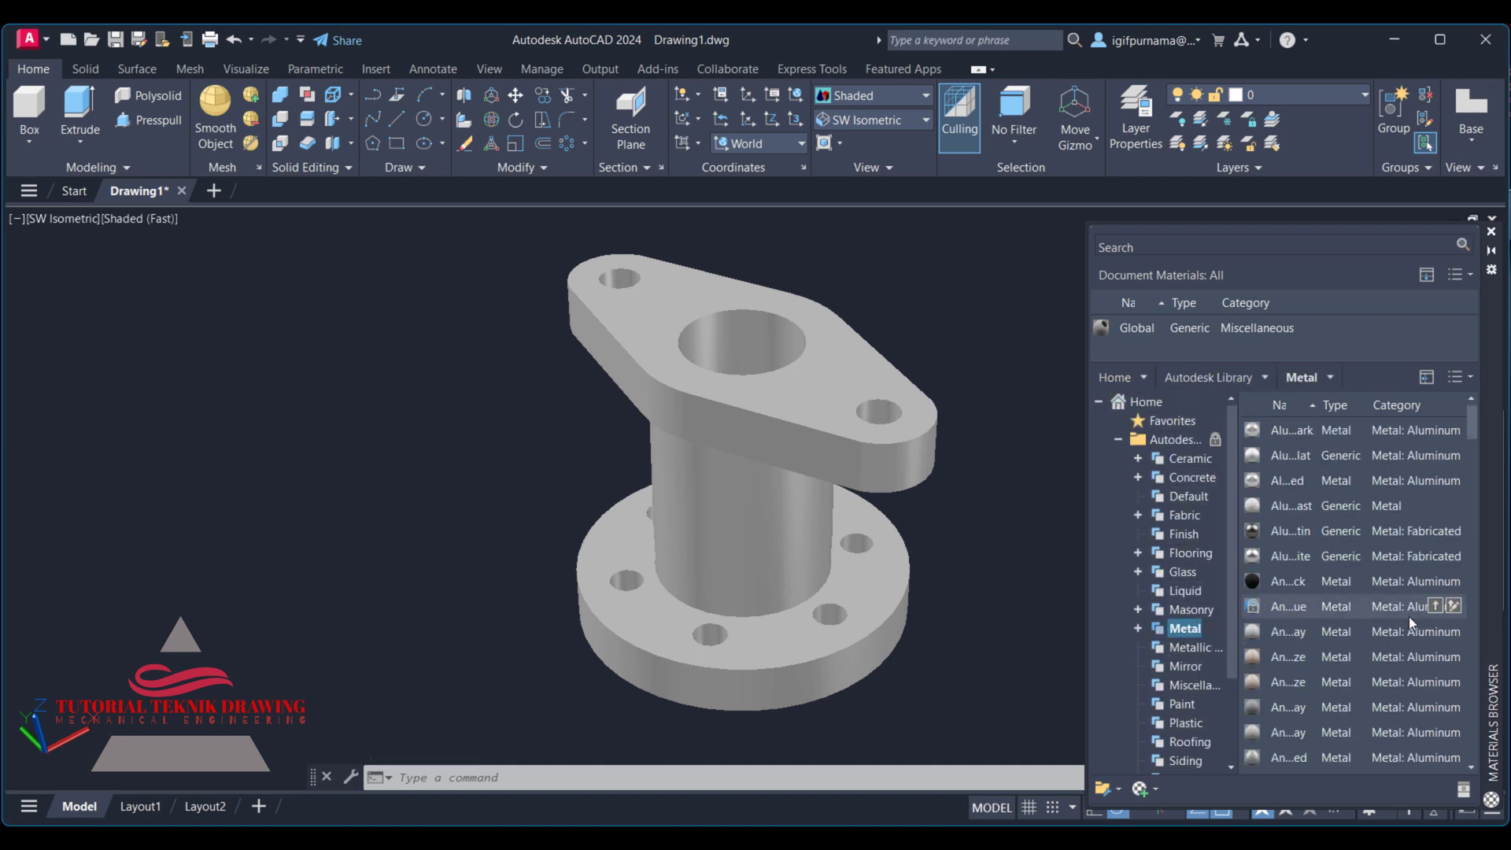
{"action": "left_click", "coordinate": [1437, 607]}
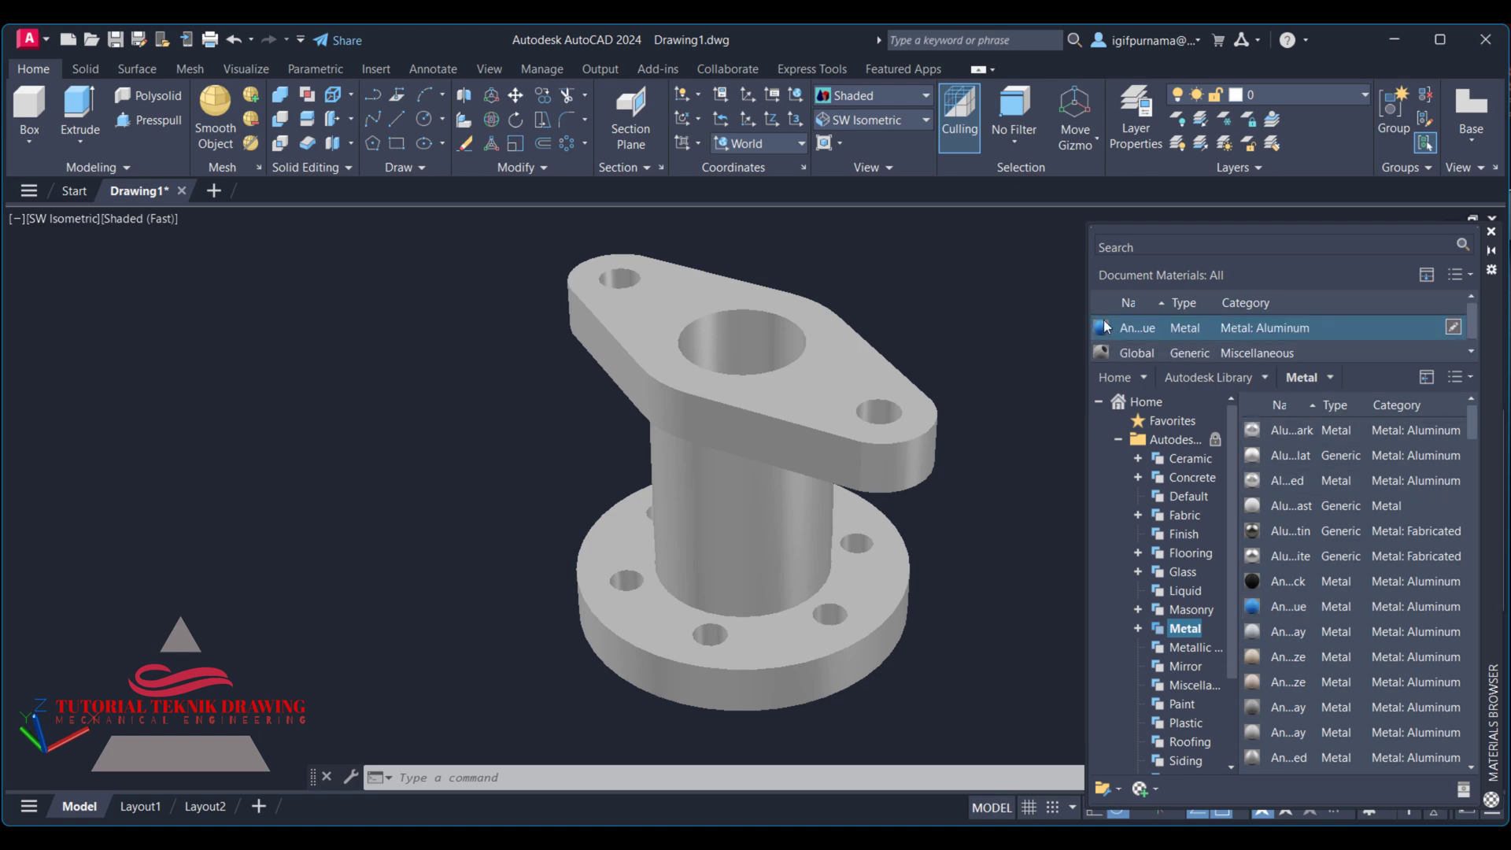
{"action": "left_click_drag", "start_coordinate": [859, 396], "coordinate": [805, 409]}
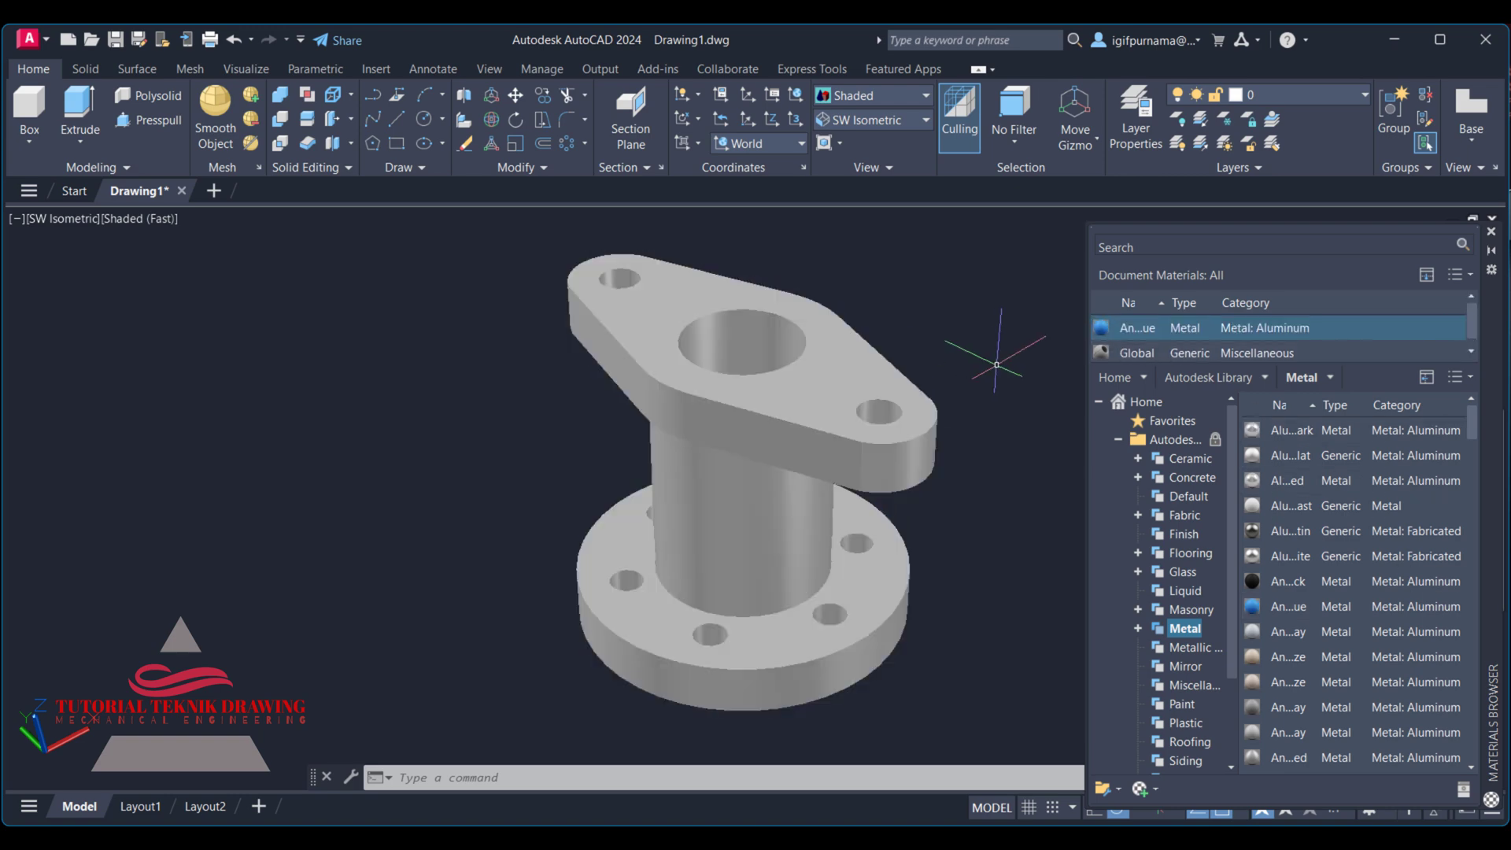
{"action": "left_click", "coordinate": [873, 95]}
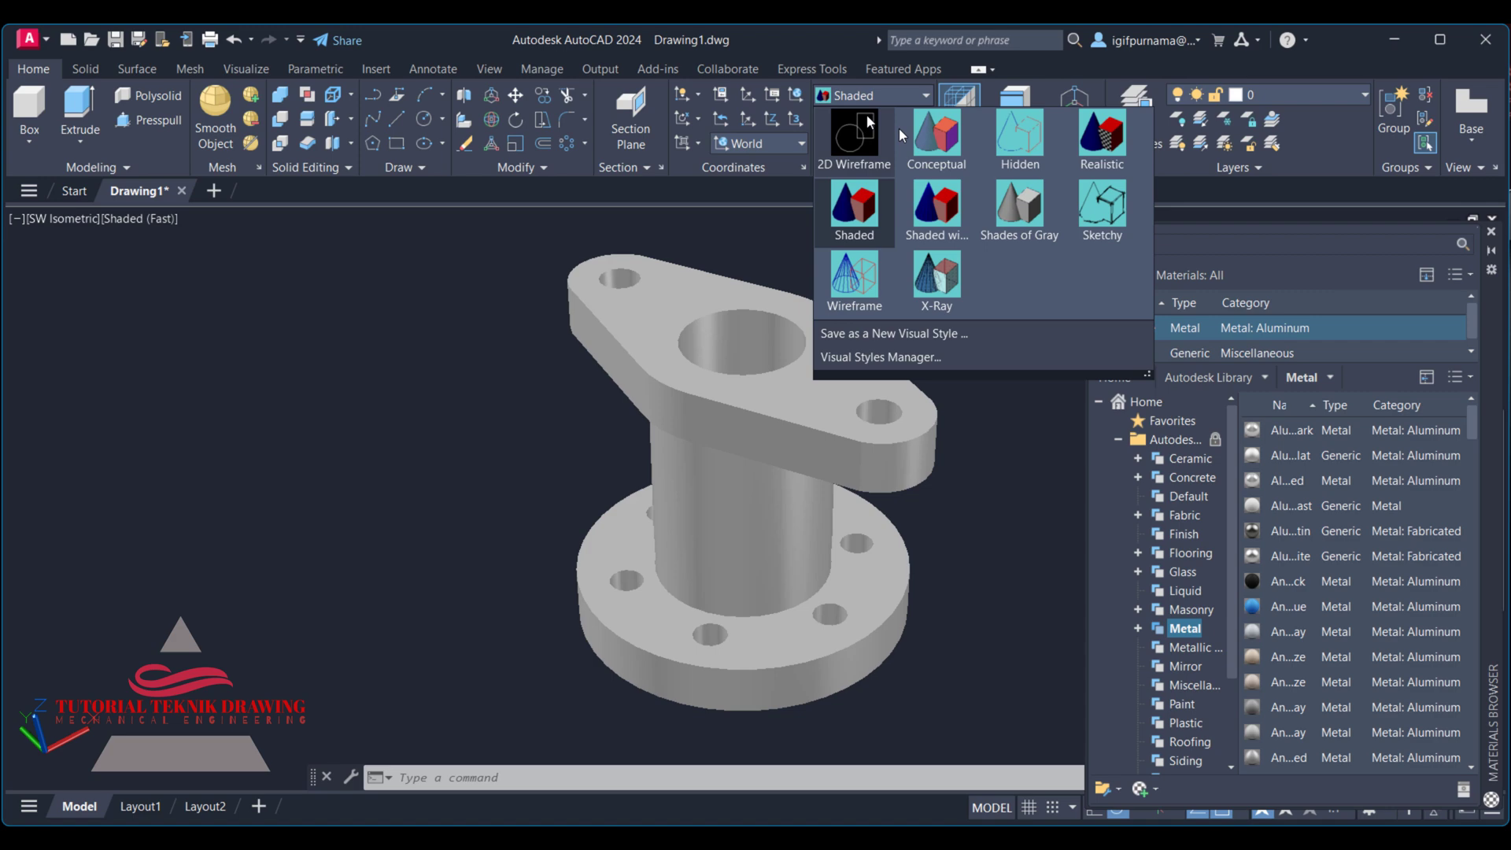
Step: Switch to the Realistic visual style and apply Metal: Fabricated aluminum to the bracket
{"action": "left_click", "coordinate": [1105, 145]}
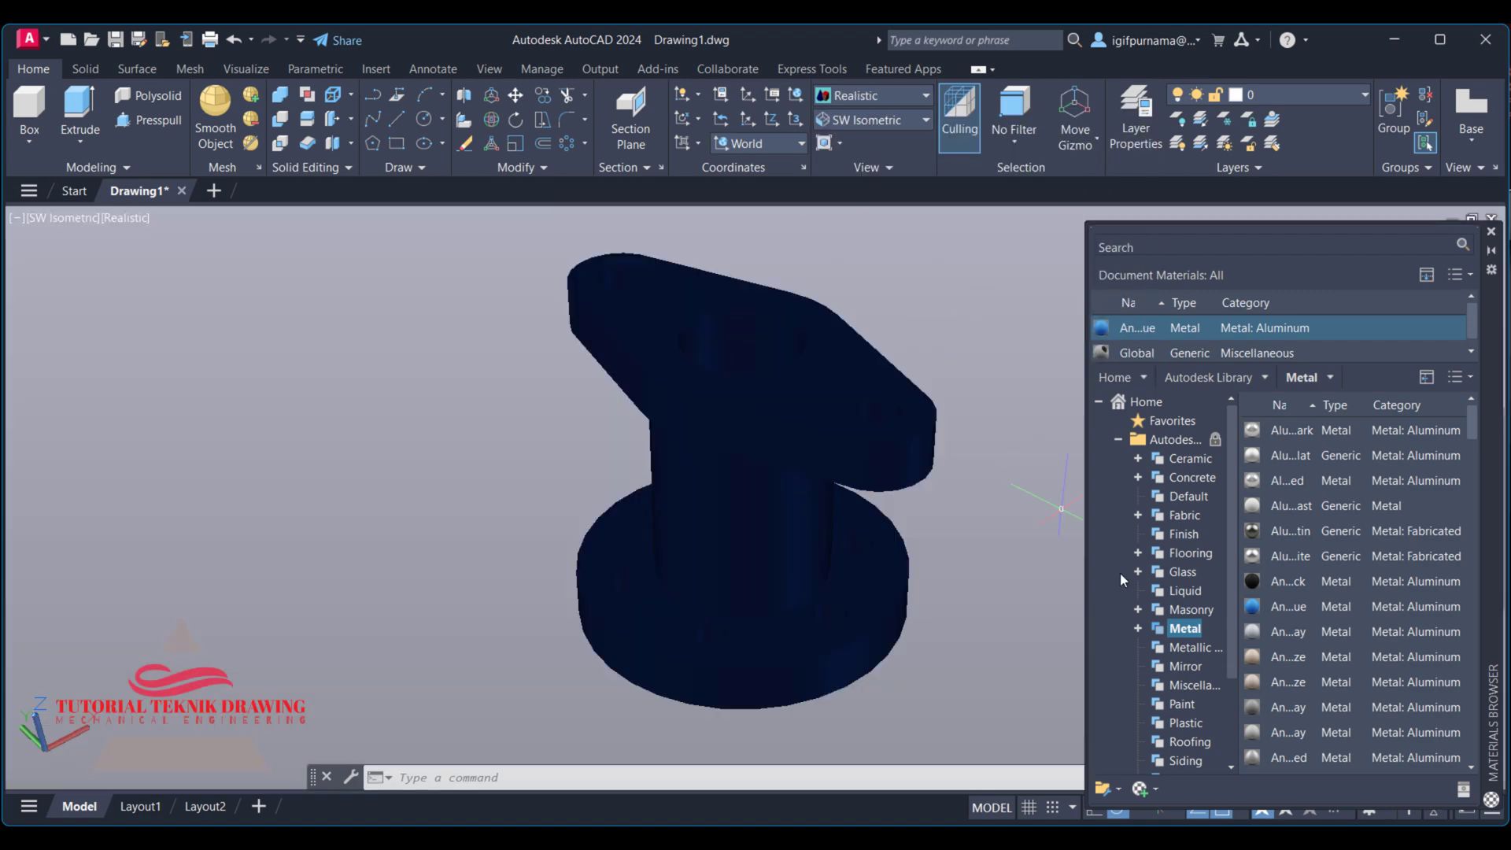
{"action": "mouse_move", "coordinate": [1357, 531]}
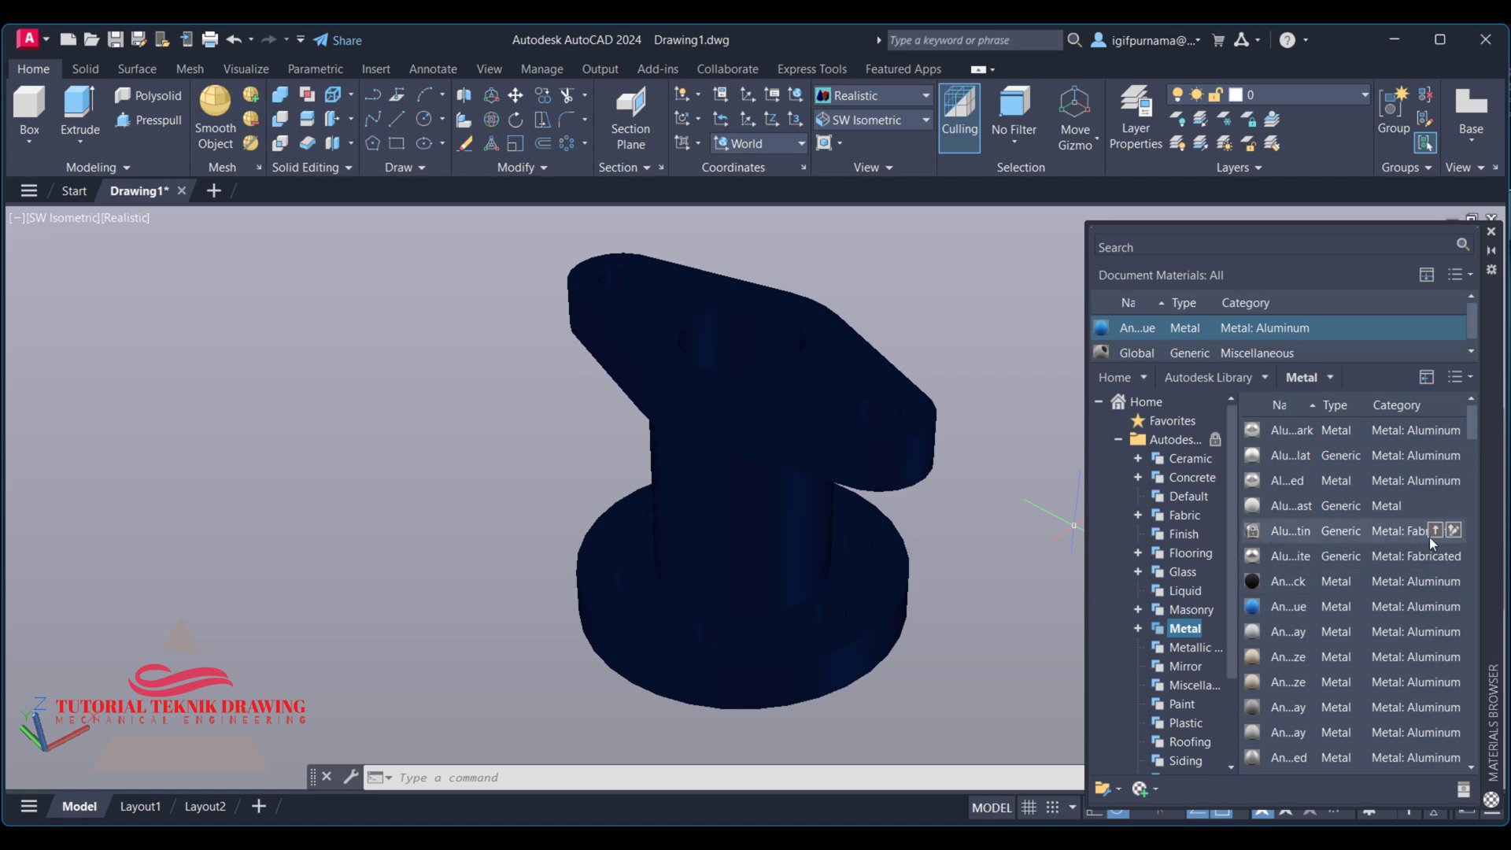
{"action": "left_click", "coordinate": [1432, 535]}
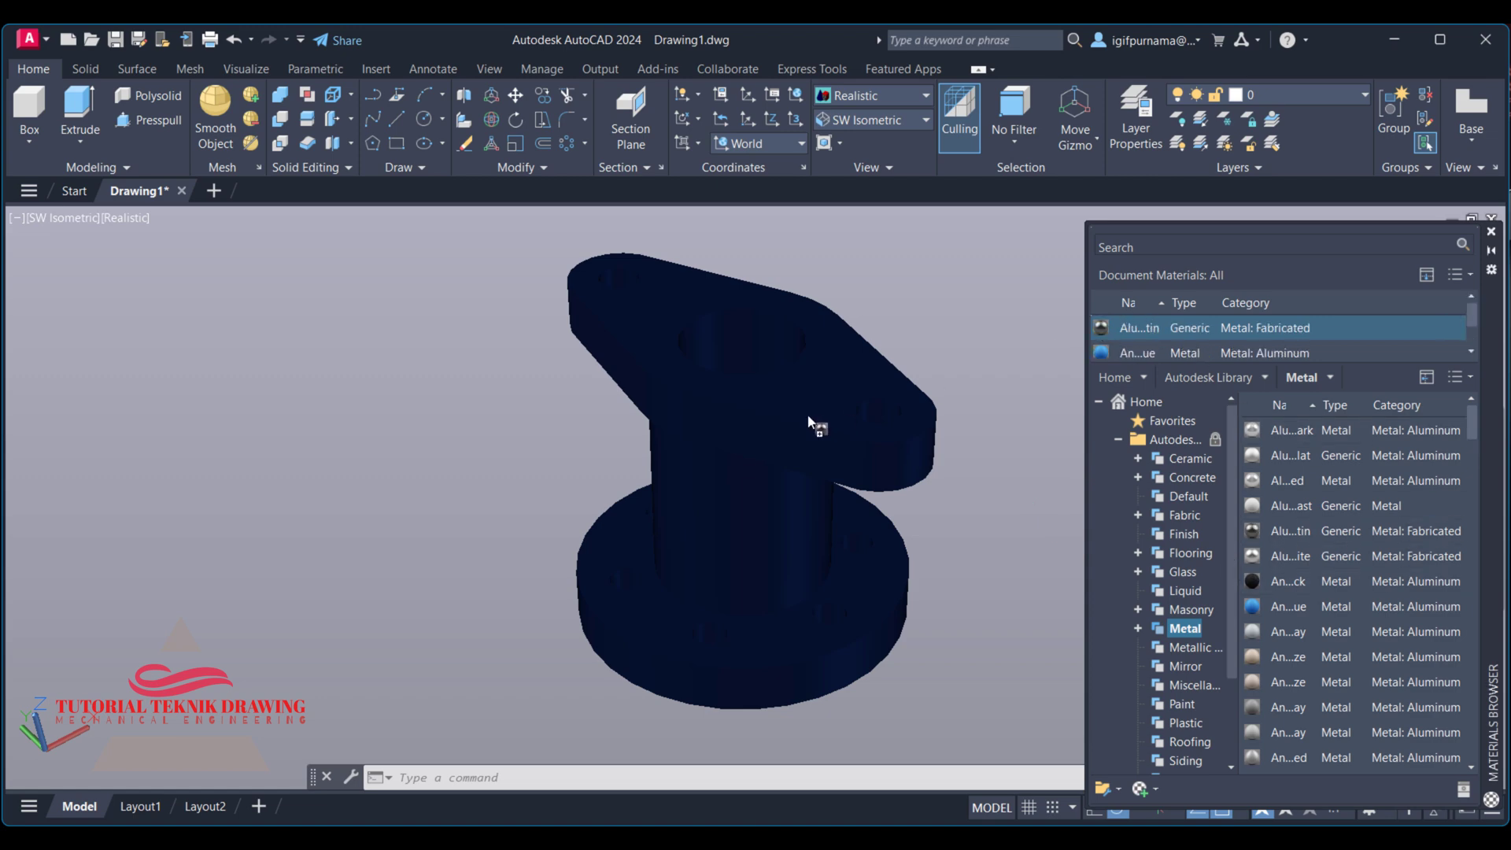
{"action": "left_click_drag", "start_coordinate": [809, 422], "coordinate": [811, 425]}
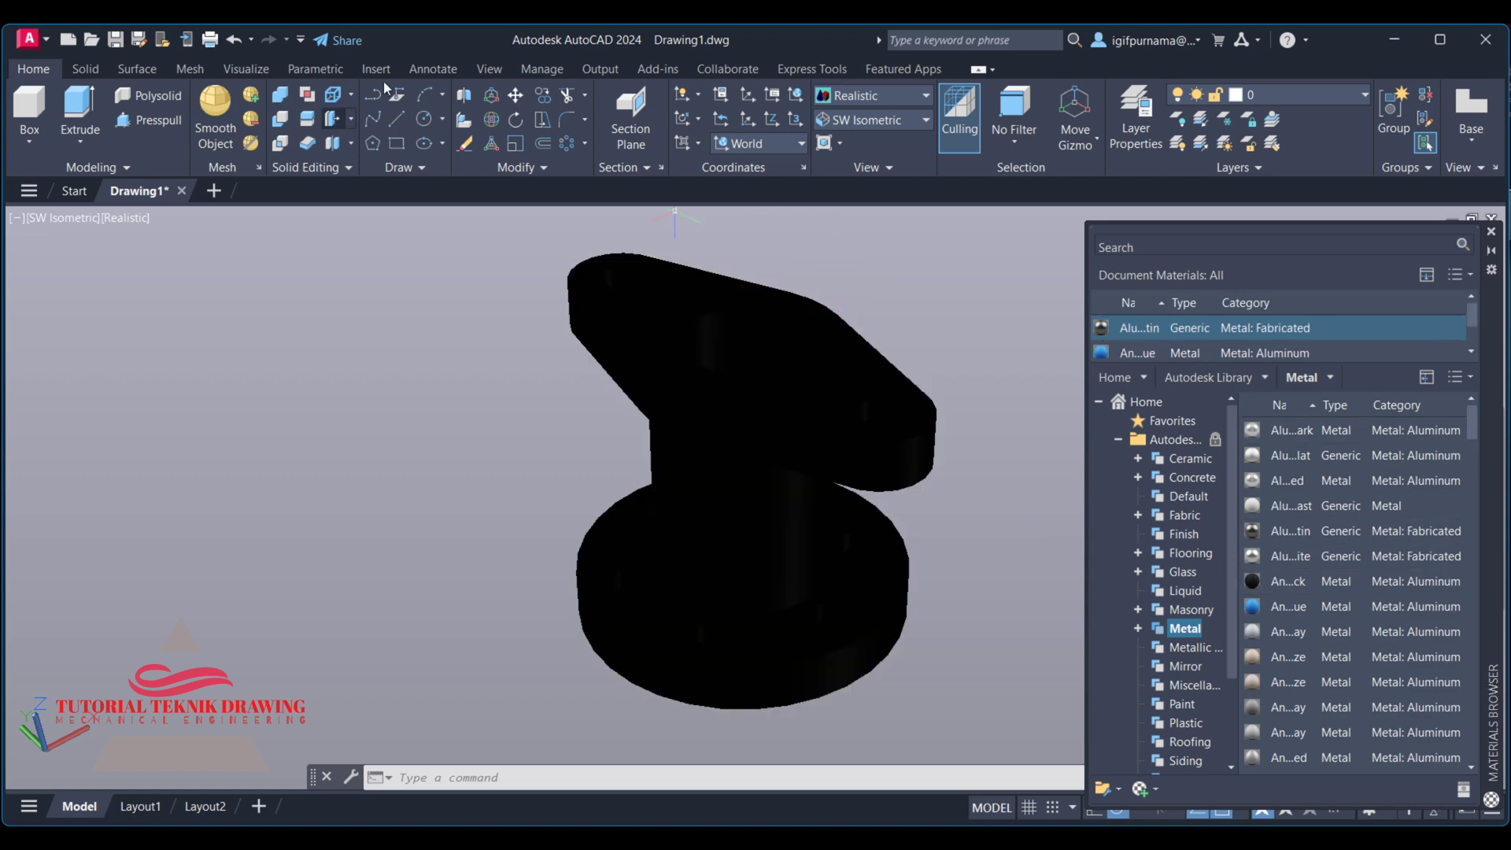
{"action": "left_click", "coordinate": [191, 77]}
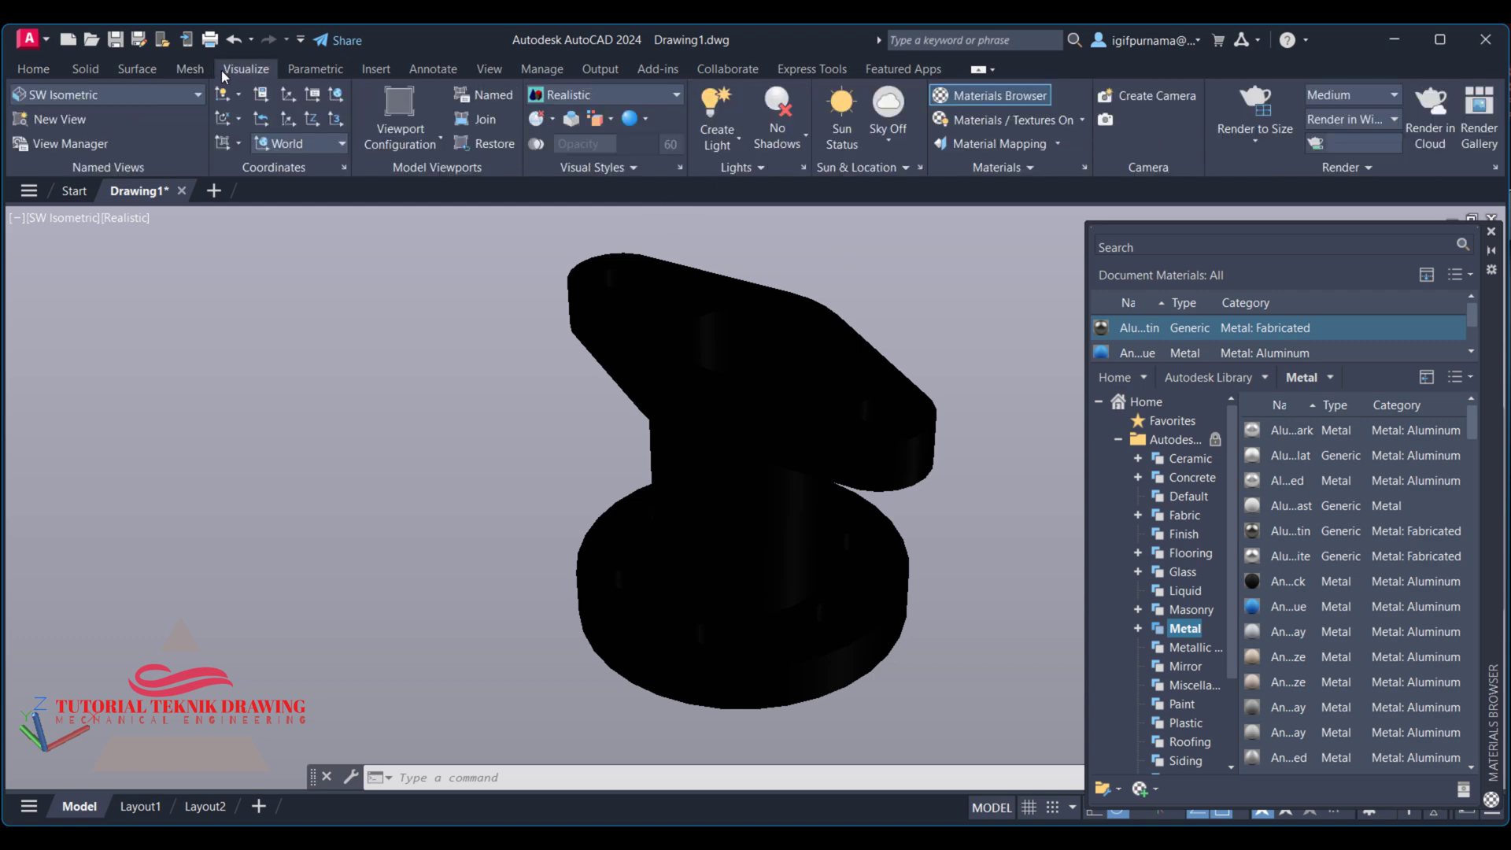
Step: Turn on Sun Status with the recommended exposure adjustment and switch the render environment on
{"action": "left_click", "coordinate": [847, 124]}
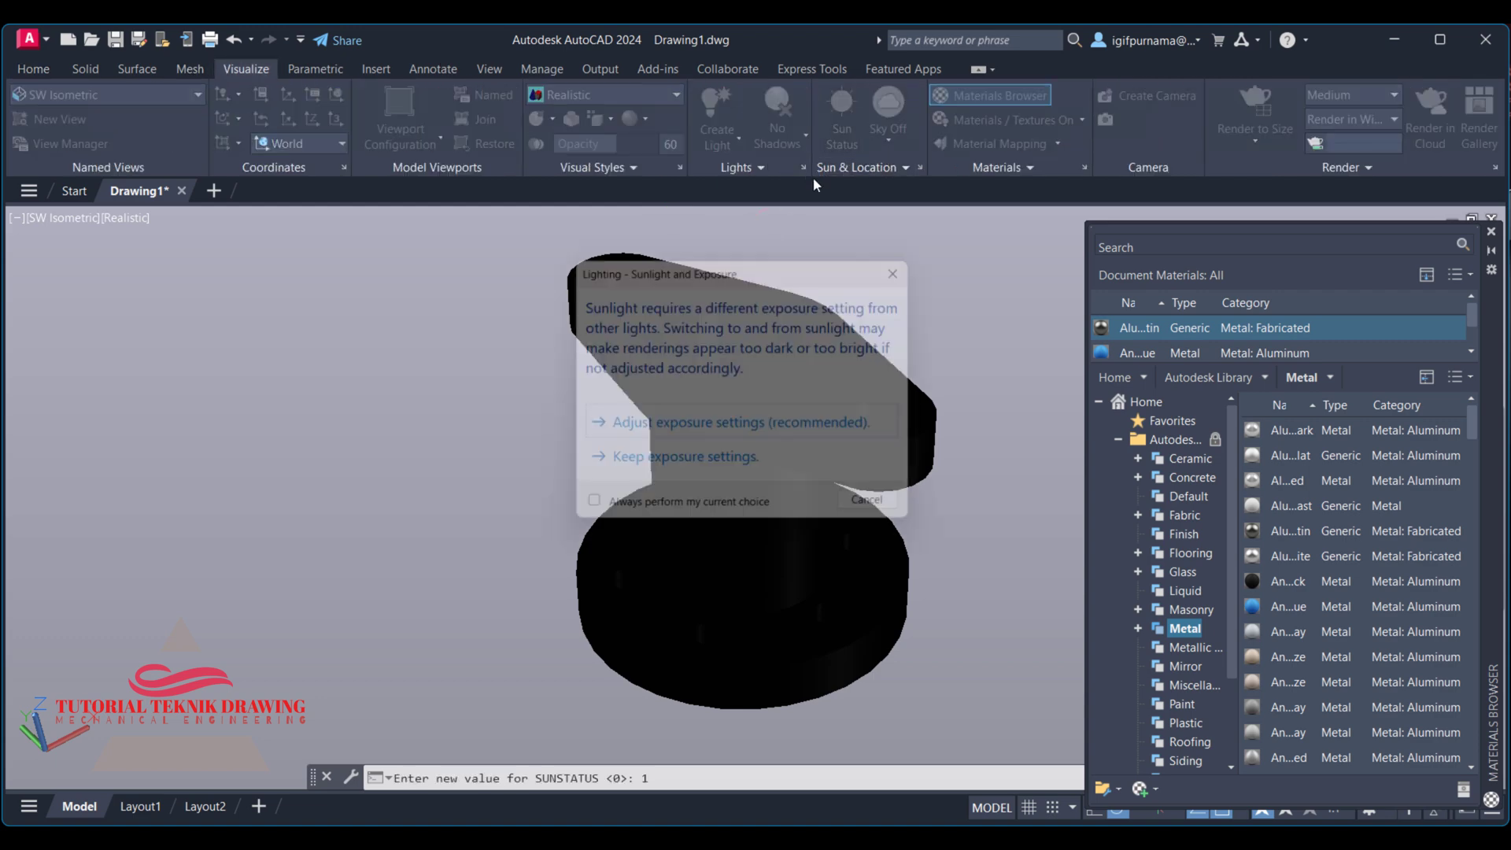
{"action": "left_click", "coordinate": [792, 430]}
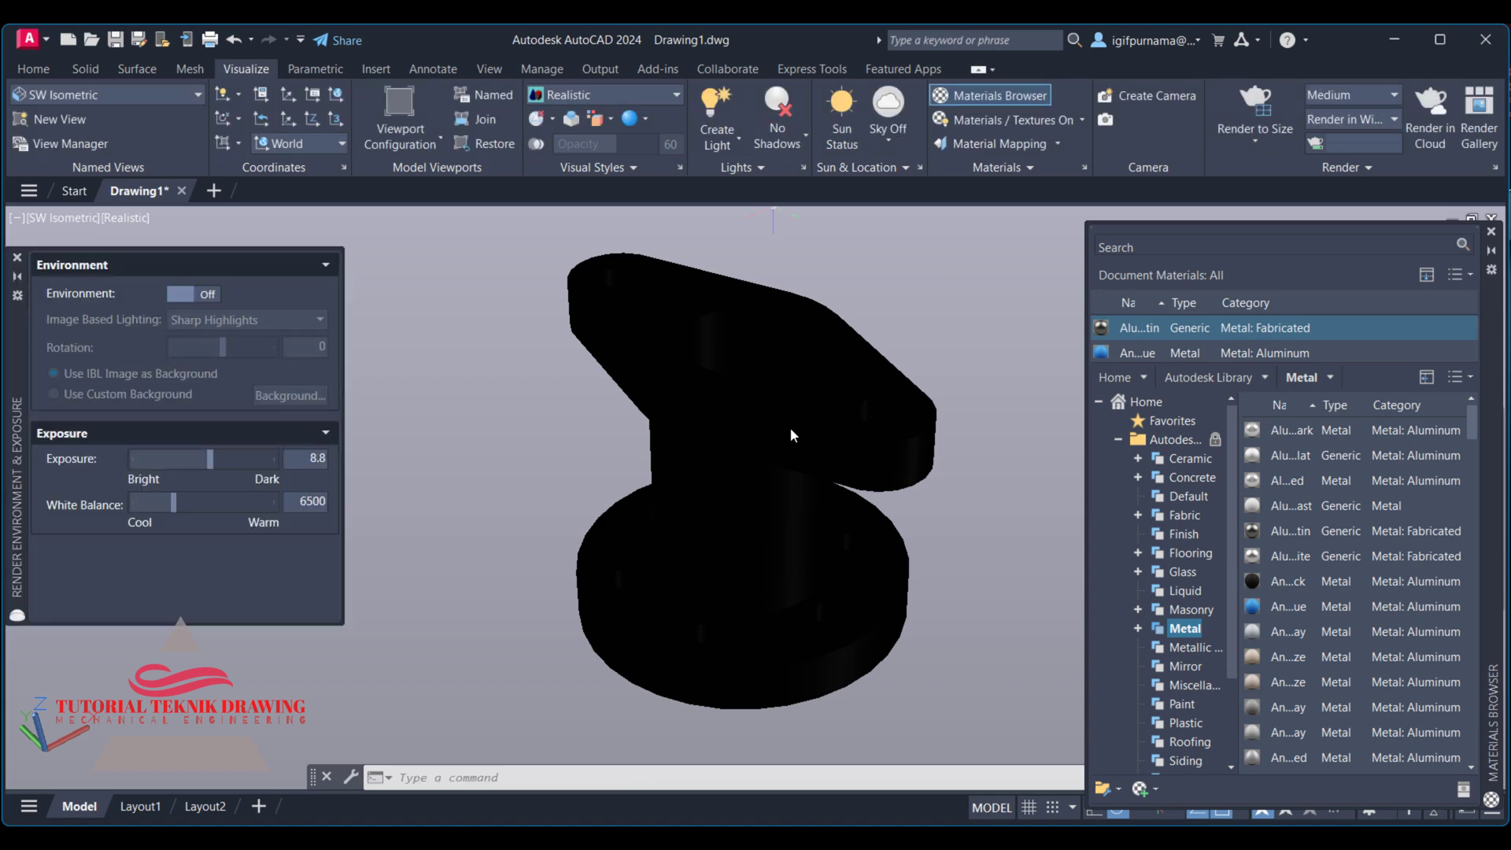
{"action": "left_click", "coordinate": [197, 298]}
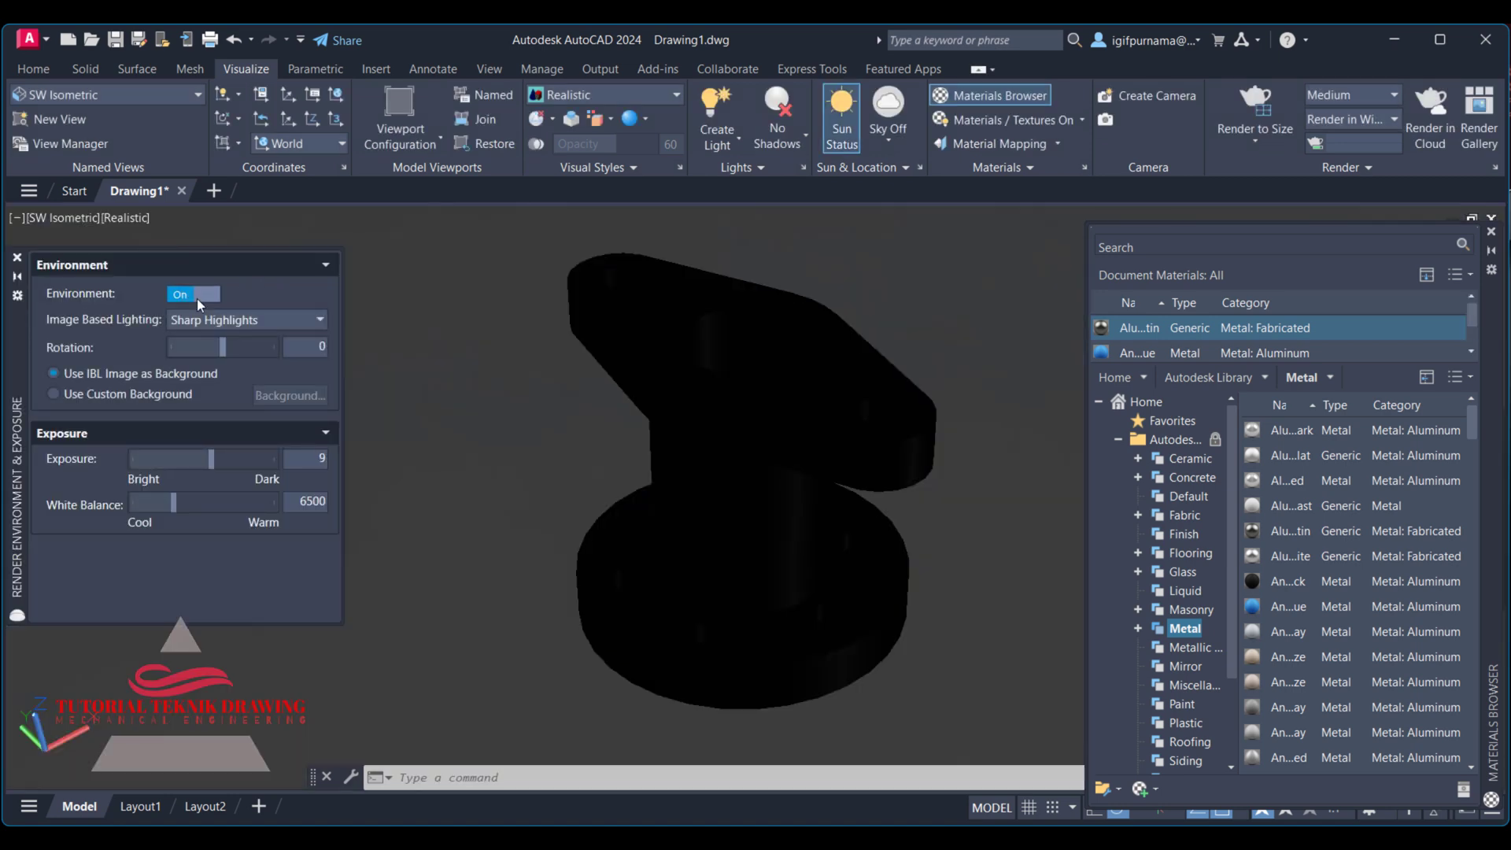
Step: Set a custom Solid-type background in white for the render
{"action": "left_click", "coordinate": [55, 396]}
{"action": "left_click", "coordinate": [271, 399]}
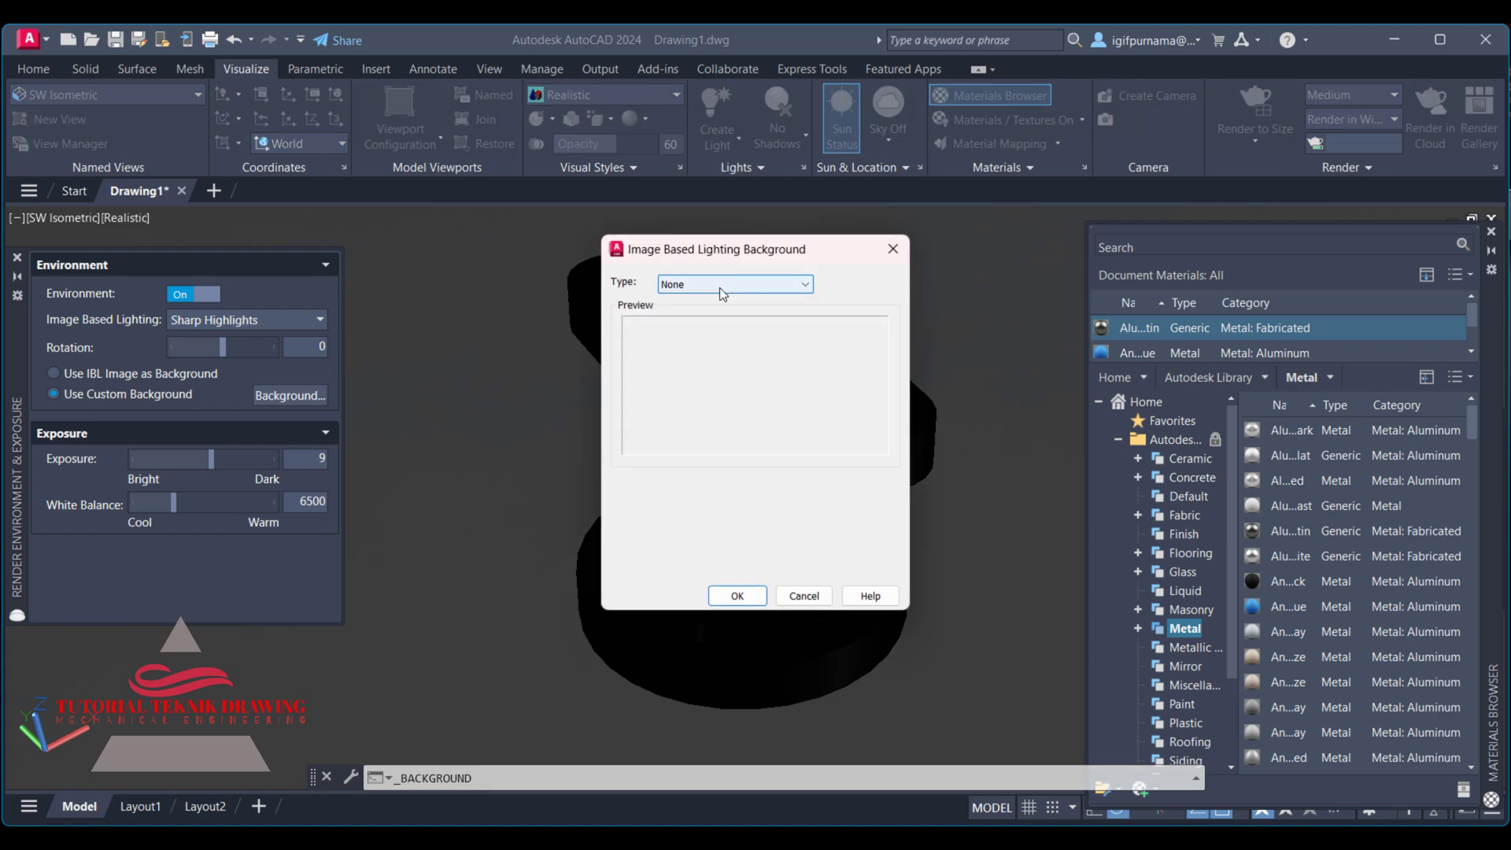
{"action": "left_click", "coordinate": [719, 286]}
{"action": "left_click", "coordinate": [716, 314]}
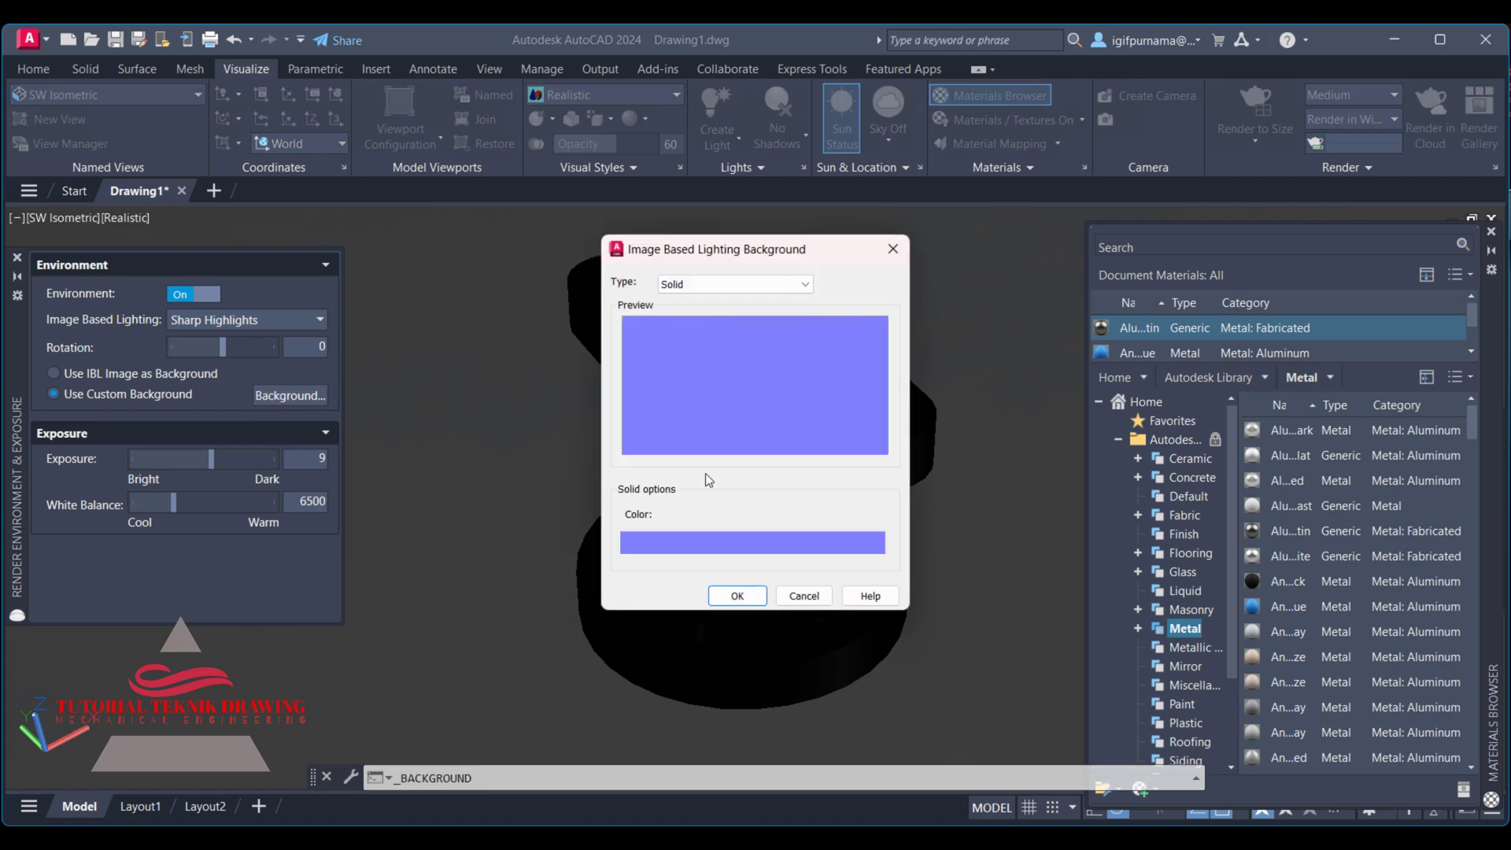
{"action": "left_click", "coordinate": [687, 542]}
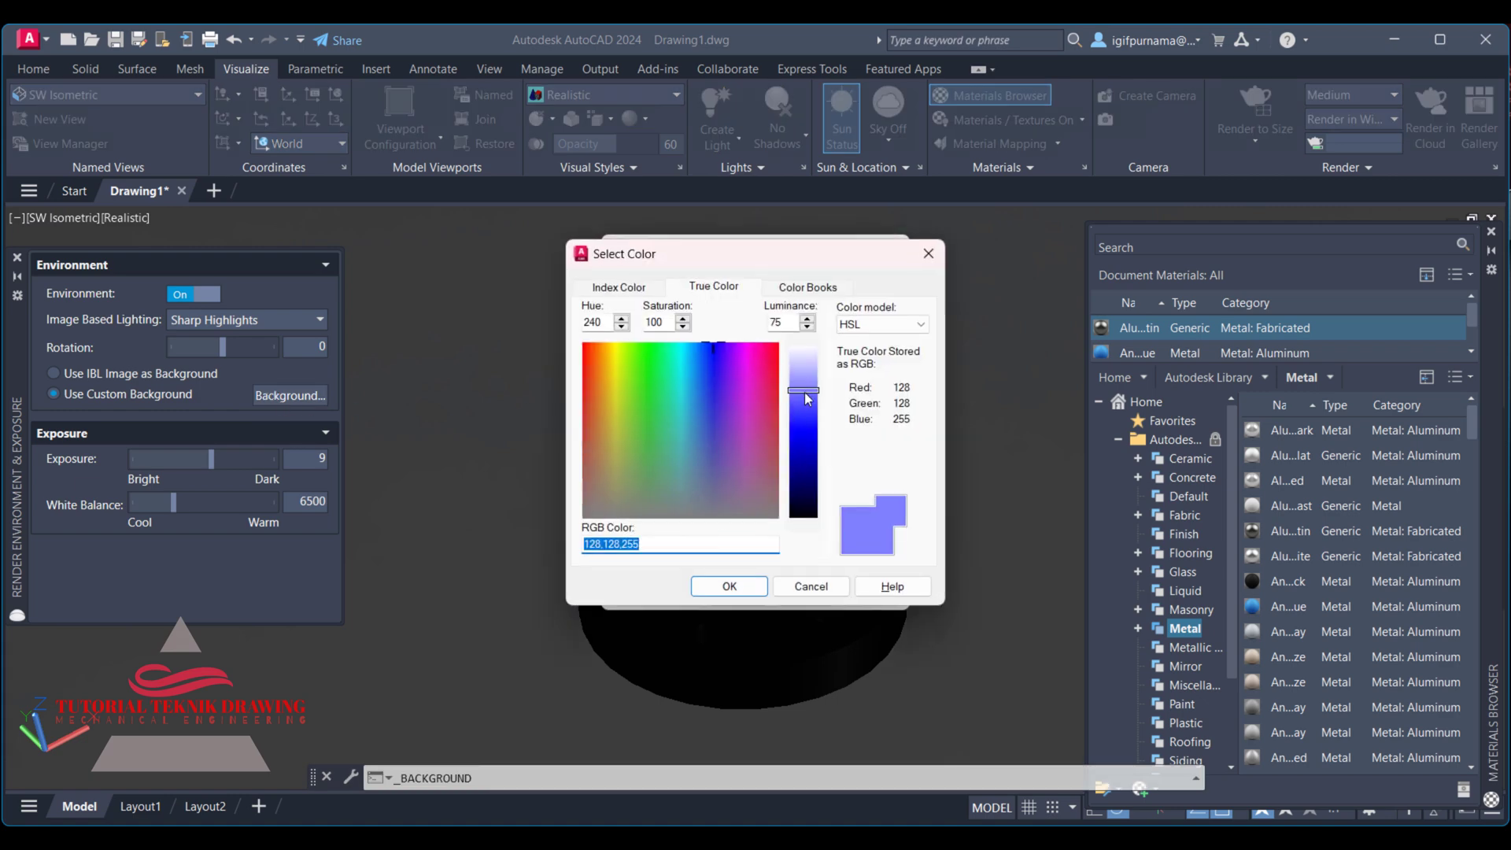
{"action": "left_click_drag", "start_coordinate": [806, 399], "coordinate": [809, 336]}
{"action": "left_click", "coordinate": [711, 588]}
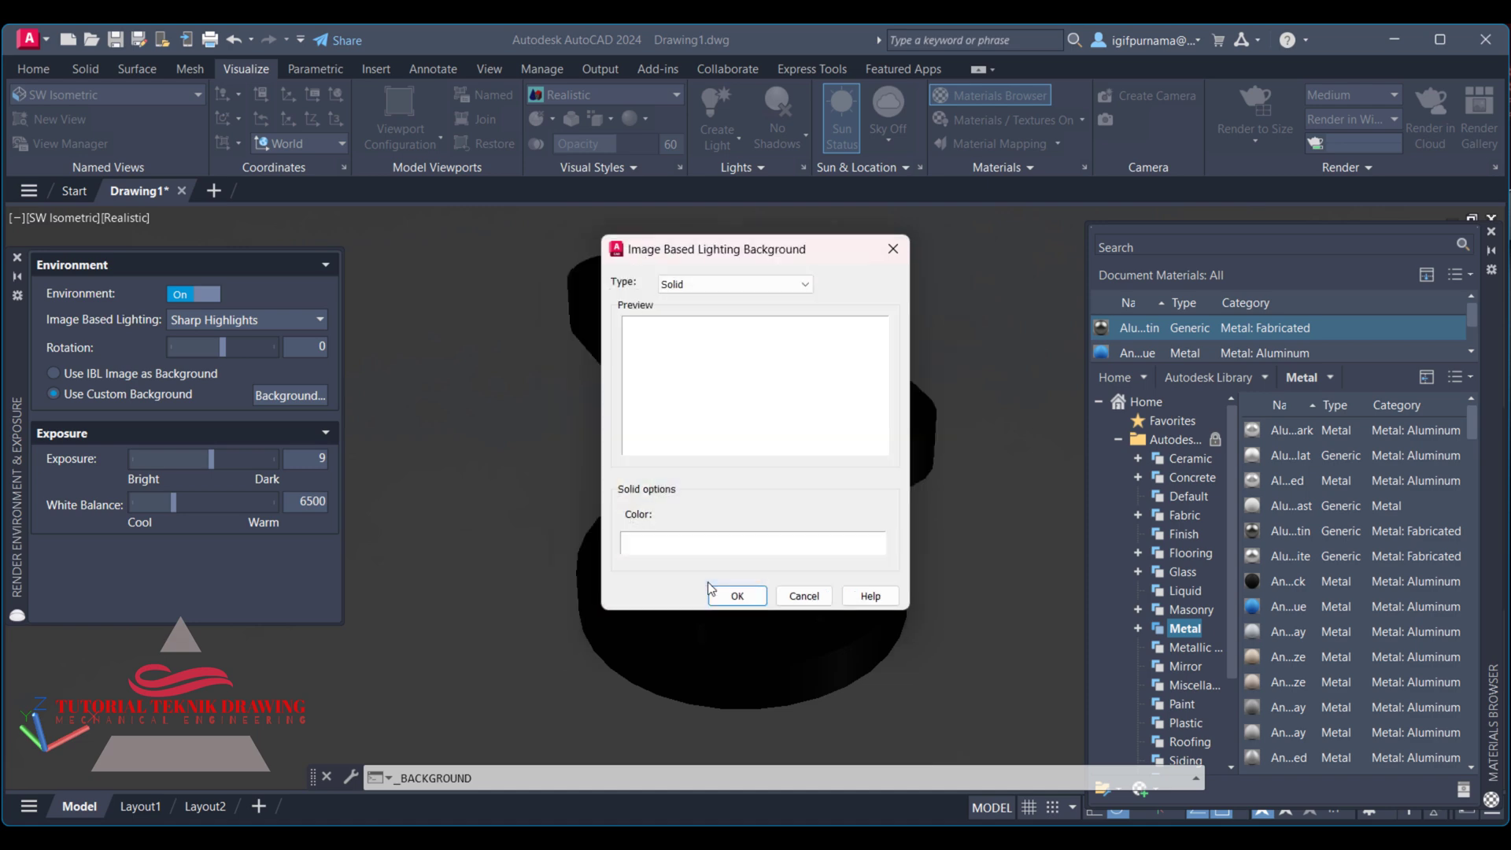
{"action": "left_click", "coordinate": [734, 597]}
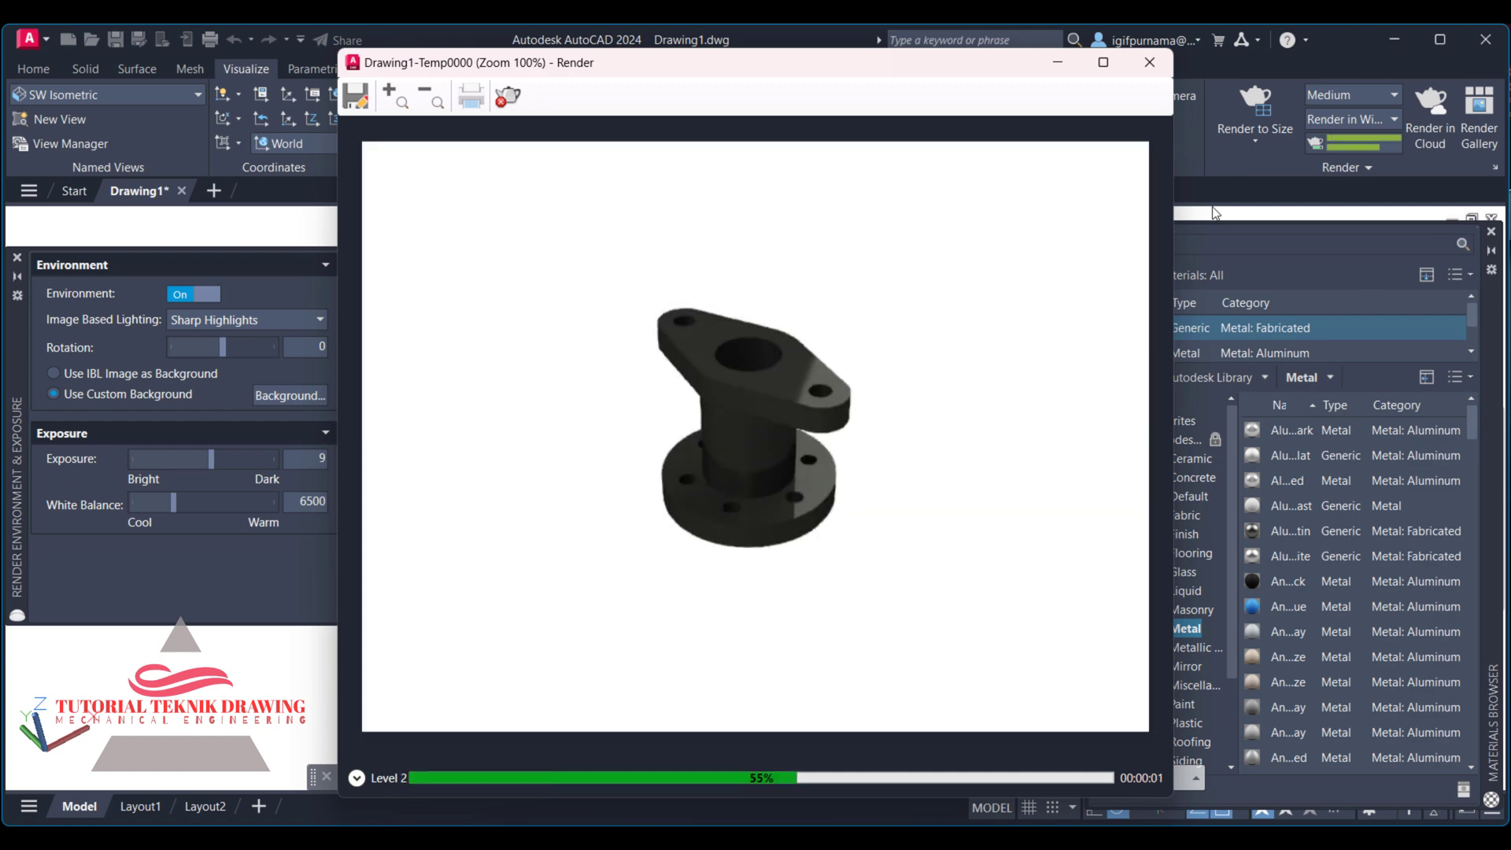
Step: Inspect the first render at 200% zoom, then close the render window
{"action": "left_click", "coordinate": [407, 98]}
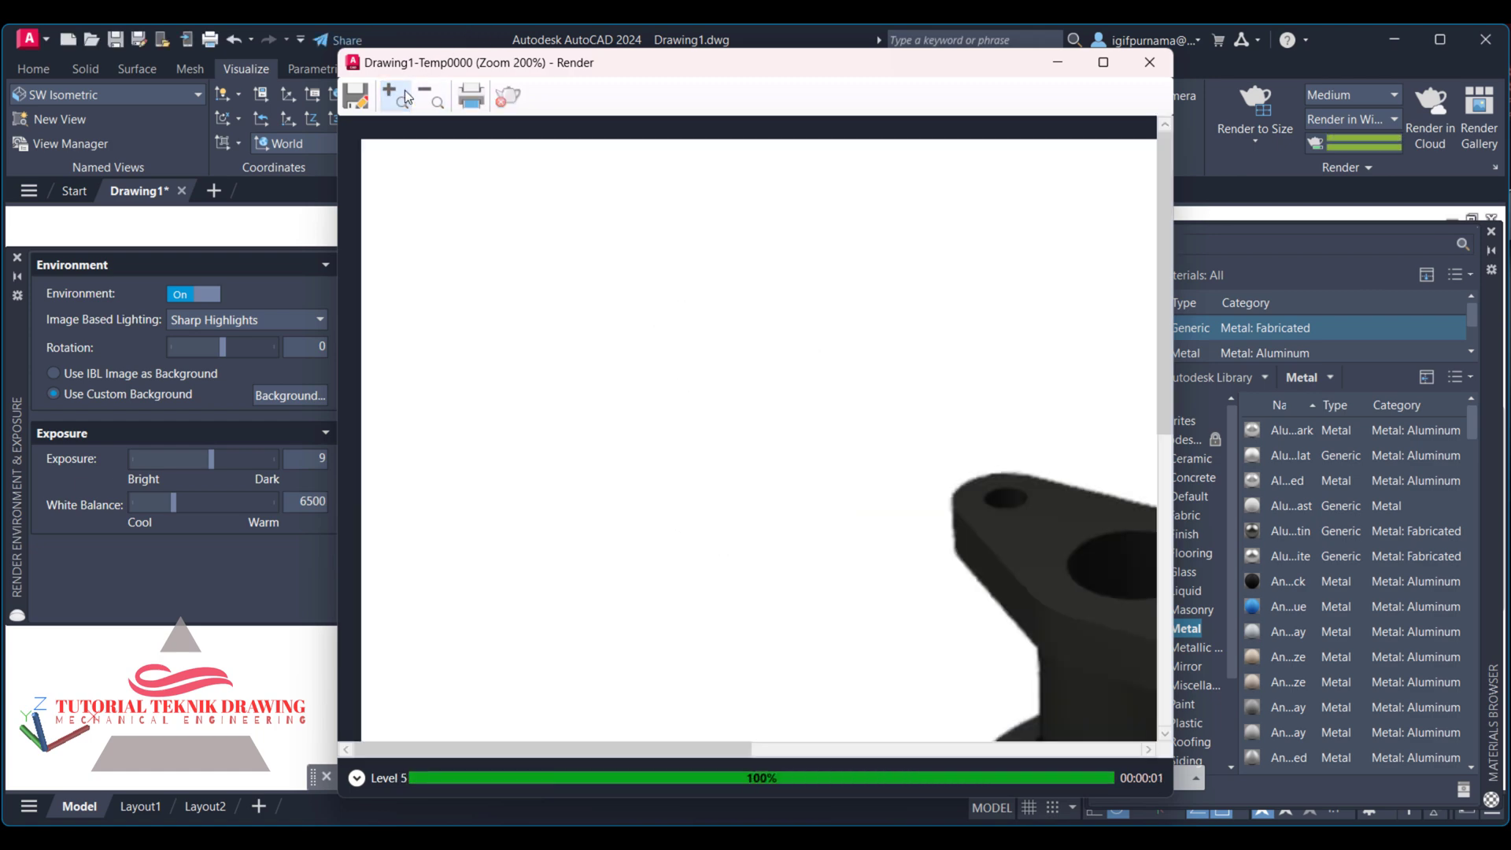
{"action": "left_click_drag", "start_coordinate": [810, 435], "coordinate": [556, 121]}
{"action": "left_click_drag", "start_coordinate": [810, 395], "coordinate": [509, 196]}
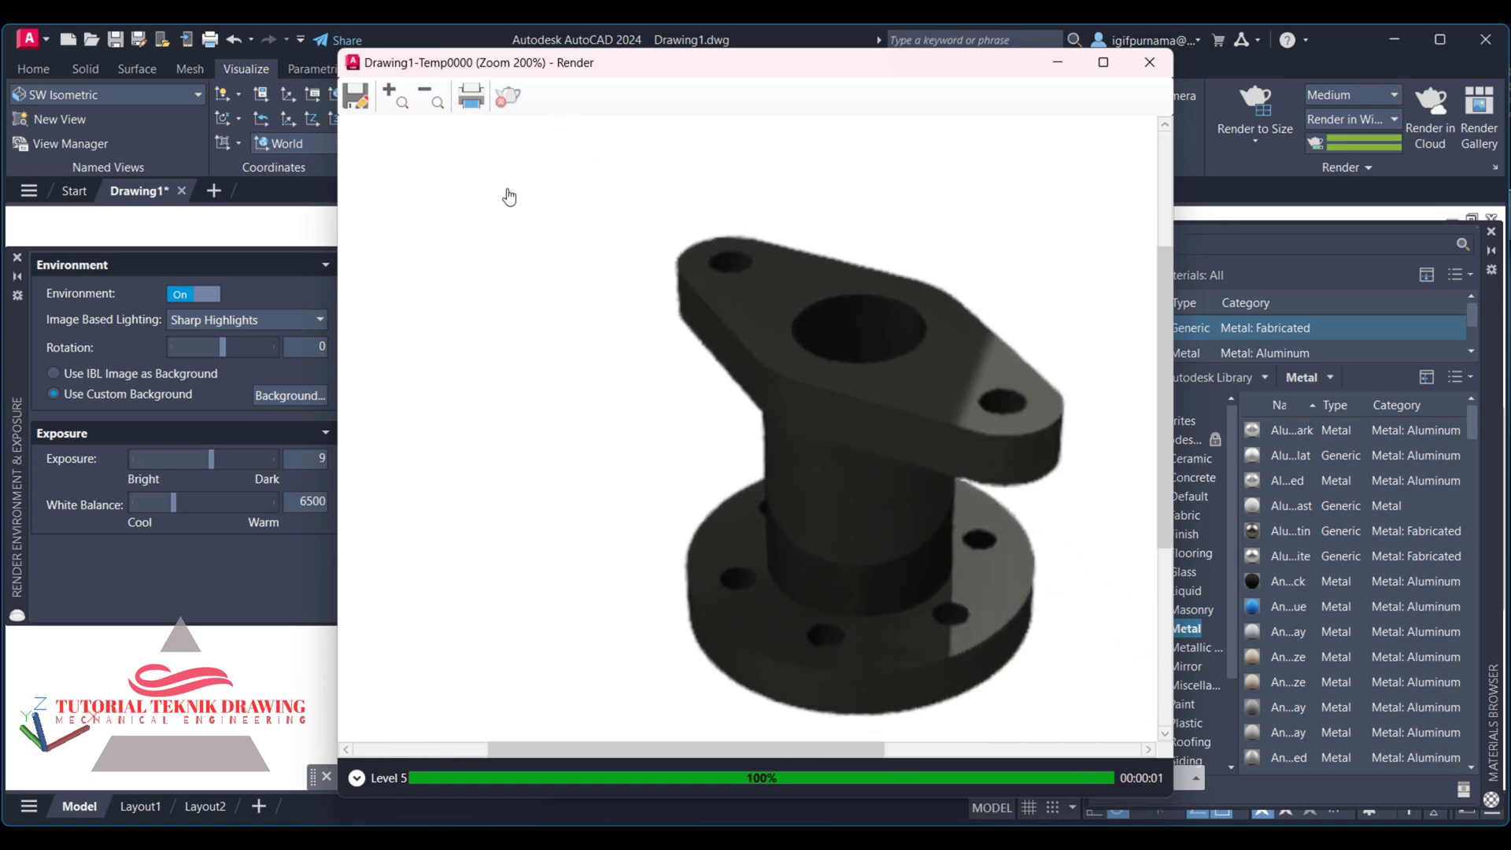
{"action": "left_click_drag", "start_coordinate": [753, 332], "coordinate": [732, 327]}
{"action": "left_click", "coordinate": [1149, 62]}
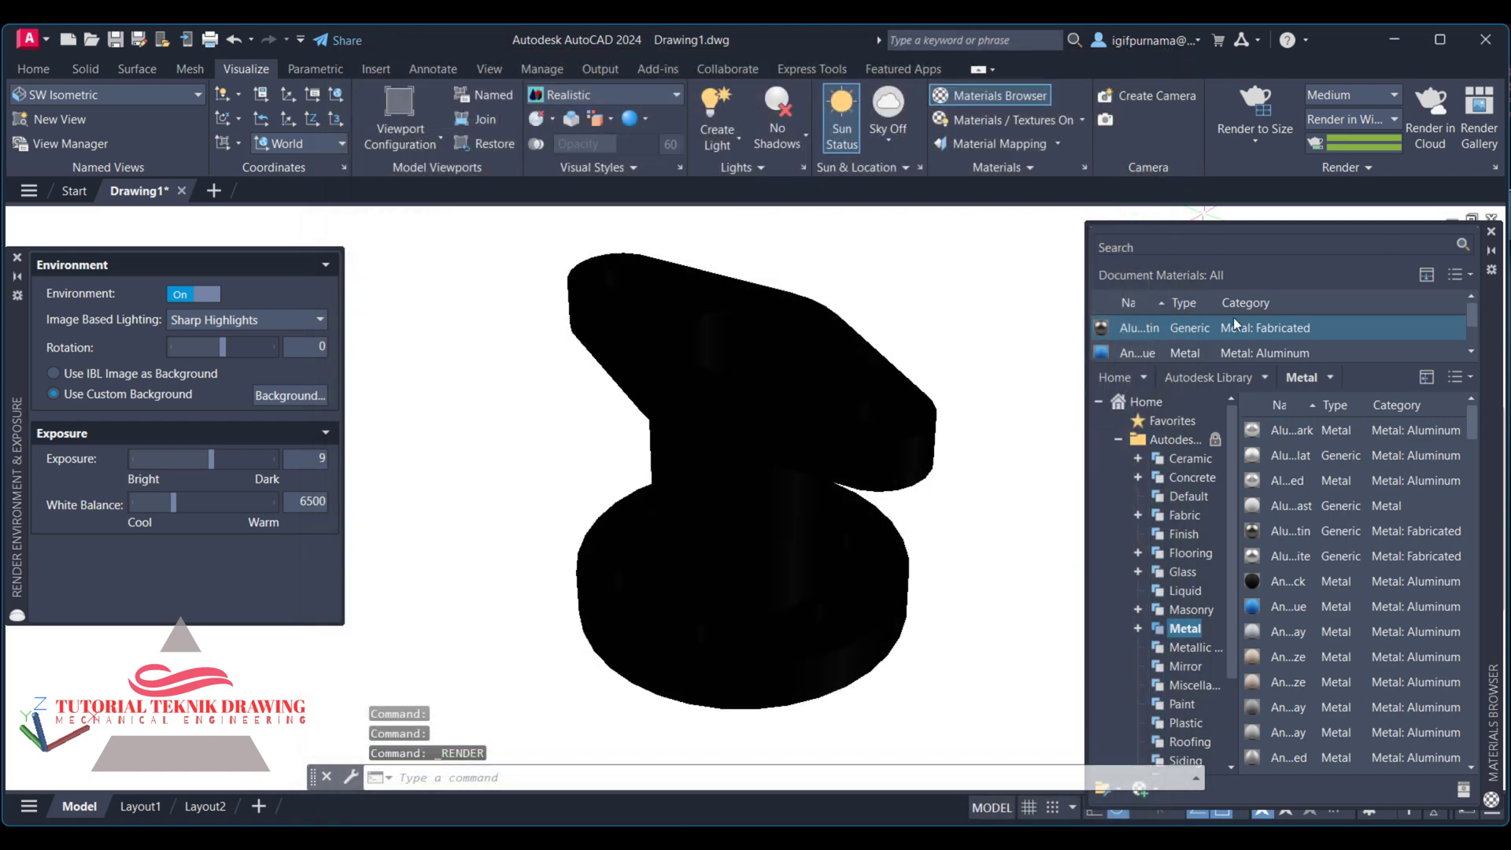
Step: Reapply the blue aluminum material, render to size again, and view it at 200%
{"action": "left_click_drag", "start_coordinate": [1127, 346], "coordinate": [649, 414]}
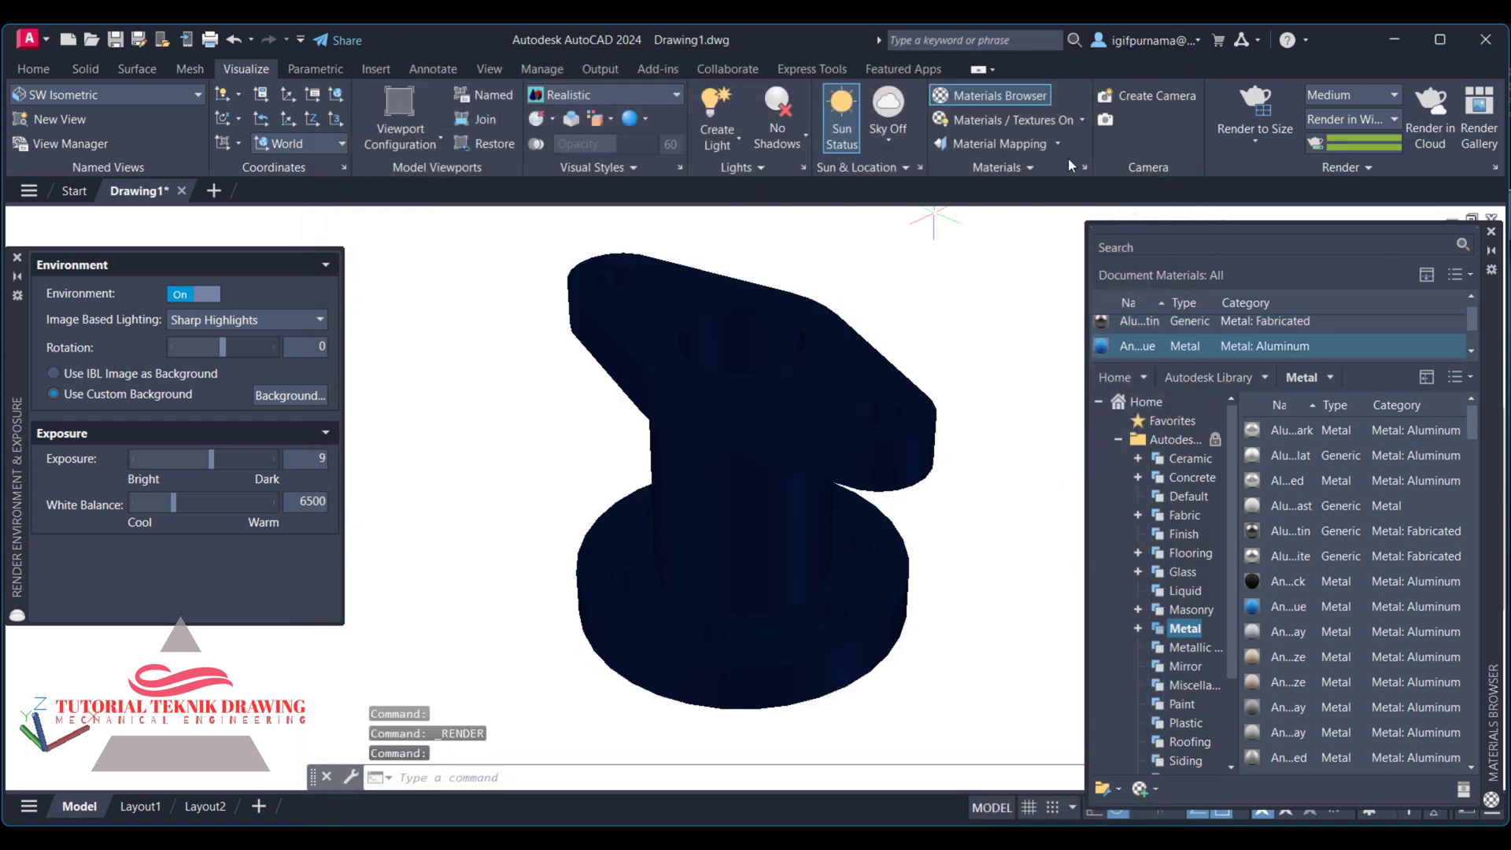
{"action": "left_click", "coordinate": [1258, 102]}
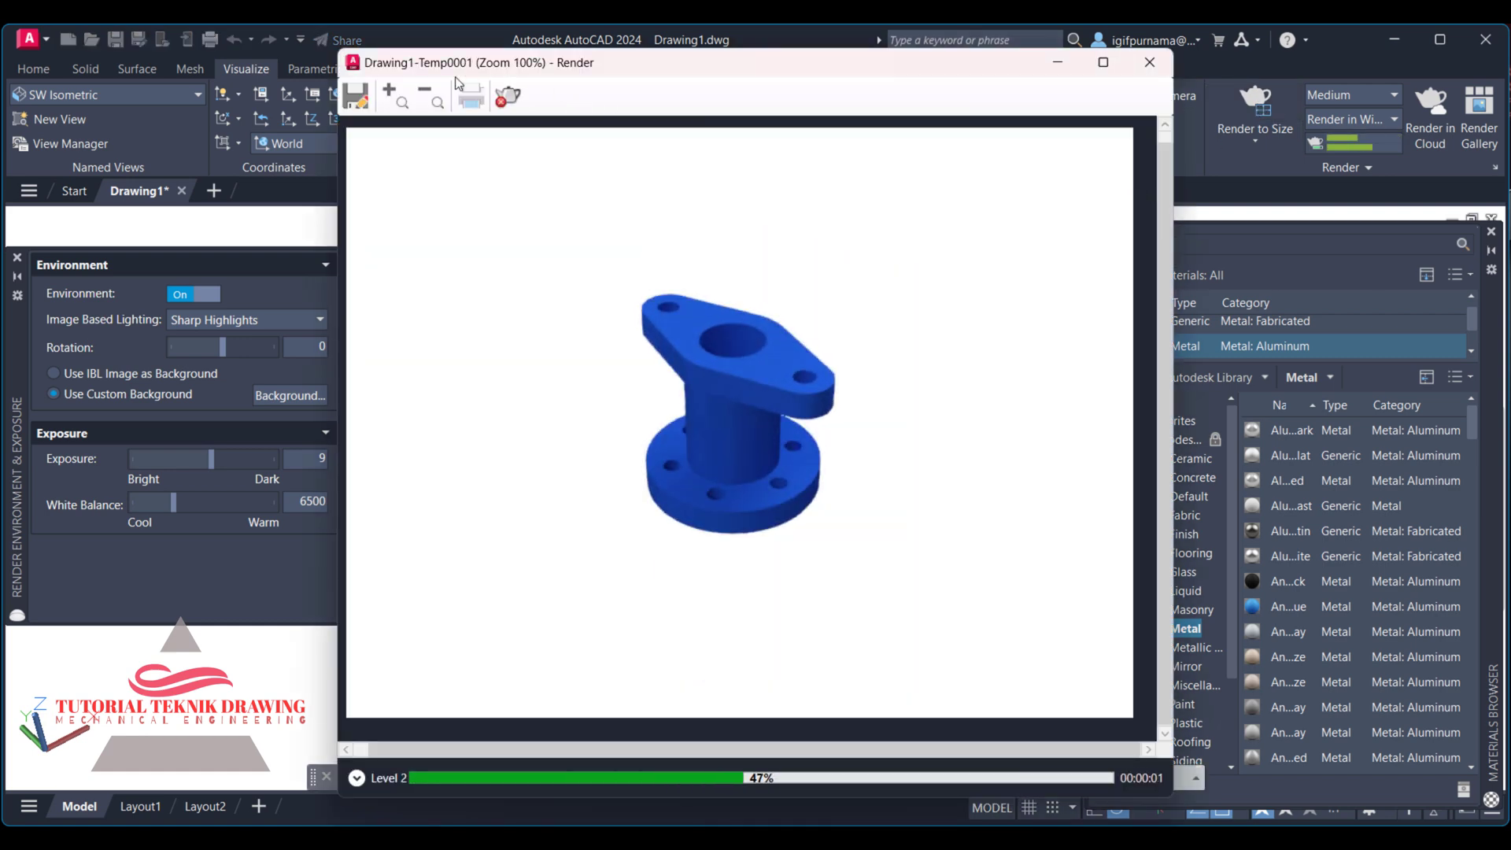
{"action": "left_click", "coordinate": [407, 103]}
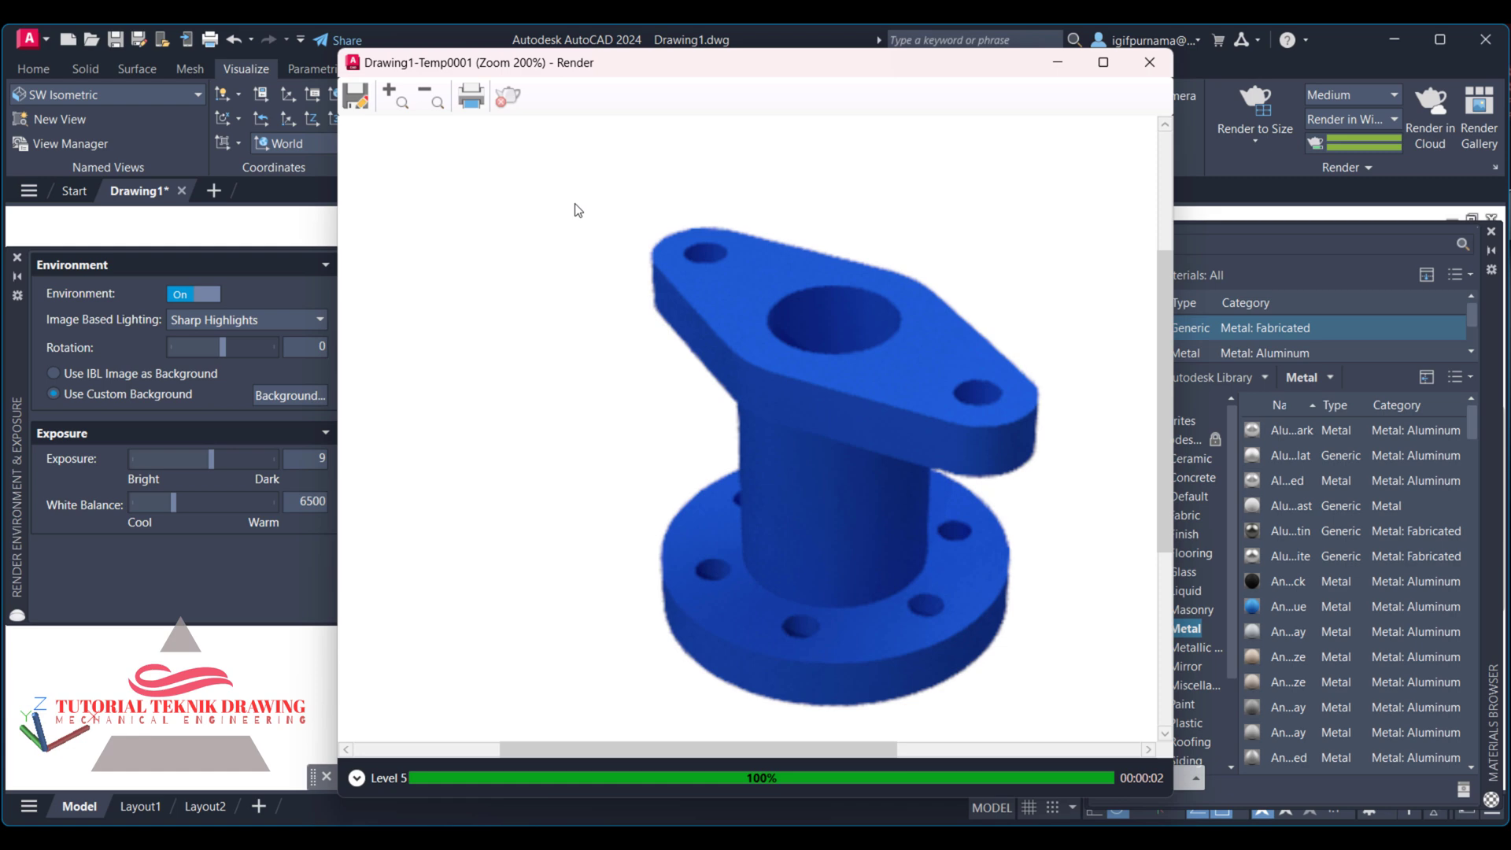